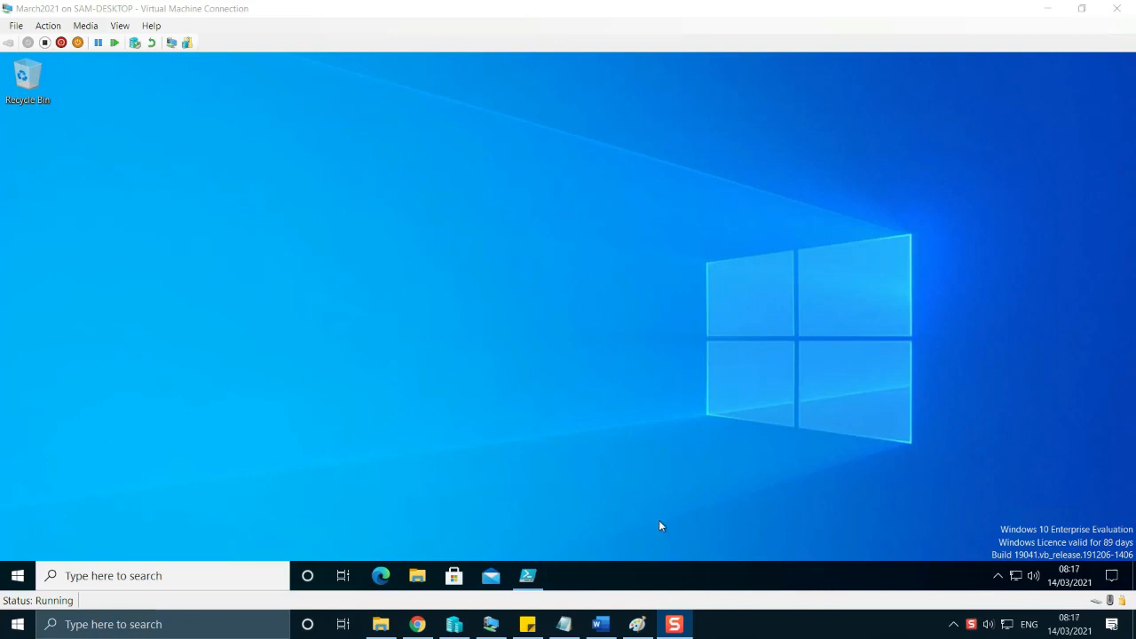
Switch to the Word plan and examine item 3, covering Zoom, MS Teams weblinks, the Google Chrome script and Office Apps.
left_click(600, 624)
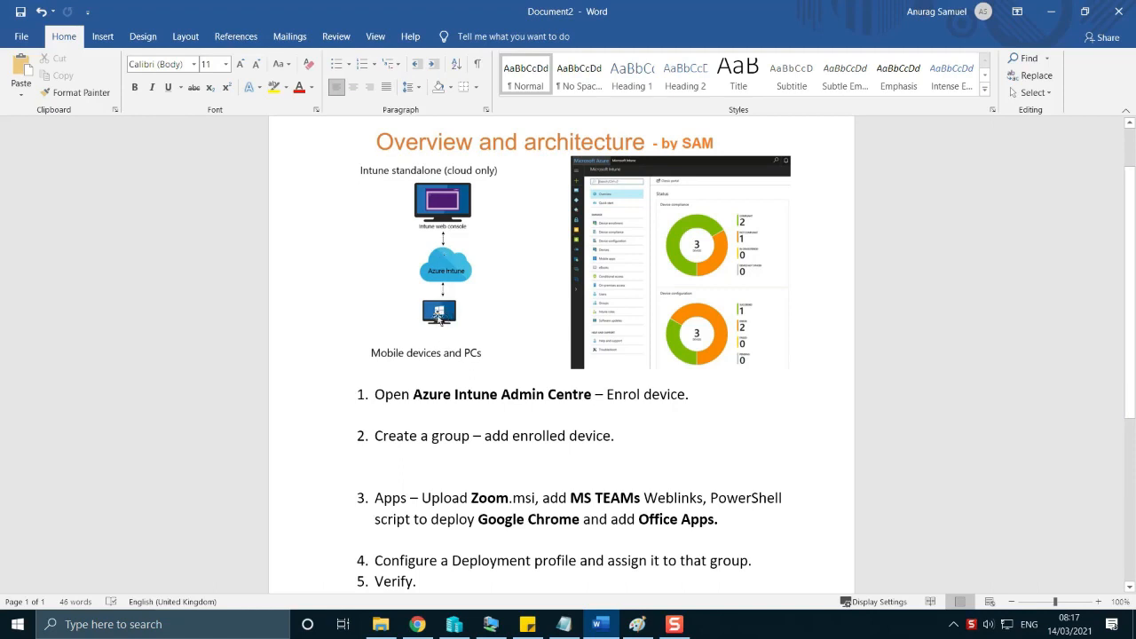
scroll(449, 342, "down", 2)
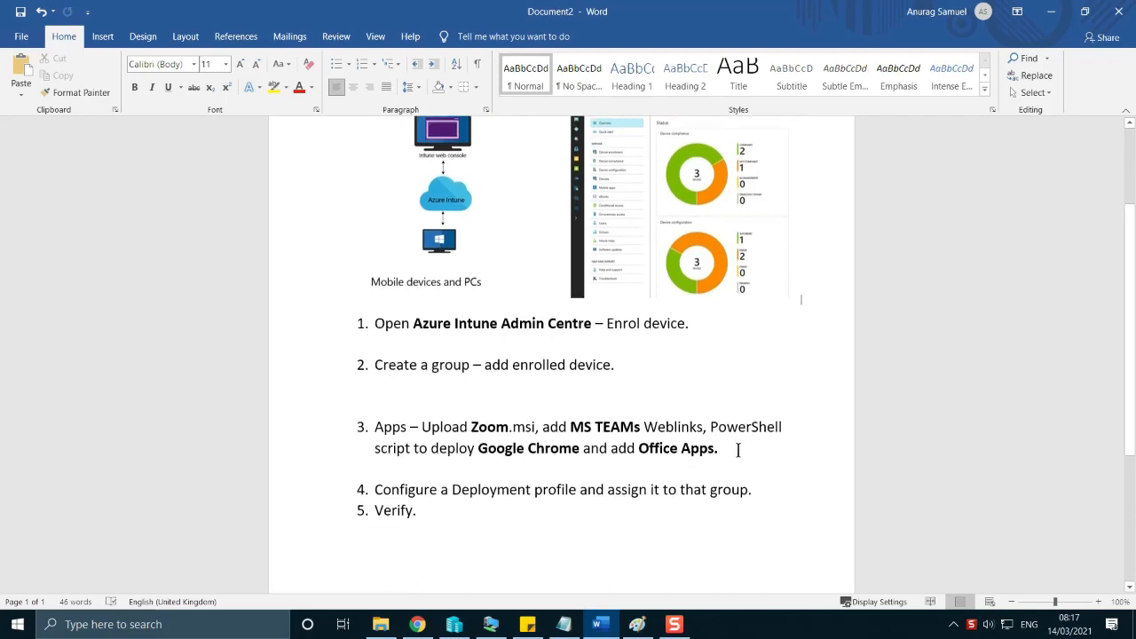
left_click_drag(737, 449, 373, 427)
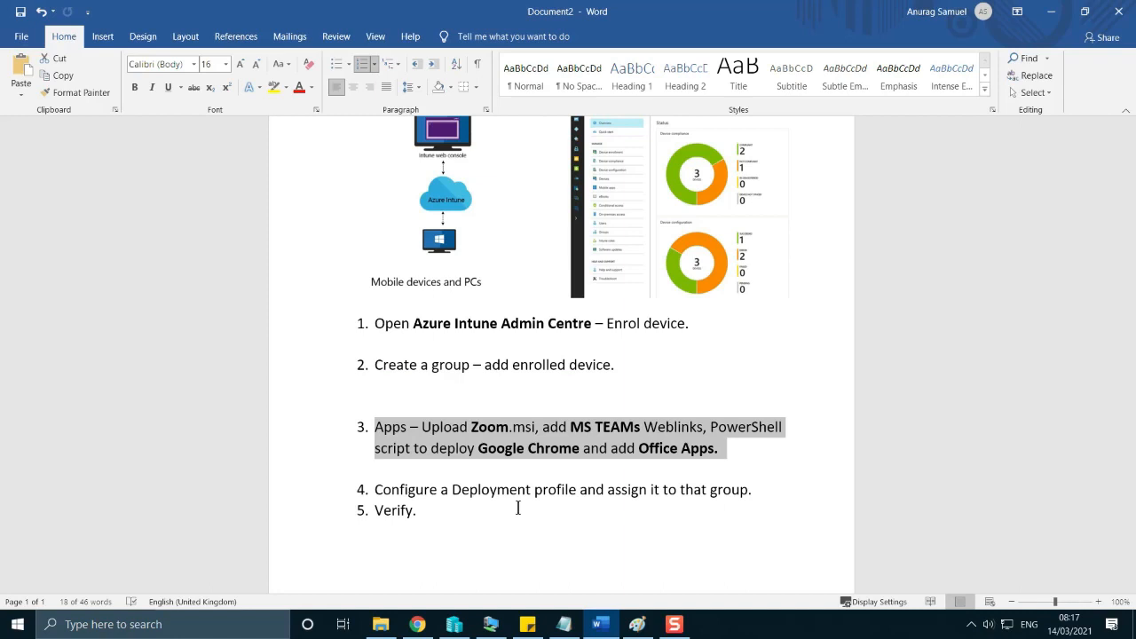
left_click(522, 502)
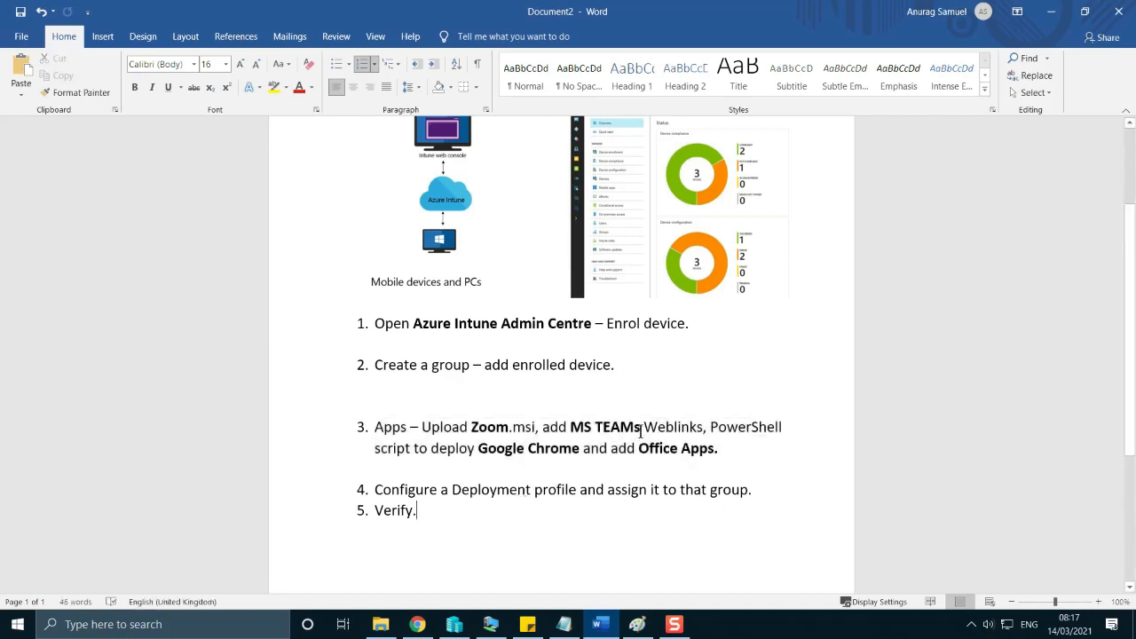
left_click_drag(640, 429, 540, 430)
left_click(665, 467)
left_click_drag(710, 429, 593, 430)
left_click(648, 490)
left_click_drag(582, 451, 510, 450)
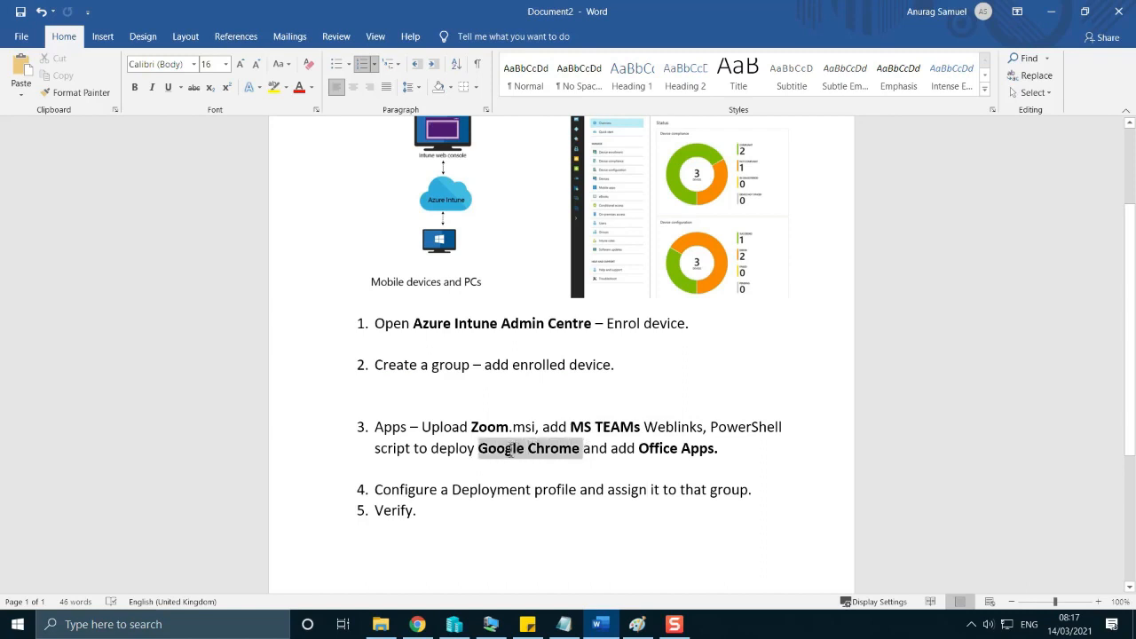
left_click(738, 484)
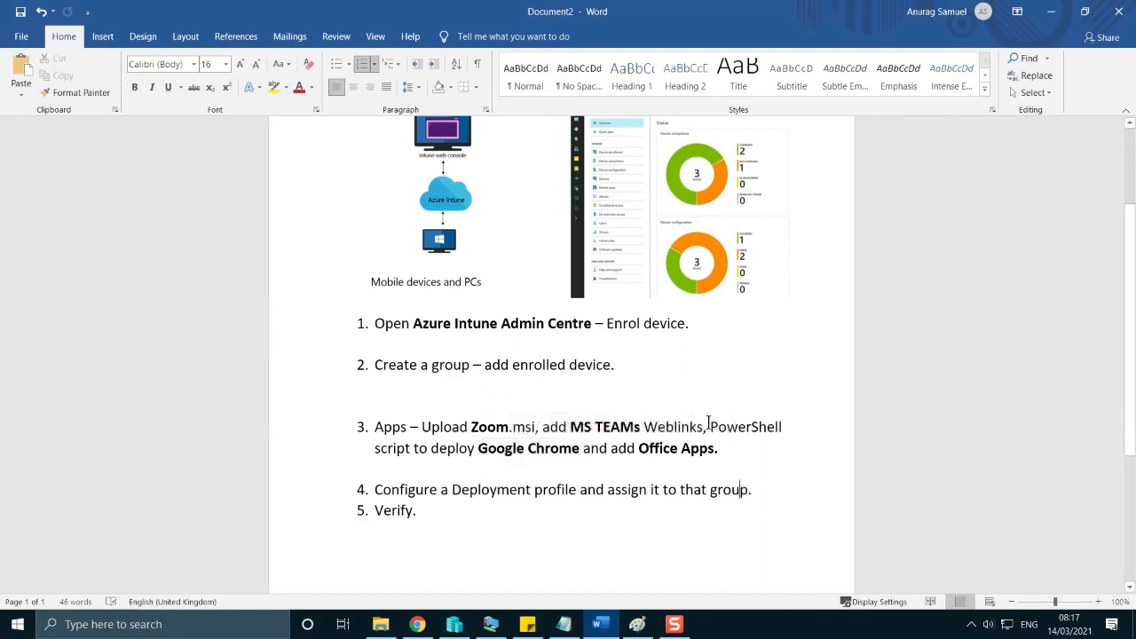
left_click(643, 469)
left_click_drag(718, 448, 653, 448)
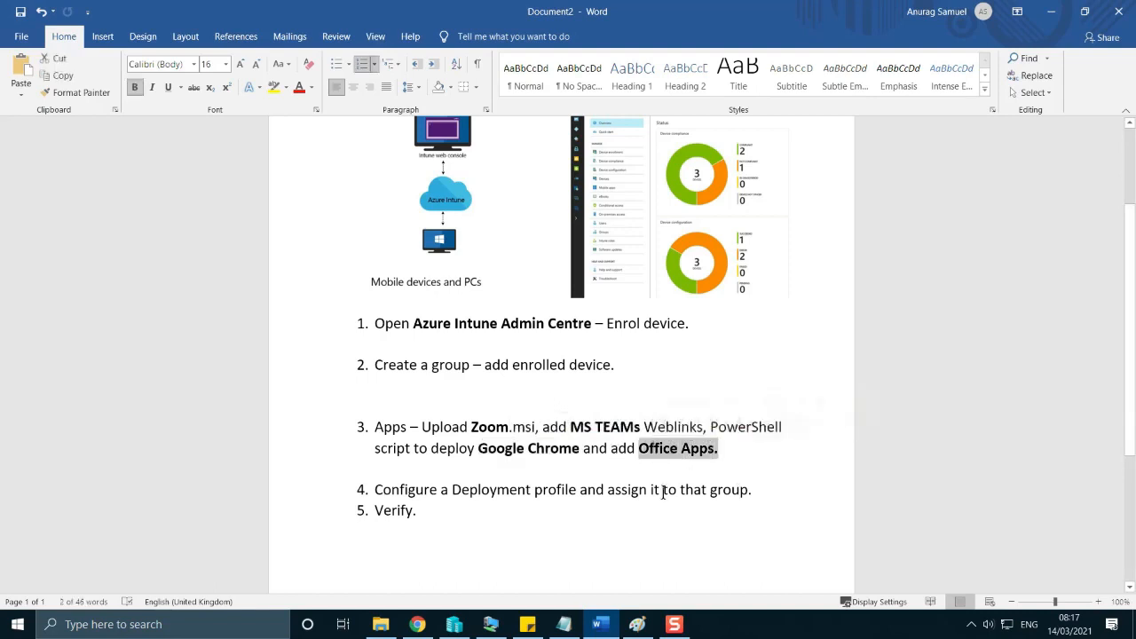
Review items 1 to 4 of the Word plan, from opening the Intune admin centre to assigning the deployment profile.
scroll(663, 492, "up", 2)
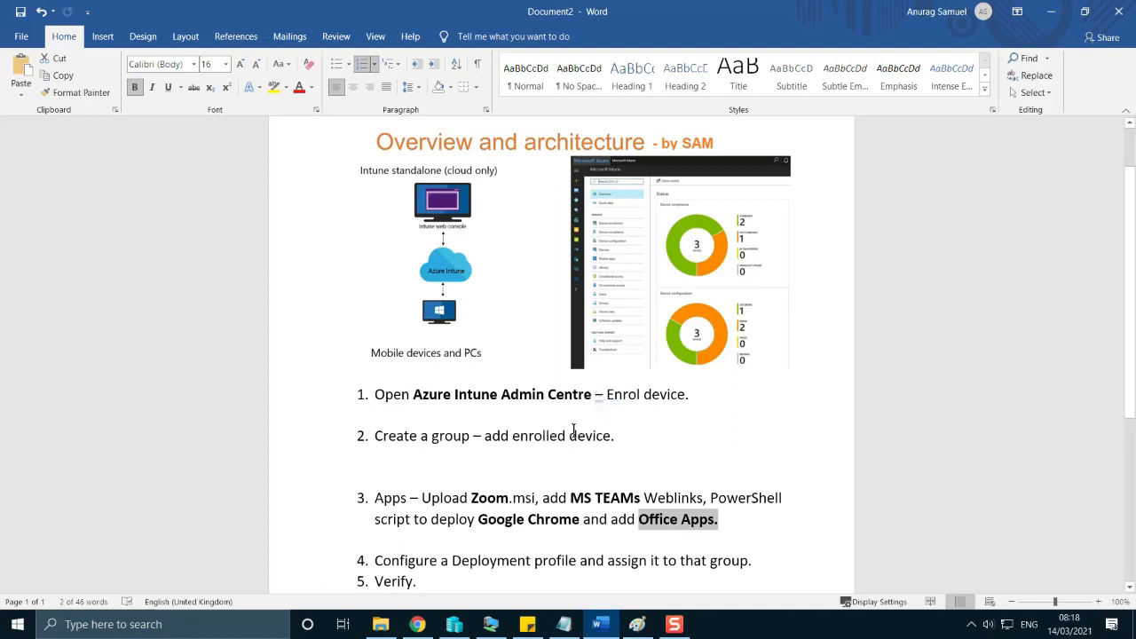
left_click(555, 462)
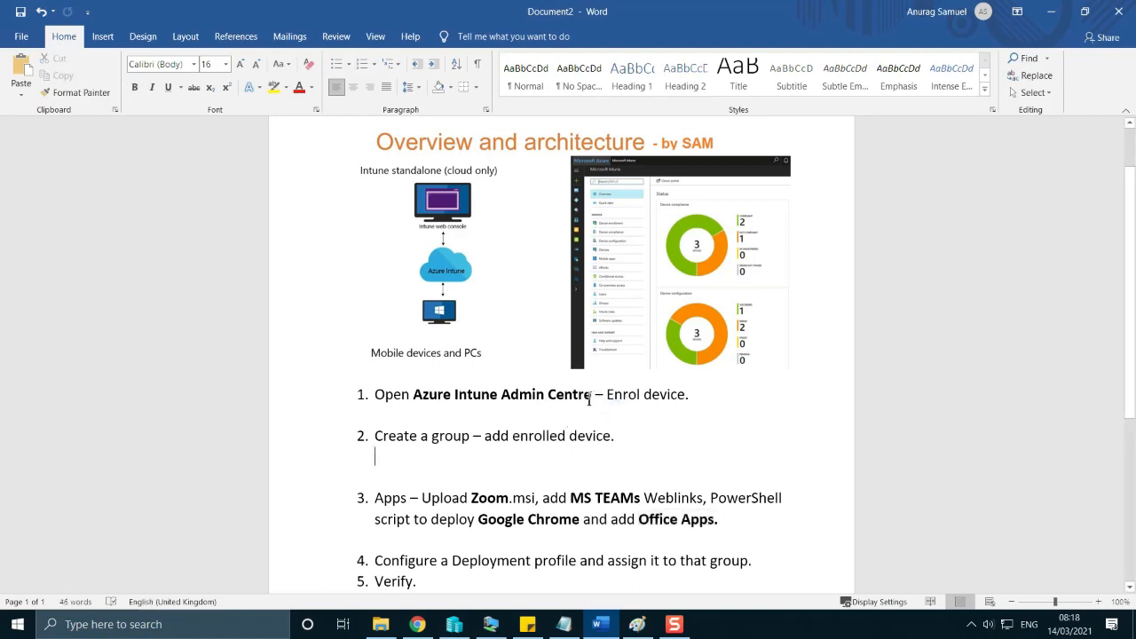
left_click_drag(592, 396, 503, 396)
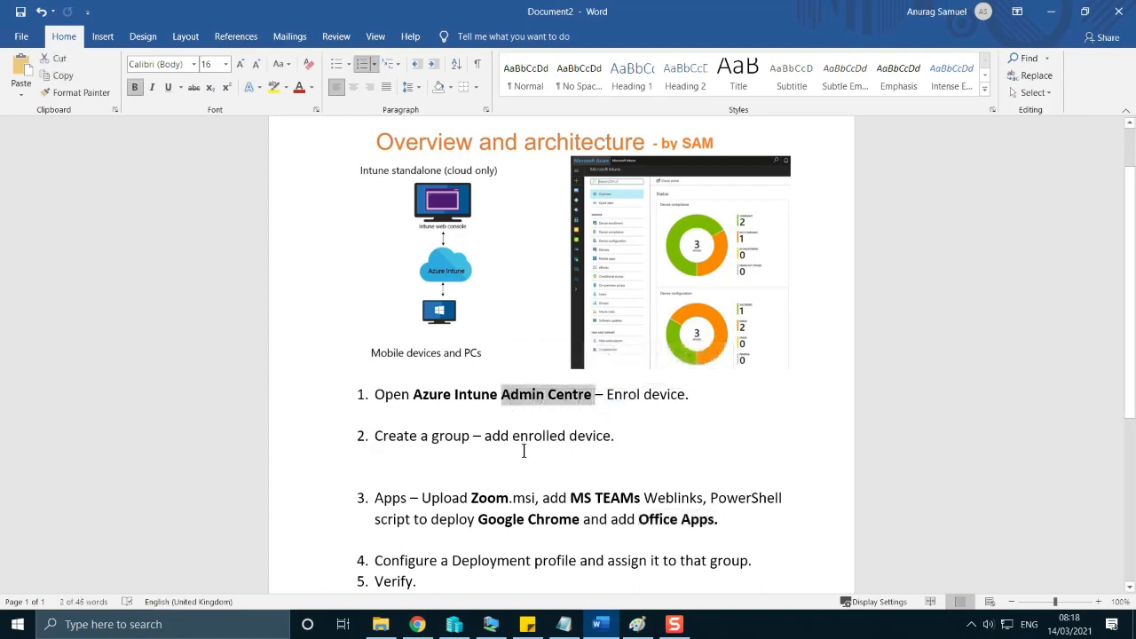
left_click(436, 411)
scroll(461, 519, "down", 1)
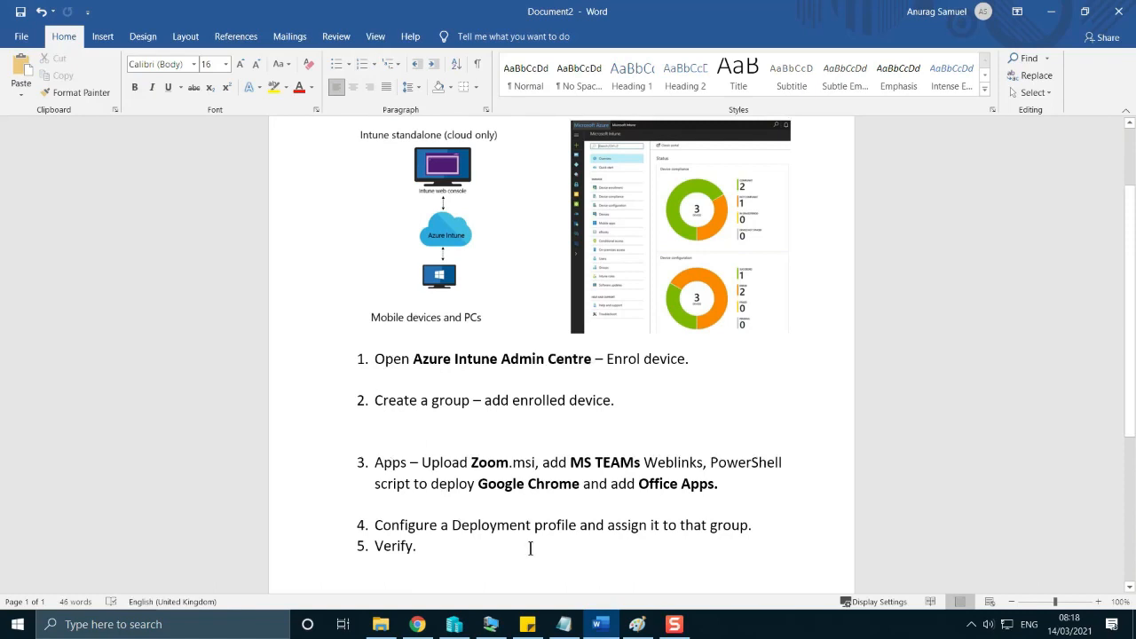
left_click_drag(752, 526, 337, 358)
left_click(479, 429)
Switch to the Azure portal in Chrome, search for "intune", open the Intune service and continue to the Microsoft Endpoint Manager admin center.
left_click(417, 624)
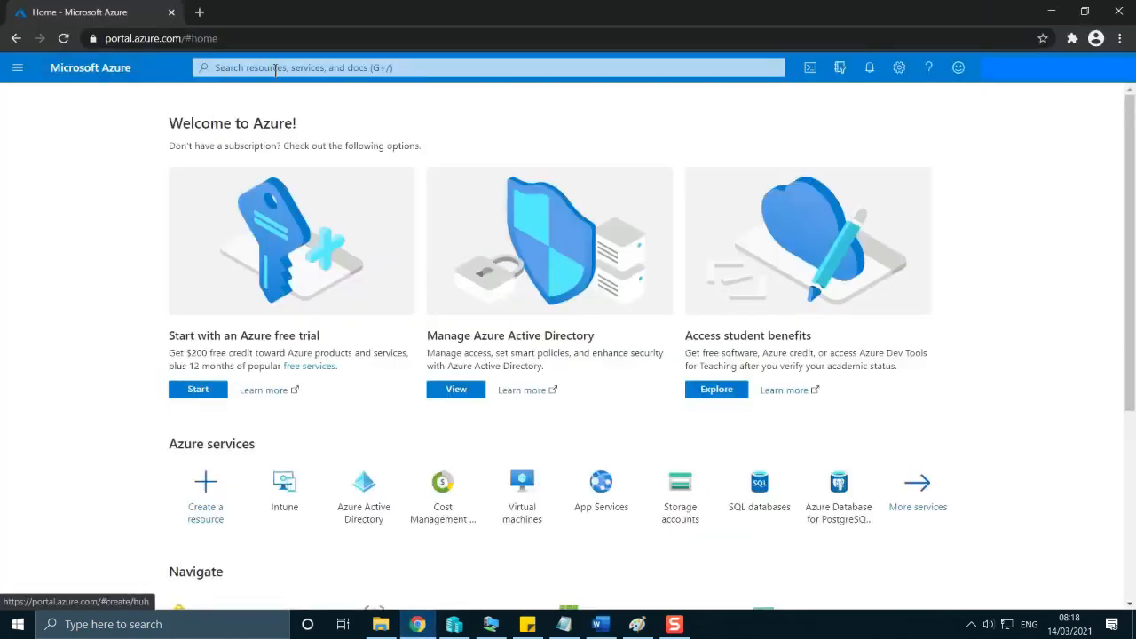
left_click(229, 38)
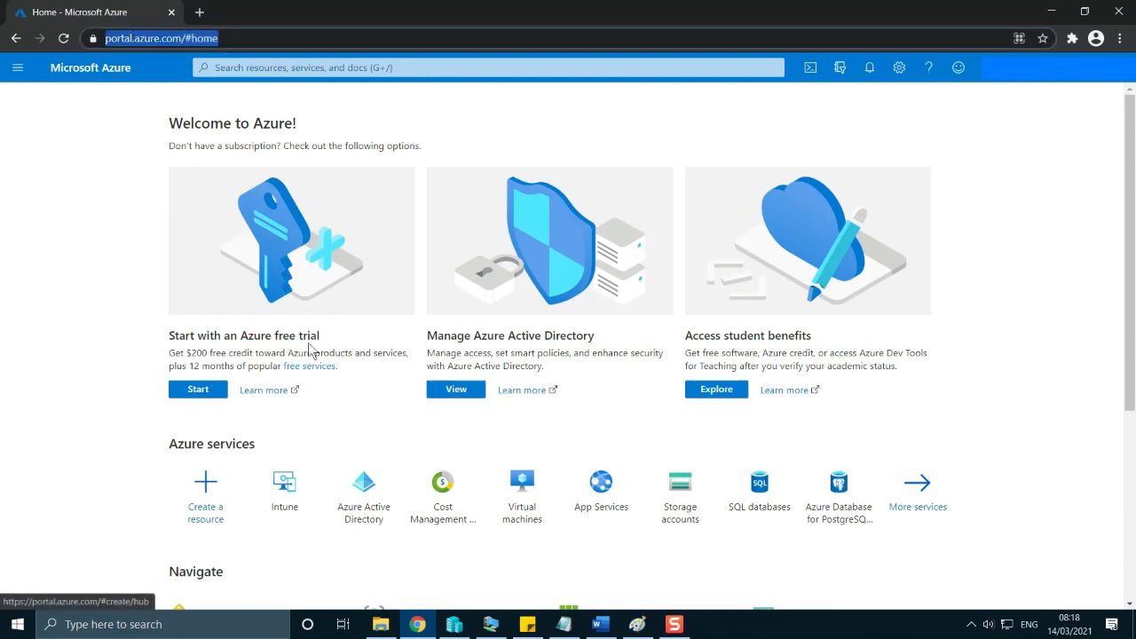
left_click(339, 67)
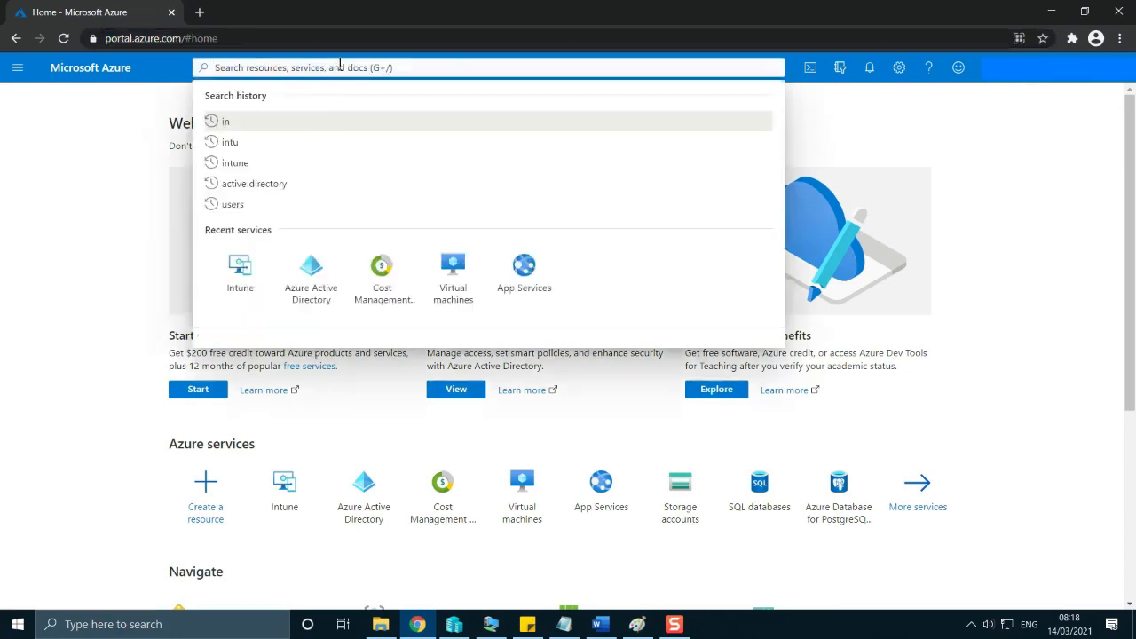
type("intune")
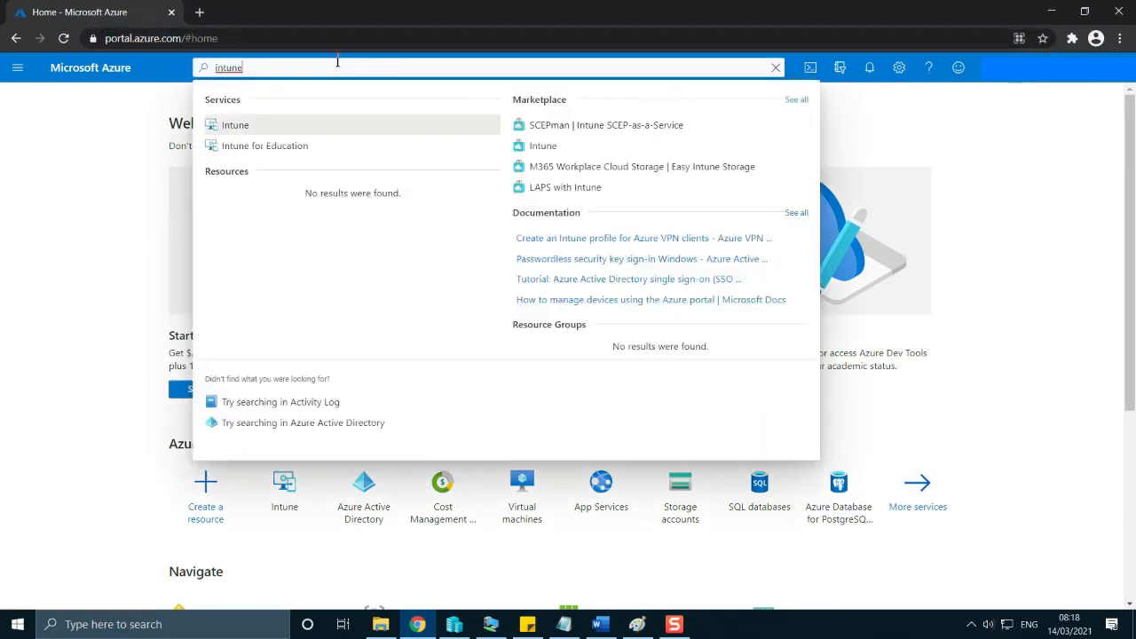
left_click(238, 124)
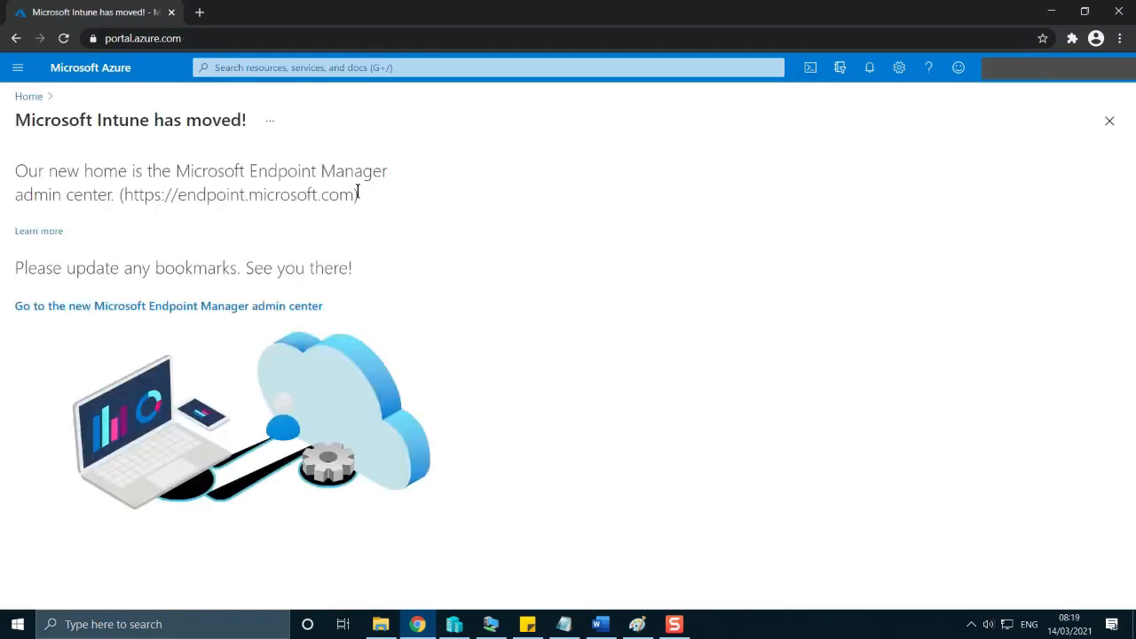
left_click_drag(358, 194, 118, 193)
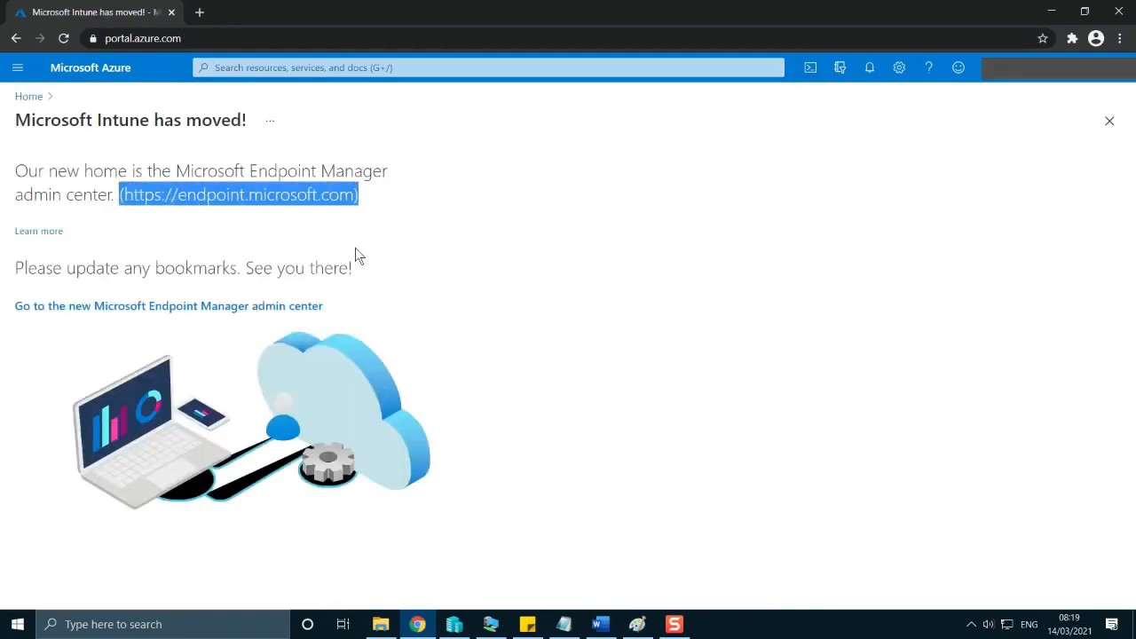
left_click(155, 308)
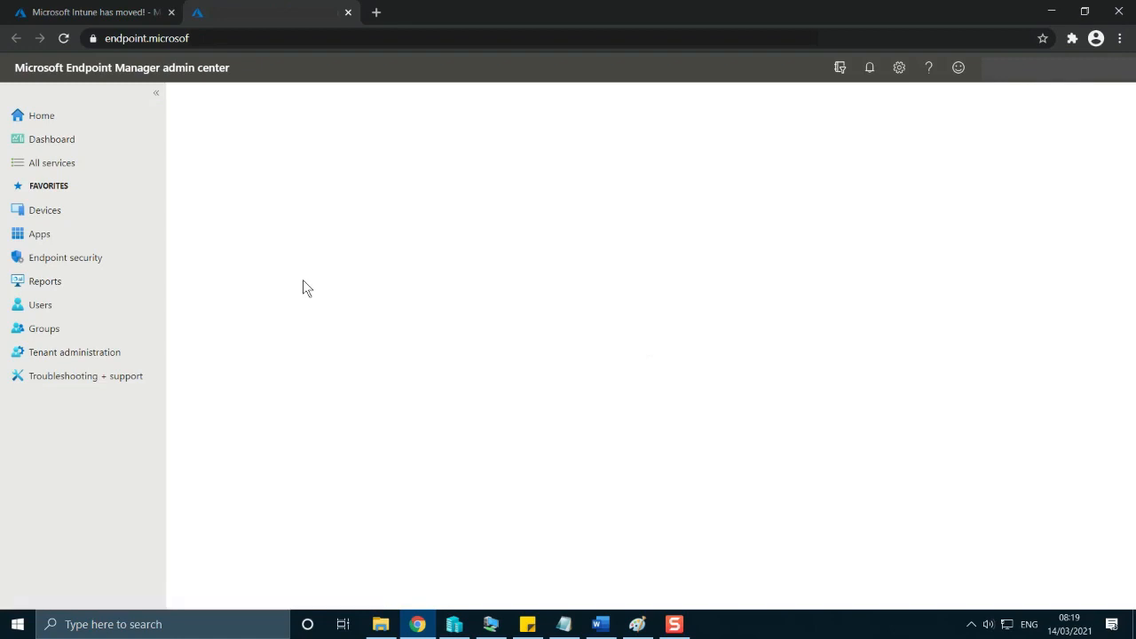
Check item 1 of the Word plan about enrolling a device, and return to the Endpoint Manager admin center in Chrome.
left_click(600, 624)
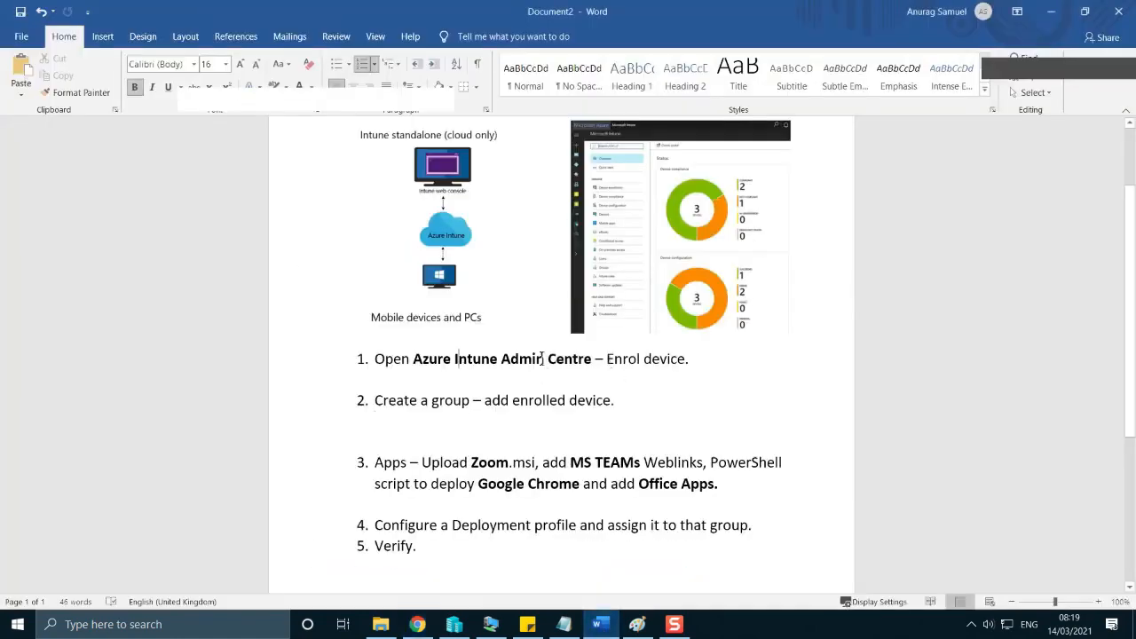
left_click_drag(504, 358, 698, 355)
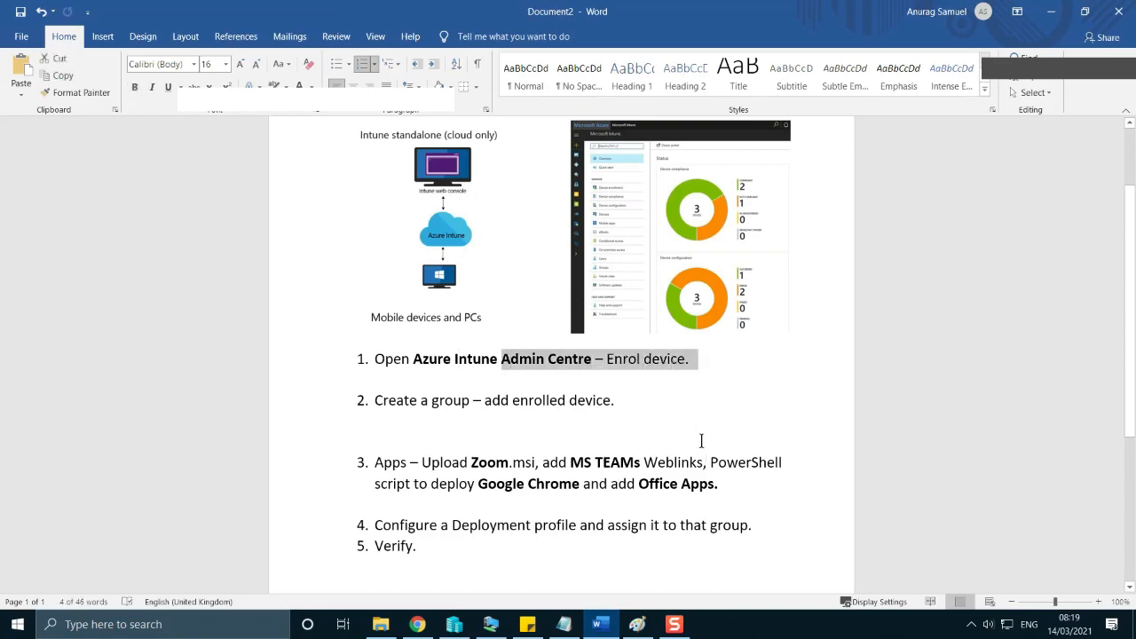
left_click(697, 401)
left_click(597, 625)
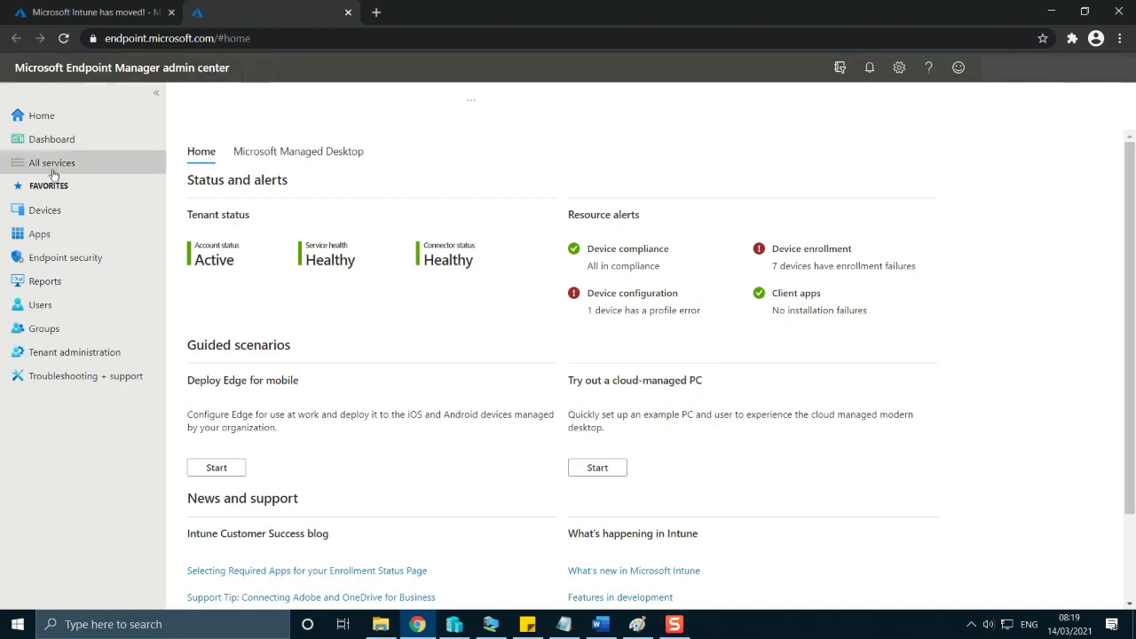
Open the Windows Autopilot devices page within the Windows enrollment settings for devices.
left_click(52, 209)
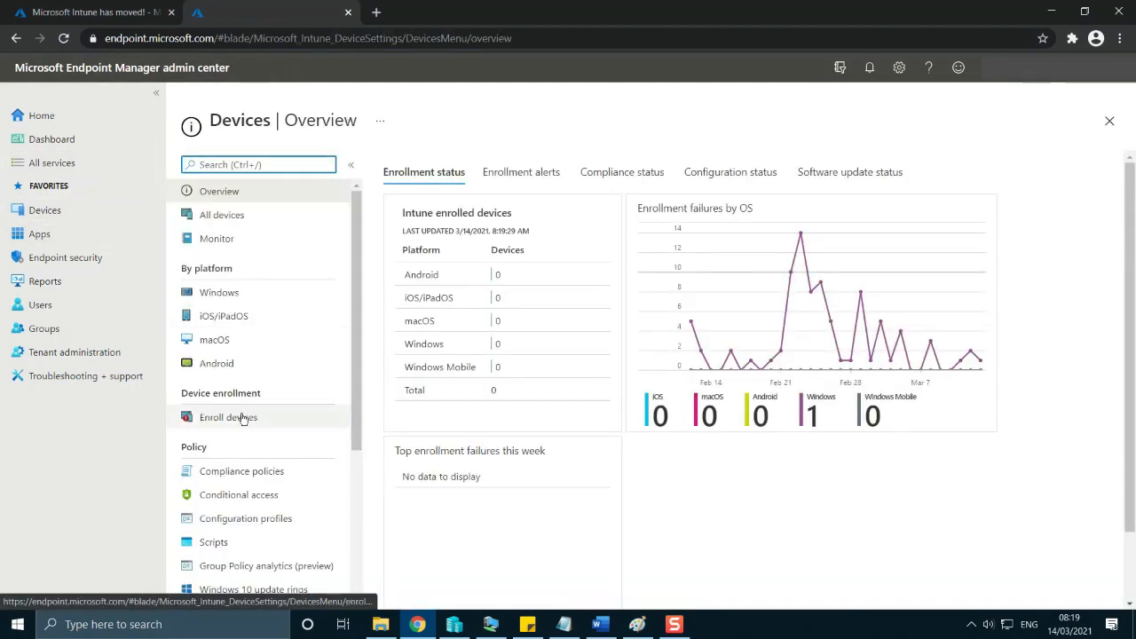
scroll(244, 426, "down", 1)
scroll(244, 429, "down", 1)
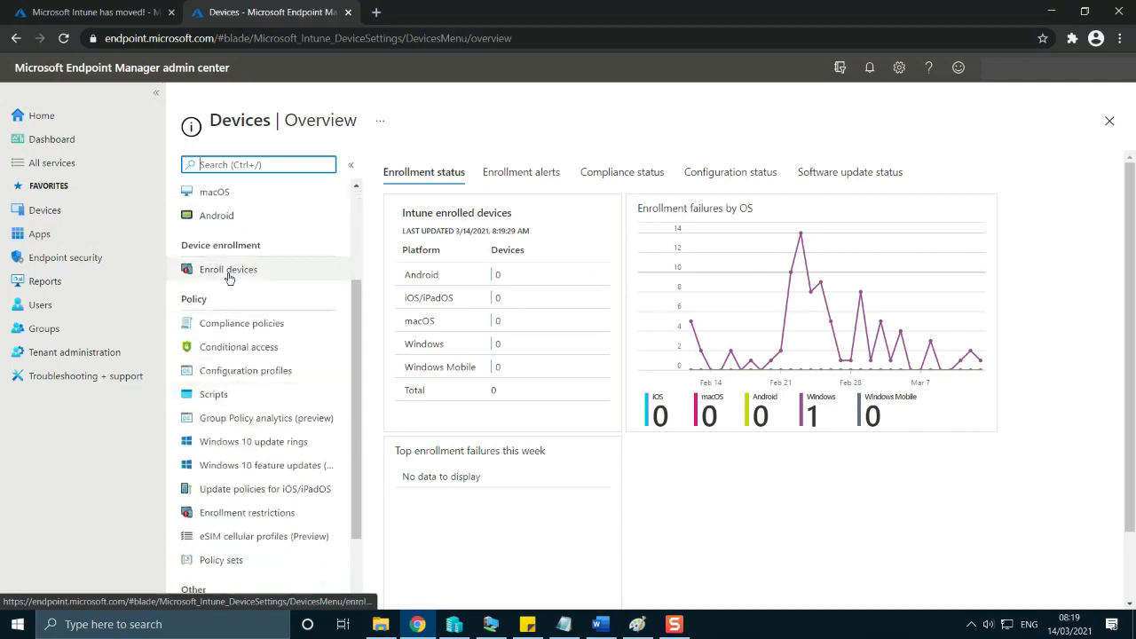
left_click(241, 274)
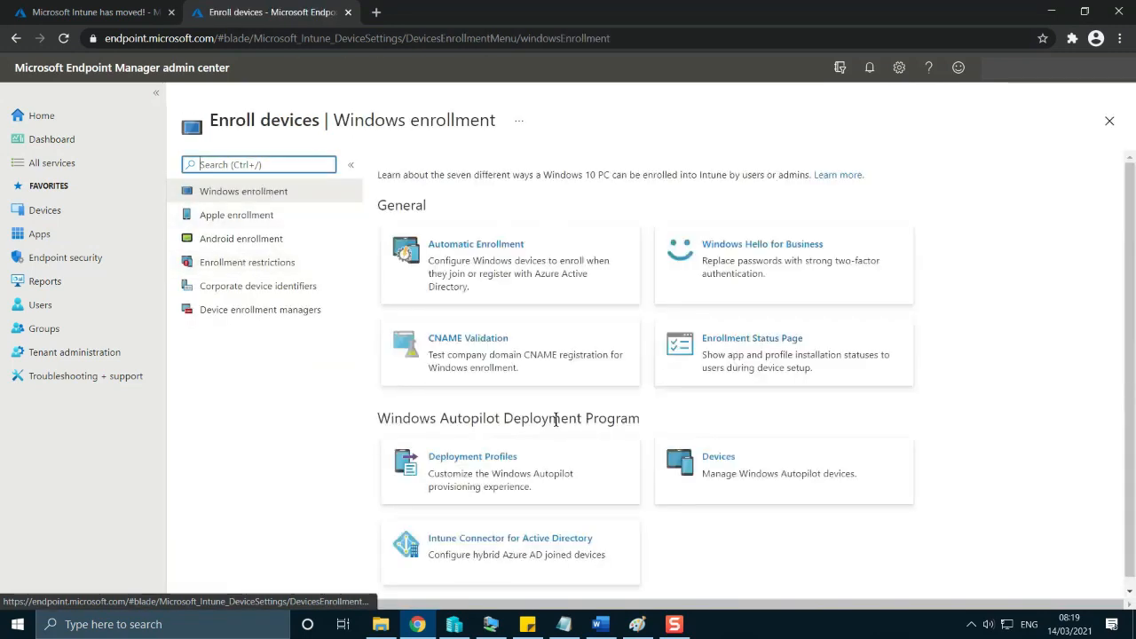
scroll(603, 409, "down", 1)
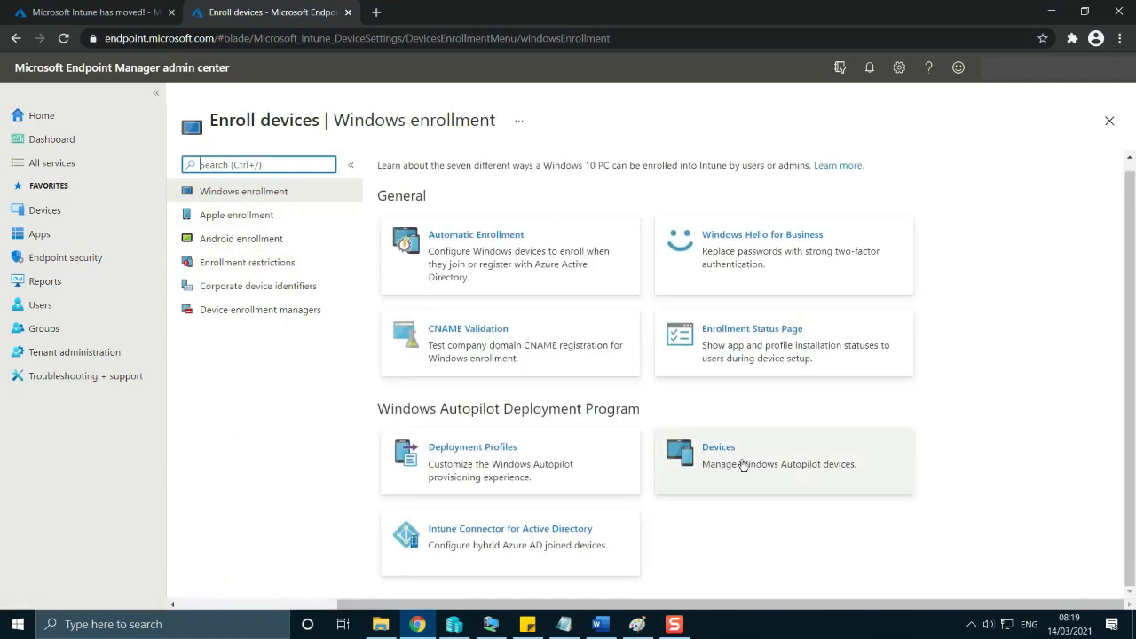
left_click(719, 462)
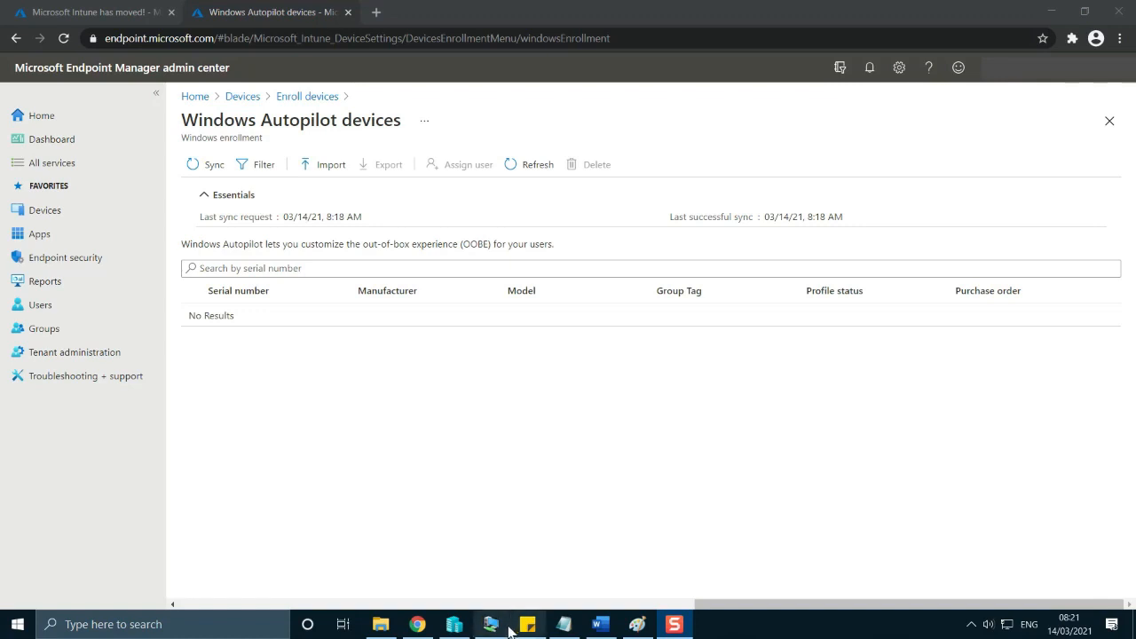
Switch to the March2021 virtual machine to view its desktop, and return to the Windows Autopilot devices page in Chrome.
mouse_move(494, 631)
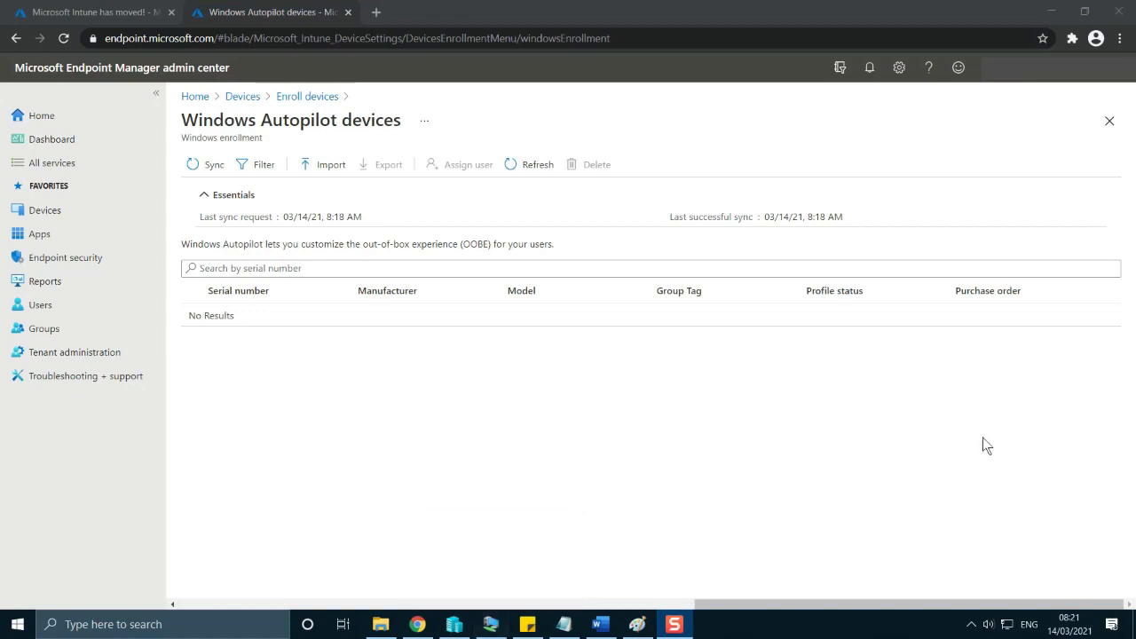
left_click(492, 630)
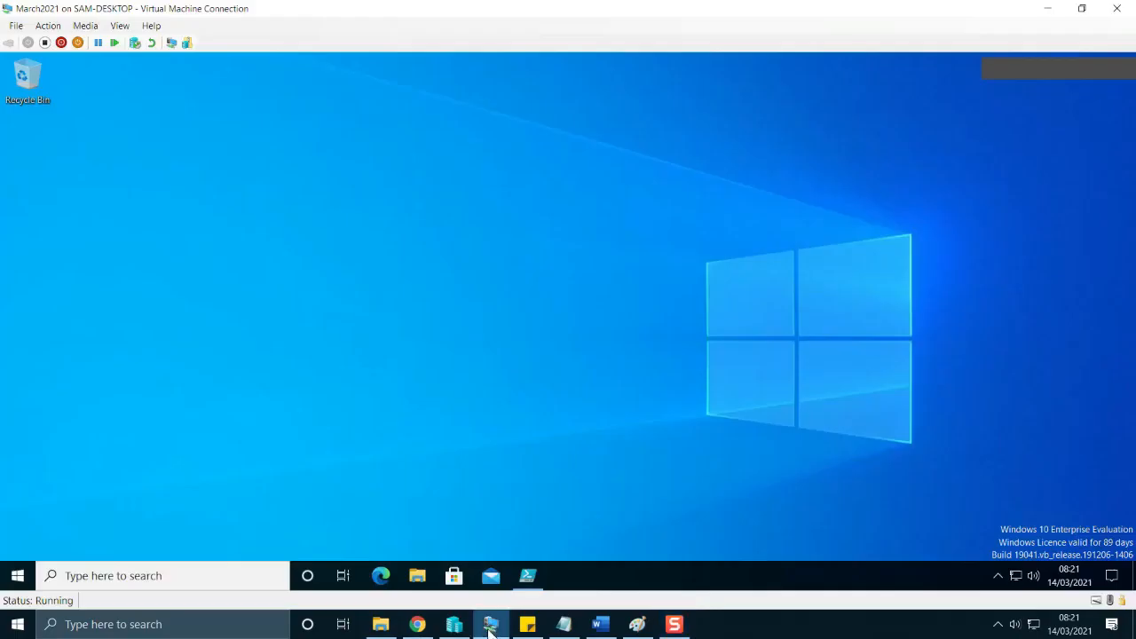
left_click(1059, 11)
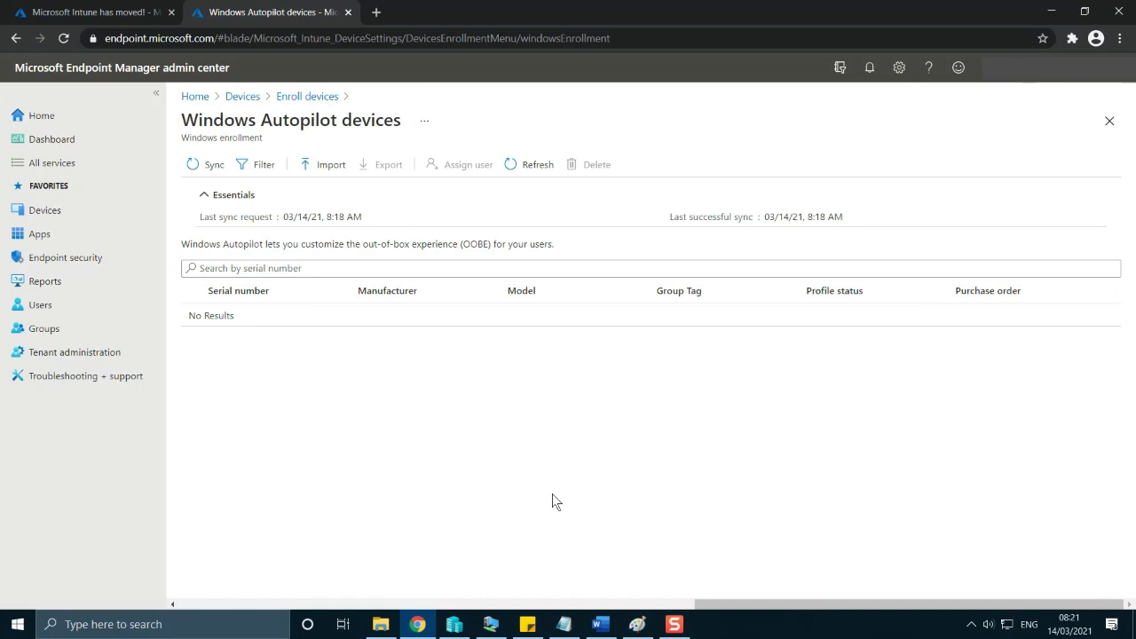
Open google.com in a new browser tab and accept the cookie consent.
left_click(376, 12)
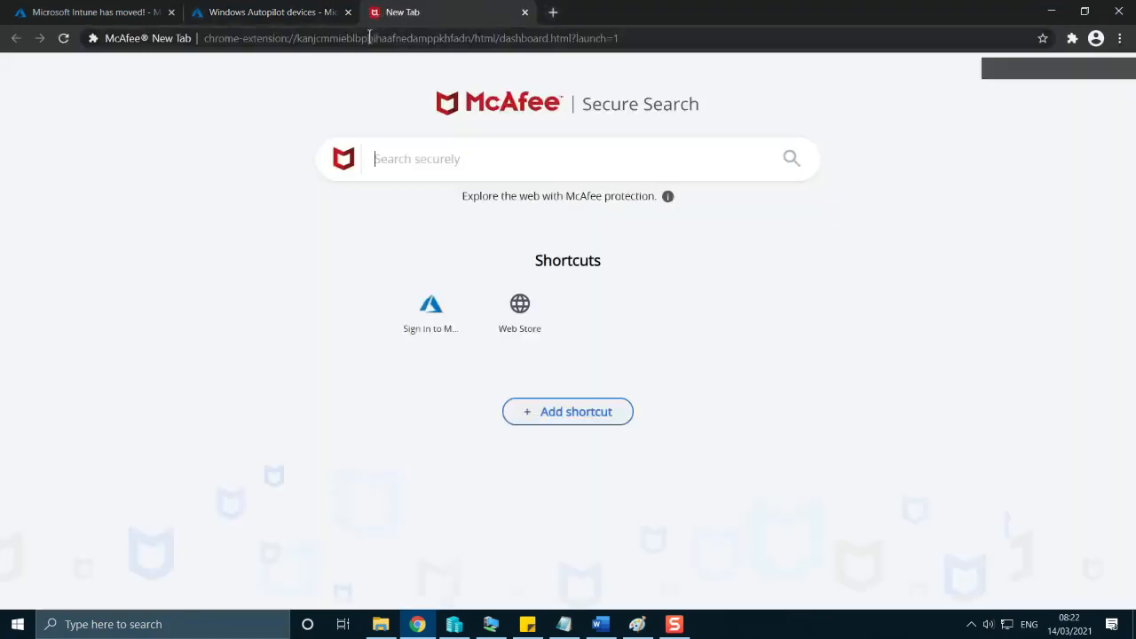
type("google.com")
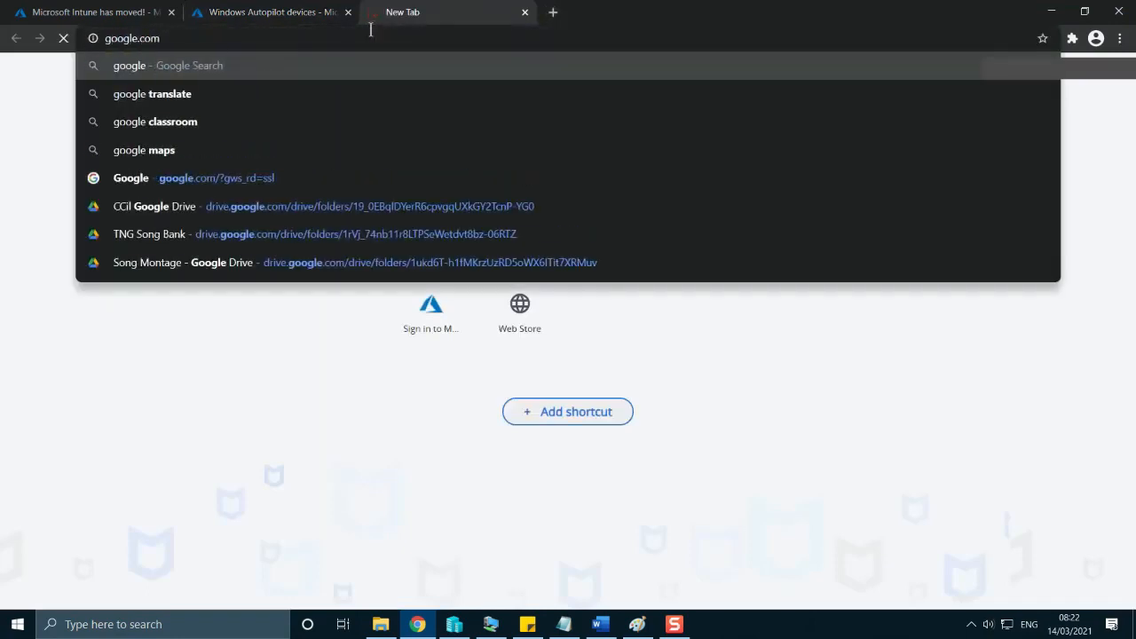
key("Return")
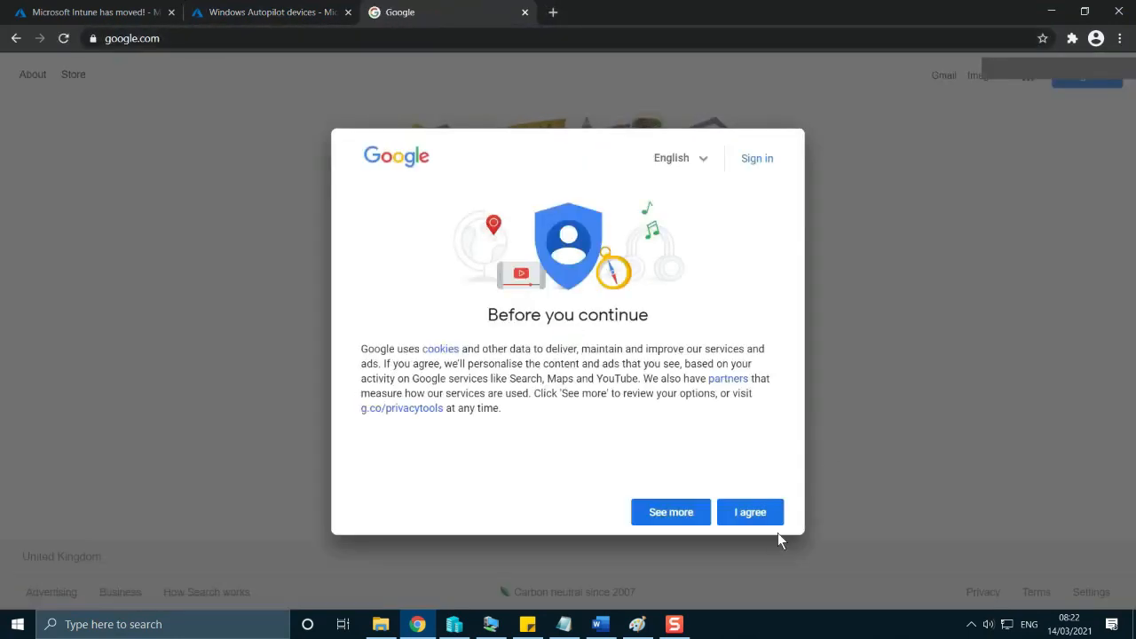
left_click(748, 441)
Search Google for "hardware id for azure intune" and open the Microsoft article on manually registering devices with Windows Autopilot.
left_click(472, 277)
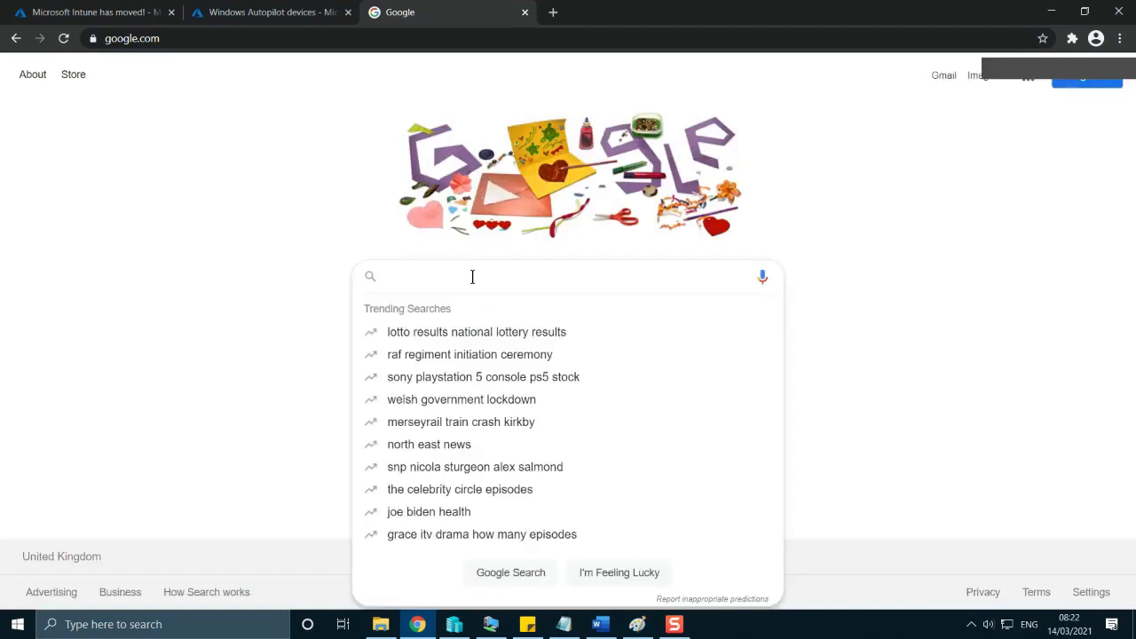
type("hard")
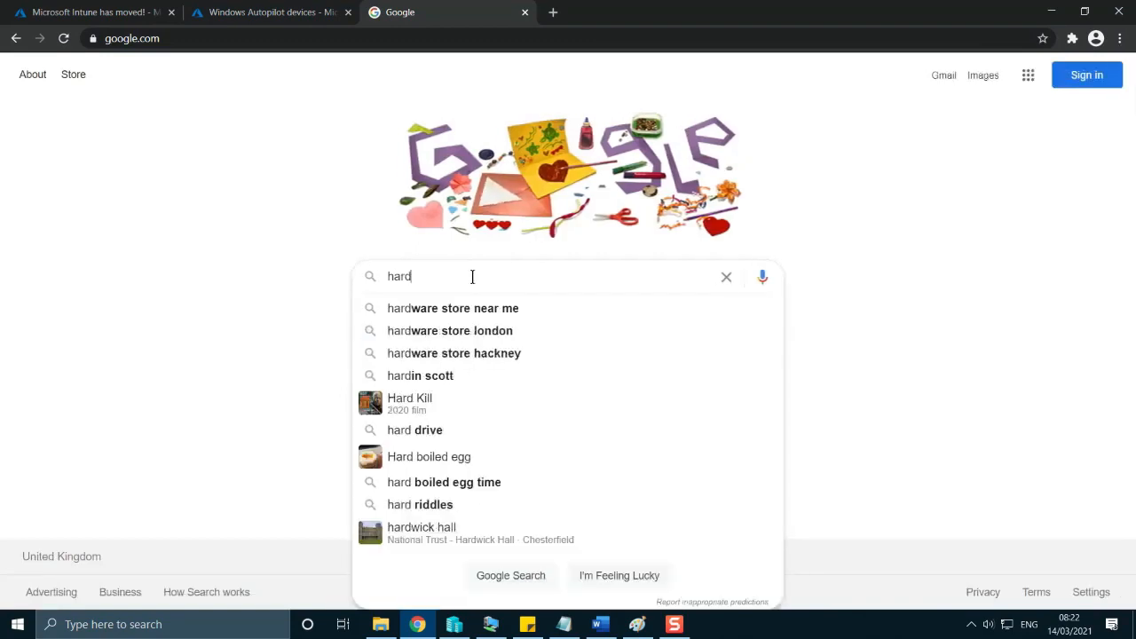
type("ware id fo")
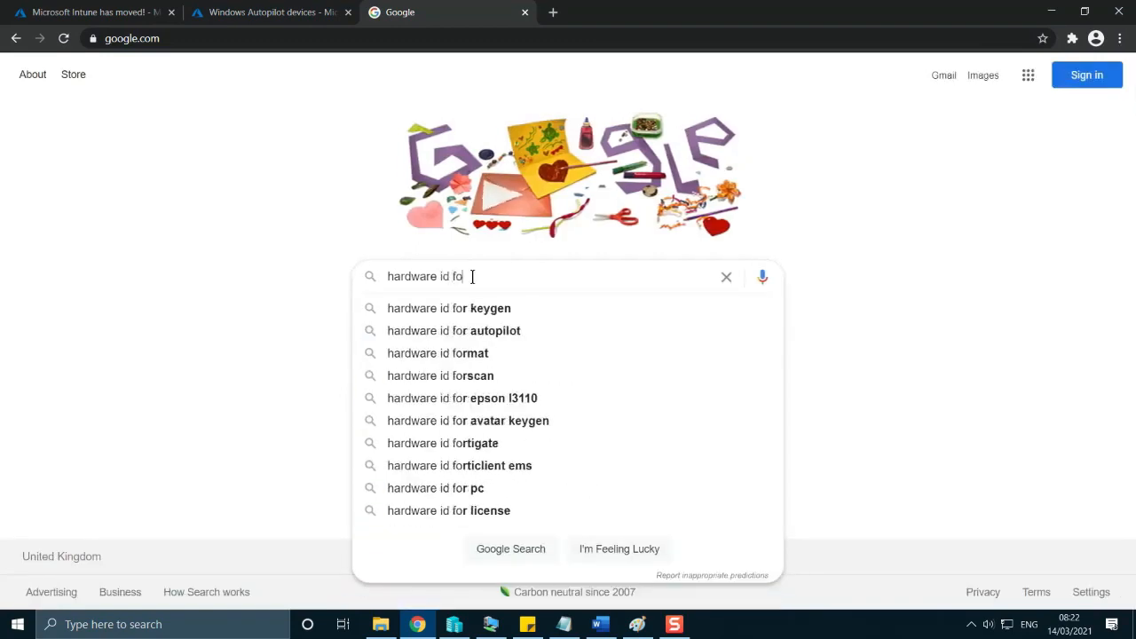
type("r azure intune")
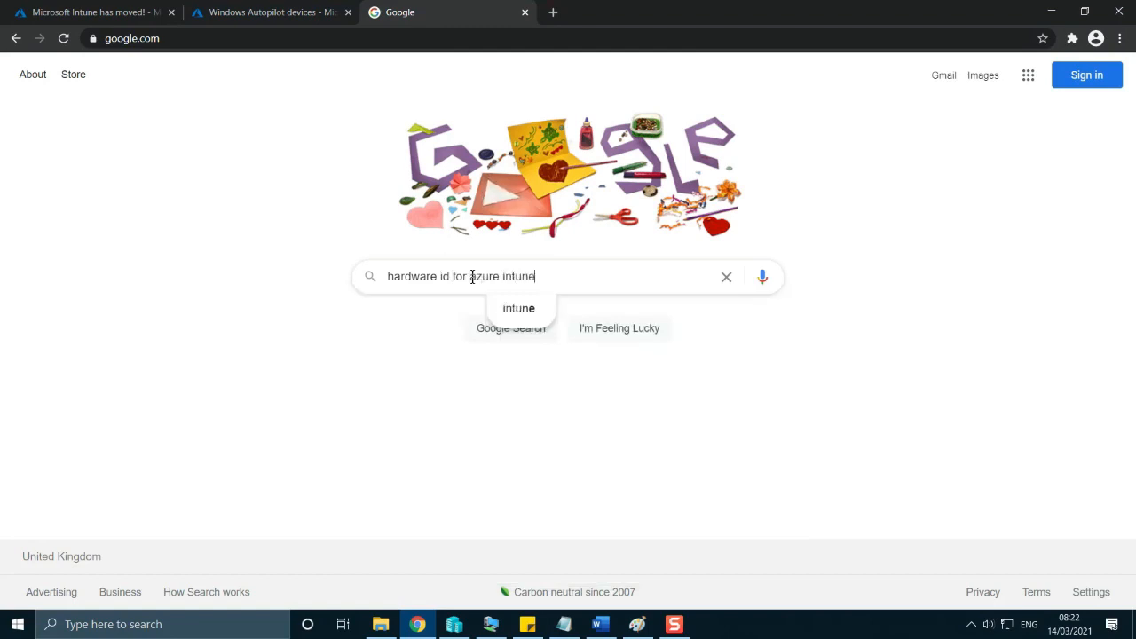
key("Return")
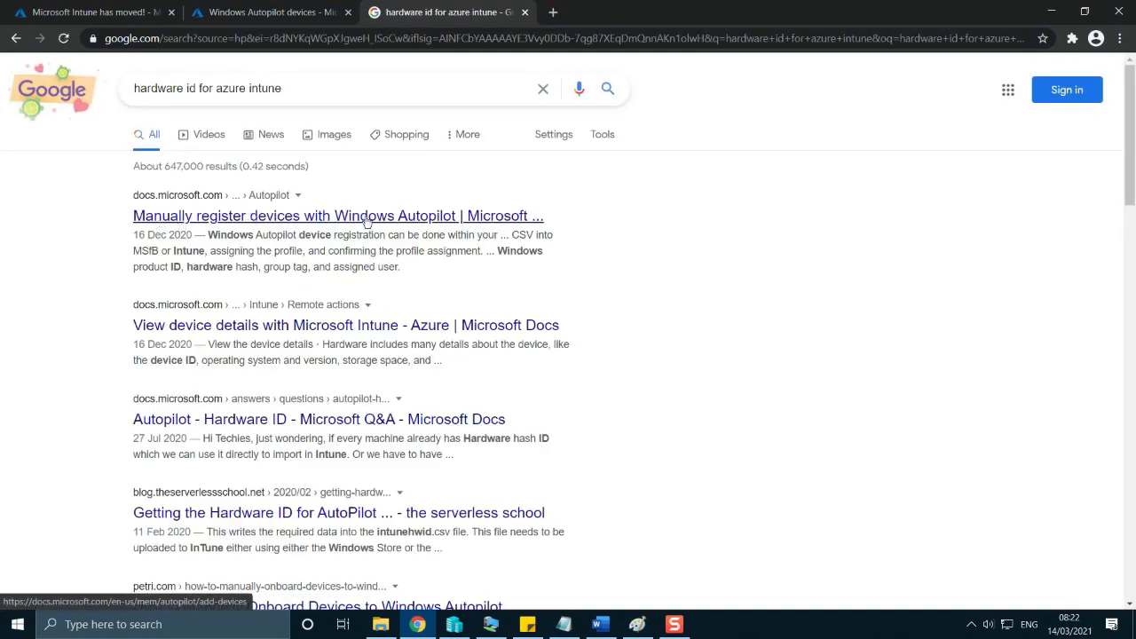
left_click(277, 221)
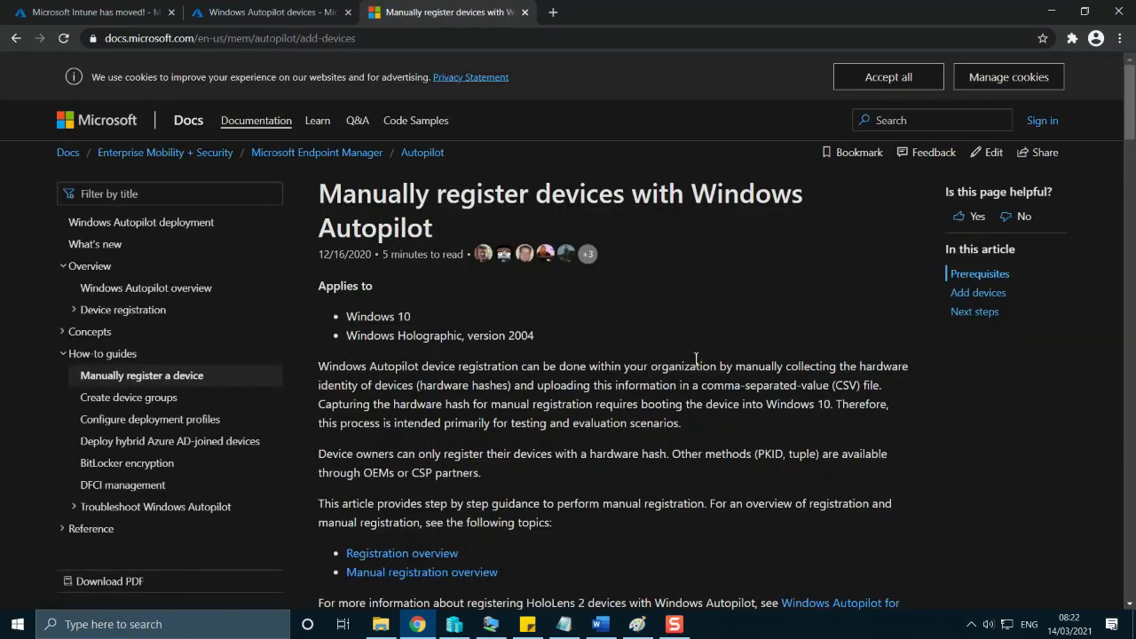
Read through the article to find the PowerShell commands that capture the hardware hash from the local computer.
scroll(697, 368, "down", 3)
scroll(696, 359, "up", 3)
left_click(425, 39)
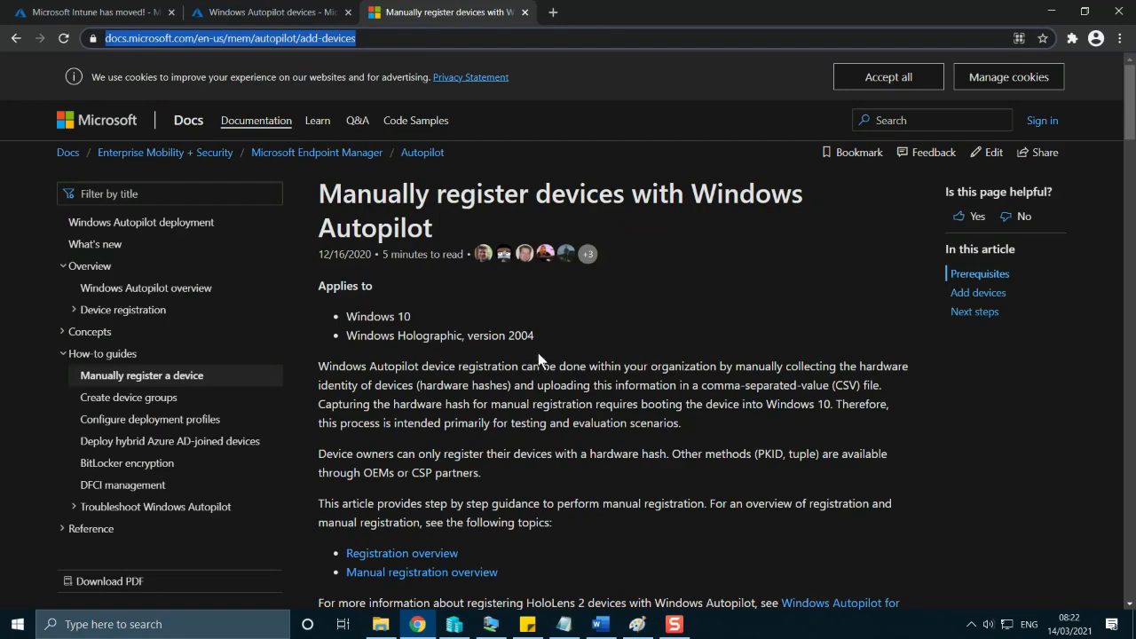
scroll(538, 353, "down", 1)
scroll(538, 353, "down", 15)
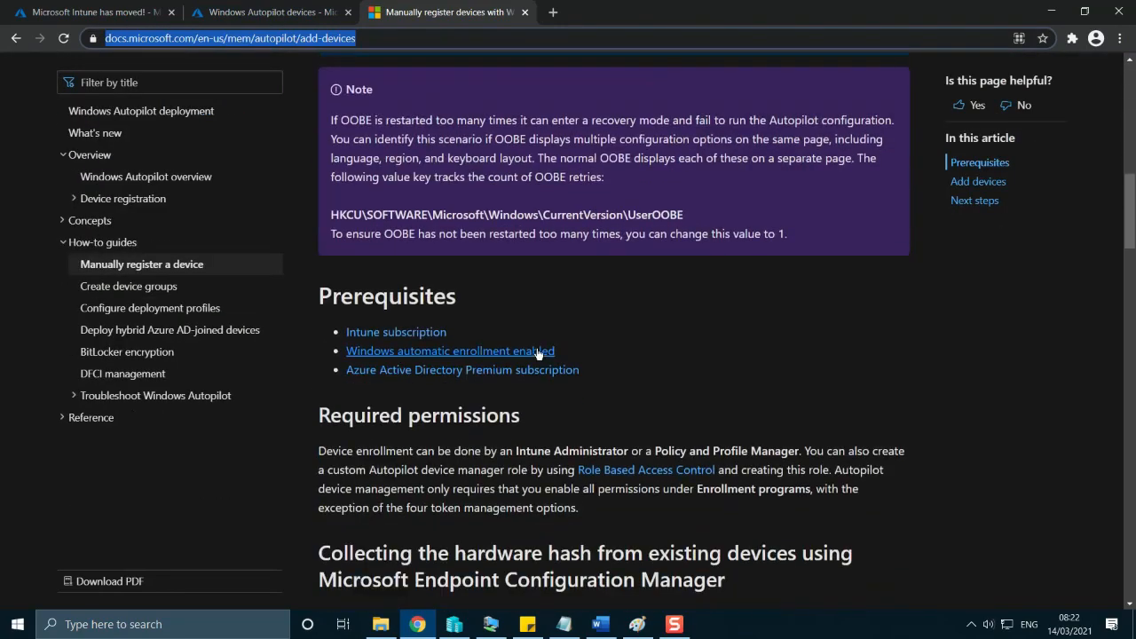
scroll(537, 353, "down", 5)
scroll(490, 376, "down", 2)
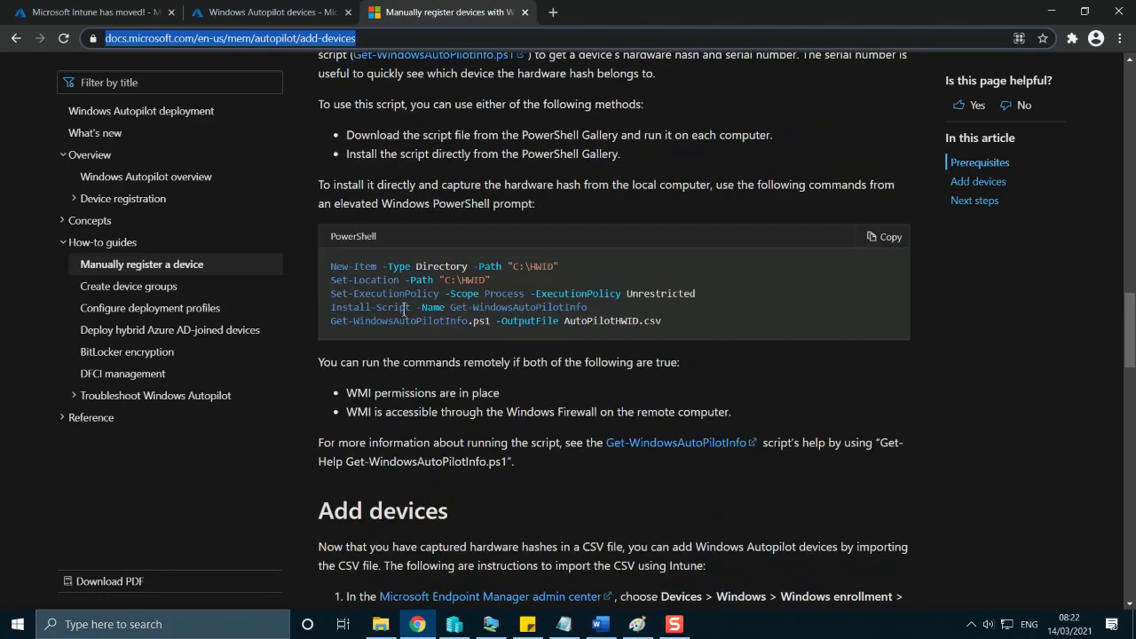
Review the C:\HWID path and the AutoPilotHWID.csv output name in the PowerShell commands, and copy the whole code block.
left_click_drag(685, 320, 330, 307)
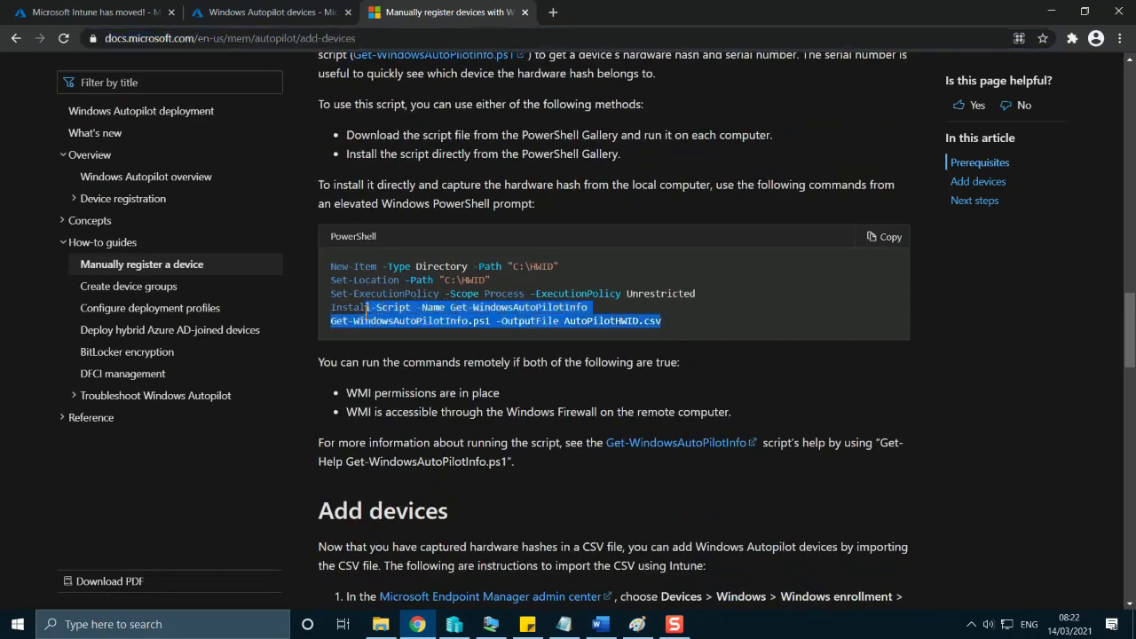
left_click(560, 263)
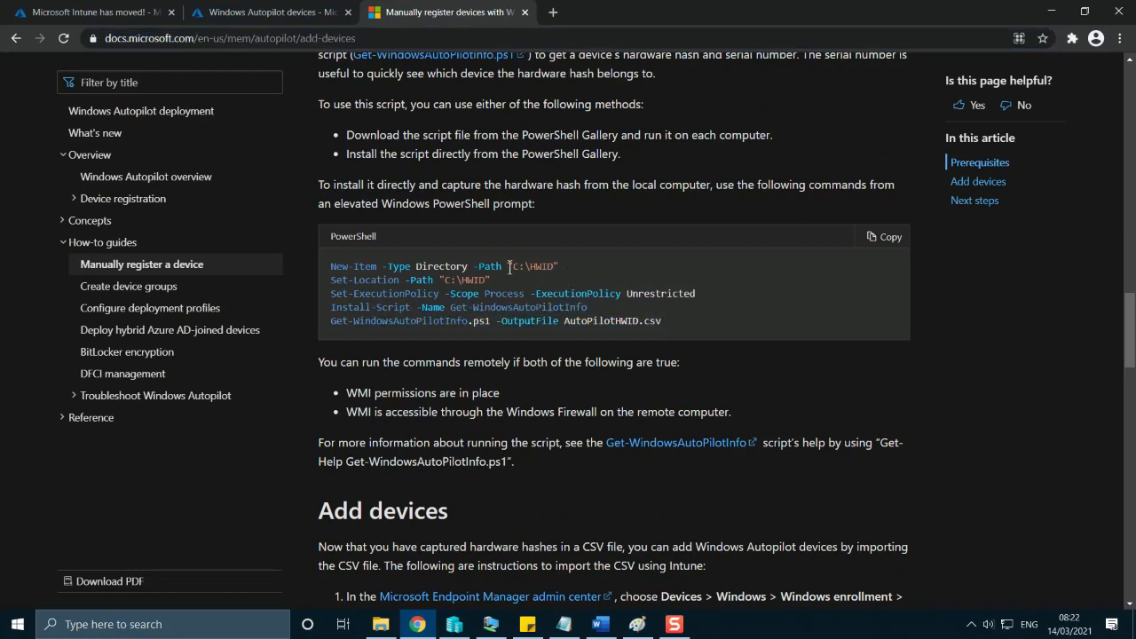
left_click_drag(509, 267, 561, 270)
left_click(554, 282)
left_click_drag(665, 324, 564, 321)
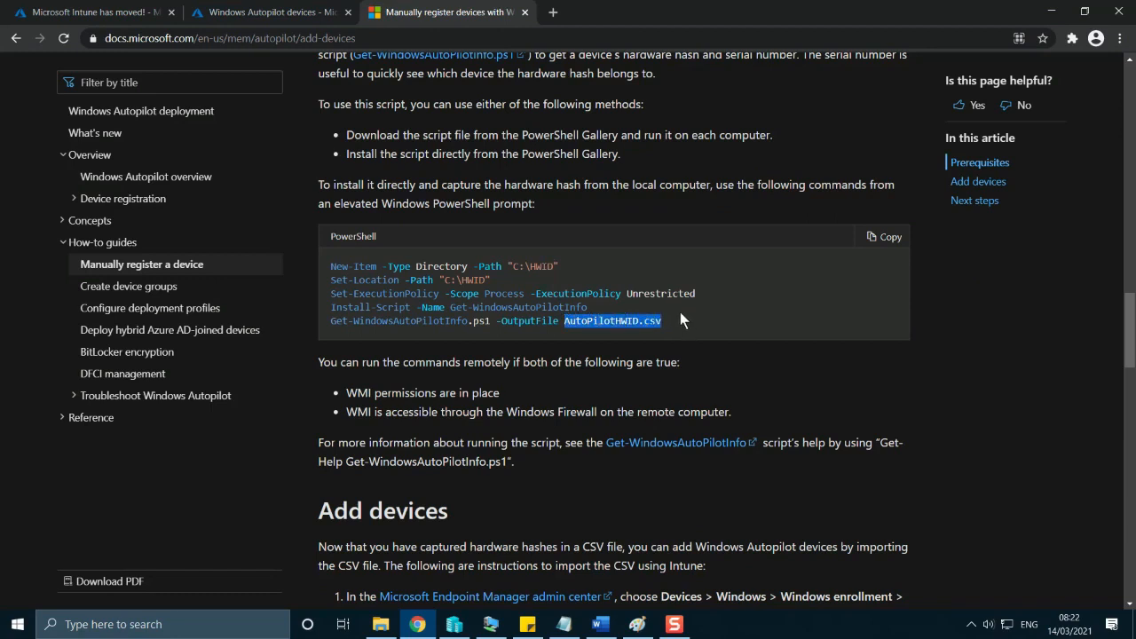
left_click(879, 240)
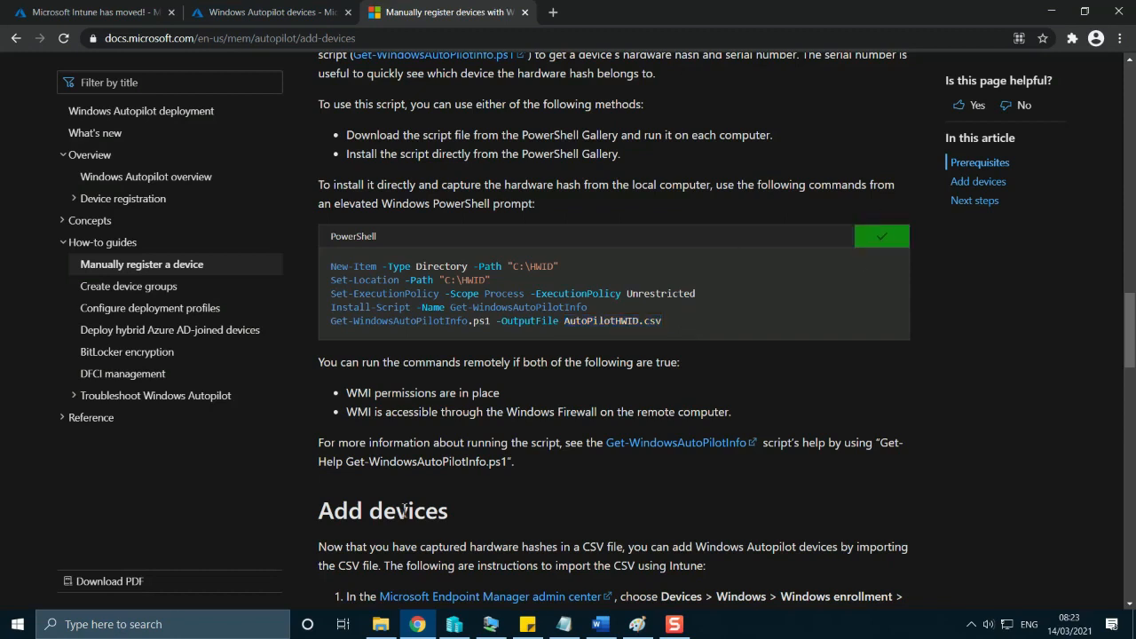
Switch to the March2021 virtual machine, bring up its administrator Windows PowerShell ISE and close the Commands pane.
left_click(261, 14)
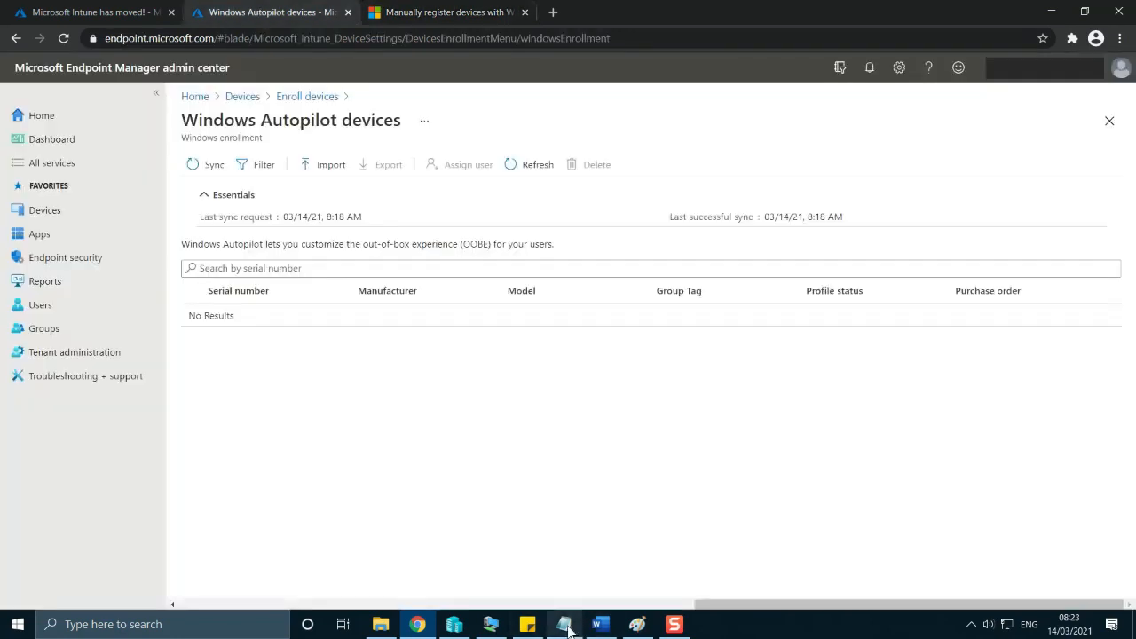
left_click(491, 624)
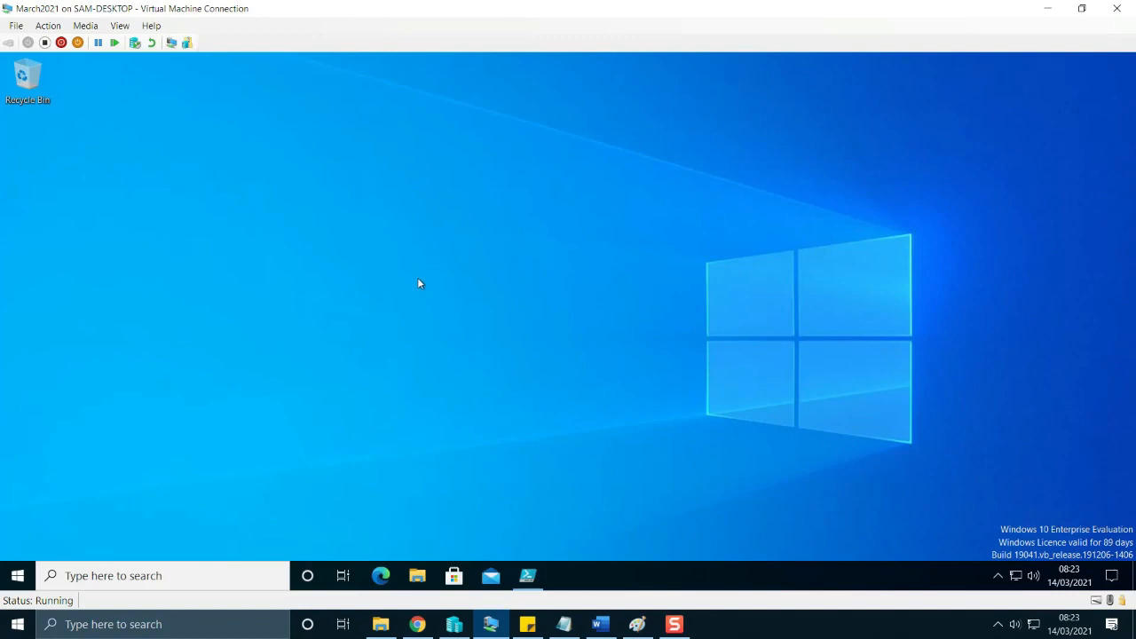
left_click(184, 574)
type("powershe")
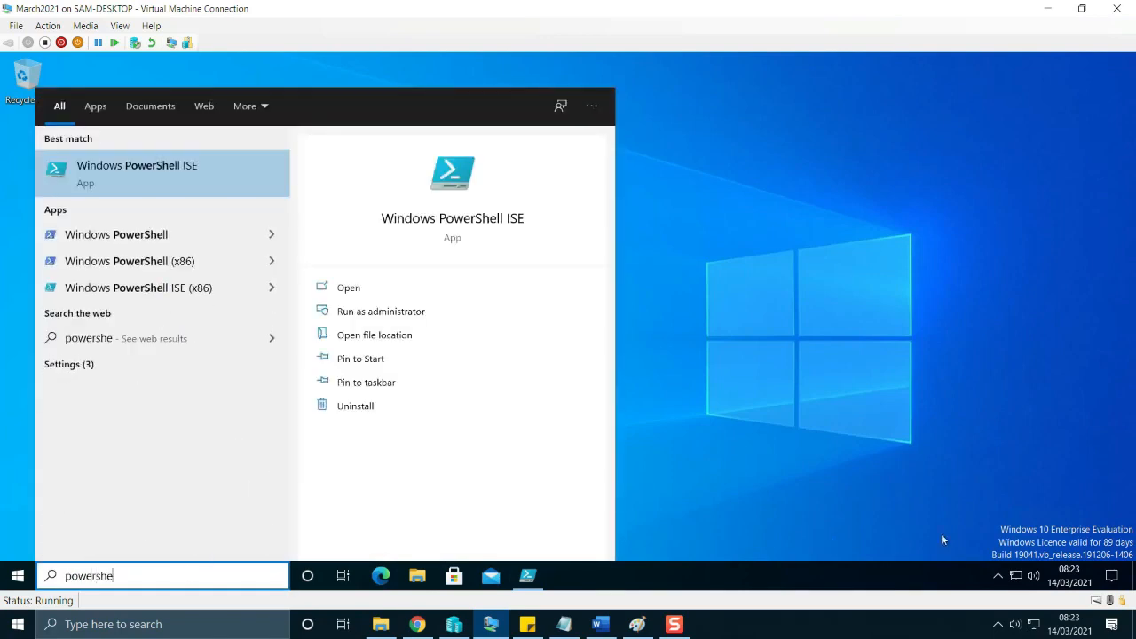
left_click(528, 577)
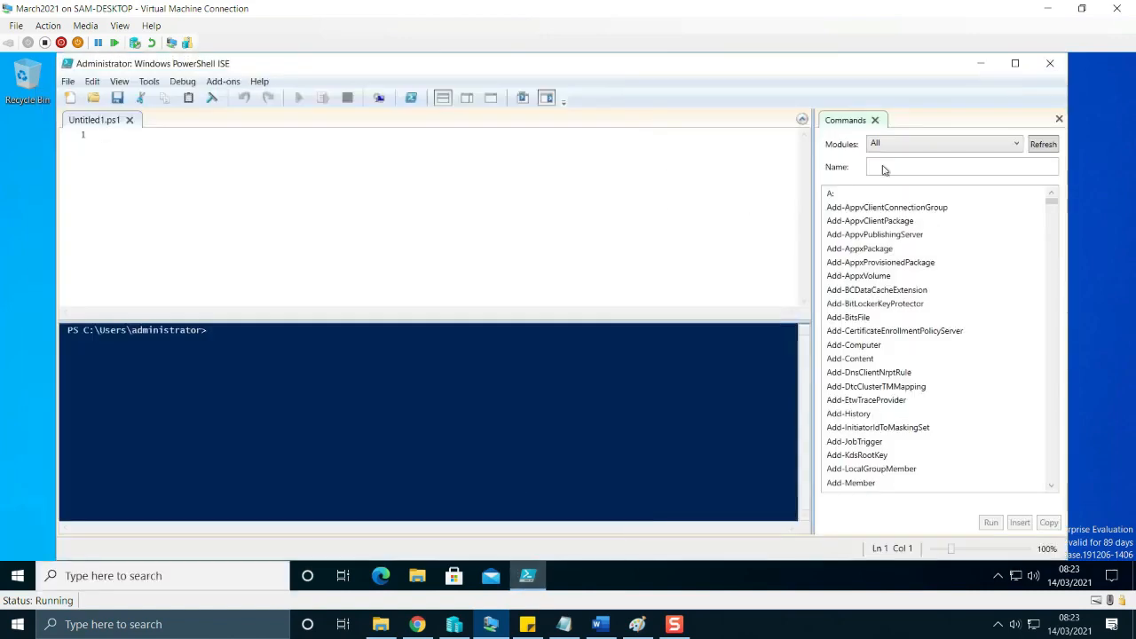
left_click(1059, 119)
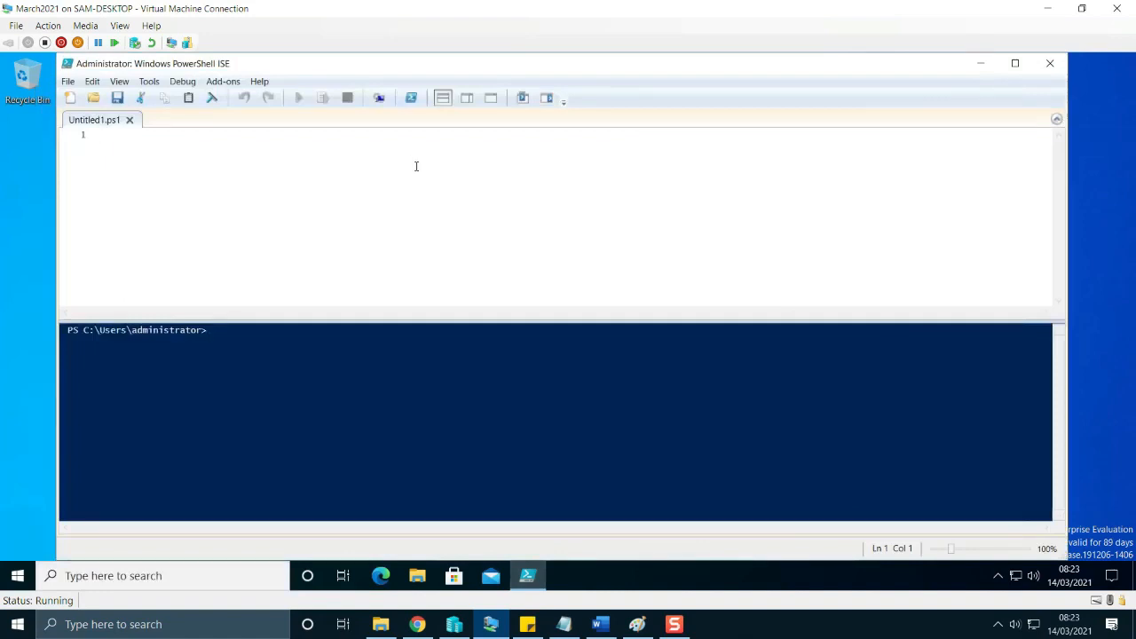
Paste the copied Autopilot commands into the empty script, run it, and accept the execution policy change with Yes to All.
key("ctrl+v")
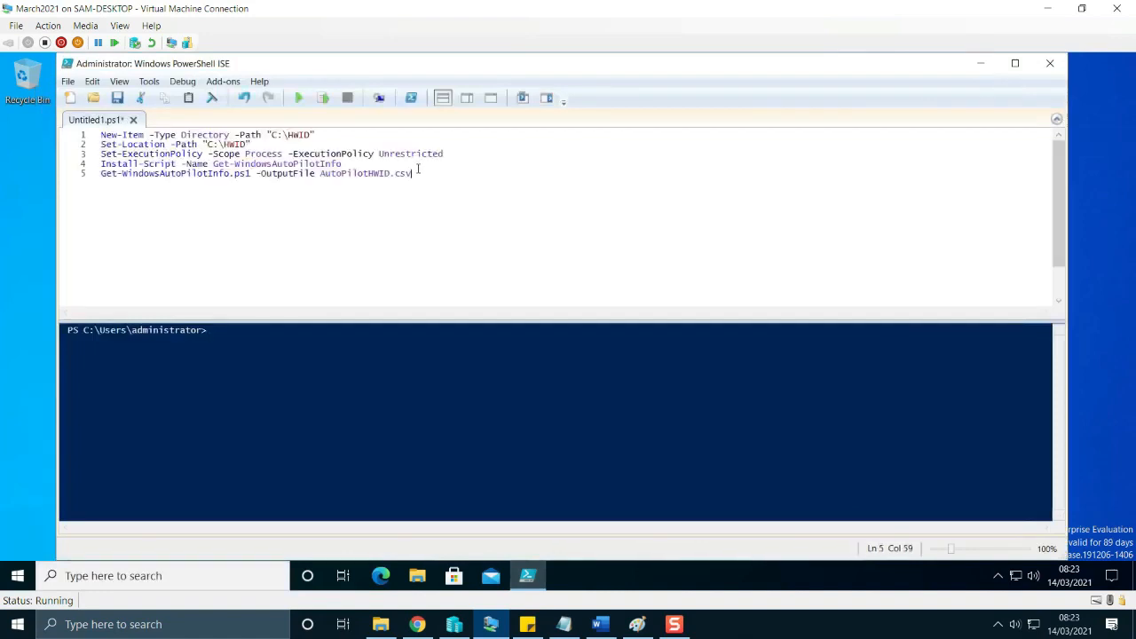
left_click(299, 99)
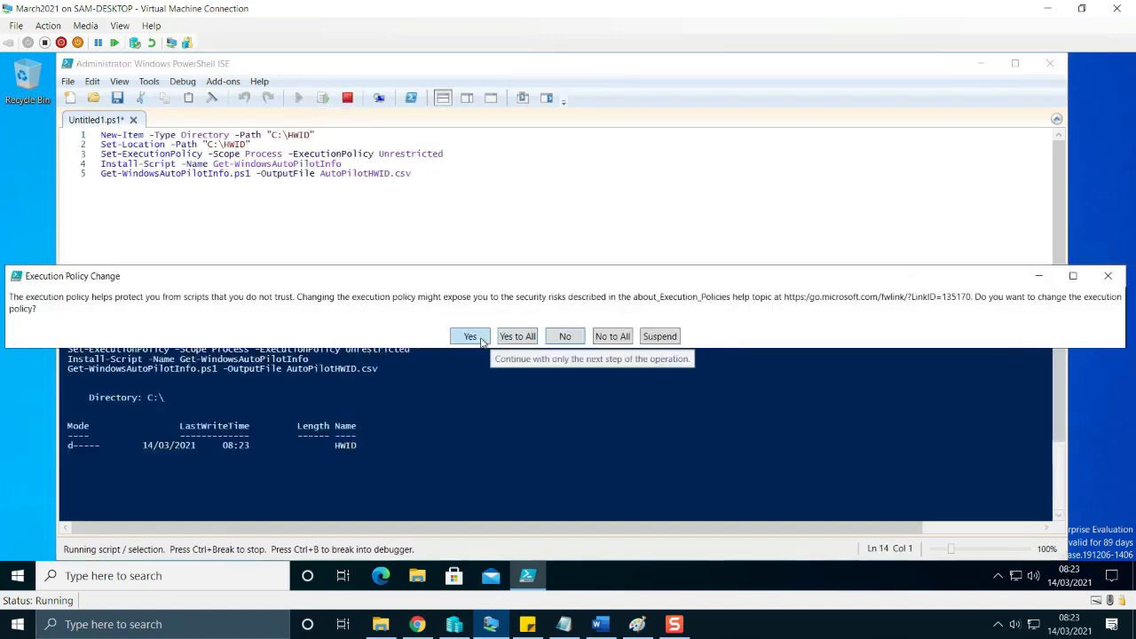
left_click(516, 337)
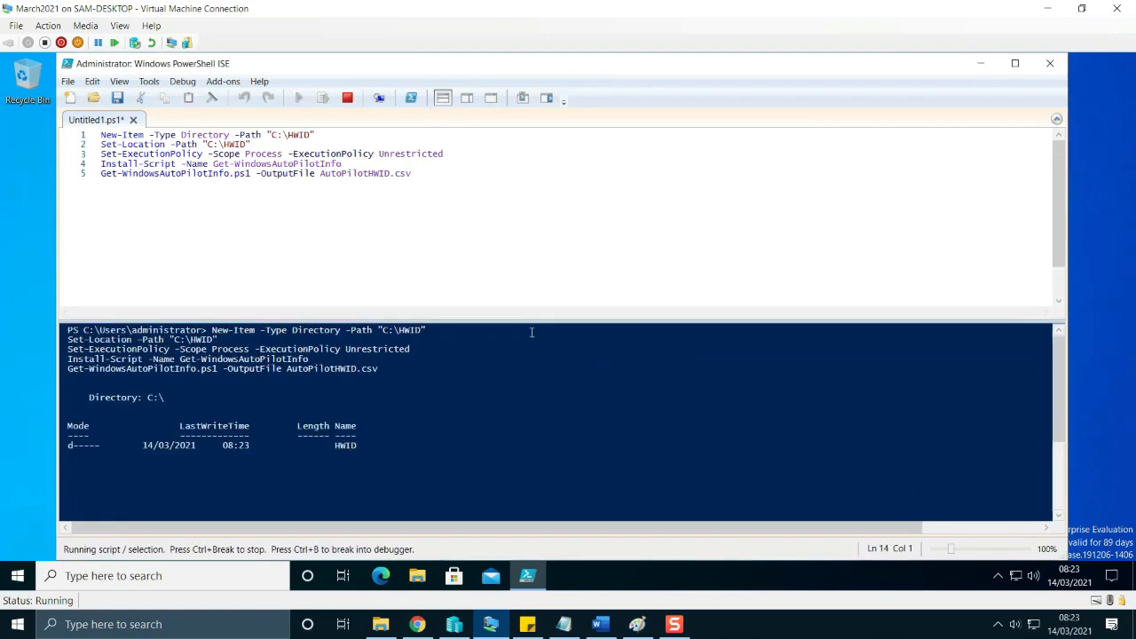
scroll(497, 294, "down", 2)
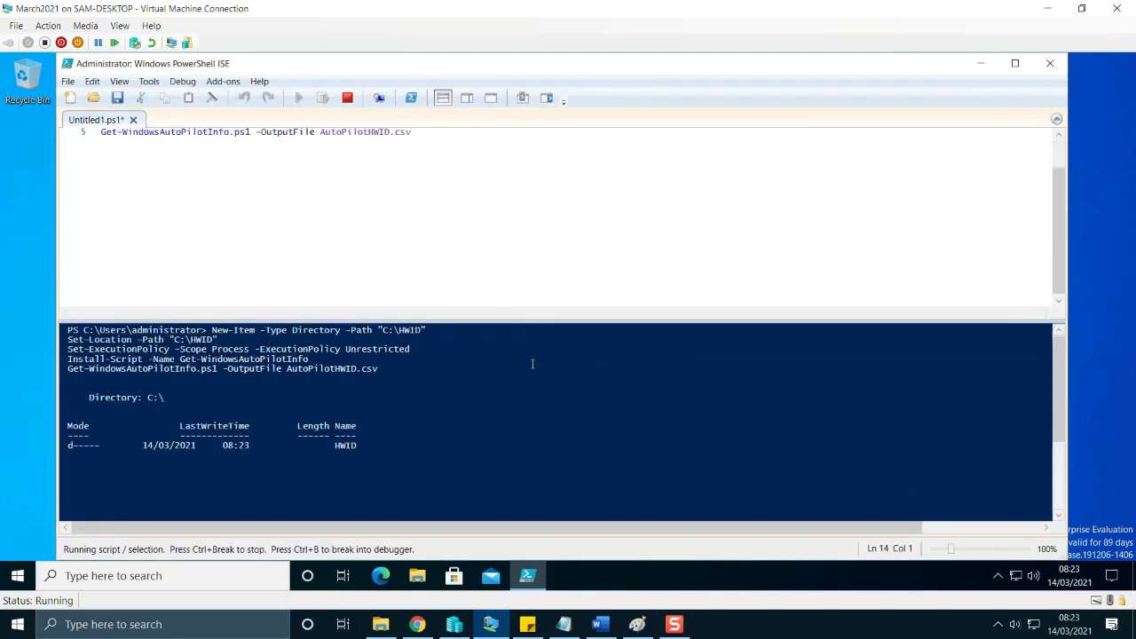
scroll(445, 284, "up", 2)
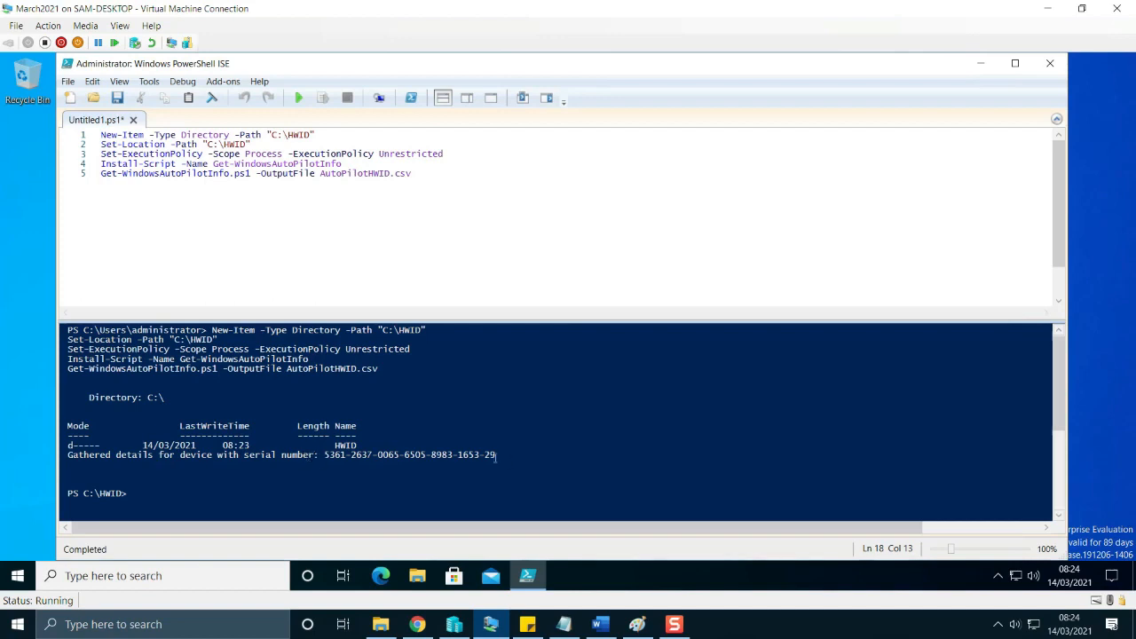
Check the gathered device details and the output folder path in the console, and close PowerShell ISE.
left_click_drag(513, 457, 22, 455)
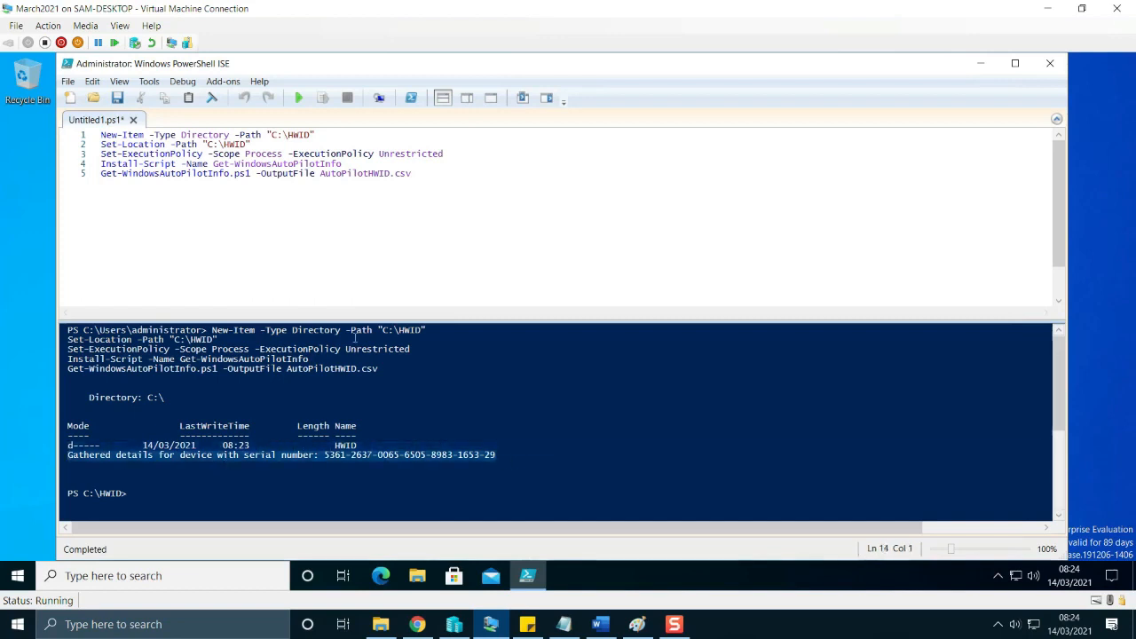
left_click(389, 331)
left_click_drag(511, 458, 68, 455)
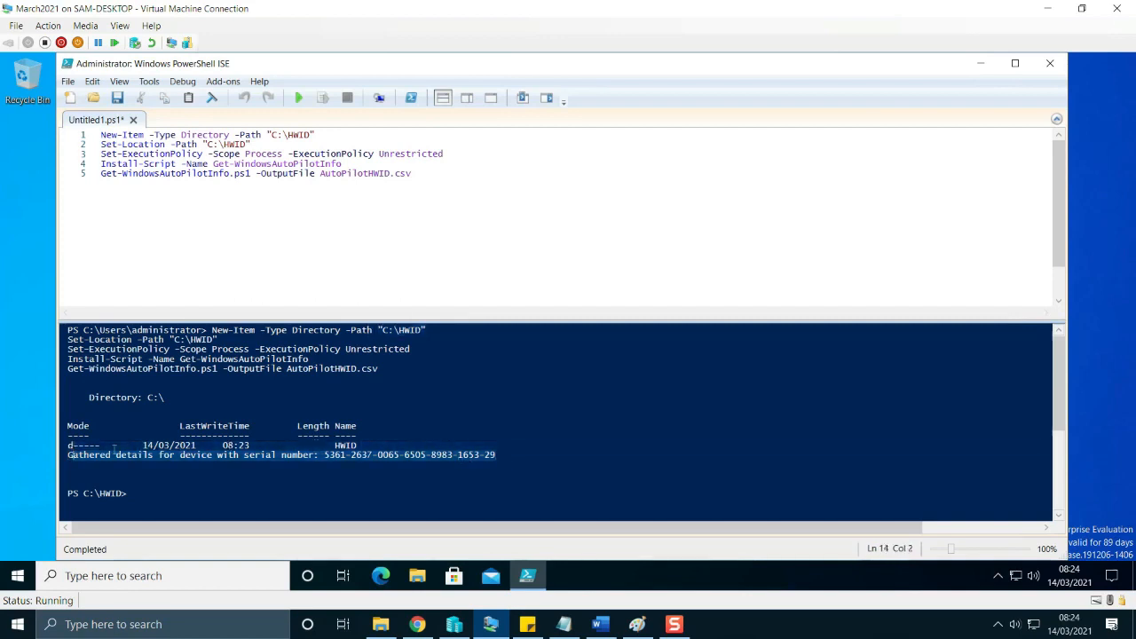
left_click(1050, 63)
left_click(573, 365)
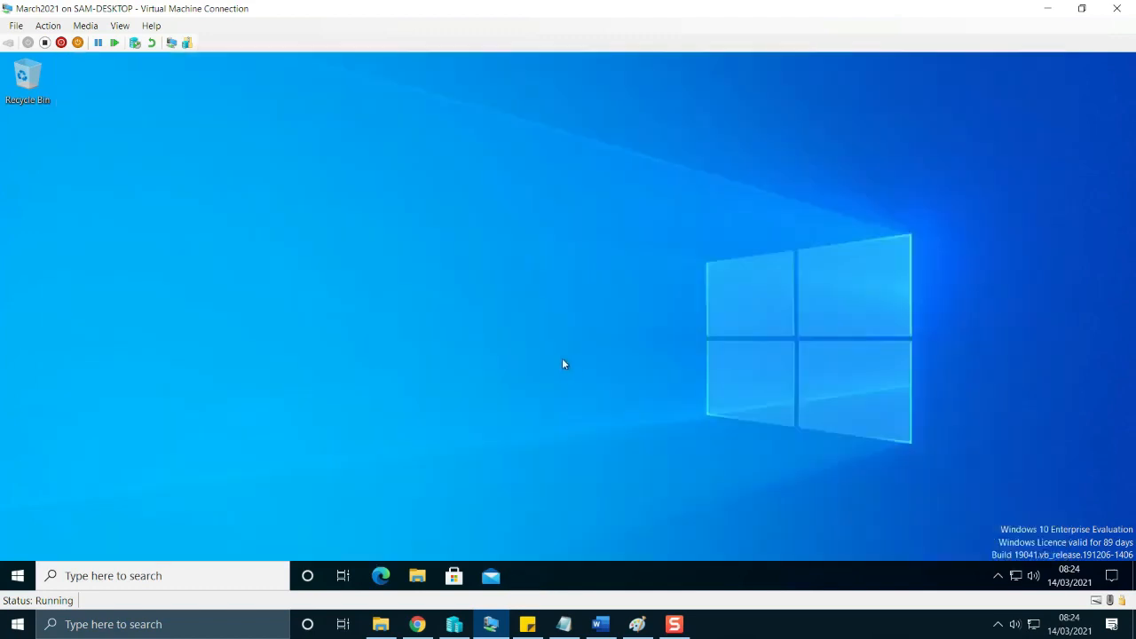
Open the C:\HWID folder in the virtual machine's File Explorer and select AutoPilotHWID.csv.
left_click(415, 579)
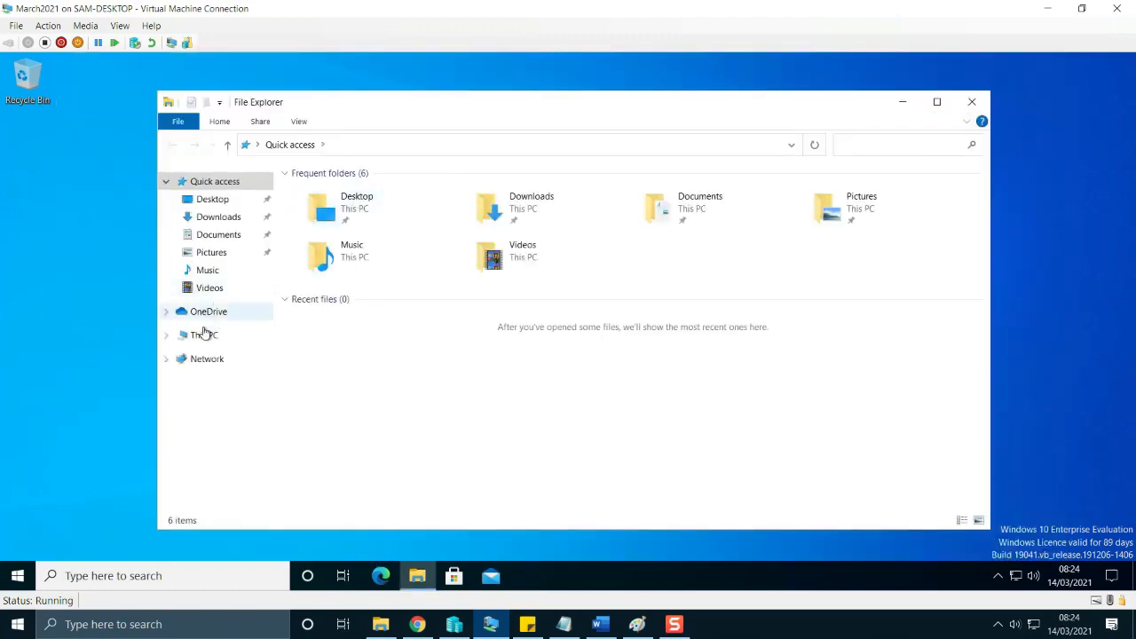
left_click(206, 337)
double_click(604, 335)
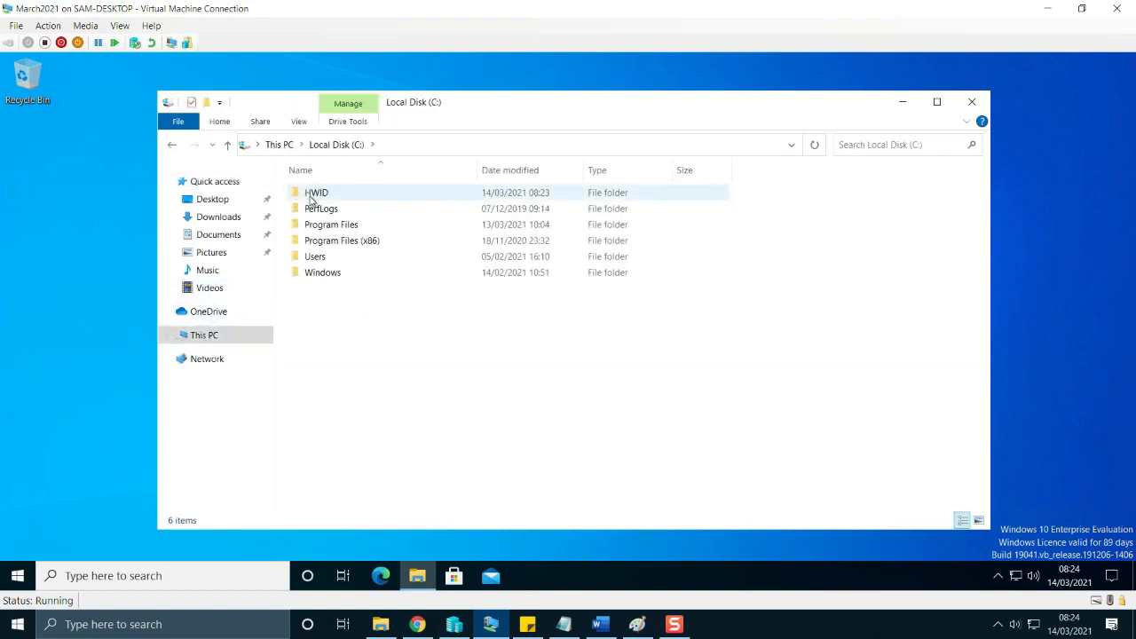
left_click(311, 196)
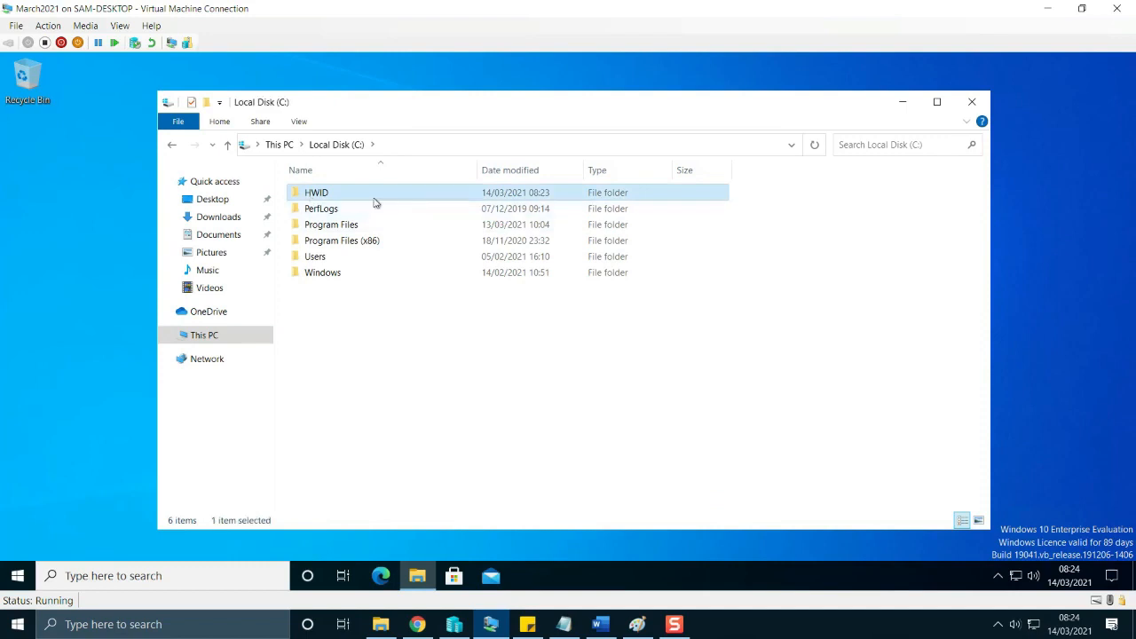
double_click(379, 197)
left_click(371, 195)
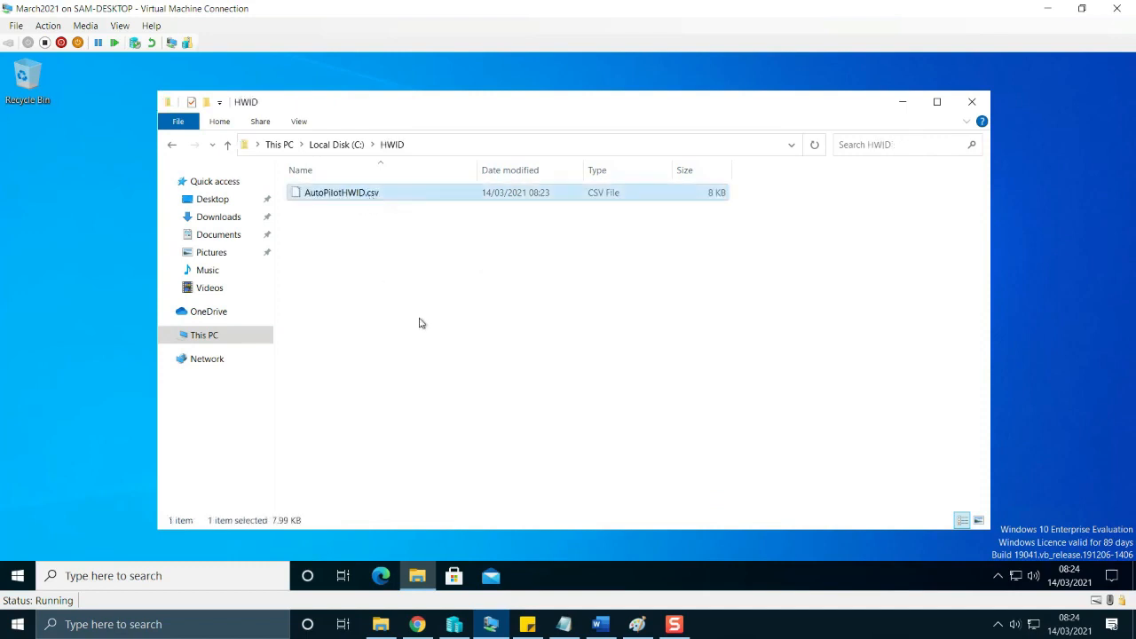
left_click(386, 197)
left_click(465, 265)
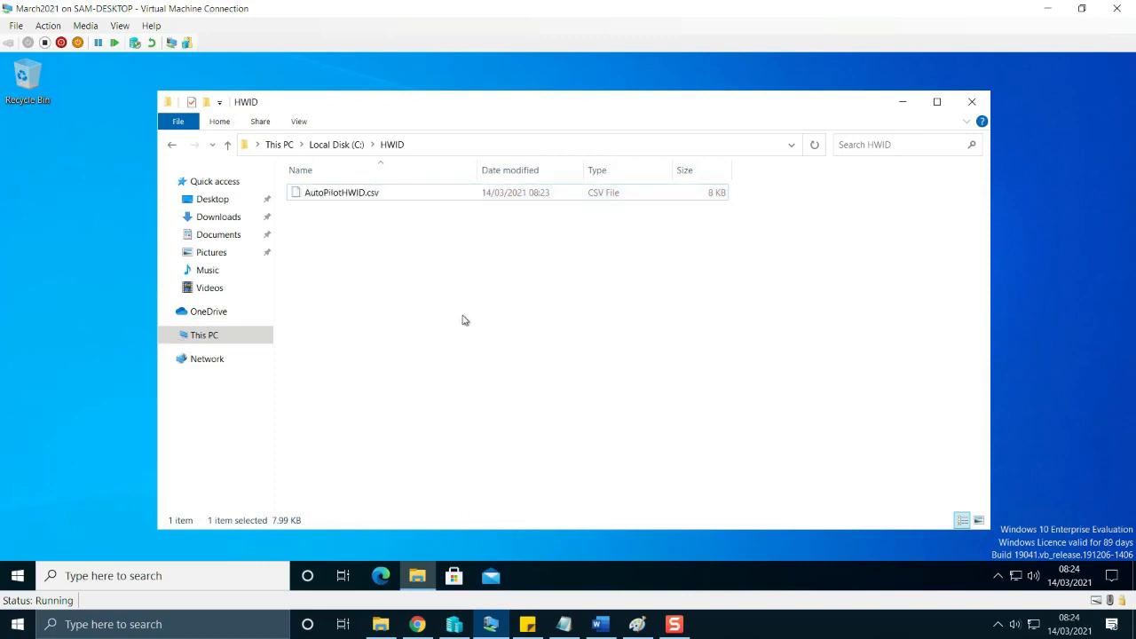
left_click(446, 188)
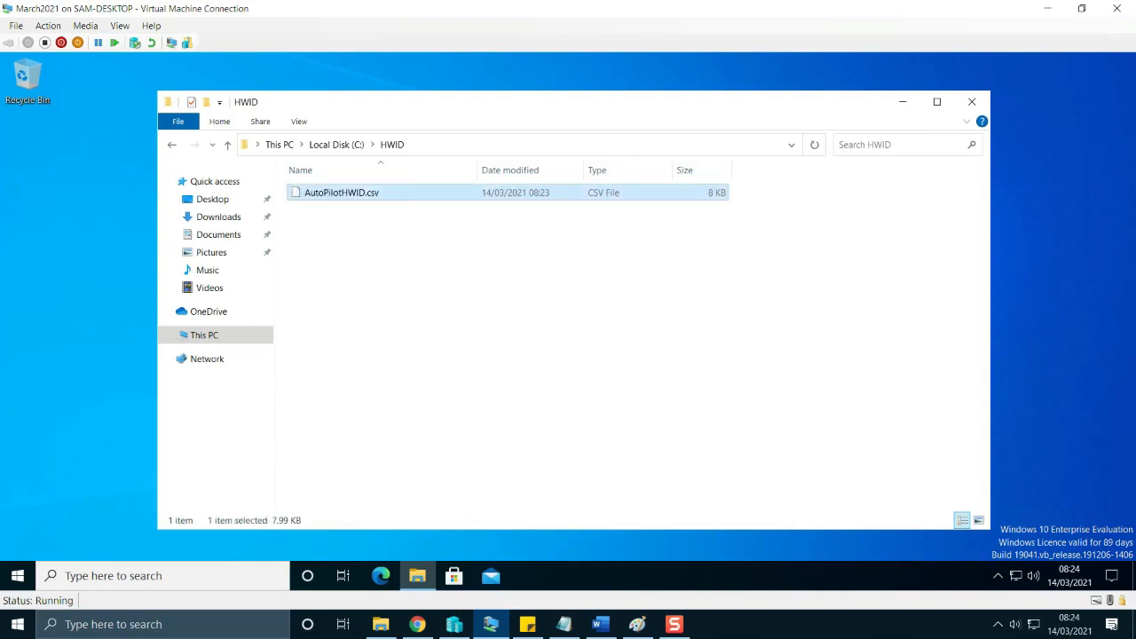
Bring up the host's File Explorer briefly, return to the virtual machine and show This PC with its drives.
left_click(381, 624)
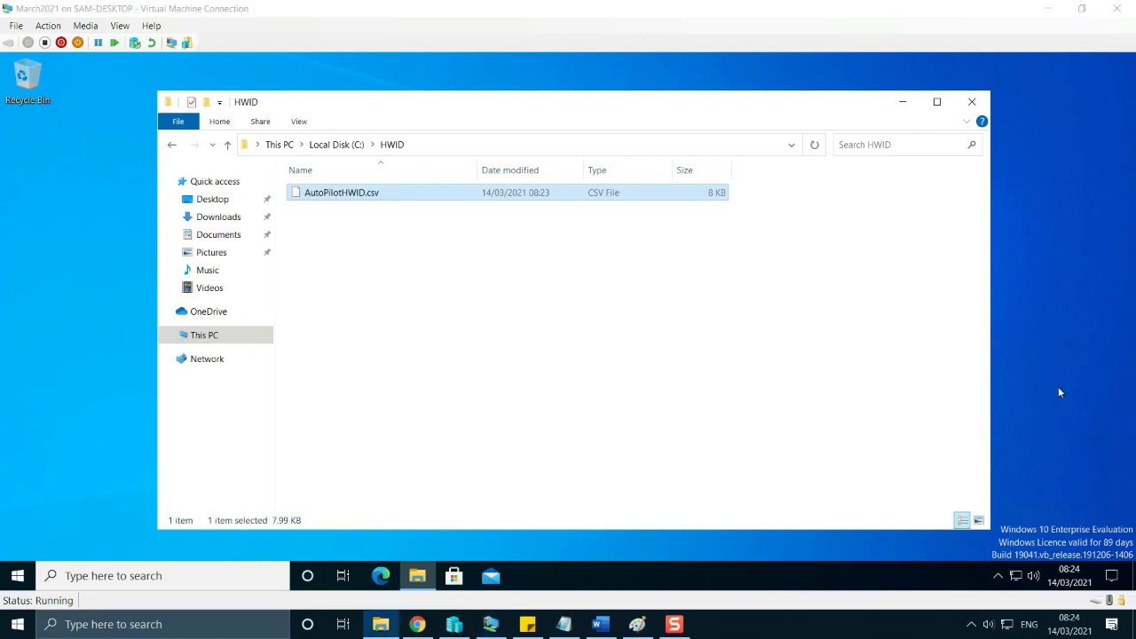
left_click(540, 375)
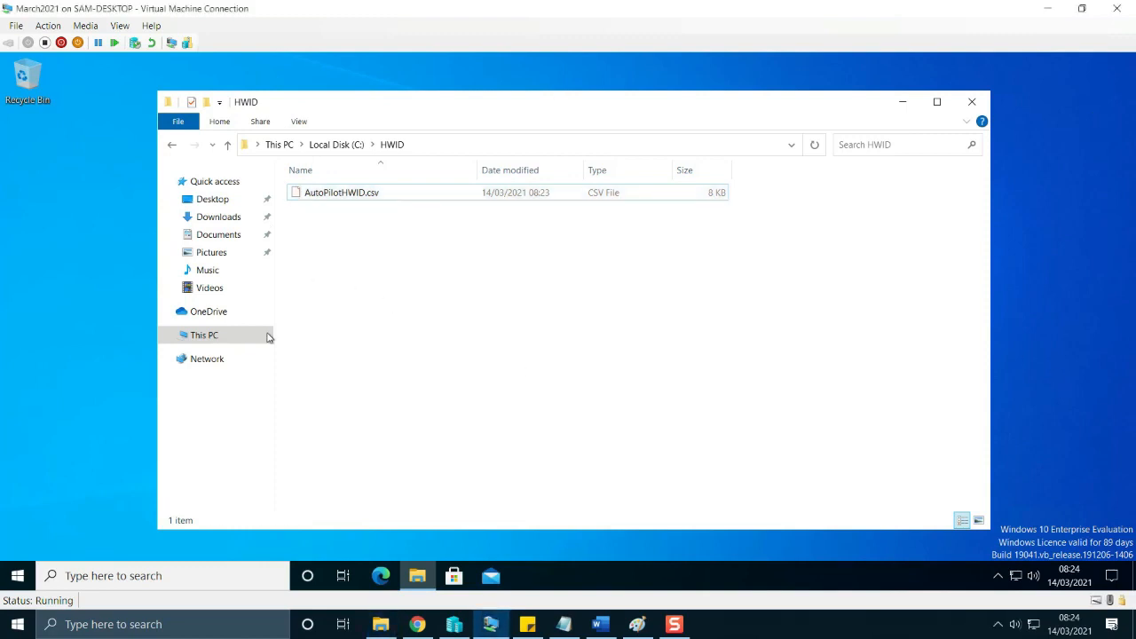
left_click(200, 337)
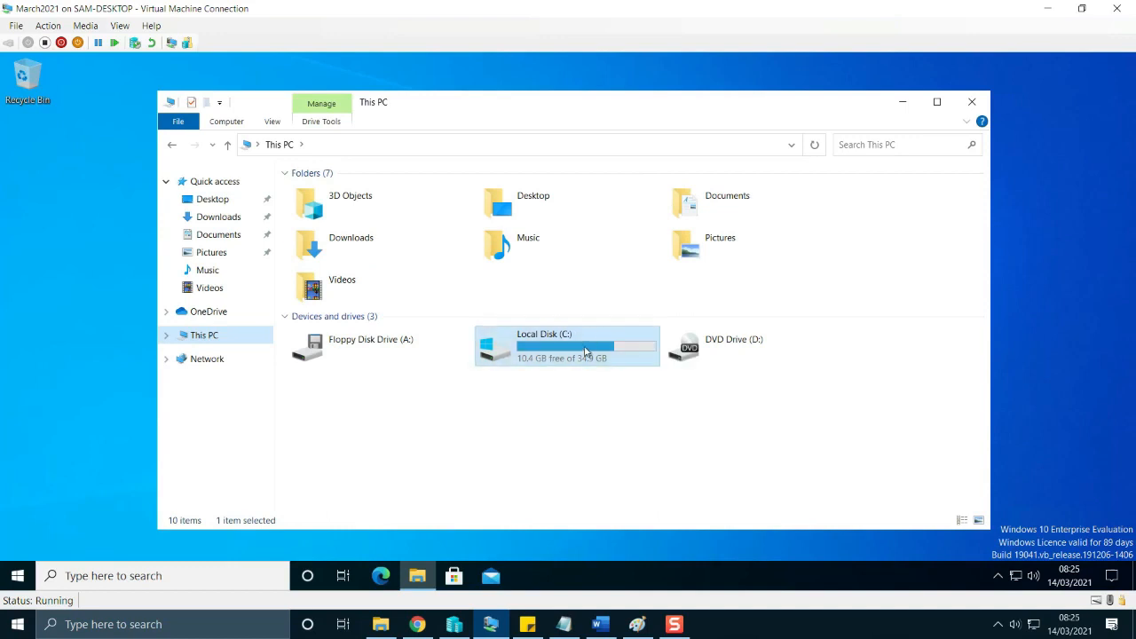
Close the virtual machine's File Explorer, switch to Chrome, and import AutoPilotHWID.csv from Downloads into the Windows Autopilot devices.
left_click(971, 102)
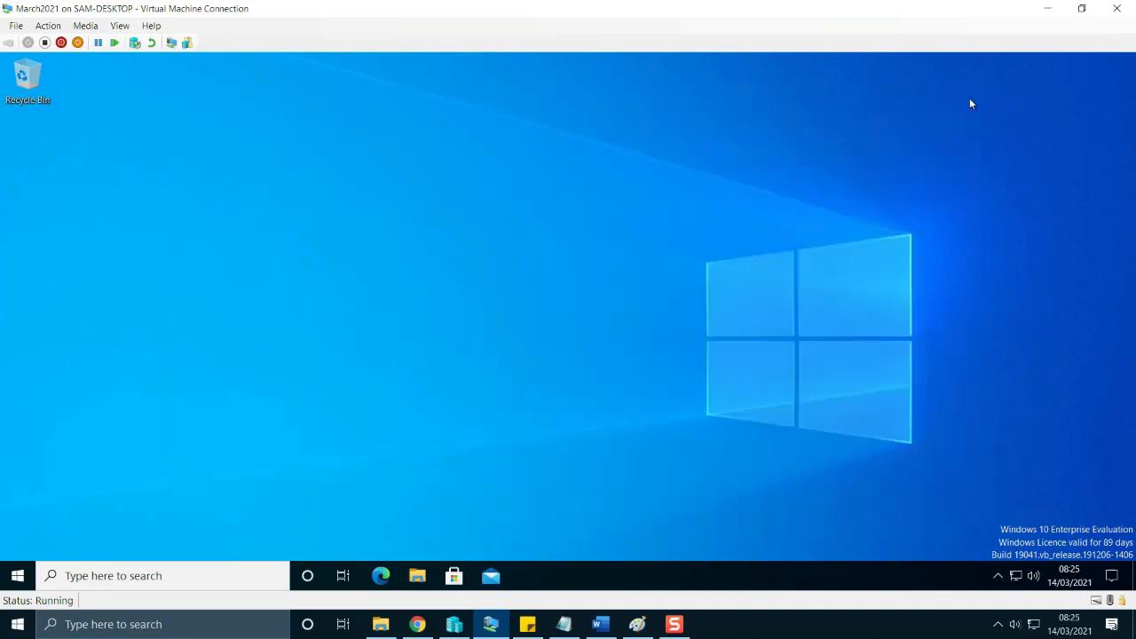
left_click(418, 624)
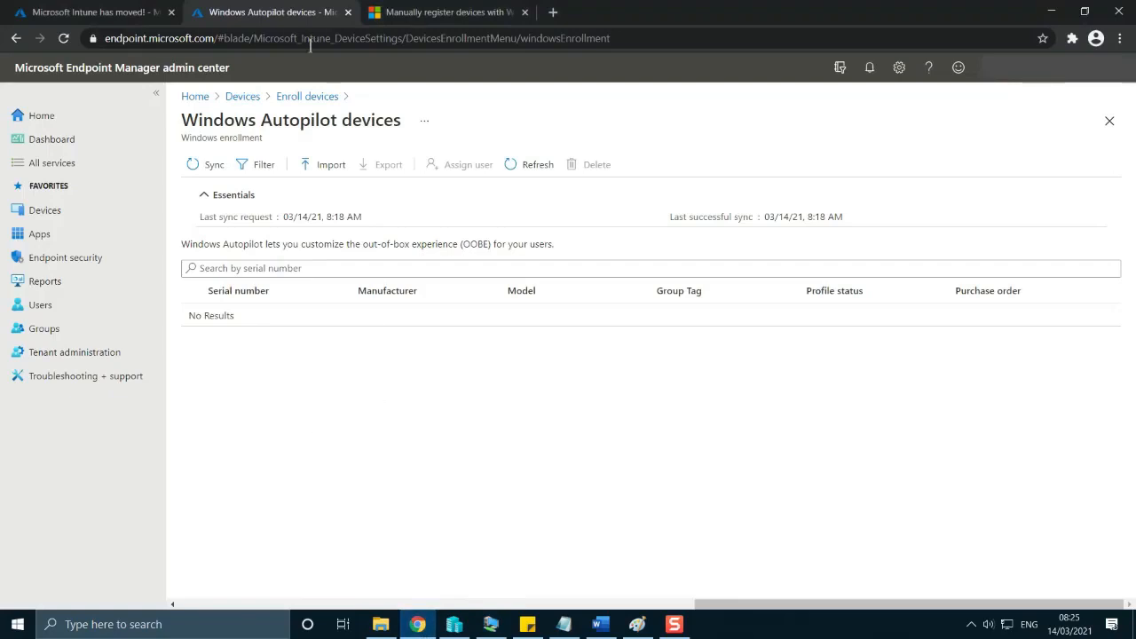
left_click(322, 165)
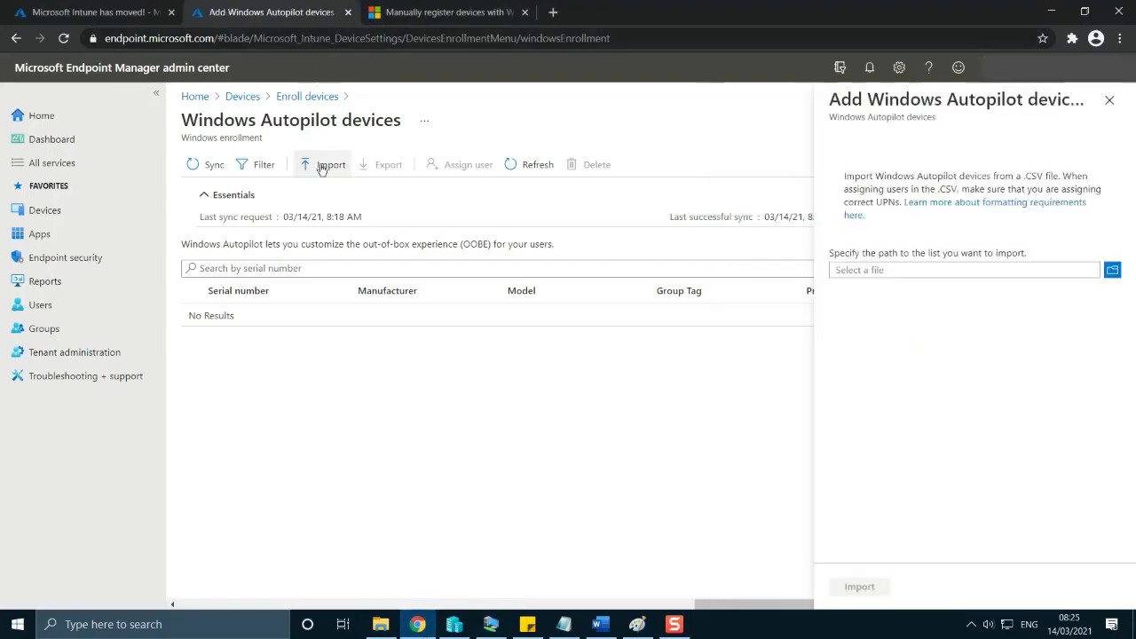
left_click(1112, 271)
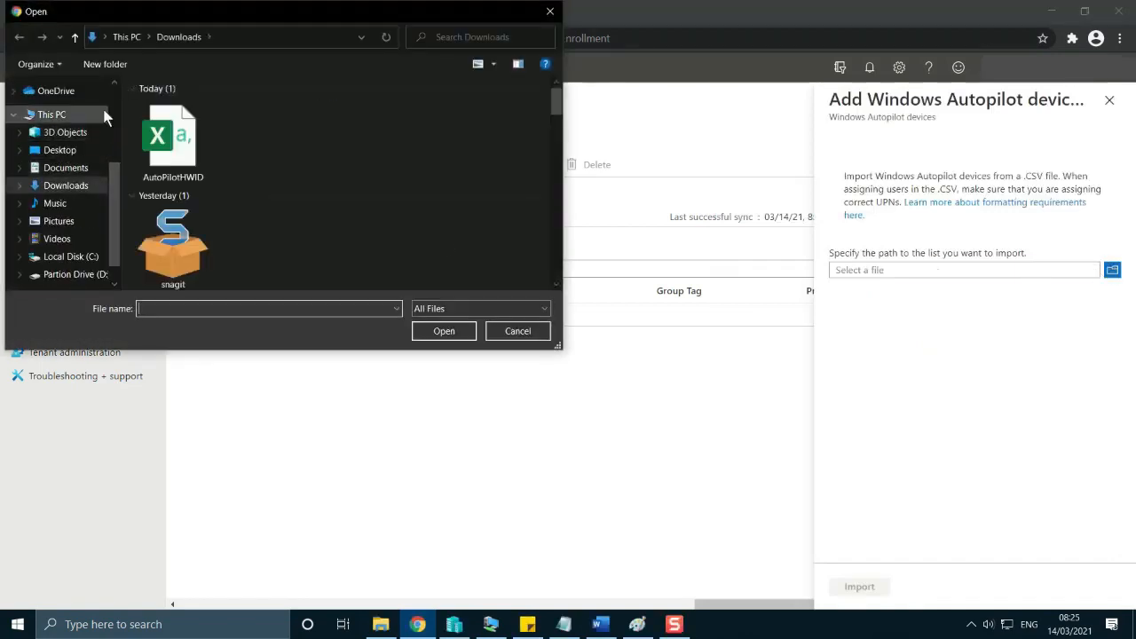
double_click(178, 160)
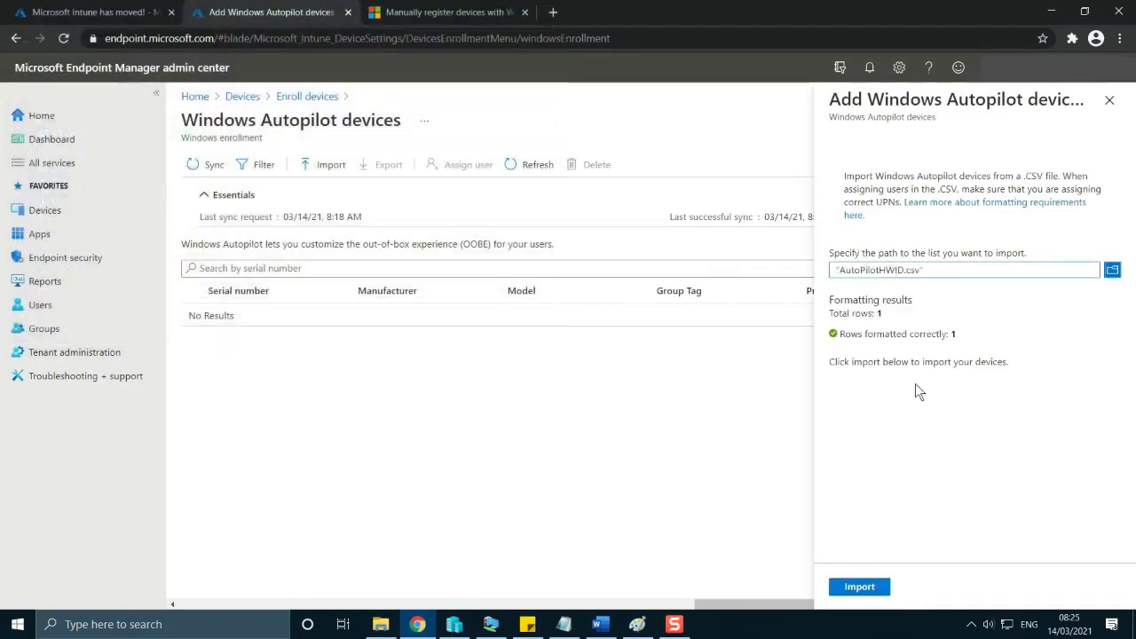
left_click(870, 587)
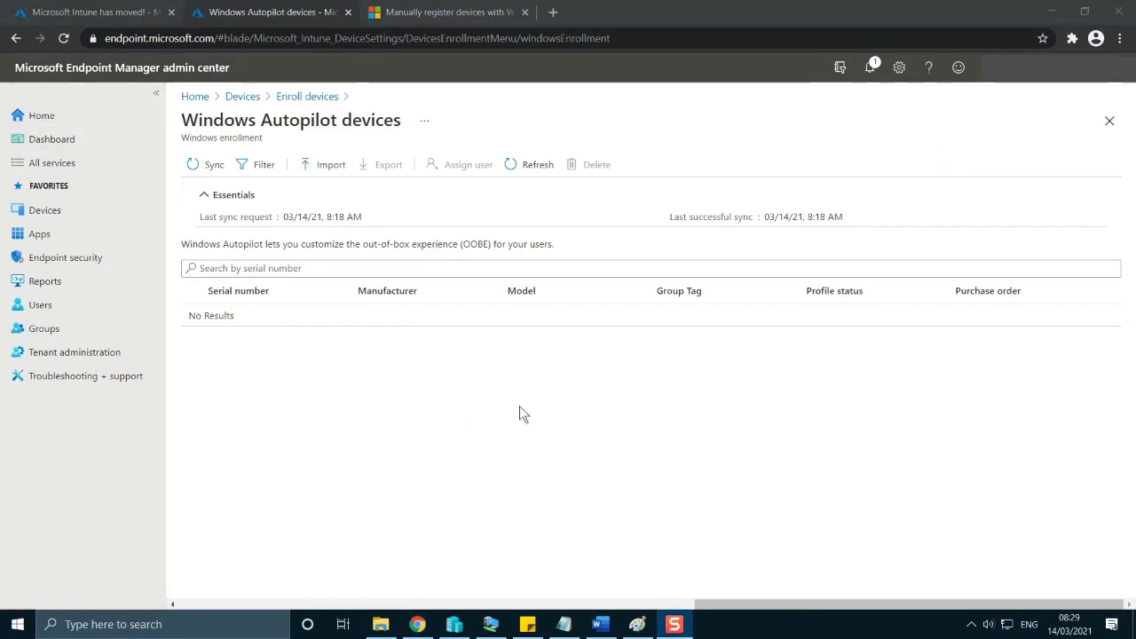
Check the device import notification, close it, and refresh the Windows Autopilot devices list.
left_click(874, 66)
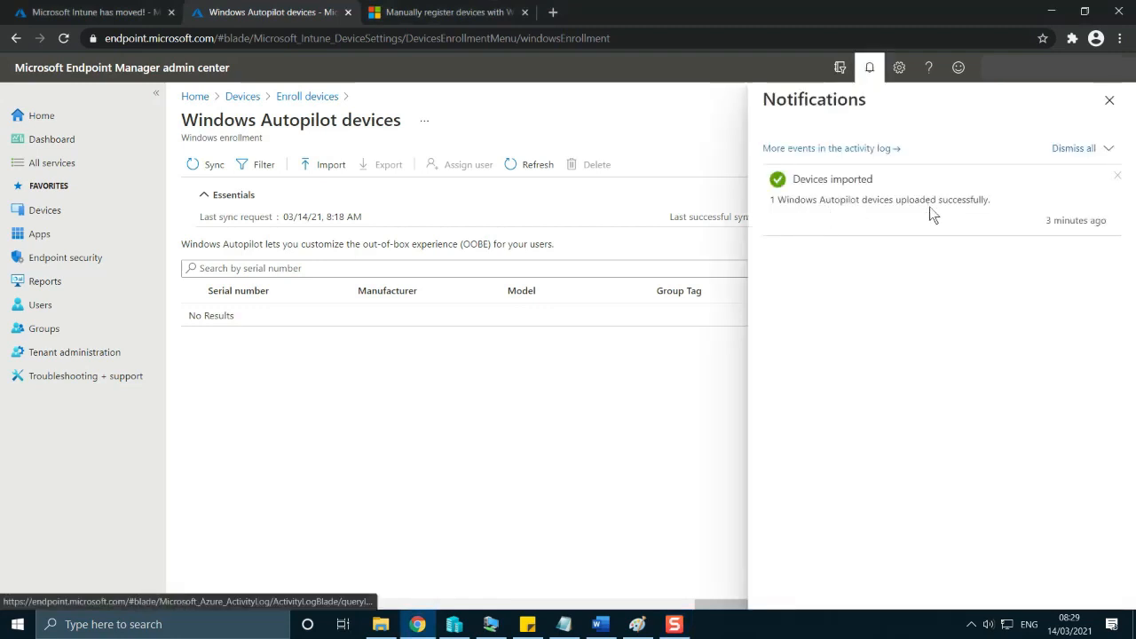
left_click(1109, 99)
left_click(529, 165)
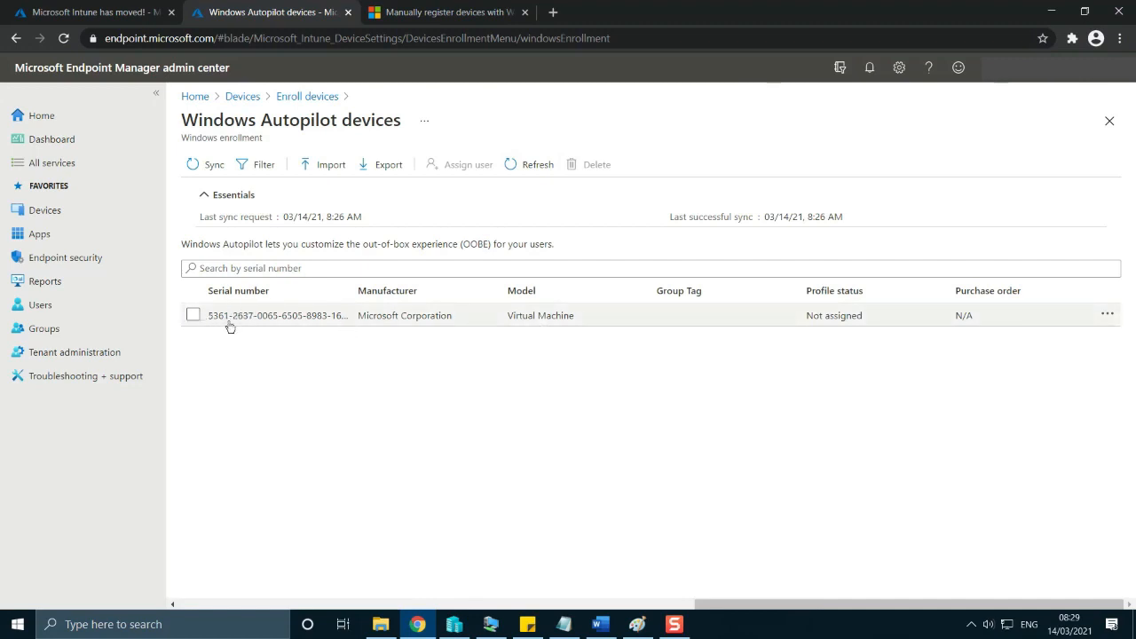
Open the imported virtual machine's Autopilot properties, set its device name to pilotvm, and save.
left_click(370, 324)
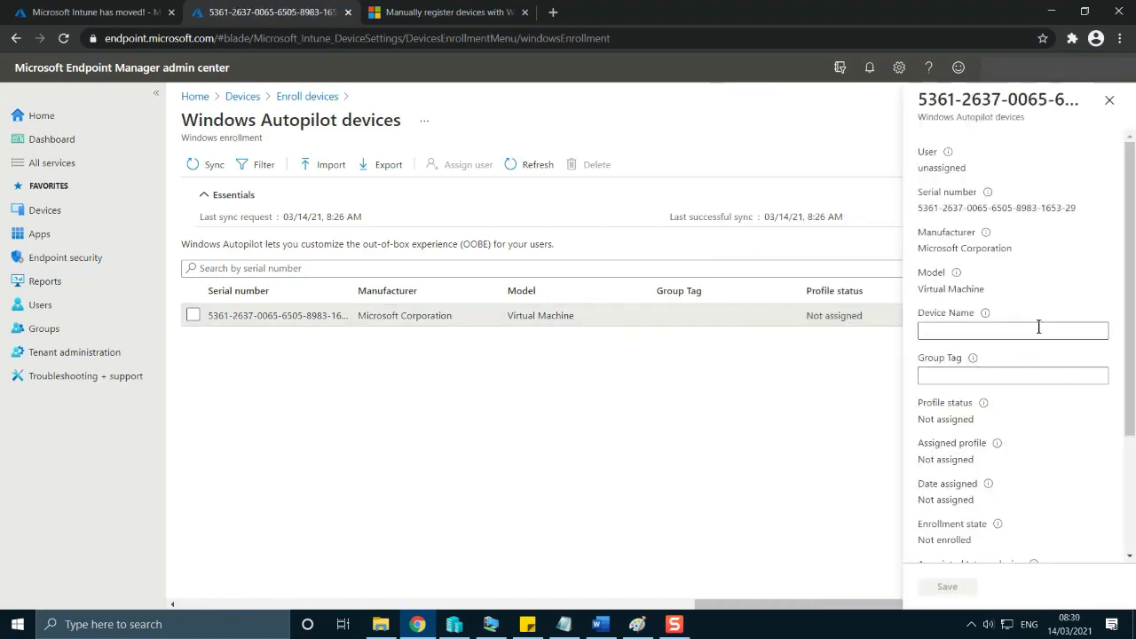
scroll(1132, 309, "down", 1)
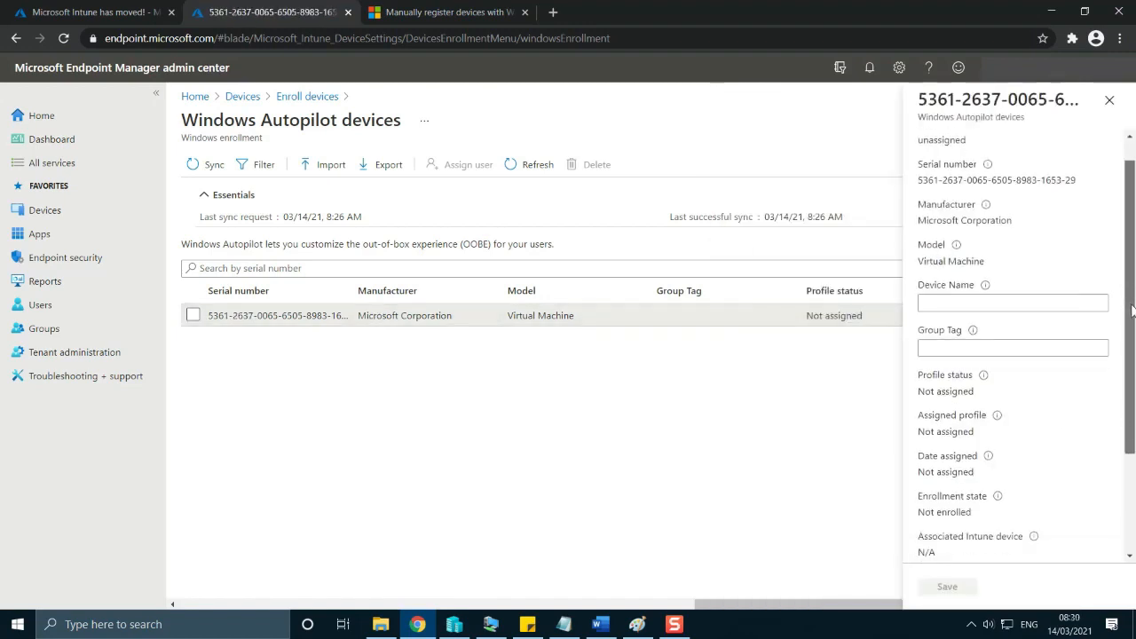
scroll(1132, 309, "up", 1)
left_click(1021, 330)
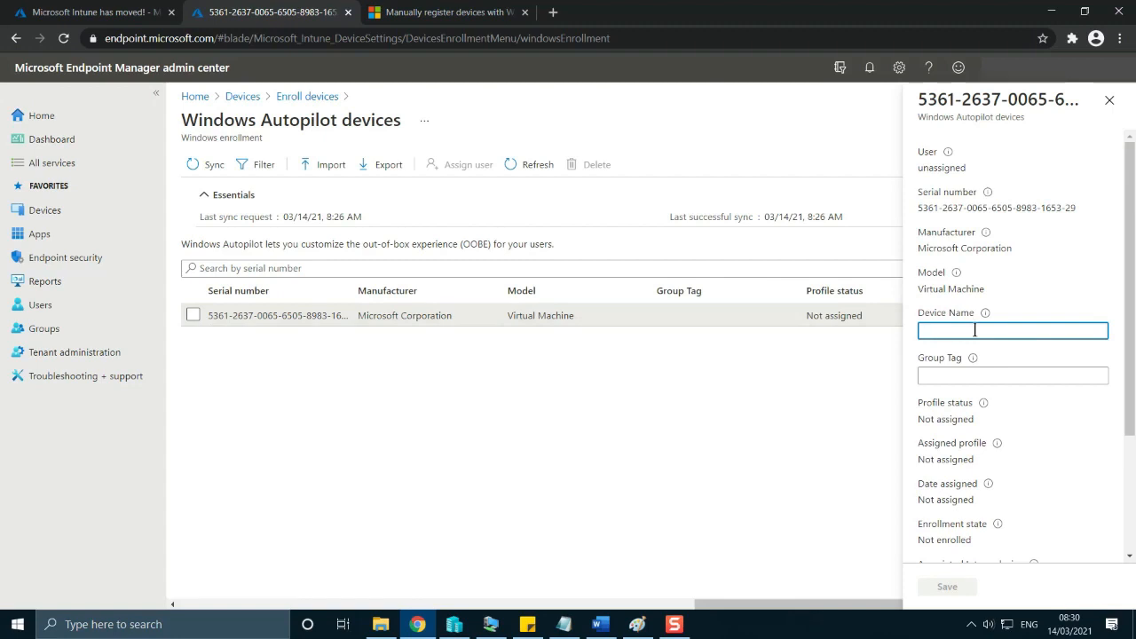
type("pilotvm")
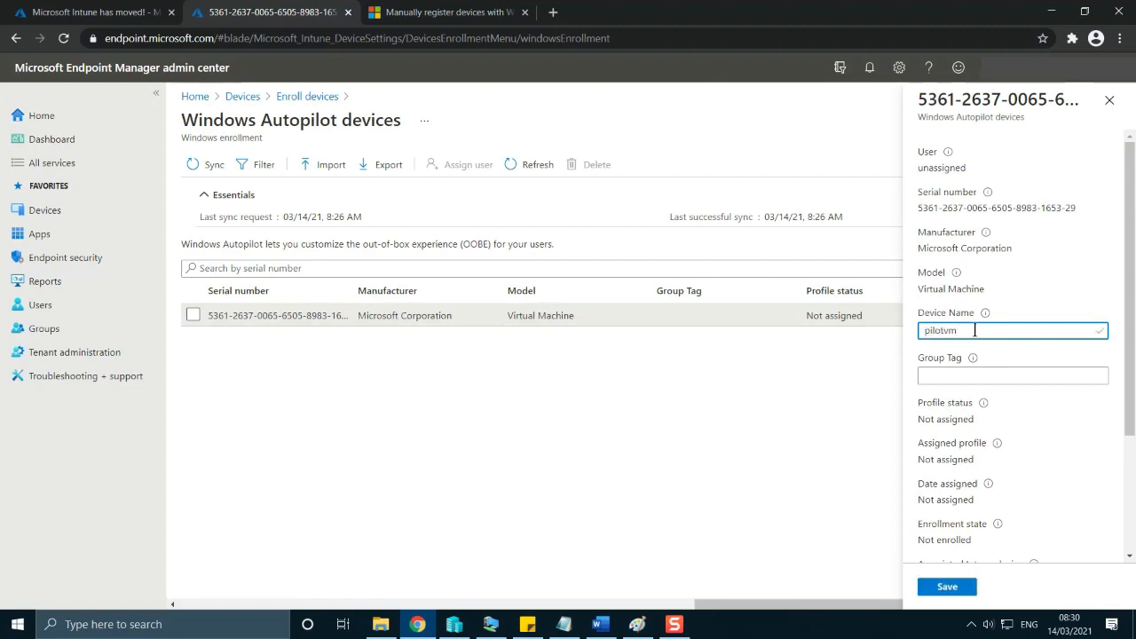
left_click(947, 589)
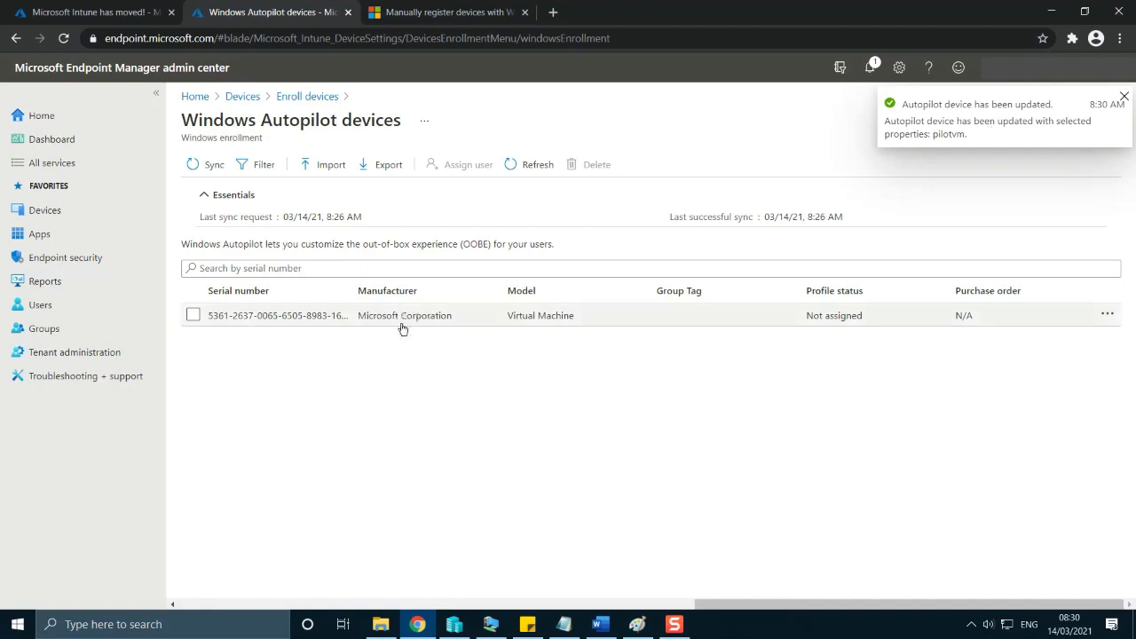
Switch to the Word document and go through the plan's items on enrolling the device, creating a group and uploading apps.
left_click(601, 624)
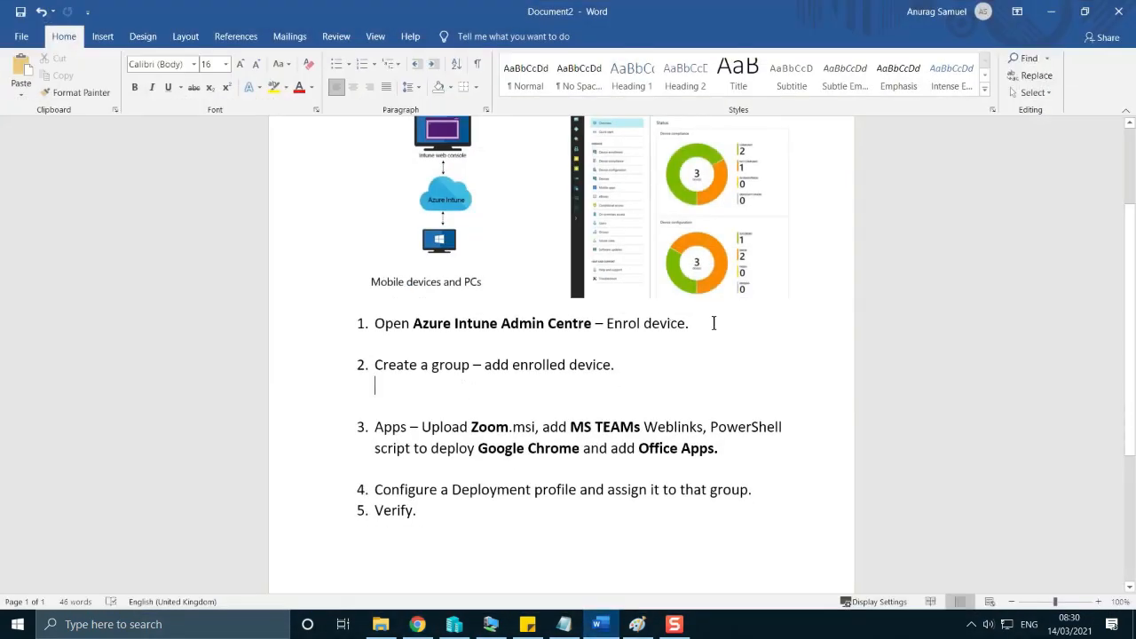
left_click_drag(704, 324, 355, 325)
left_click(689, 348)
left_click_drag(674, 373, 373, 366)
left_click(467, 404)
left_click_drag(375, 427, 407, 427)
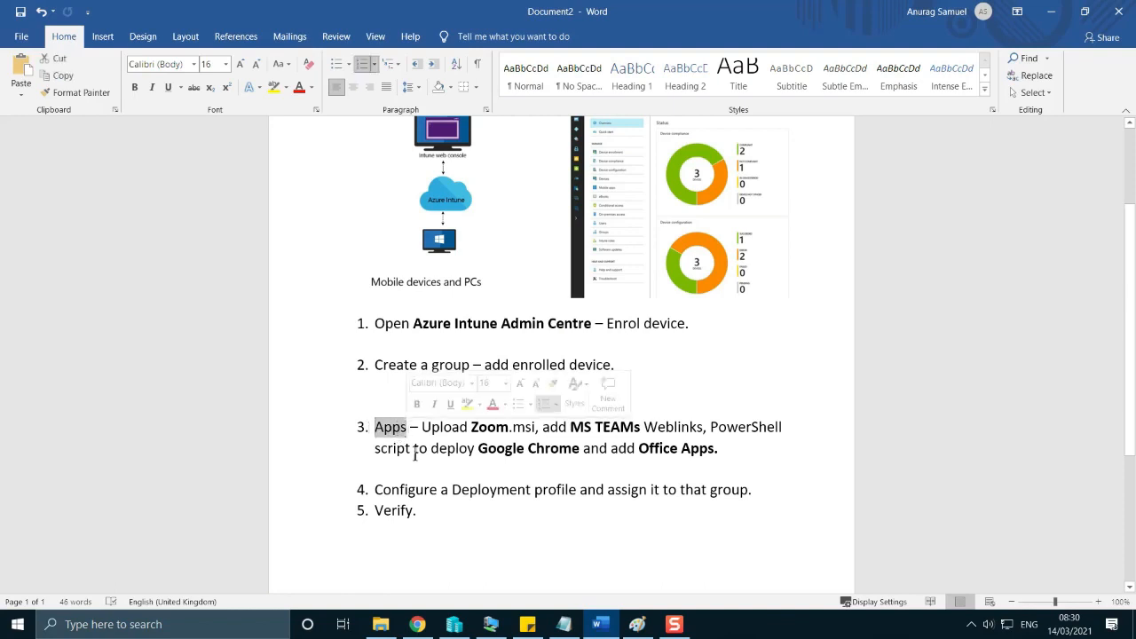
left_click(415, 444)
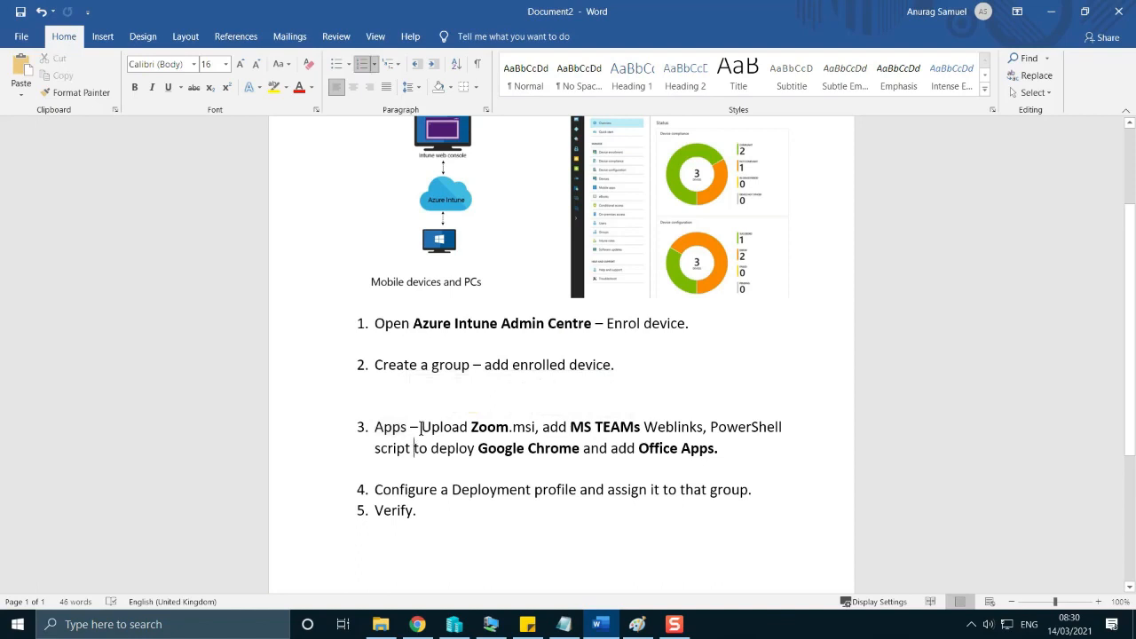
Review how the plan's group item relates to its apps item, highlighting both texts, and minimise the Word document.
left_click_drag(471, 364, 432, 366)
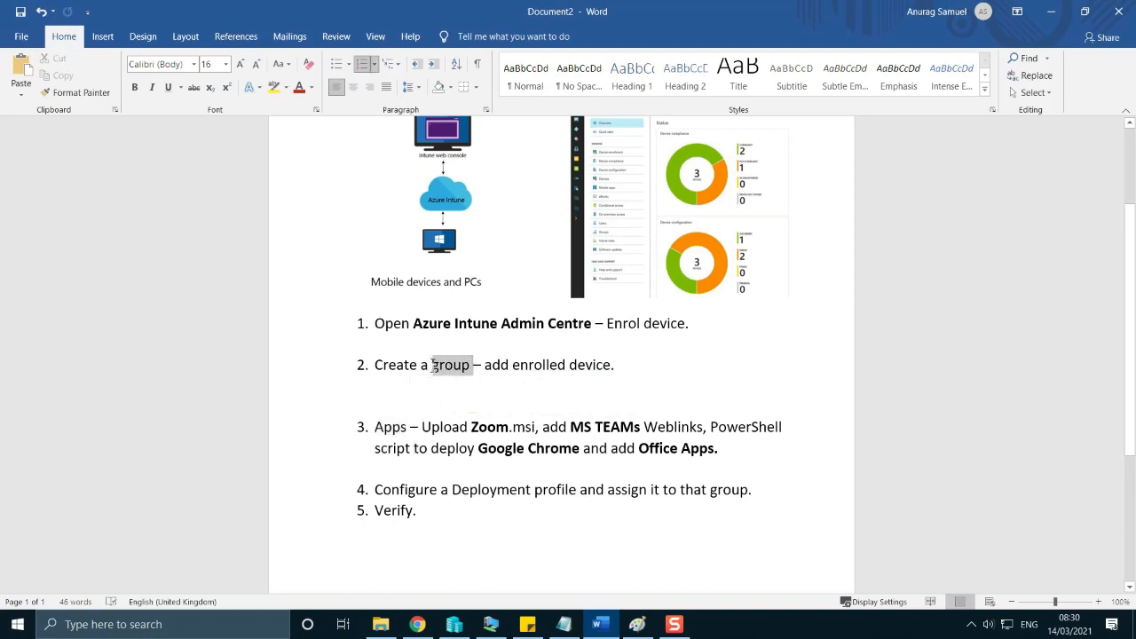
left_click(434, 461)
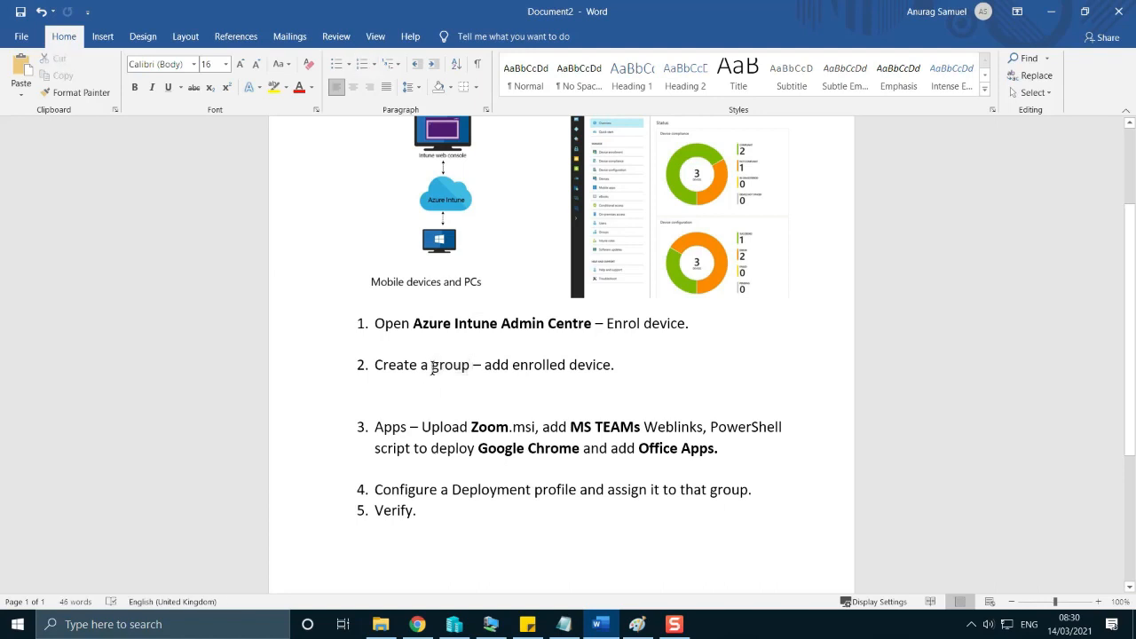
left_click_drag(471, 364, 433, 367)
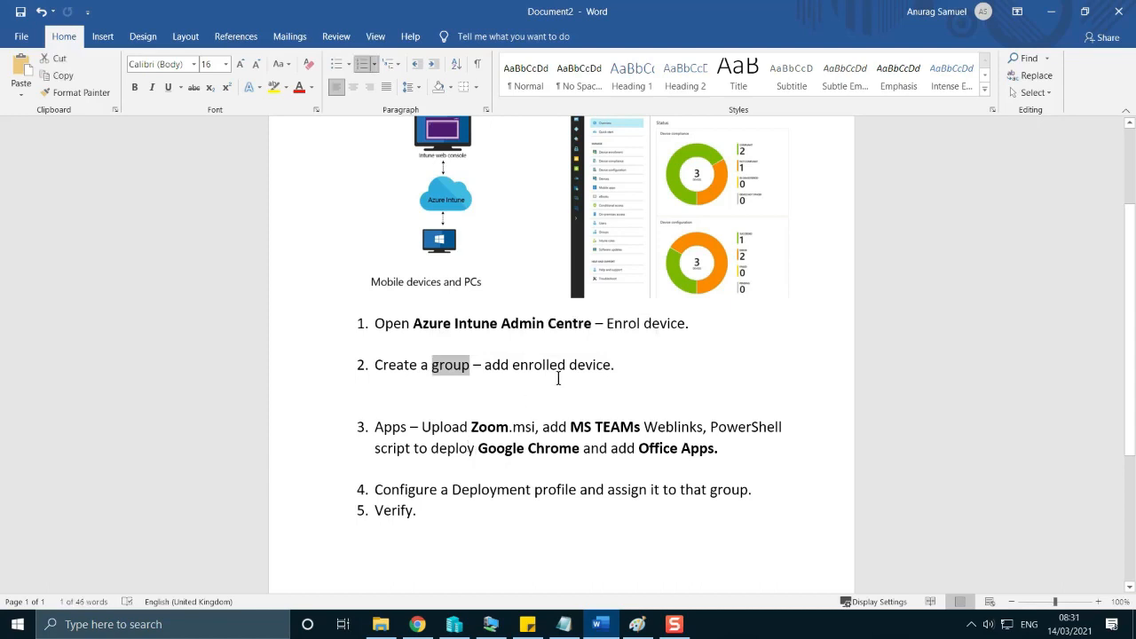
left_click_drag(731, 451, 476, 419)
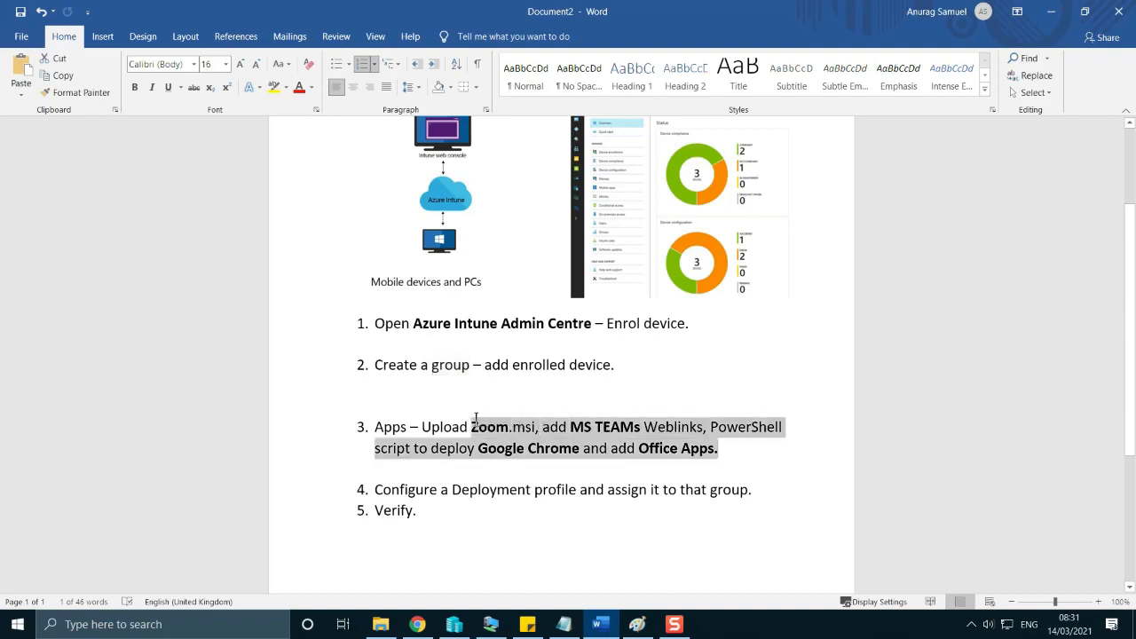
left_click(452, 489)
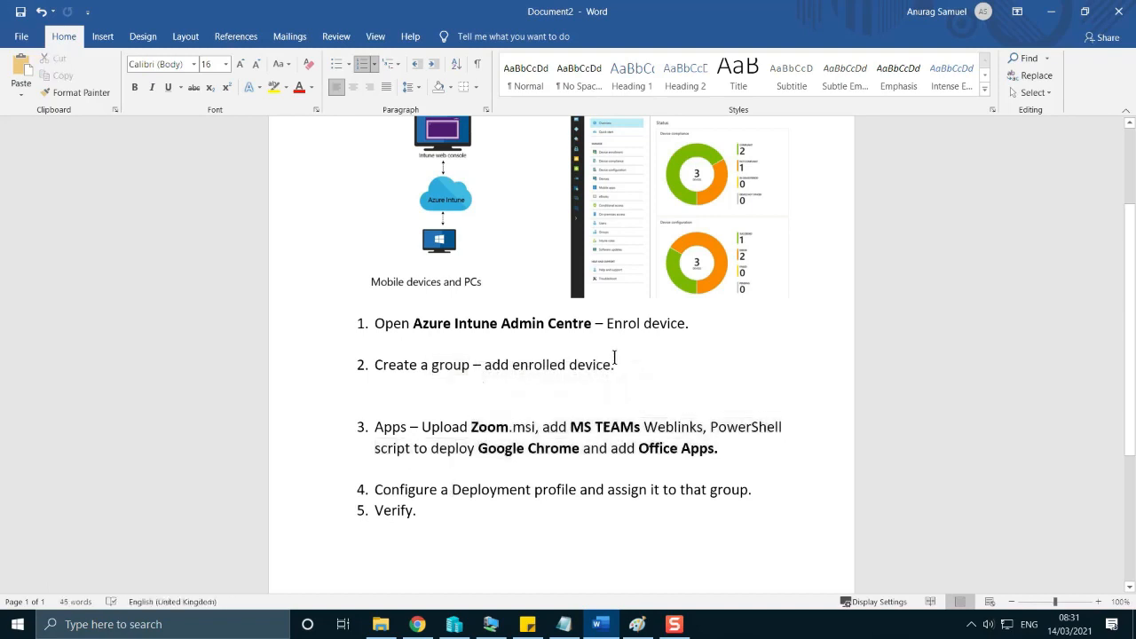
left_click_drag(614, 360, 383, 353)
left_click(397, 451)
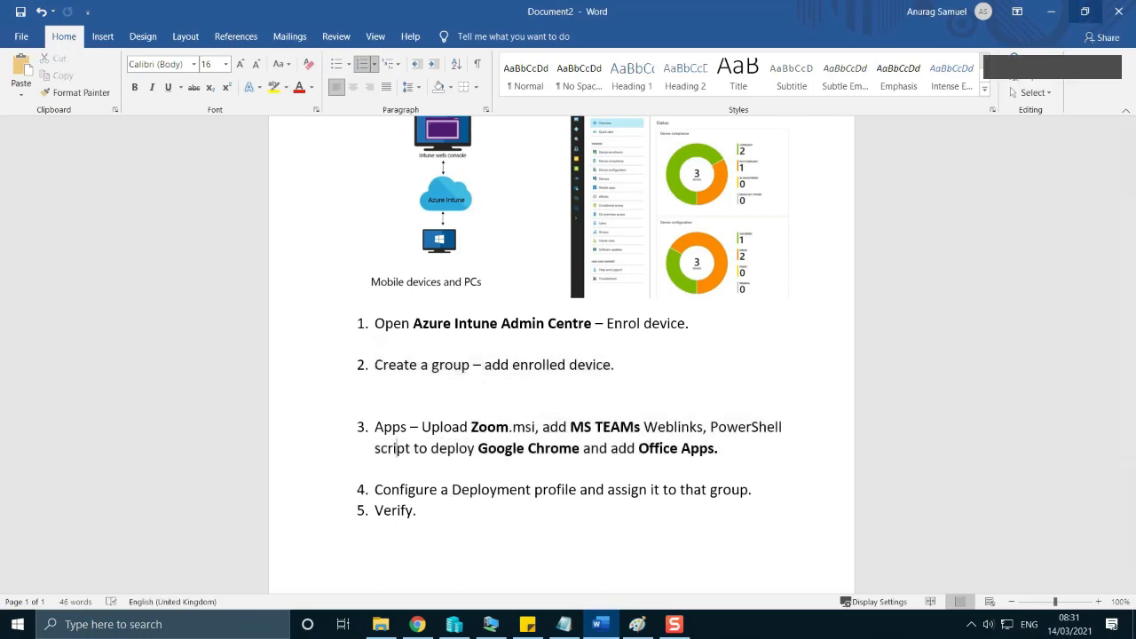
left_click(1048, 12)
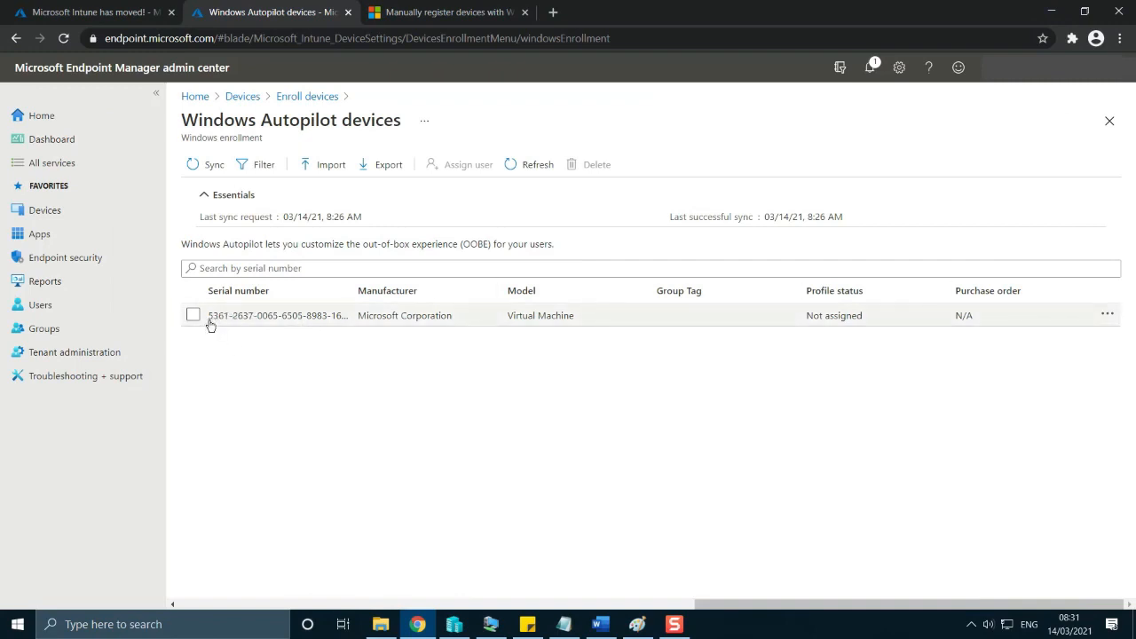
Start a new security group in the admin center with the name pilotgrouptesting and the description "intune lab".
left_click(69, 336)
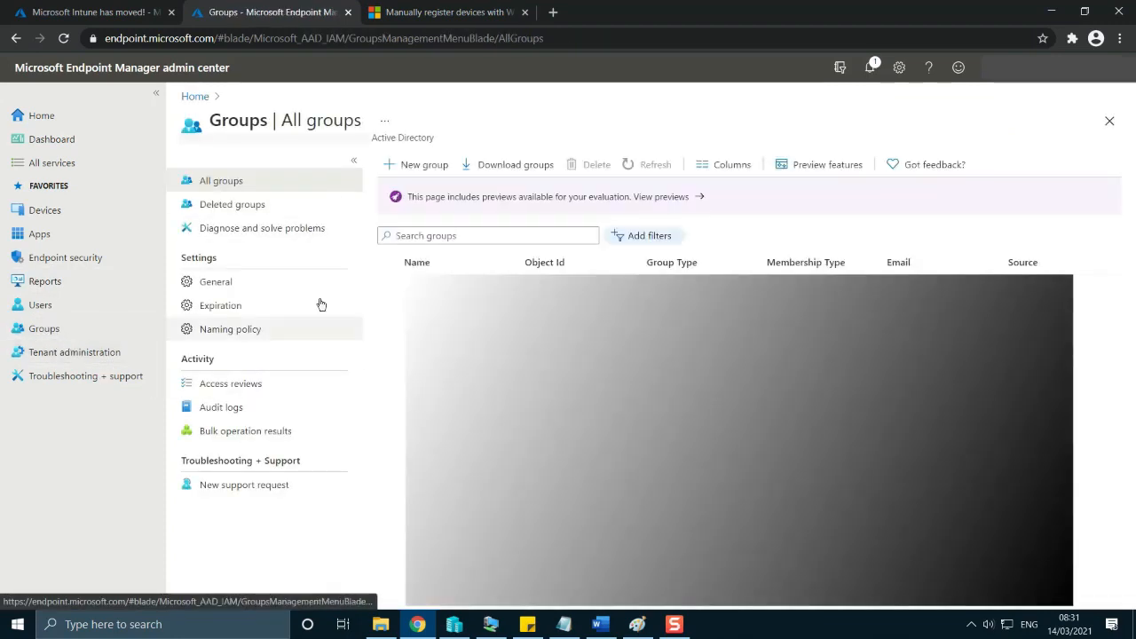
left_click(419, 167)
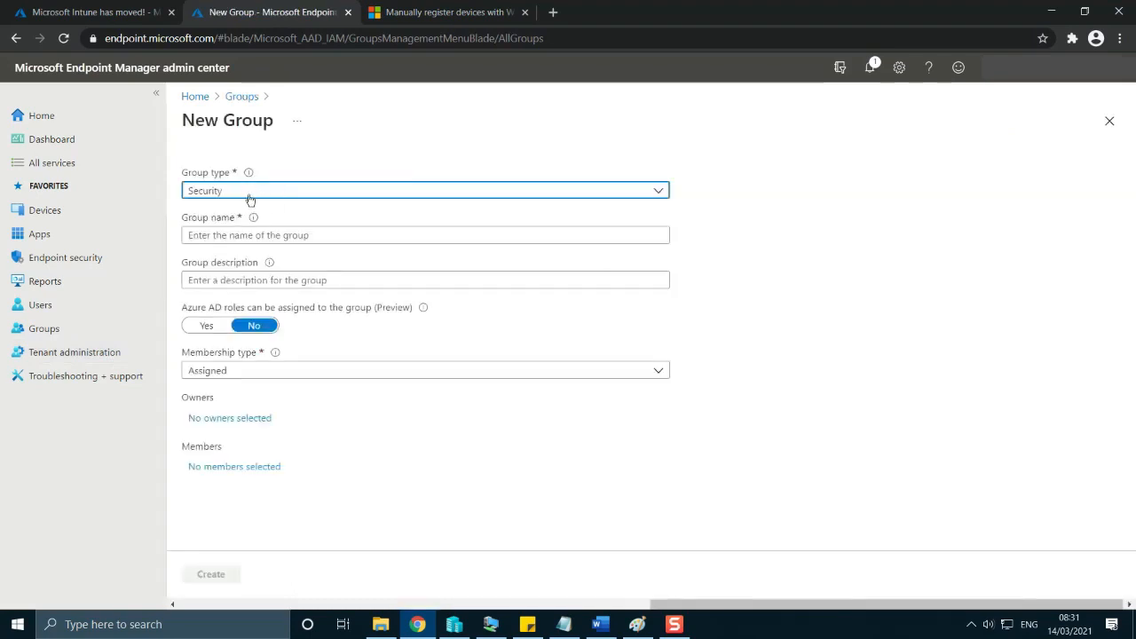
left_click(281, 234)
type("pilotgreou")
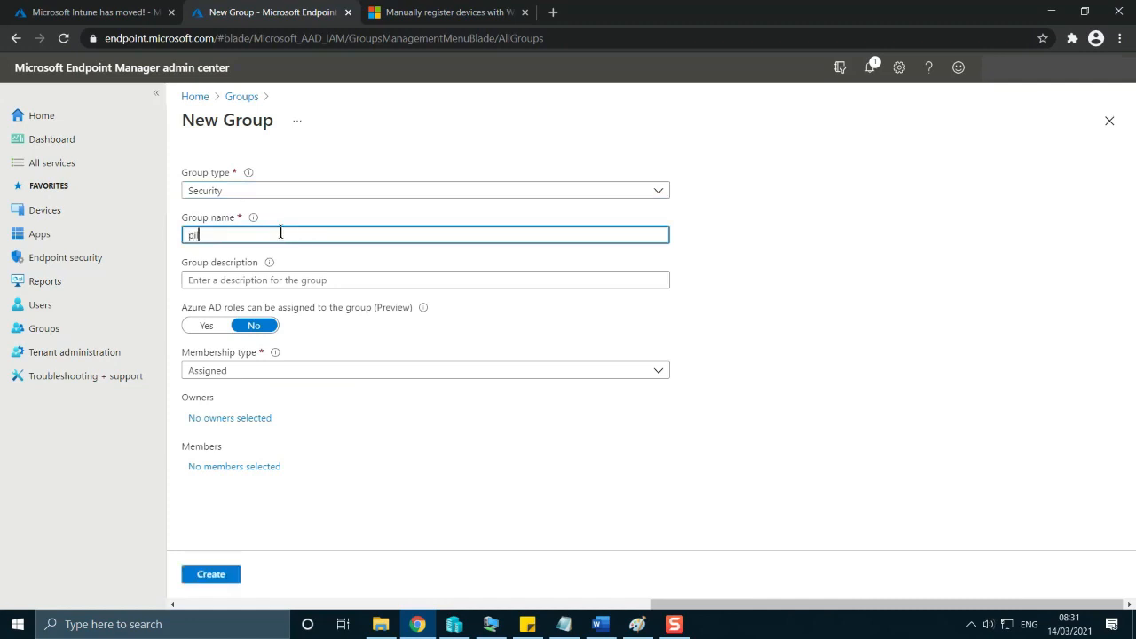
key("BackSpace")
key("BackSpace")
key("BackSpace")
key("BackSpace")
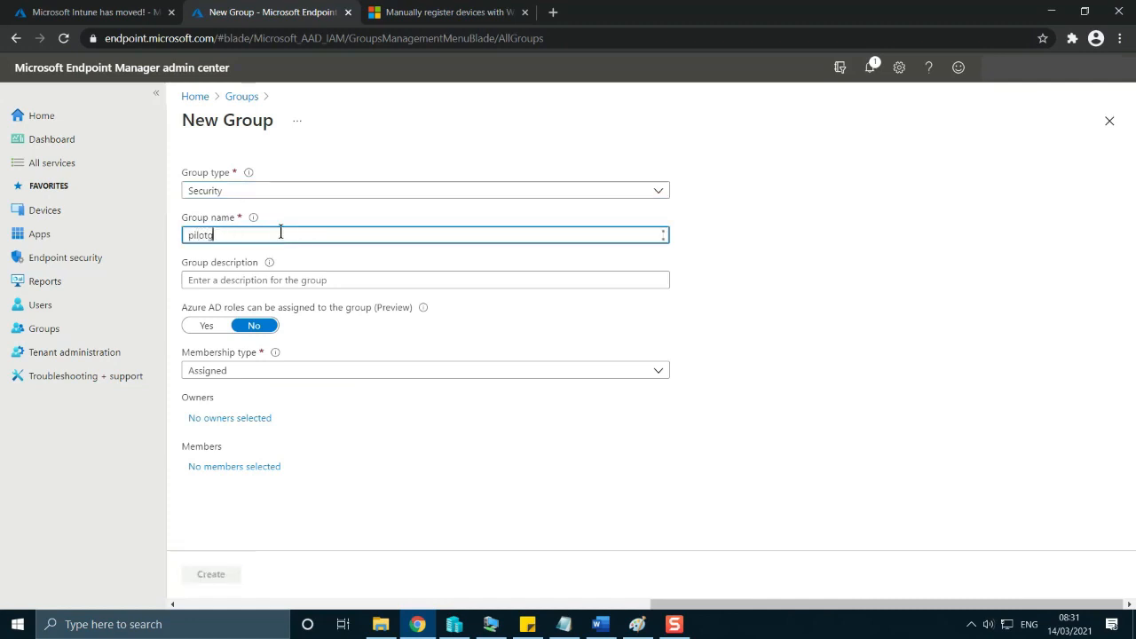
type("roup")
type("tesdt")
type("ting")
left_click(264, 278)
type("intune lab")
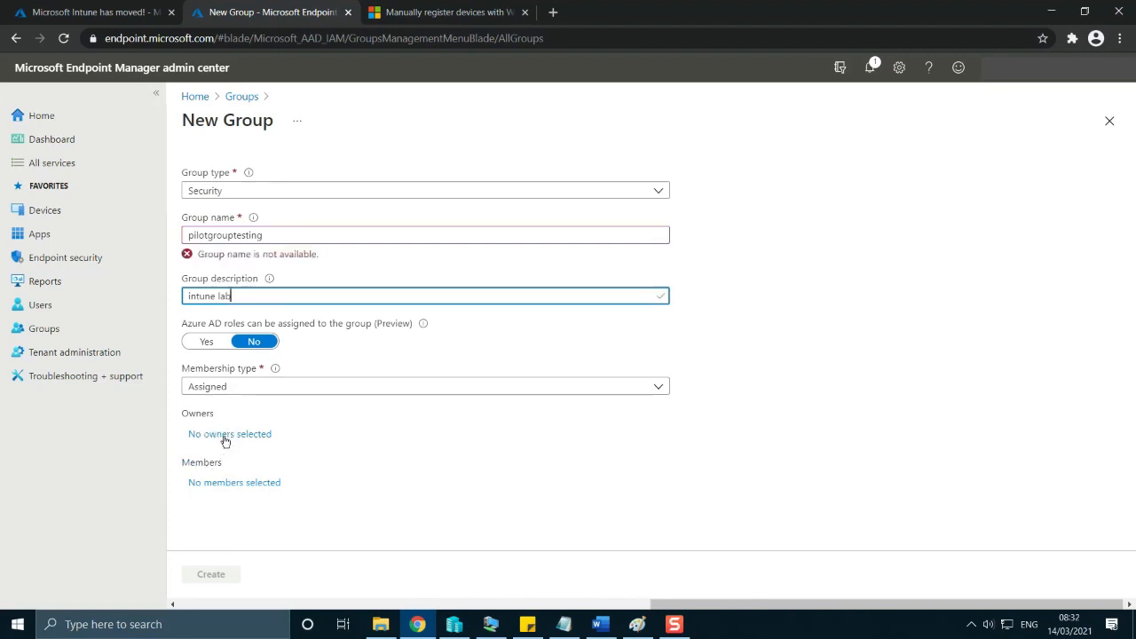
Clear the new group's name and replace it with intunel.
left_click(284, 238)
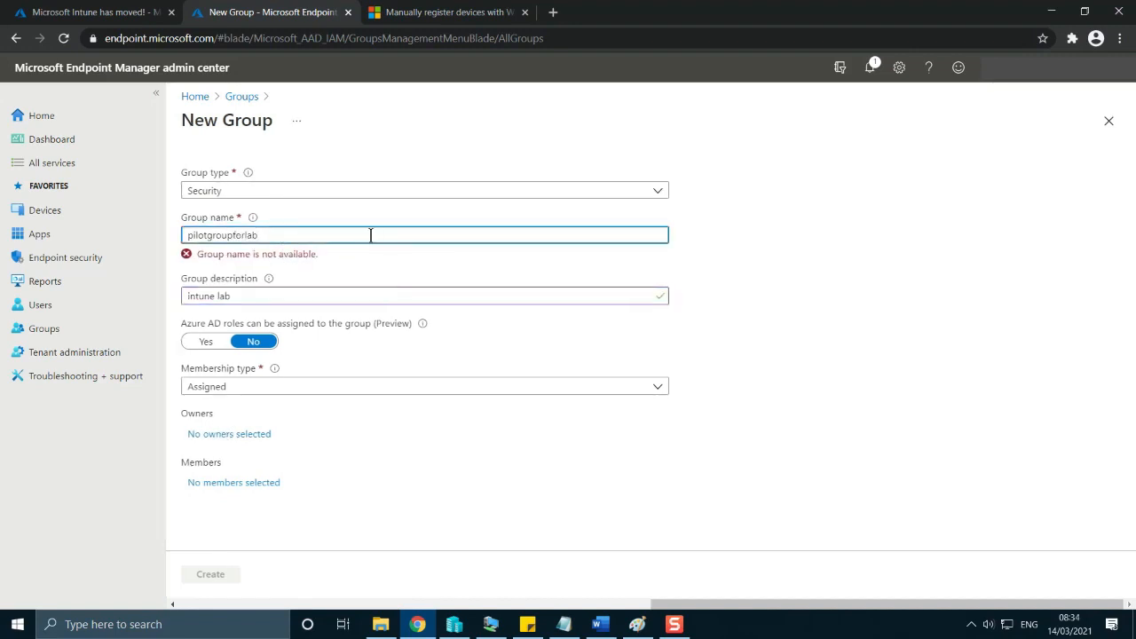
key("BackSpace")
key("BackSpace")
key("BackSpace")
key("BackSpace")
key("BackSpace")
key("BackSpace")
key("BackSpace")
key("BackSpace")
key("BackSpace")
key("BackSpace")
key("BackSpace")
key("BackSpace")
key("BackSpace")
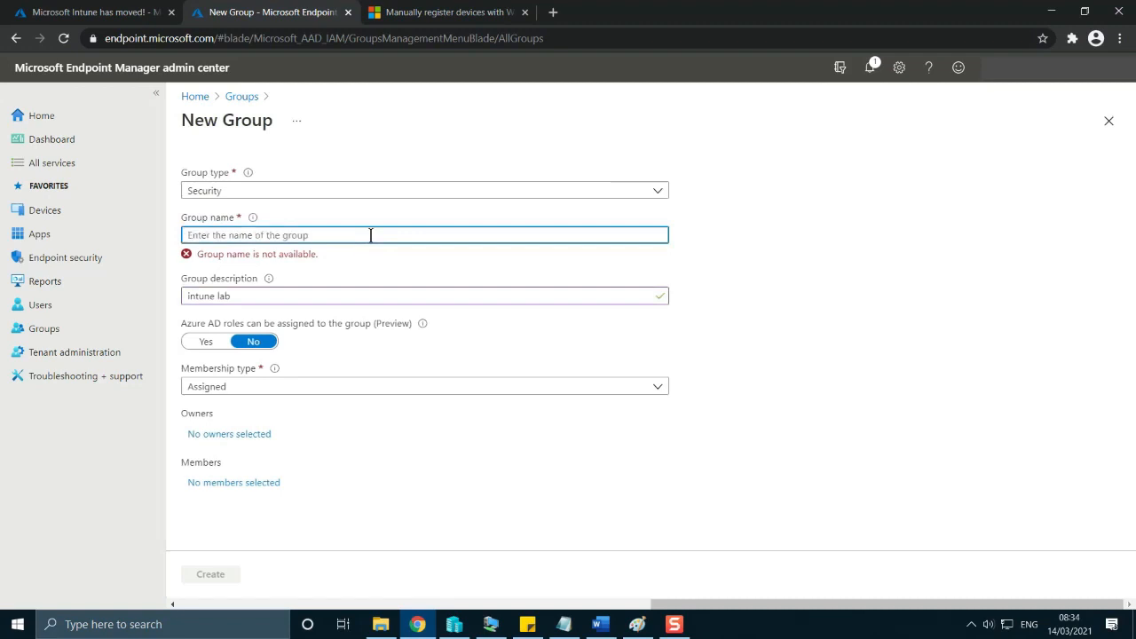
type("intun")
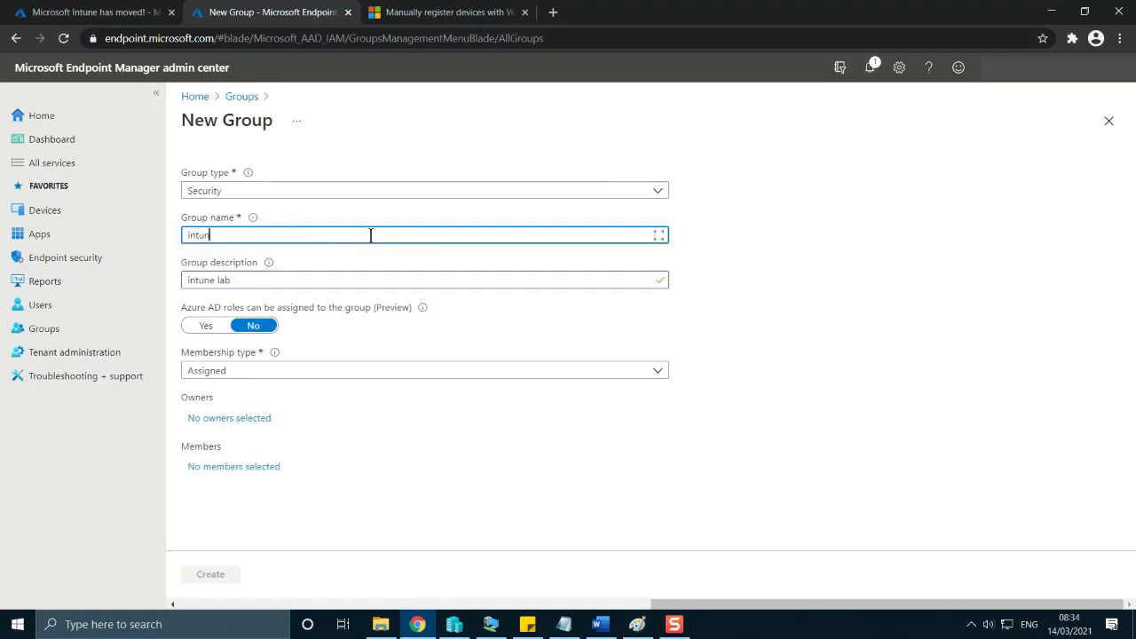
type("el")
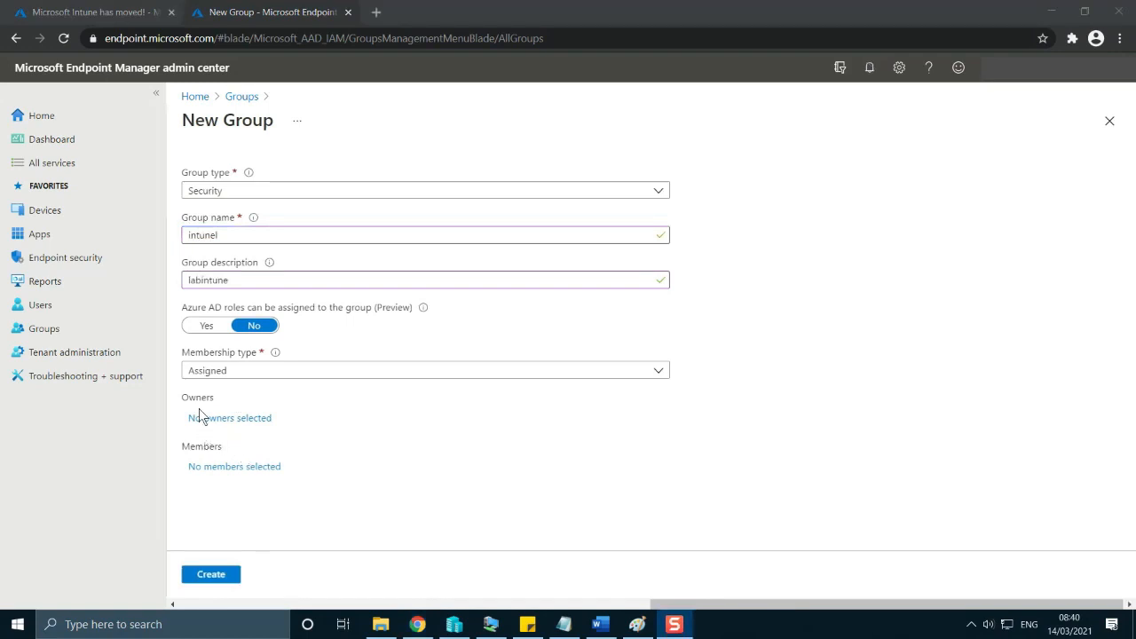
Add an owner to the new group intunel.
left_click(216, 421)
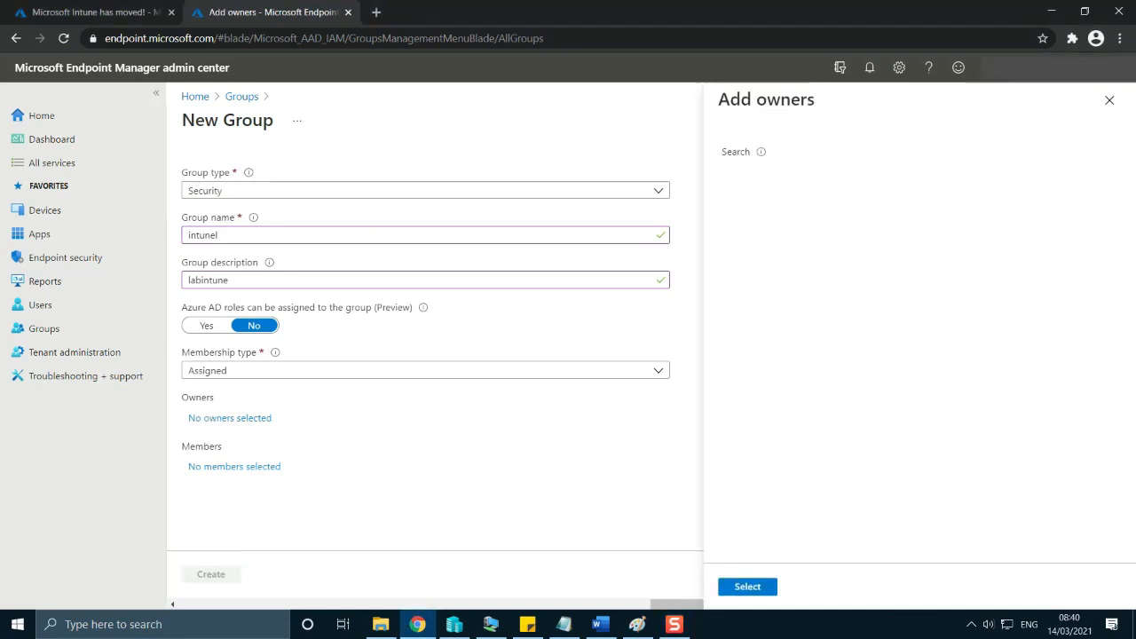
left_click(750, 587)
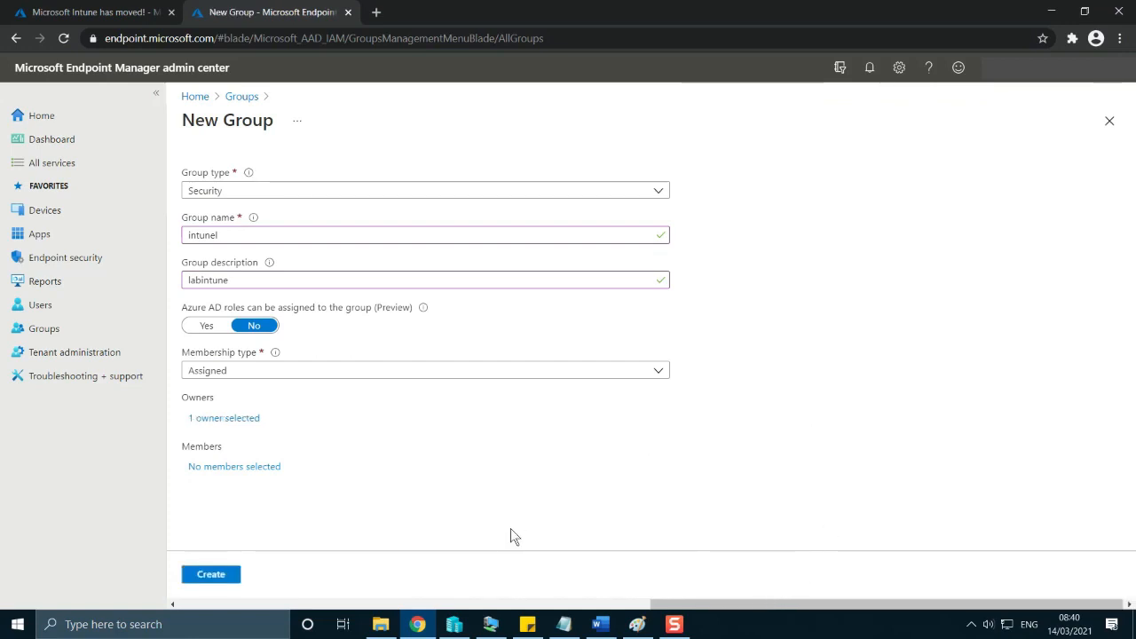
Add the device whose name begins with 53 as a member of the intunel group and create the group.
left_click(230, 471)
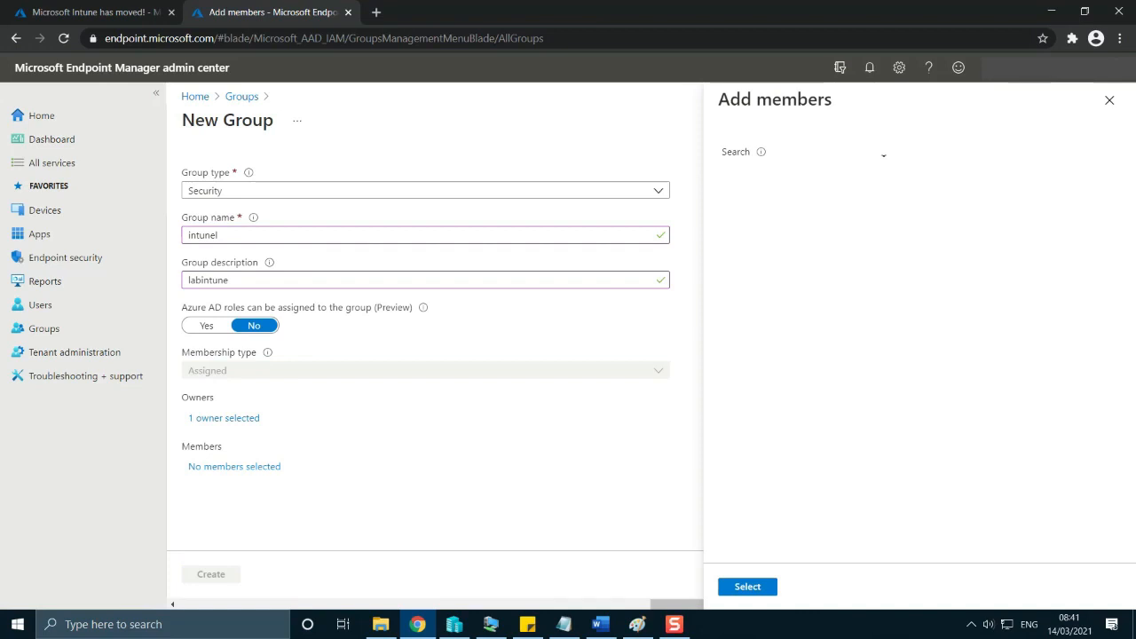
type("5")
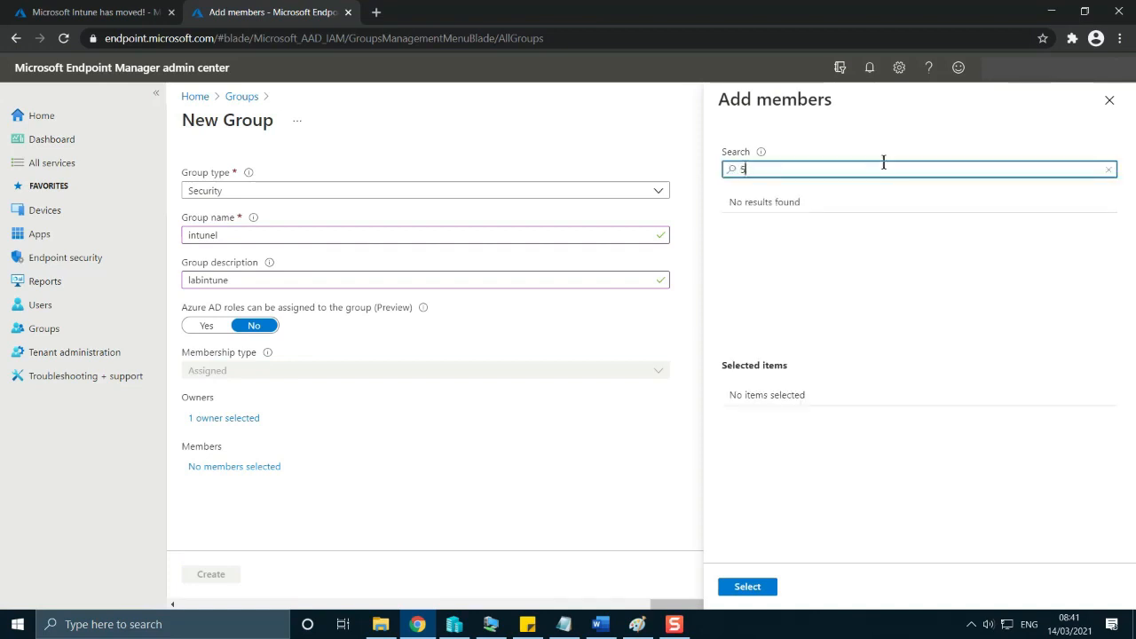
type("13")
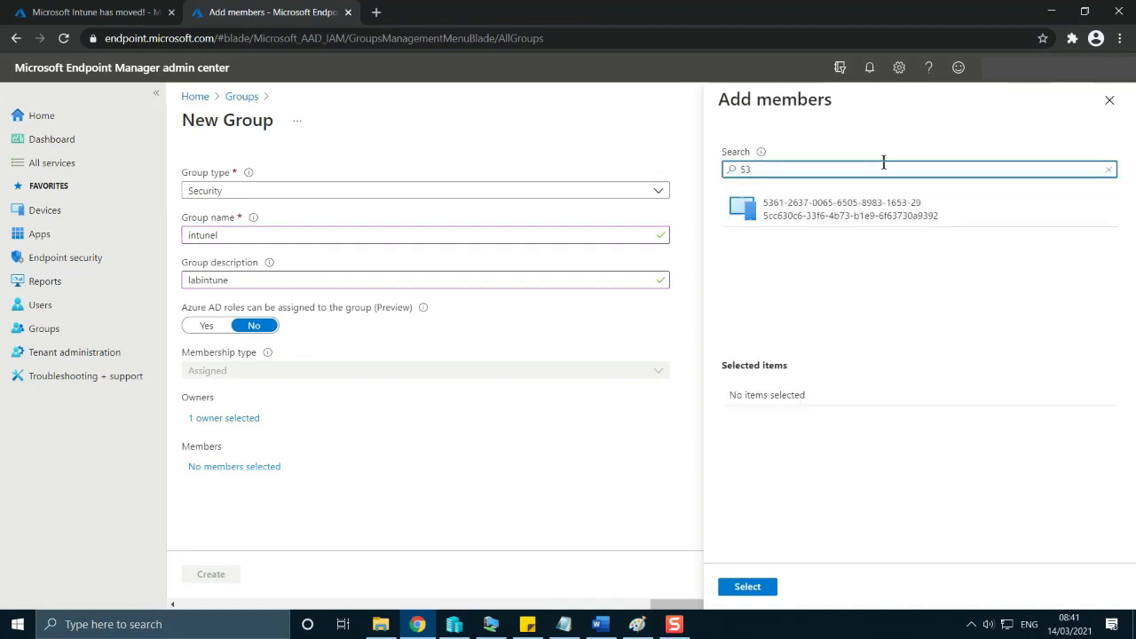
left_click(876, 210)
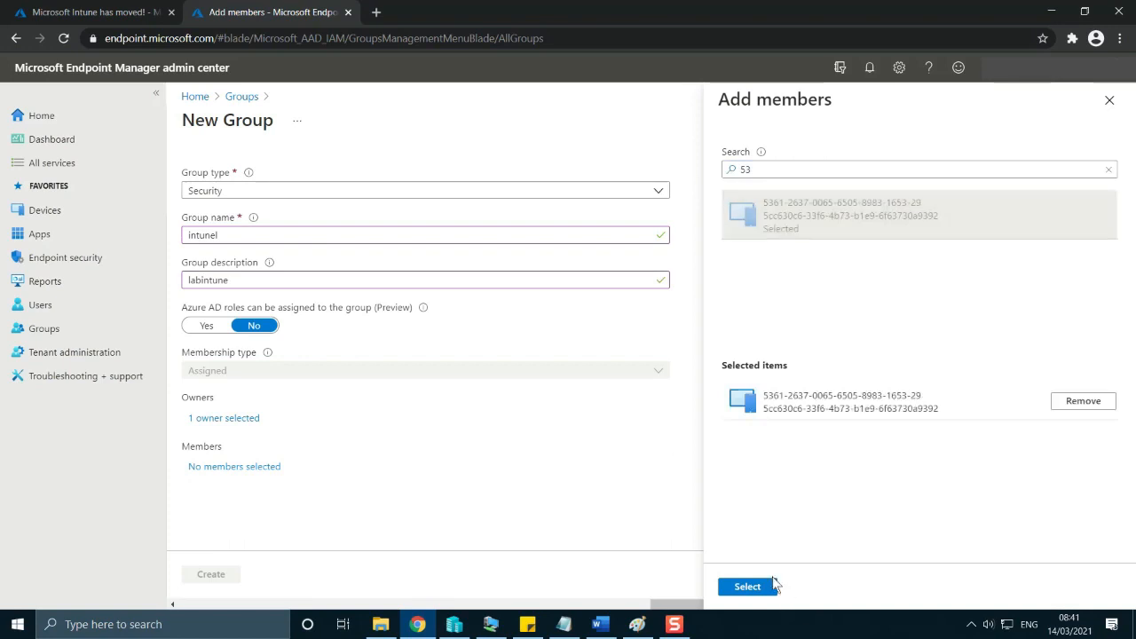
left_click(756, 585)
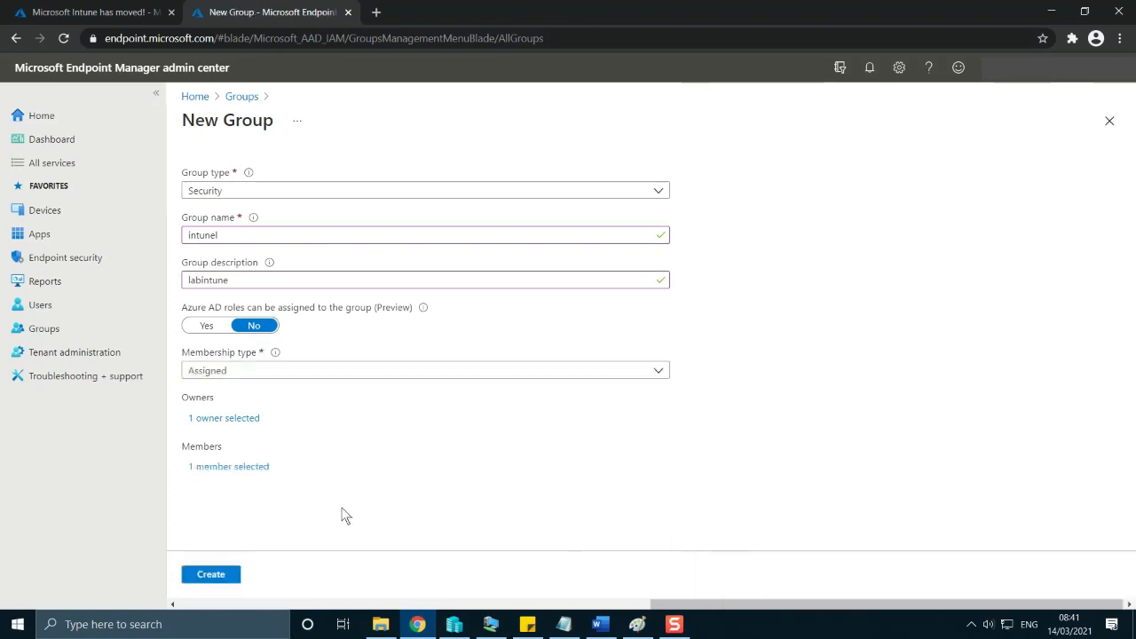
left_click(230, 576)
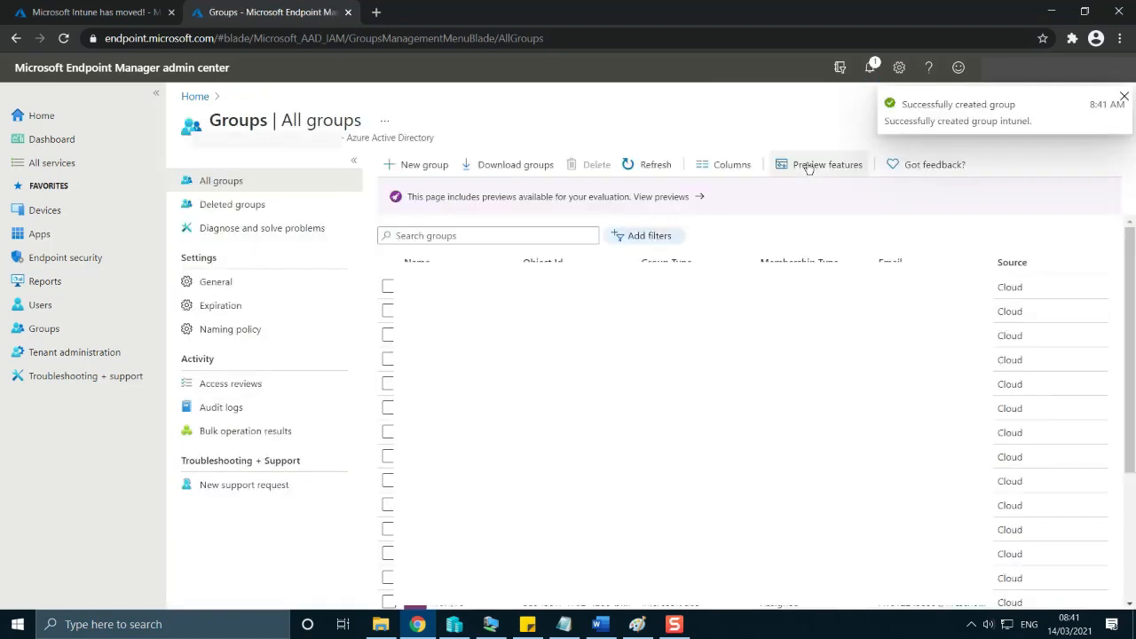
Open the Devices overview, switch to the Word plan and highlight its group item and apps item.
left_click(68, 209)
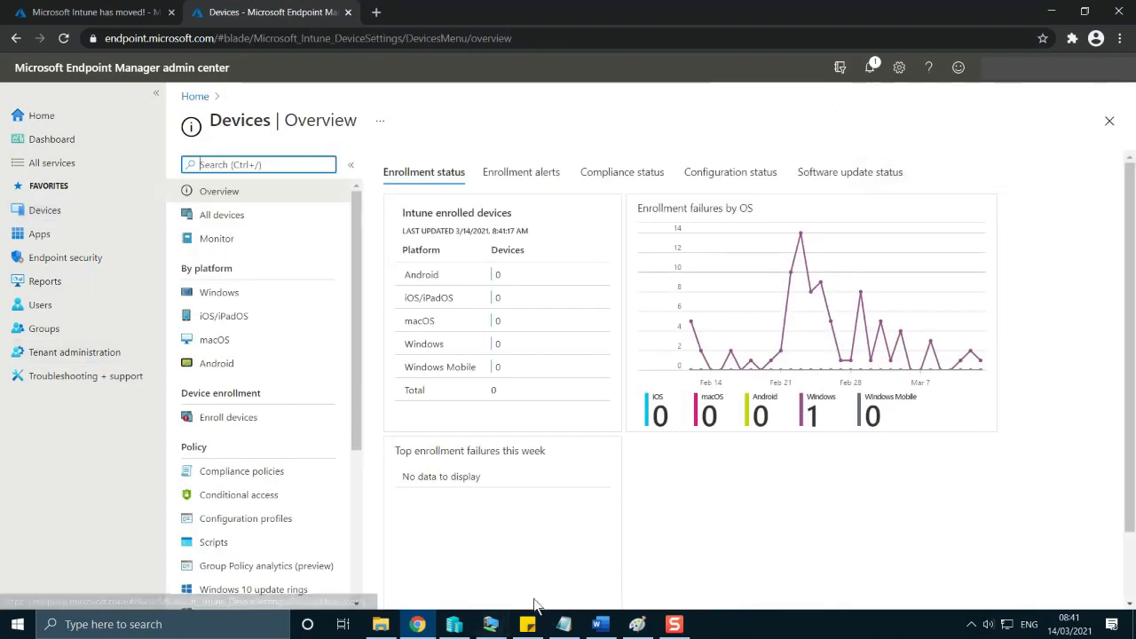
left_click(596, 624)
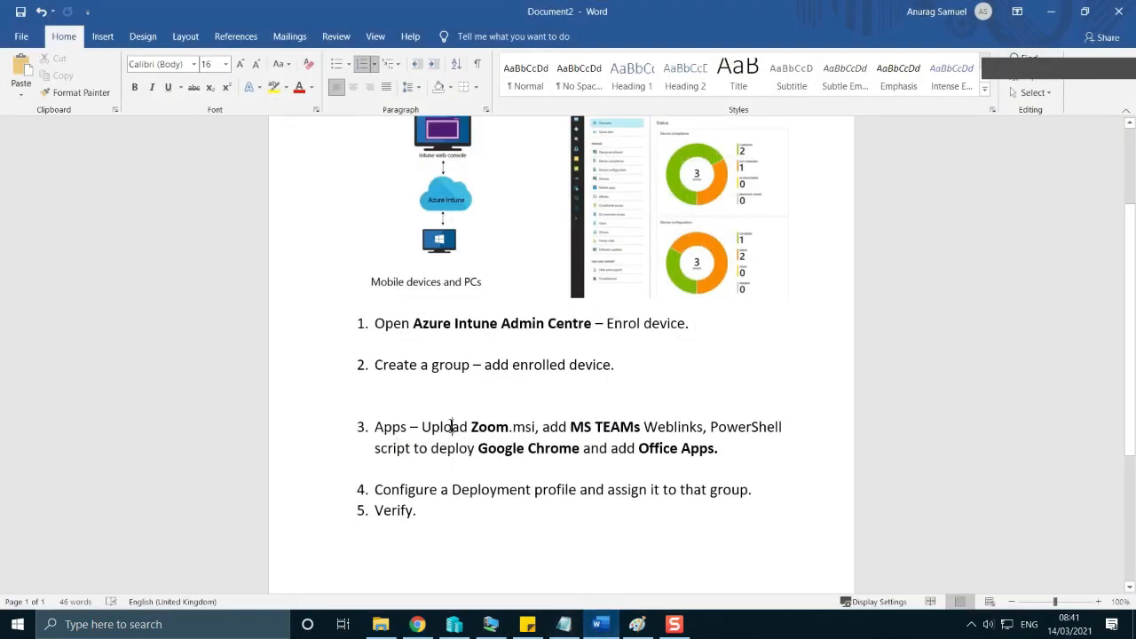
left_click_drag(651, 367, 364, 346)
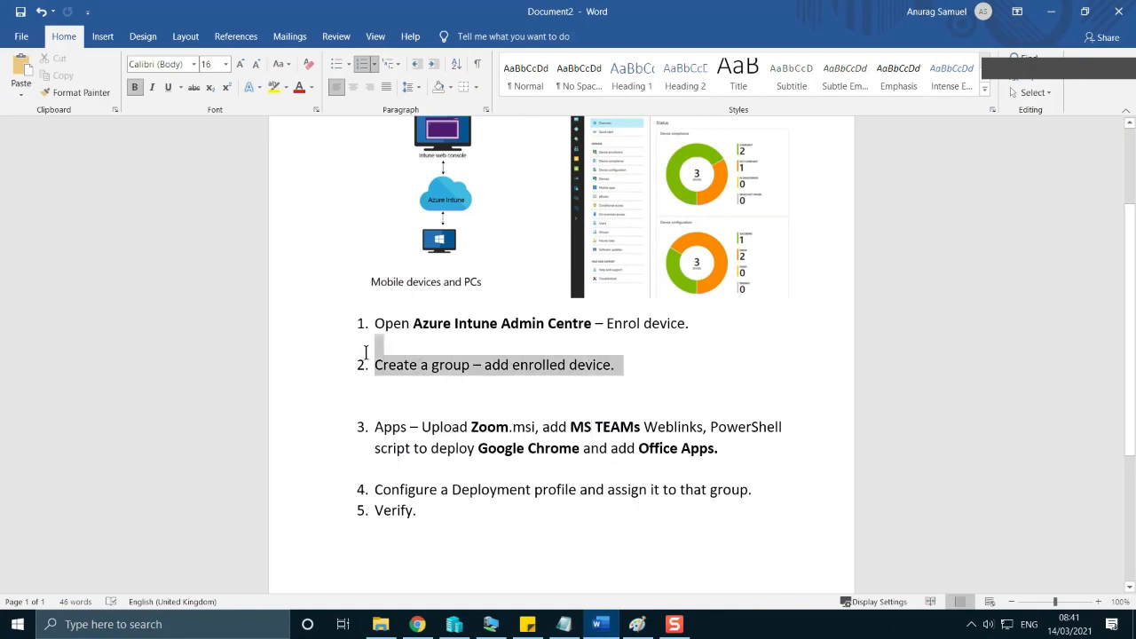
left_click(770, 464)
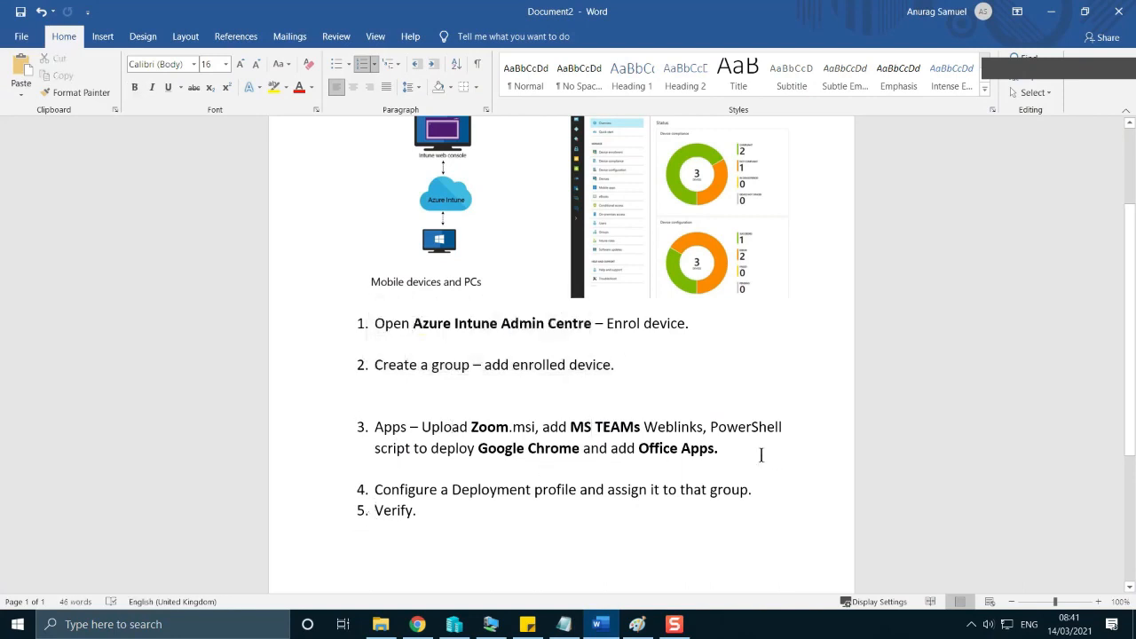
left_click_drag(761, 456, 385, 426)
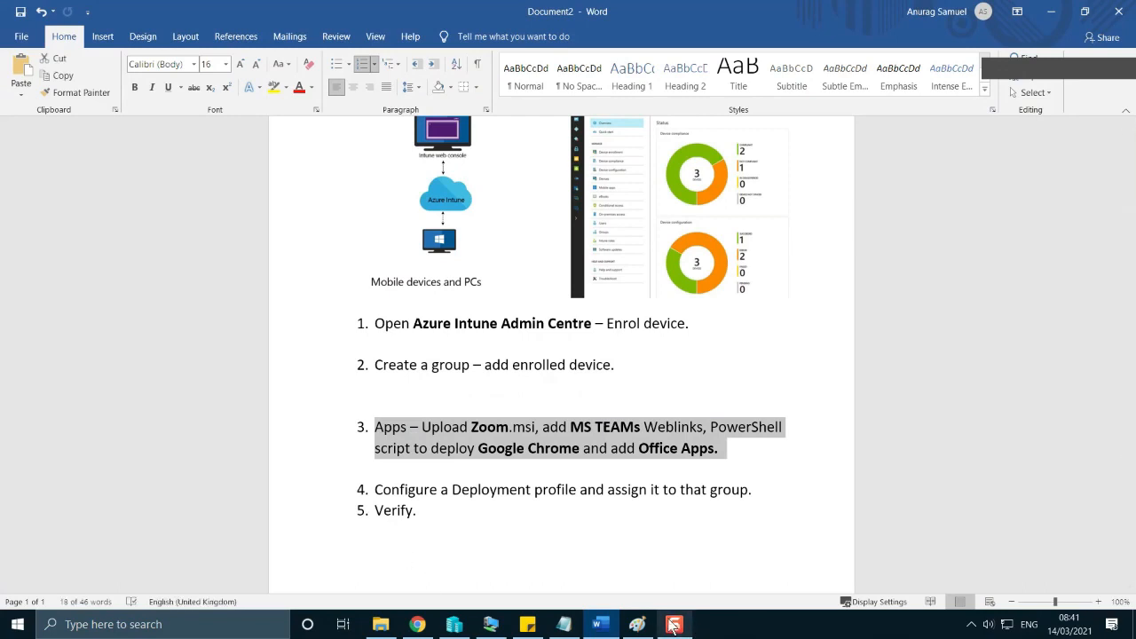
Switch back to the Endpoint Manager admin center in Chrome and open the list of Windows apps.
left_click(417, 624)
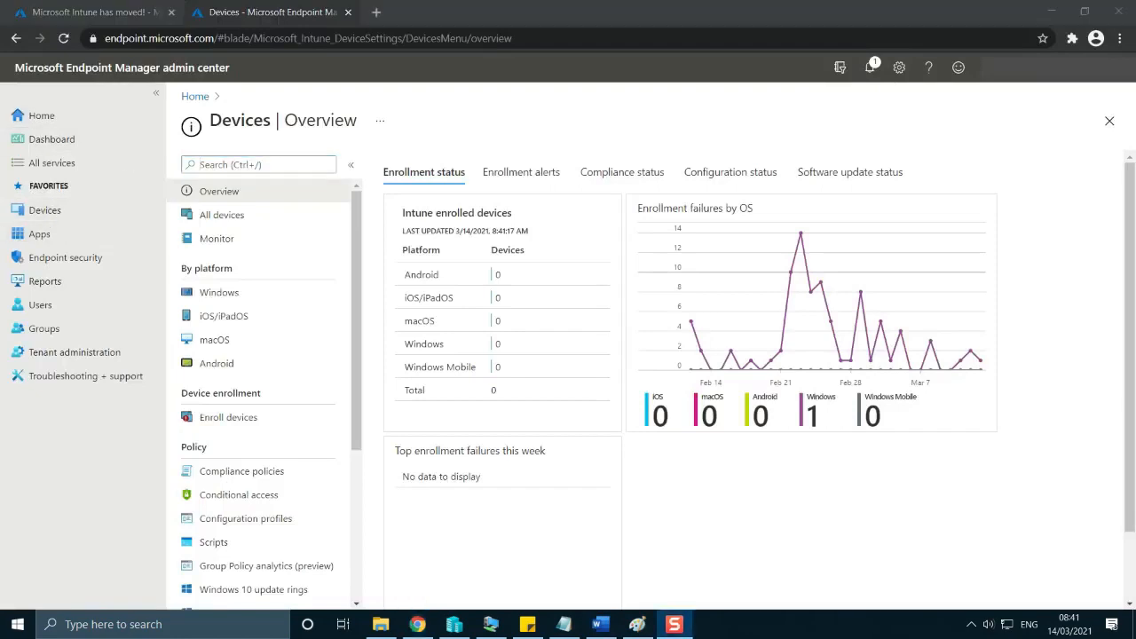
left_click(53, 234)
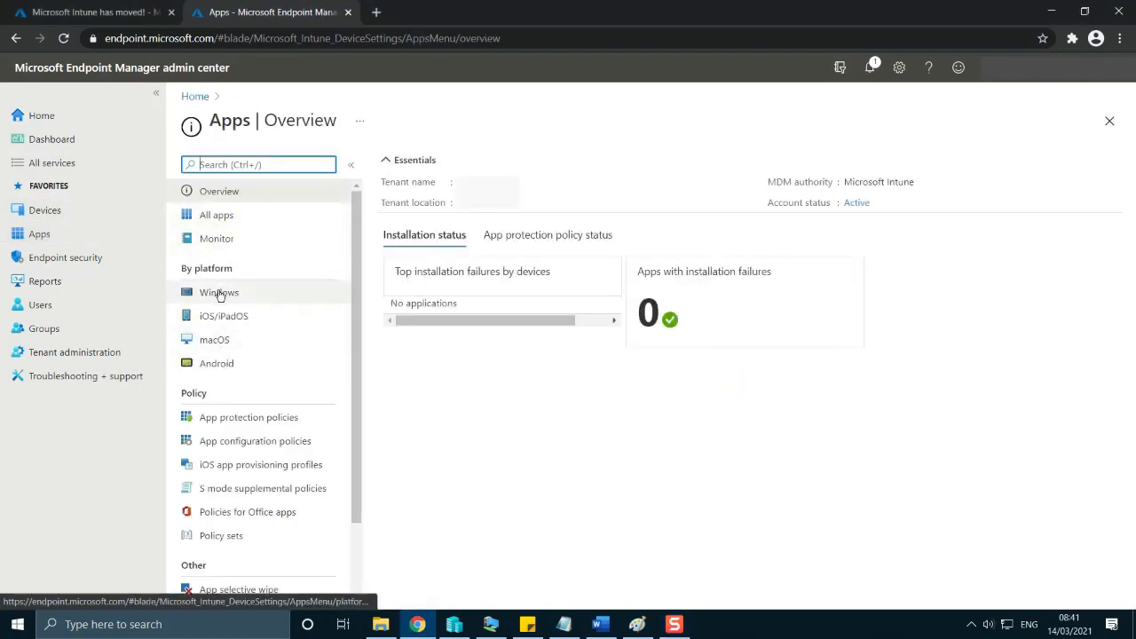
left_click(221, 295)
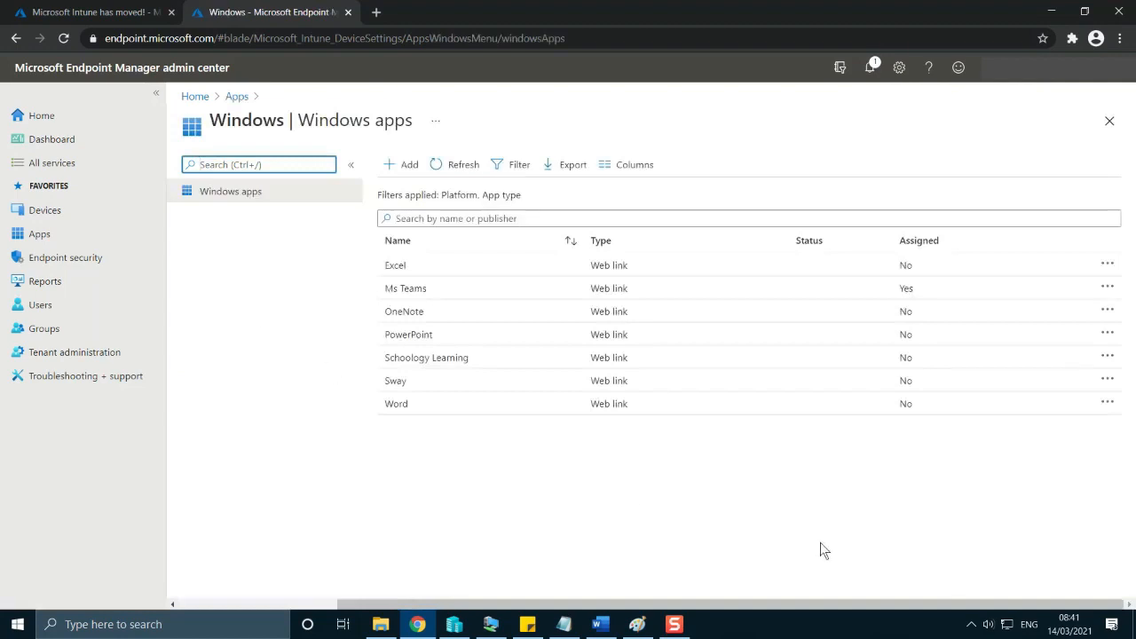
left_click(739, 498)
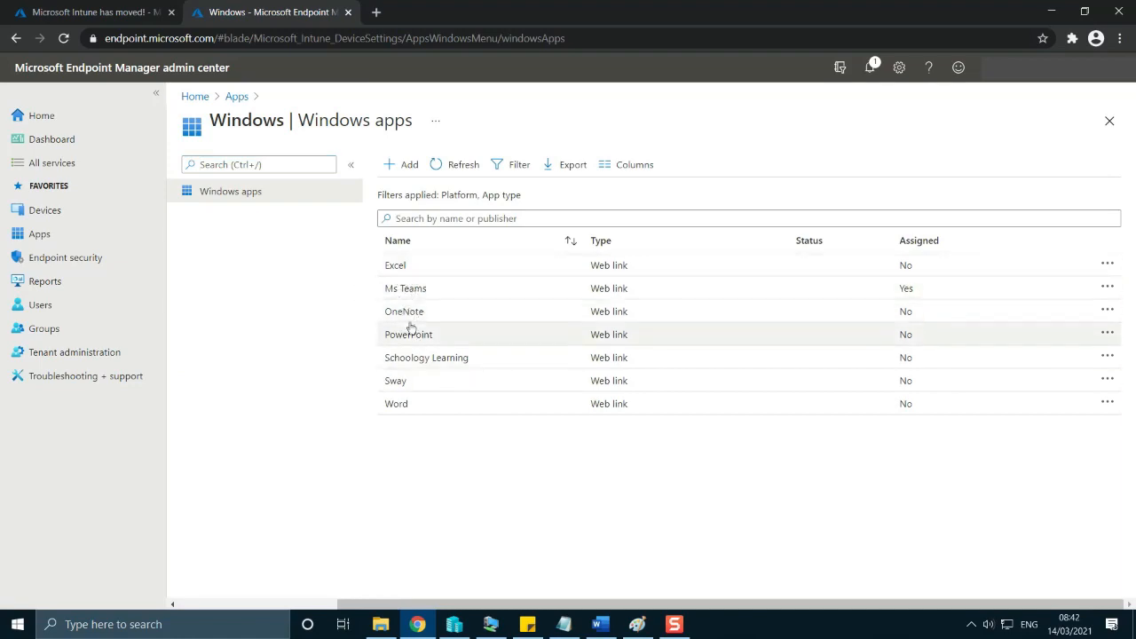
Check the apps item of the Word plan again and return to the Windows apps list.
left_click(601, 625)
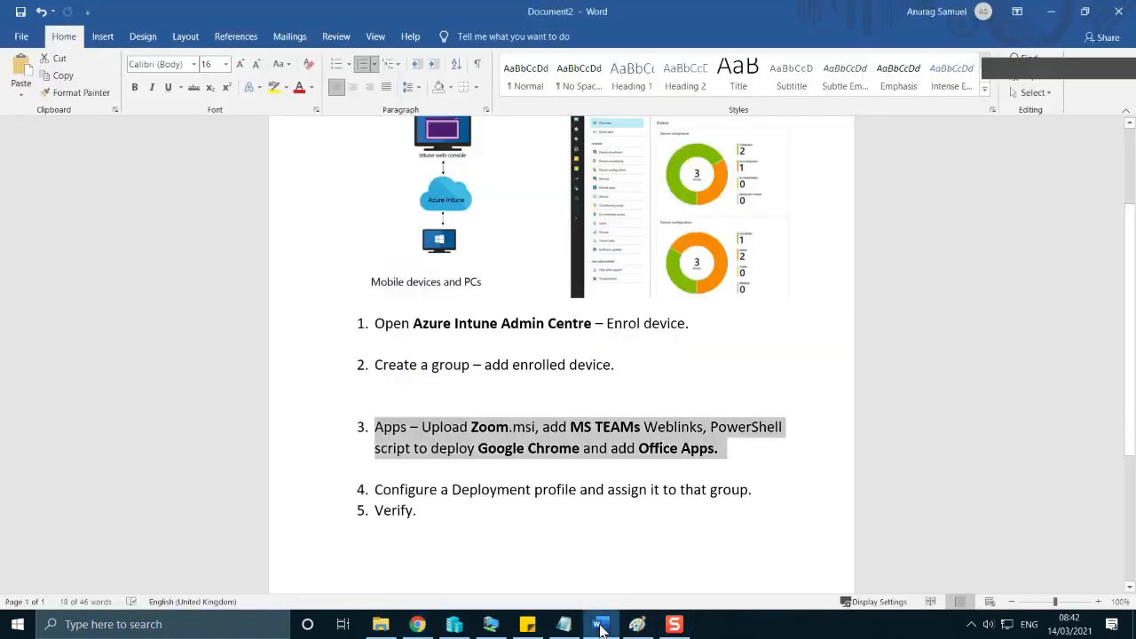
left_click(601, 627)
left_click(602, 625)
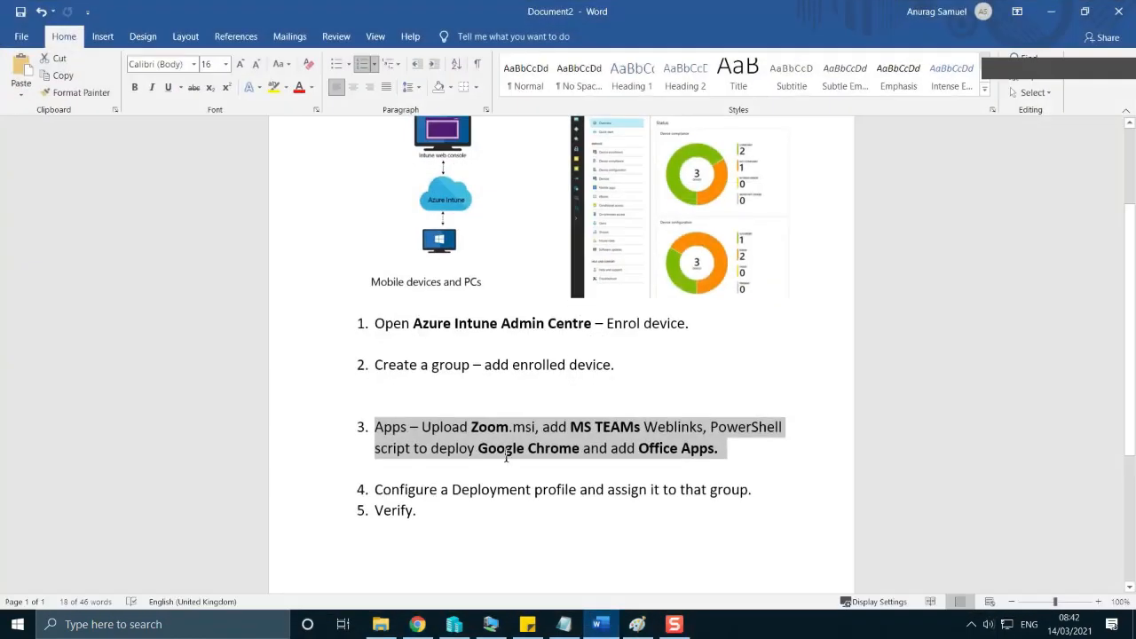
left_click(507, 456)
left_click(599, 627)
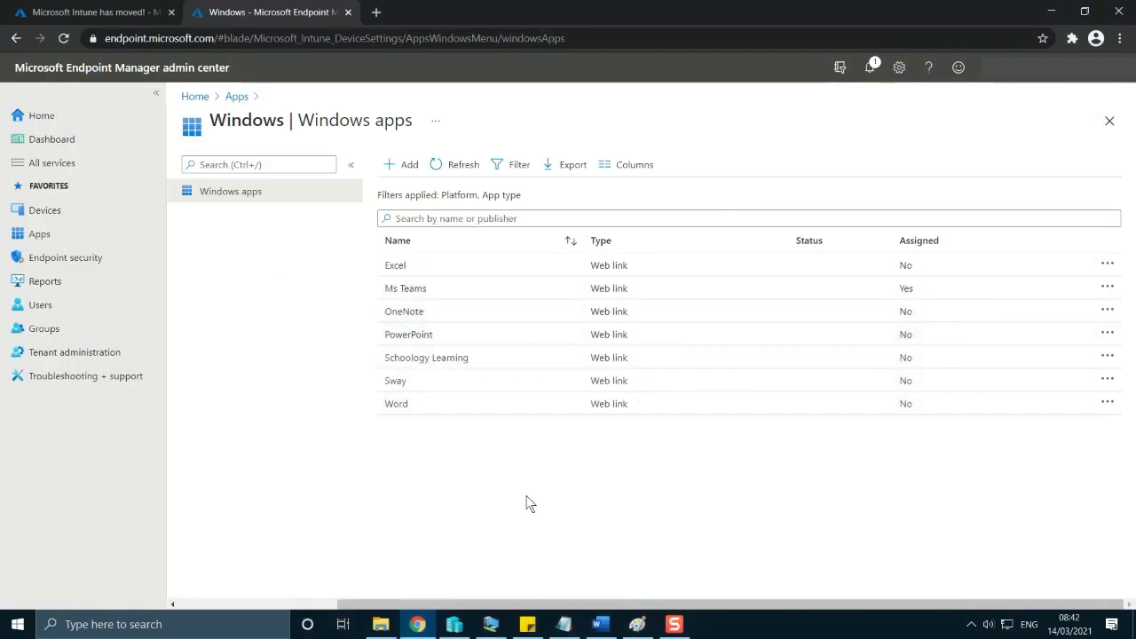
Start adding a new Windows app of the type Line-of-business app.
left_click(406, 164)
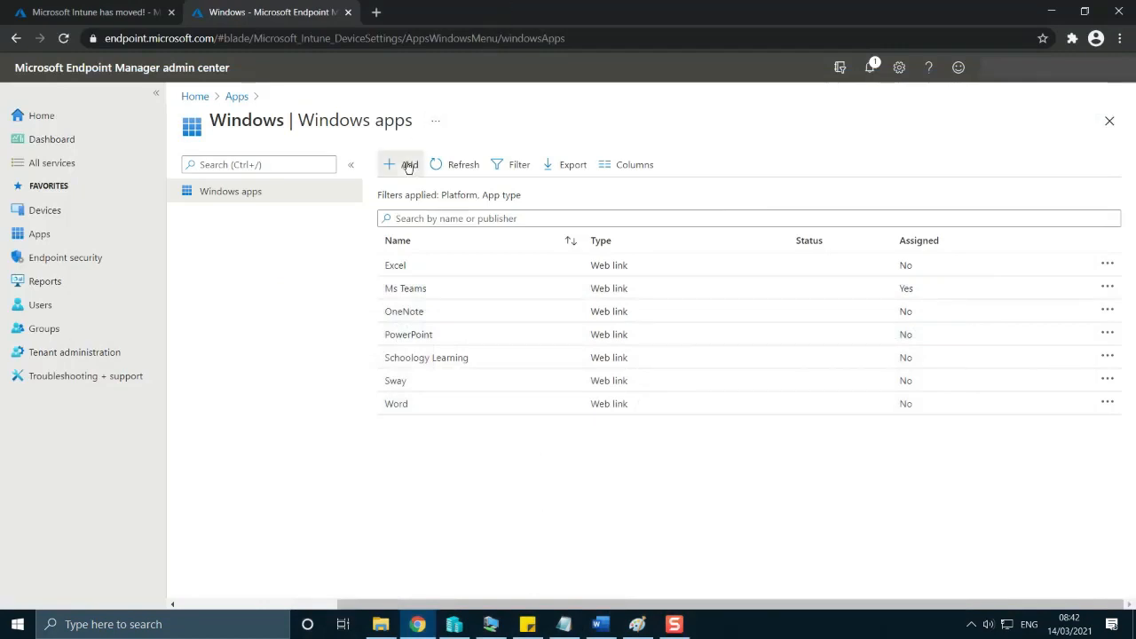
left_click(1097, 174)
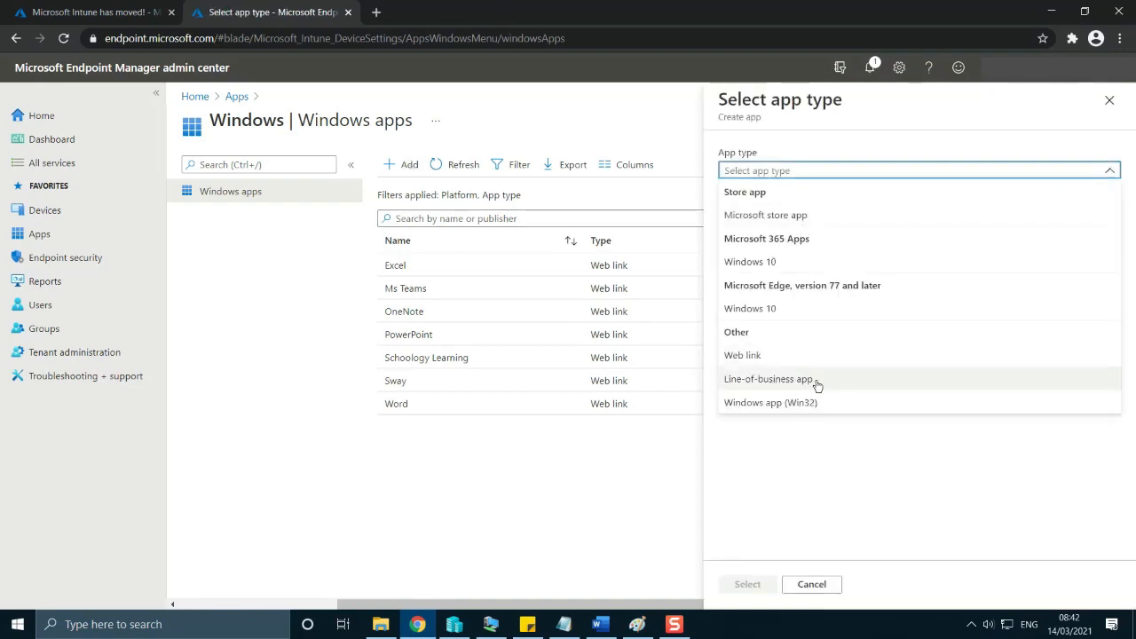
left_click(768, 379)
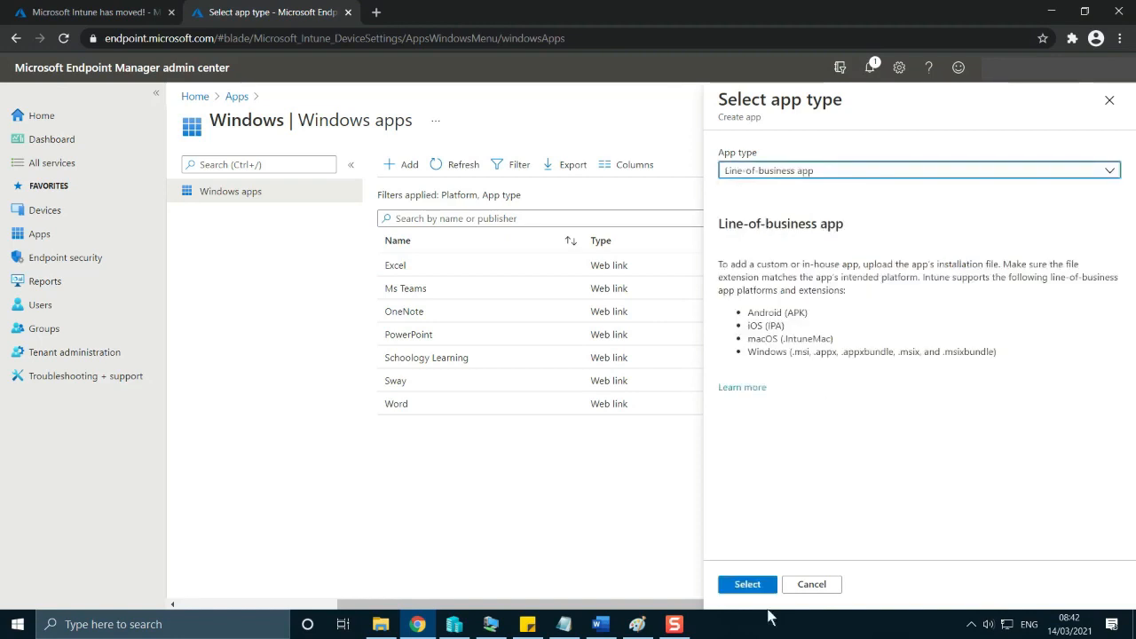
left_click(756, 586)
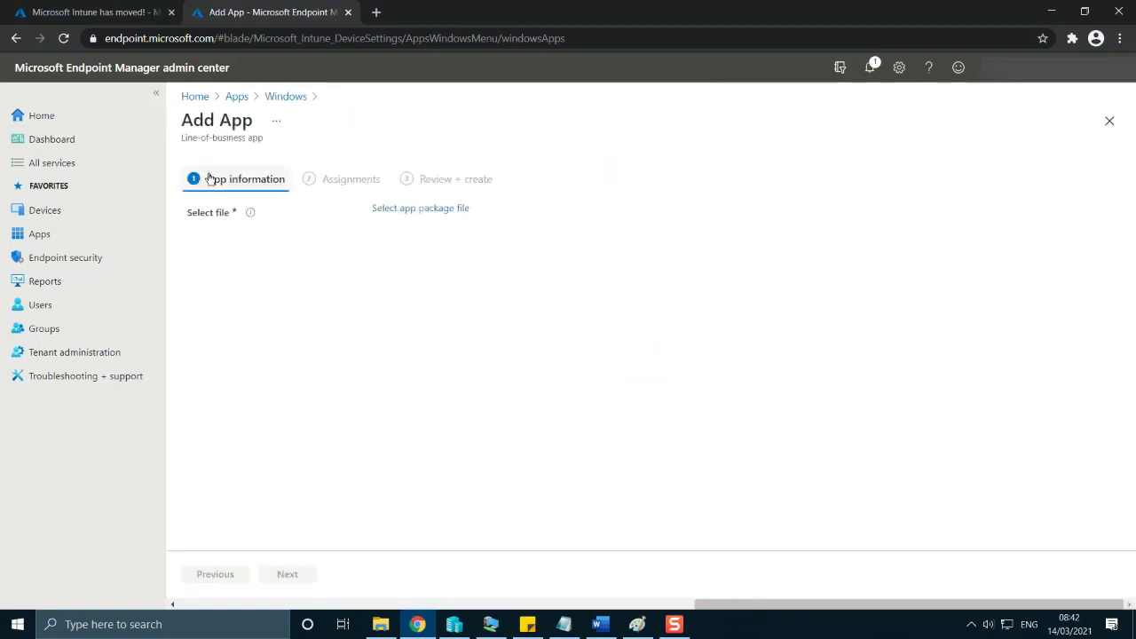
Choose ZoomInstallerFull.msi from the Downloads folder as the app package file and confirm it.
left_click(435, 210)
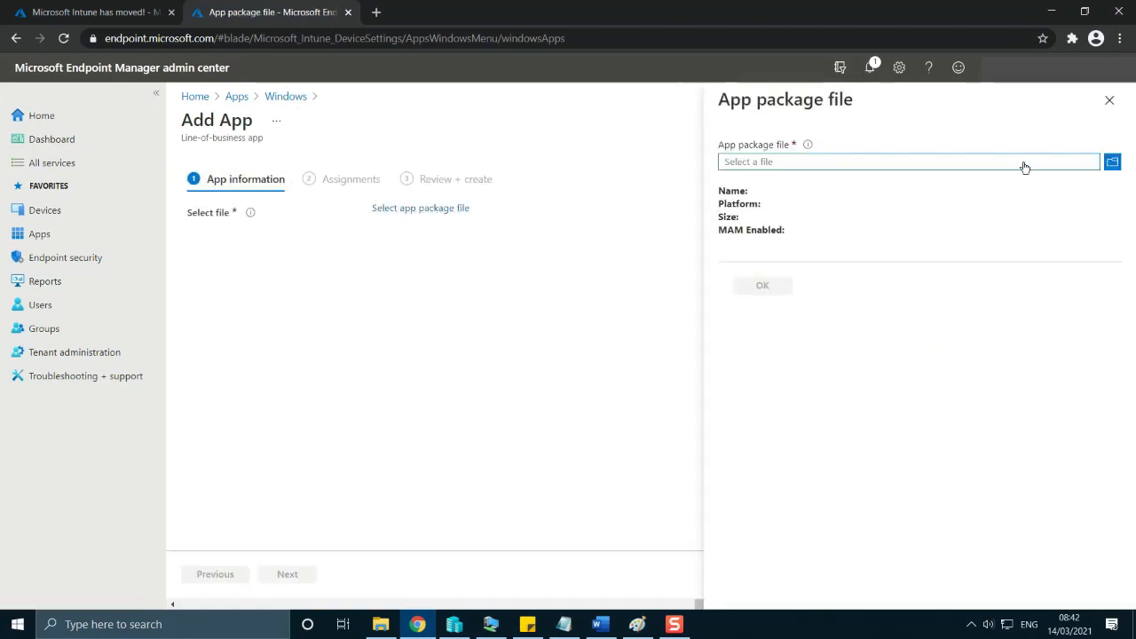
left_click(1113, 165)
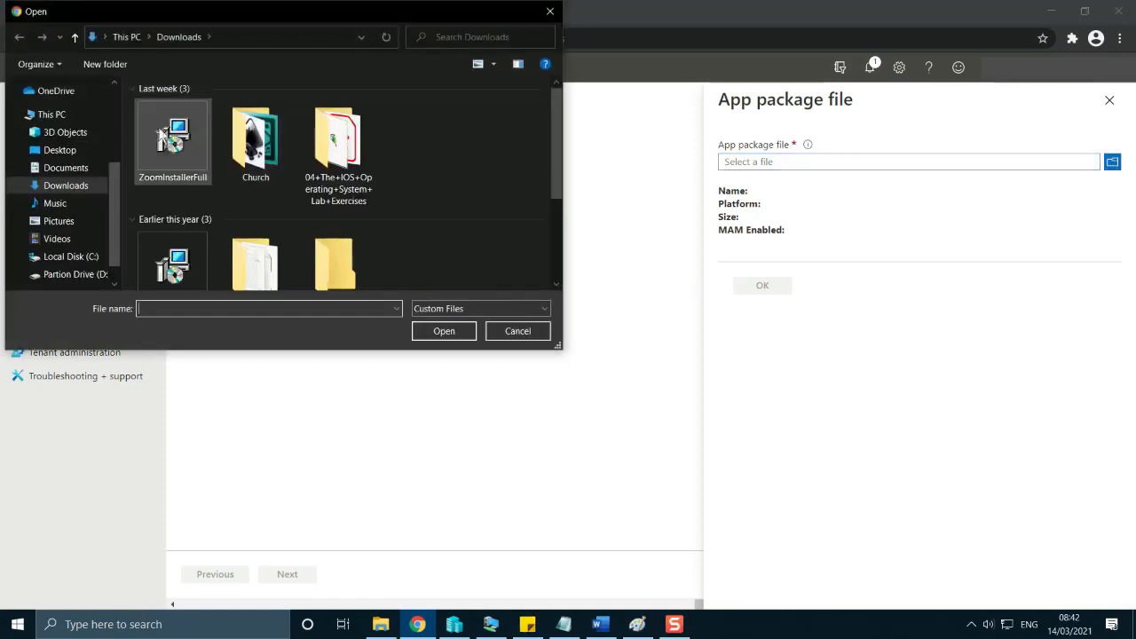
left_click(171, 140)
double_click(172, 140)
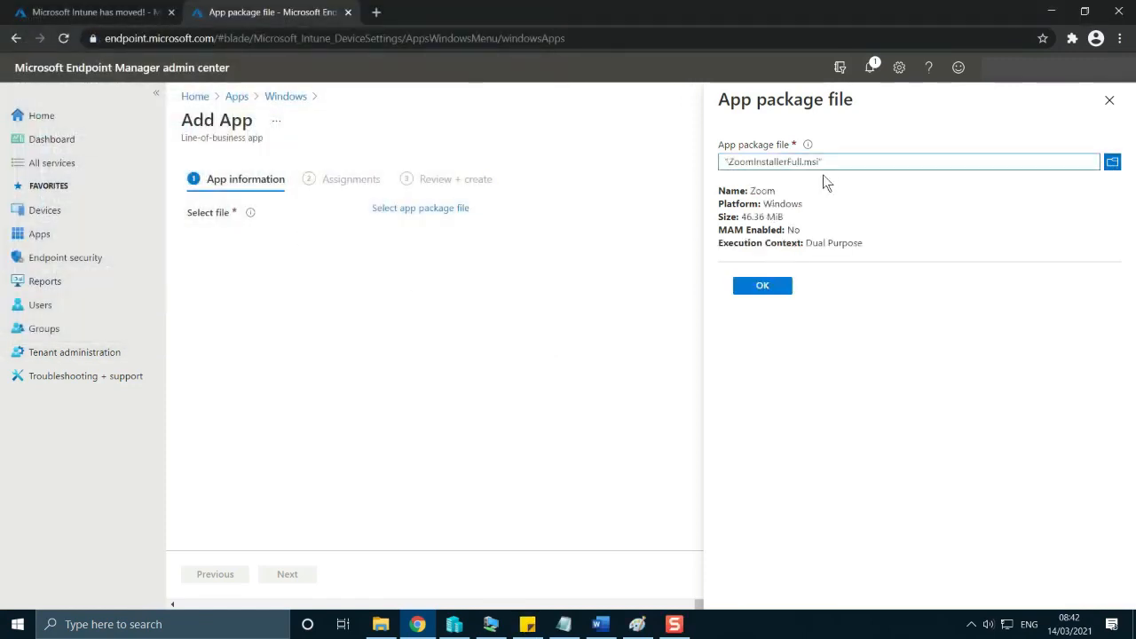
left_click(759, 285)
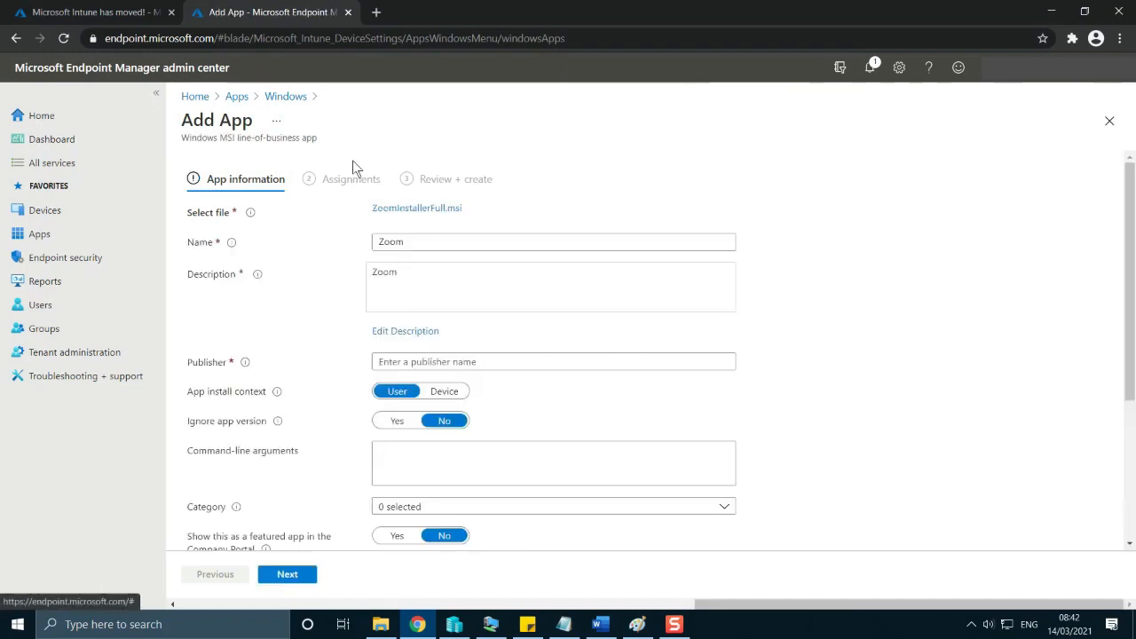
Enter Zoom.Usa as the Zoom app's publisher and set its install context to Device.
scroll(688, 477, "down", 1)
scroll(688, 475, "down", 2)
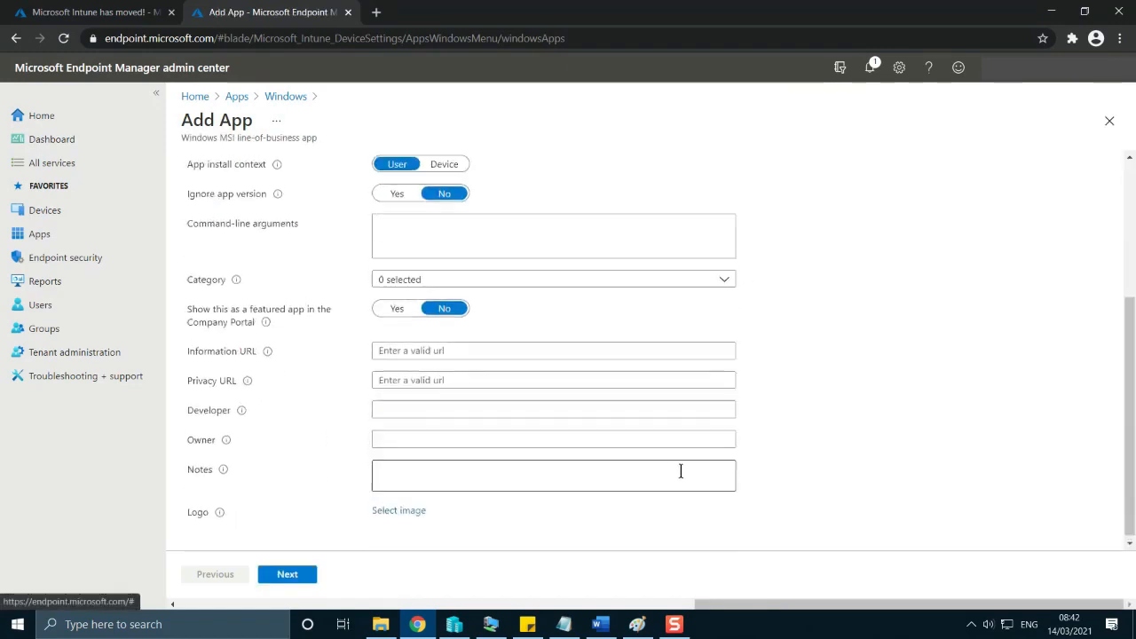
scroll(680, 470, "up", 3)
mouse_move(215, 251)
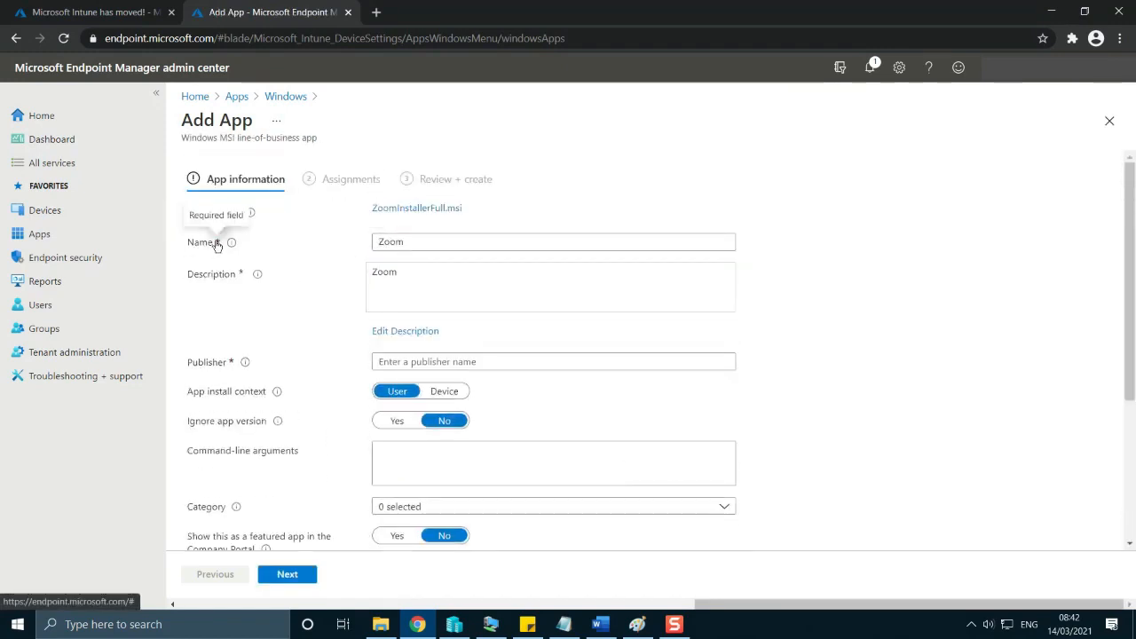
left_click(440, 238)
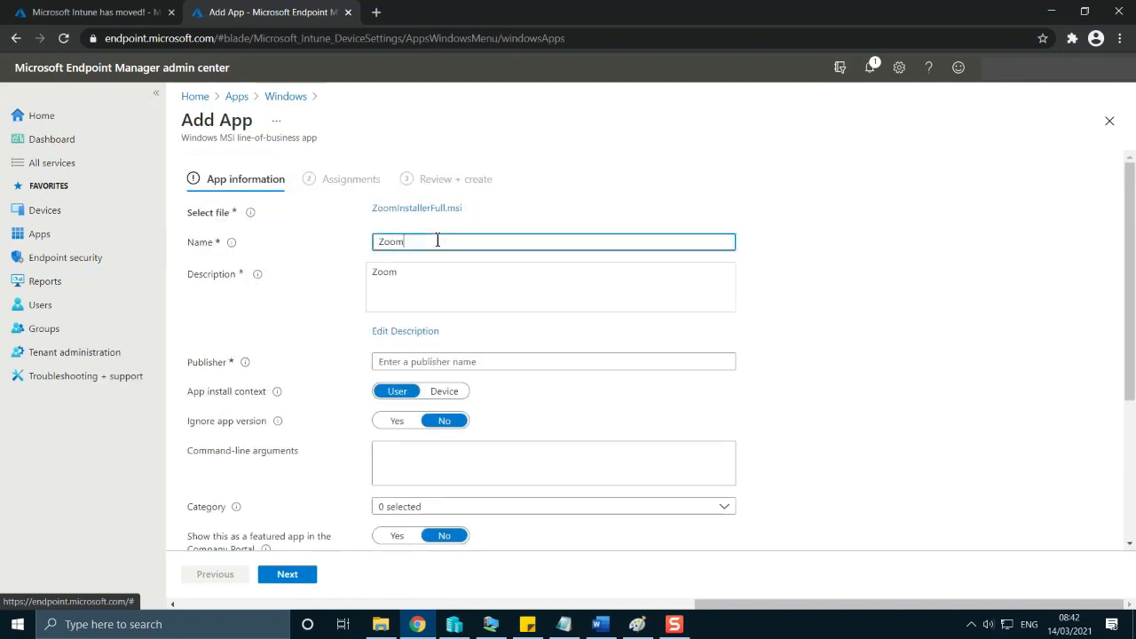
left_click(476, 271)
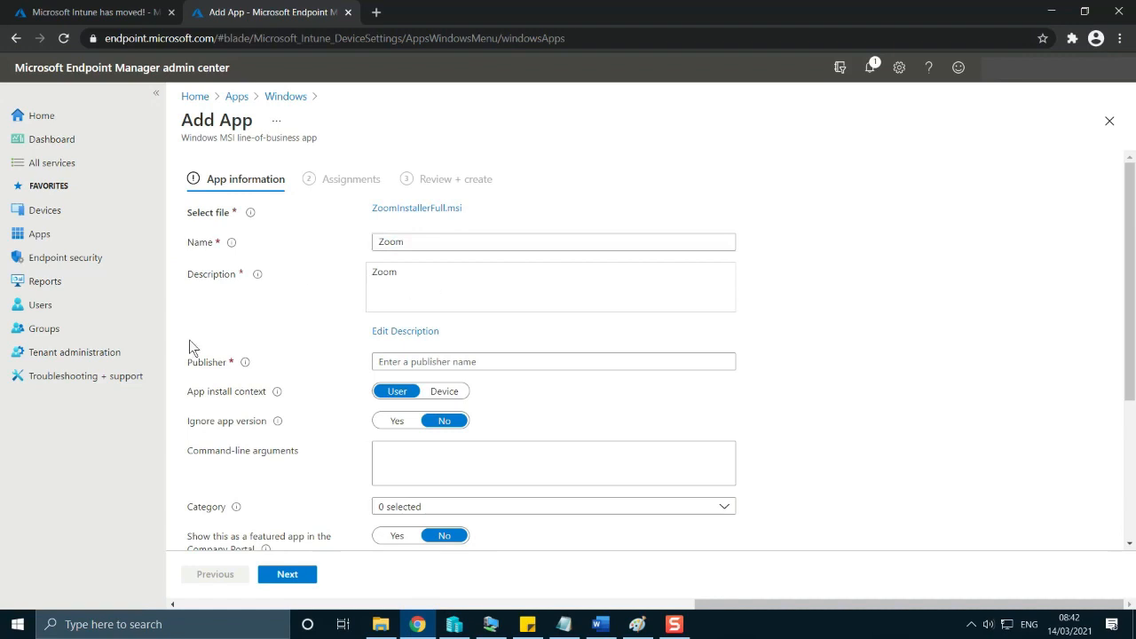
left_click(403, 364)
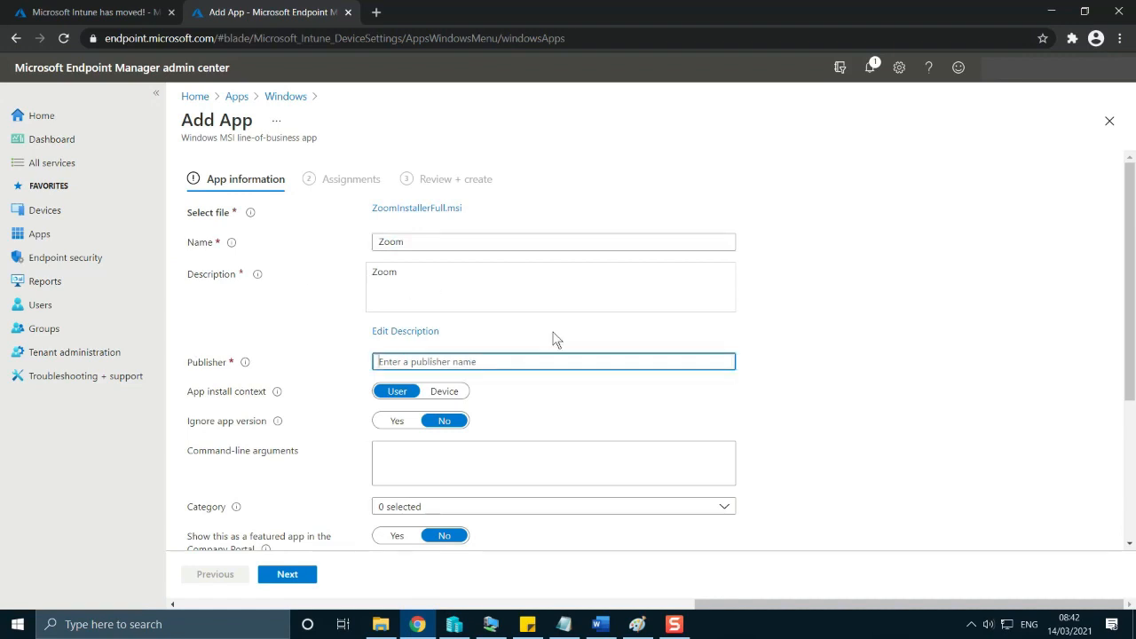
type("Zoom.Usa")
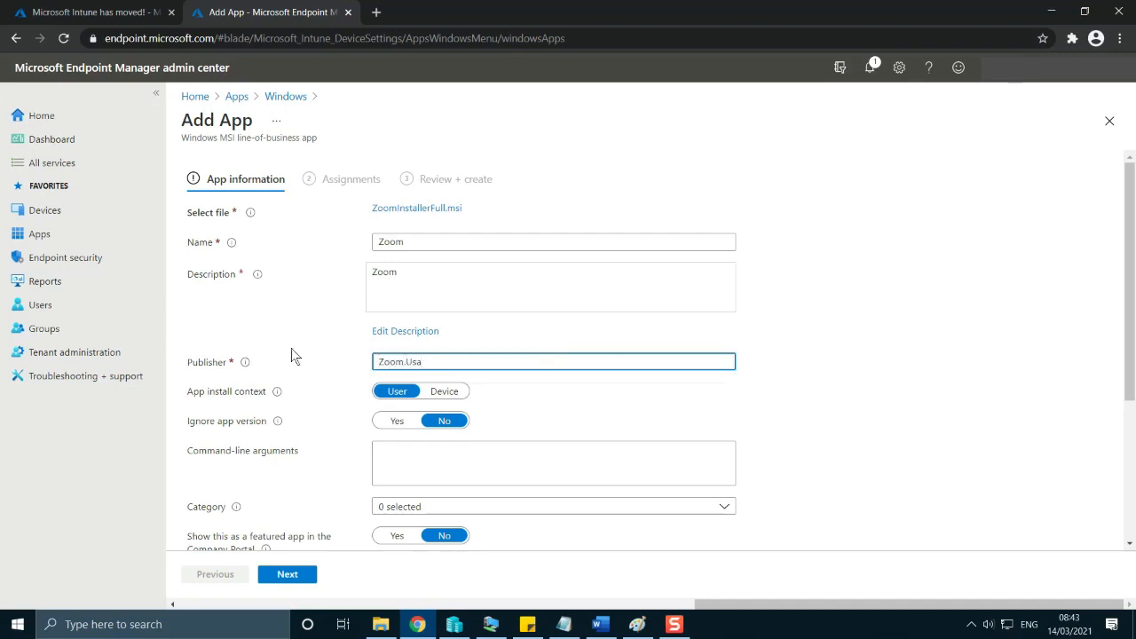
left_click(444, 391)
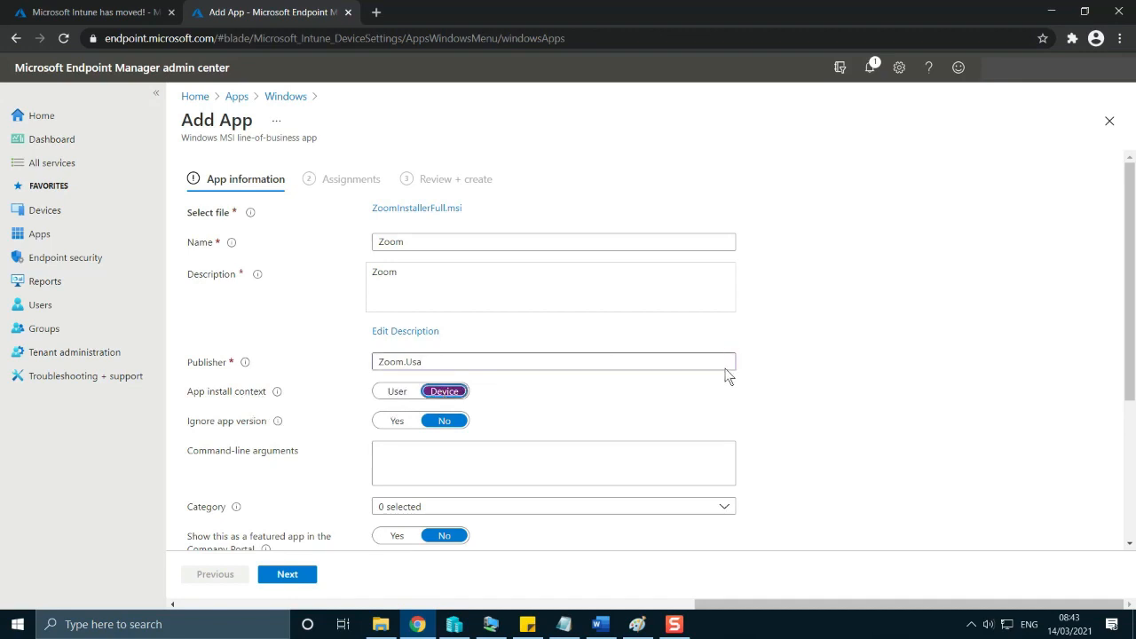
scroll(728, 368, "down", 3)
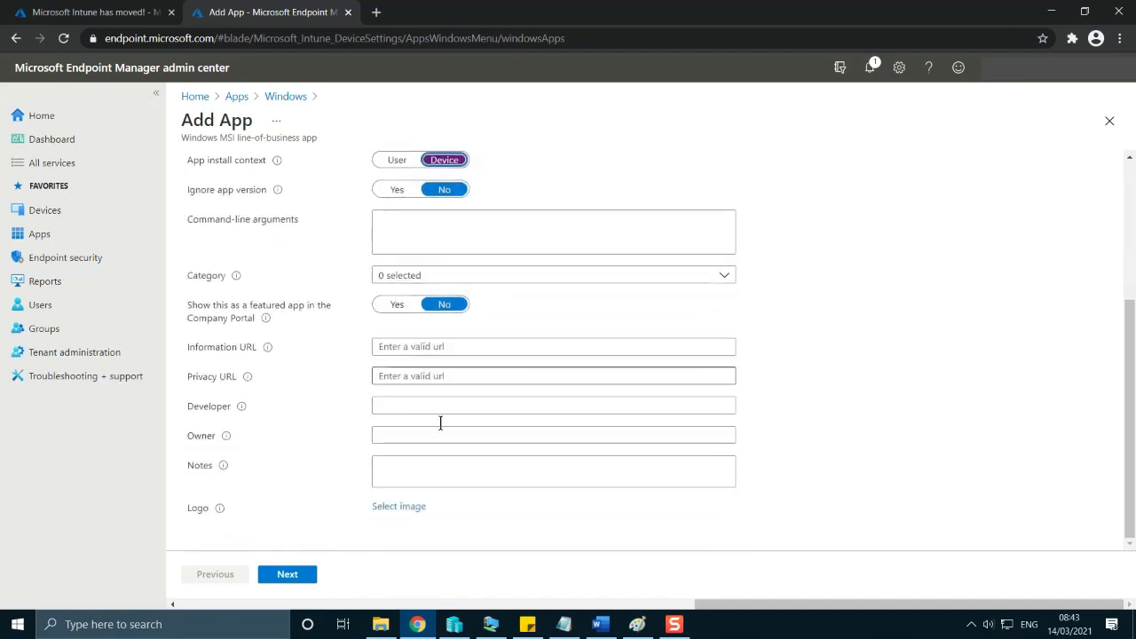
scroll(313, 482, "up", 3)
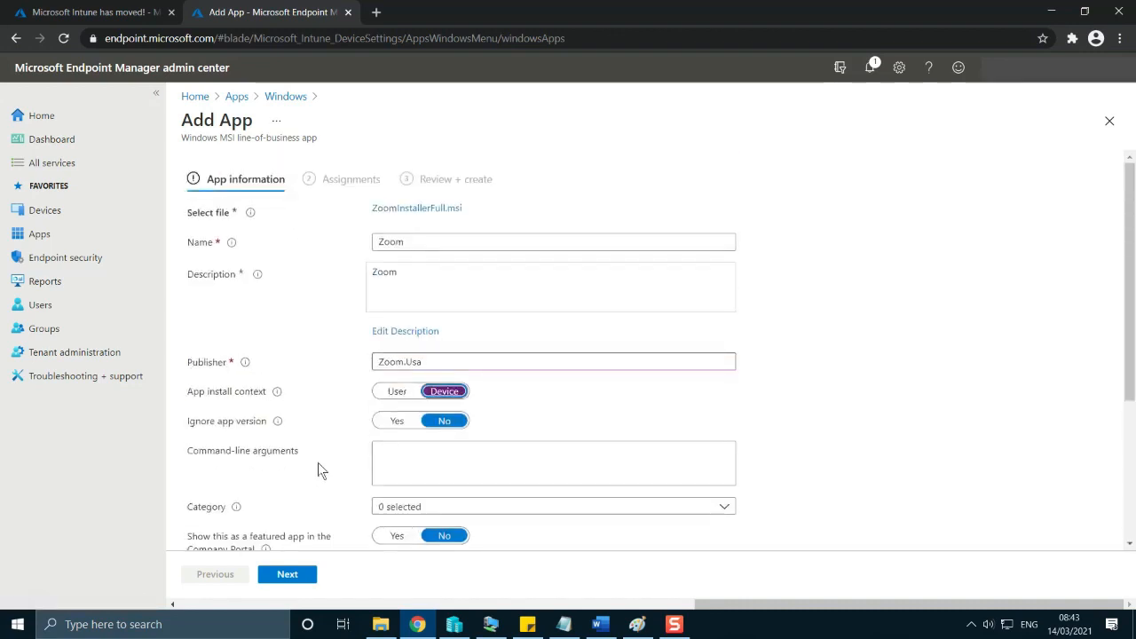
Assign the Zoom app as required to the intunel group, found by searching the groups for intune.
left_click(299, 577)
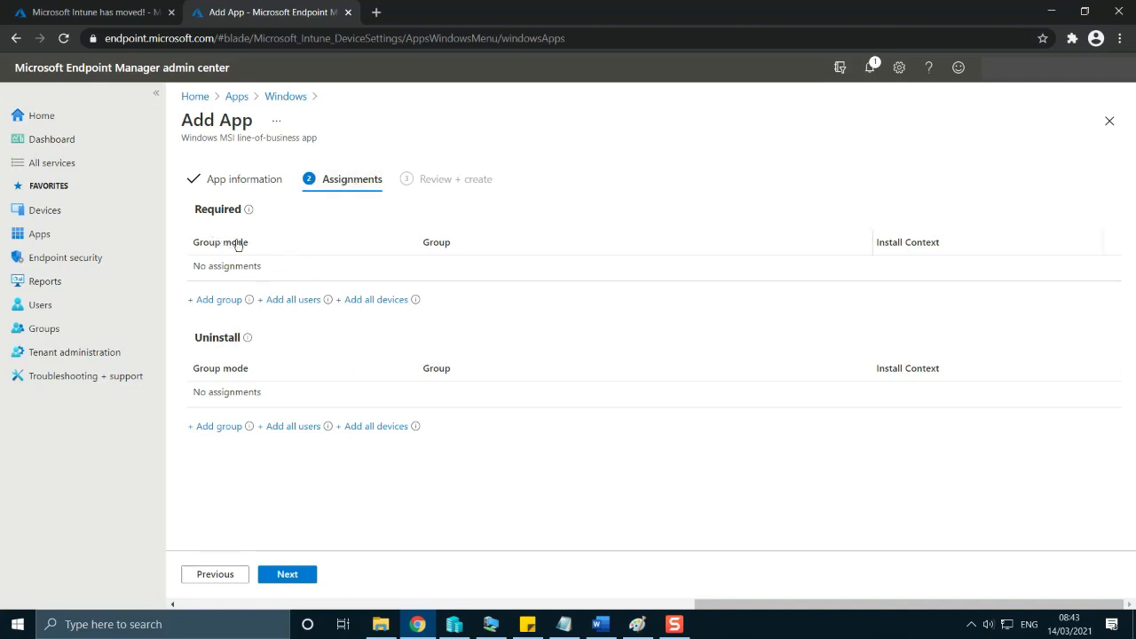
left_click(214, 300)
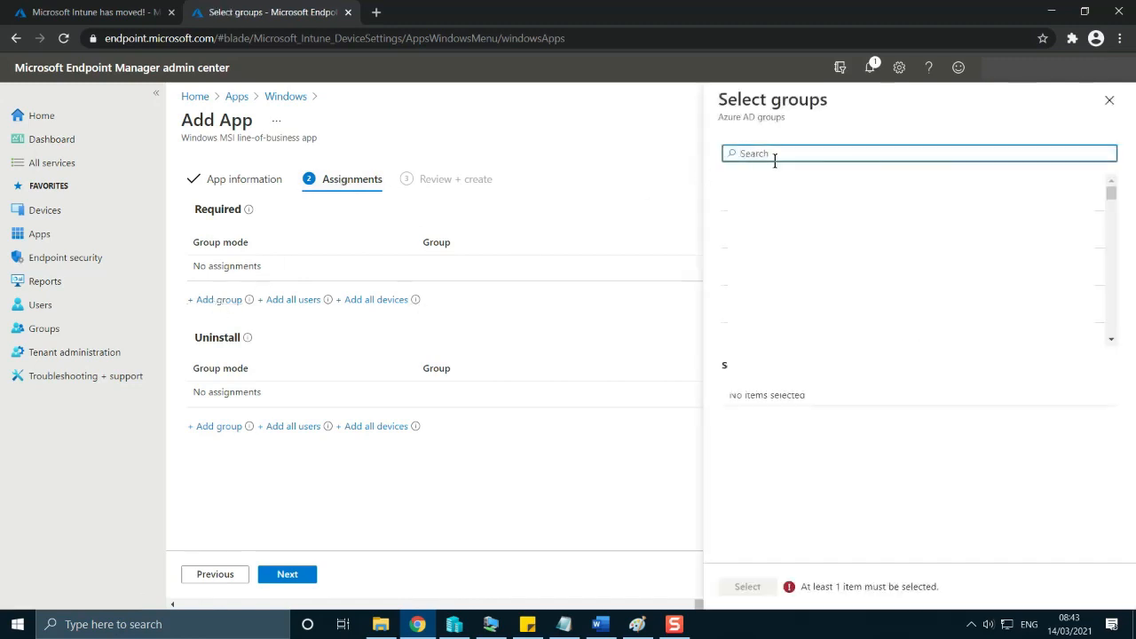
type("intune")
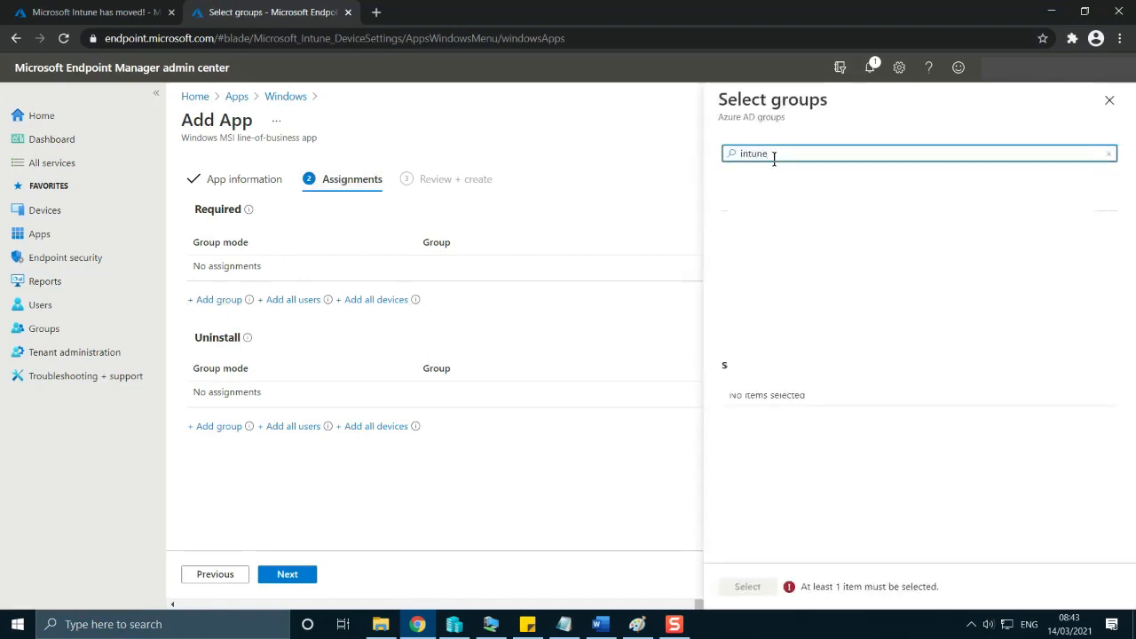
left_click(818, 194)
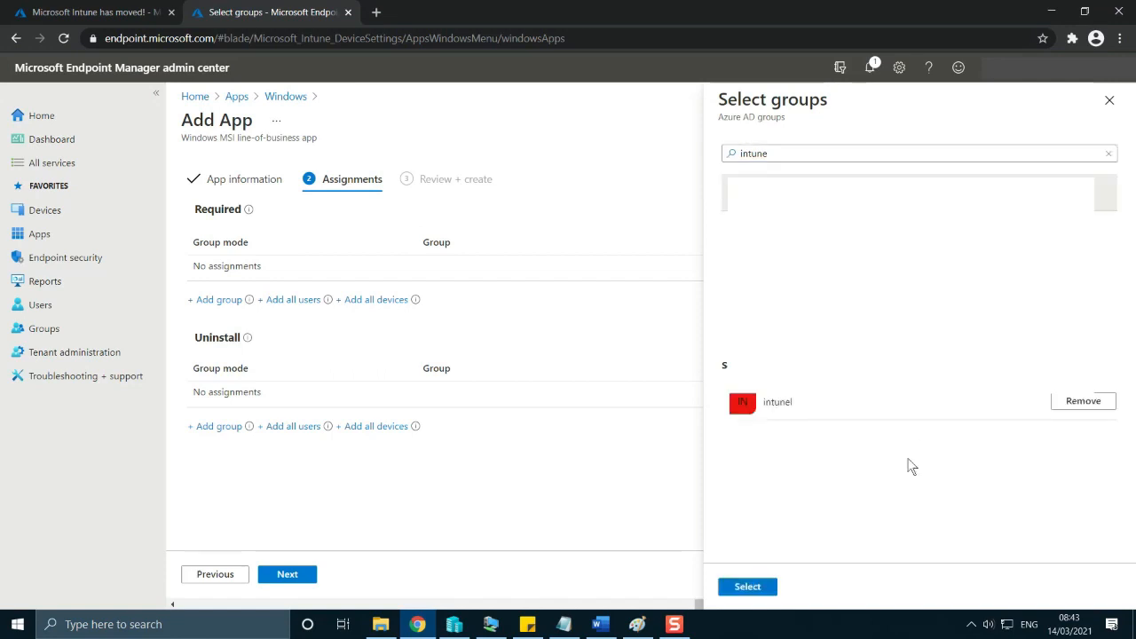
left_click(773, 586)
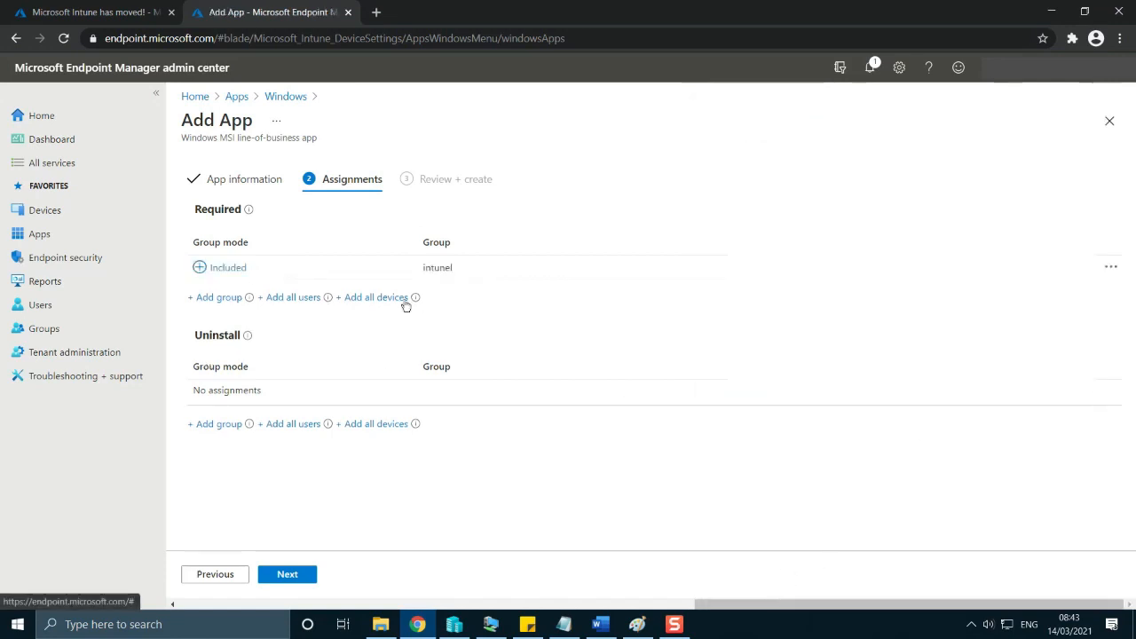
left_click_drag(459, 265, 421, 268)
left_click(422, 268)
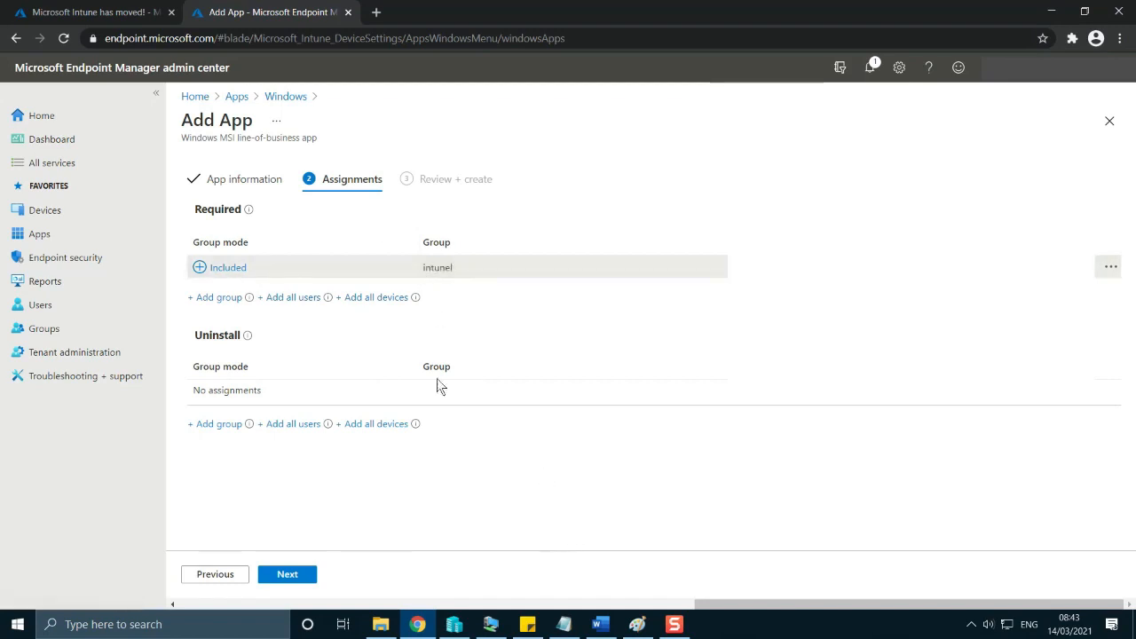
Review the Zoom app's summary including its required assignment, and create the app.
left_click(299, 574)
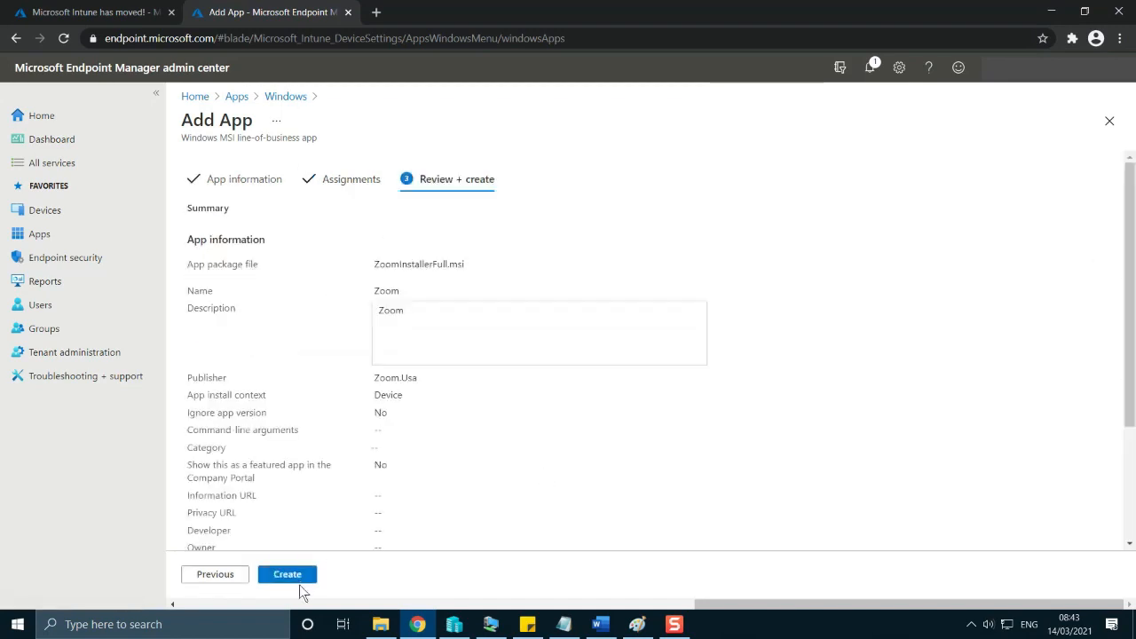
scroll(400, 429, "down", 3)
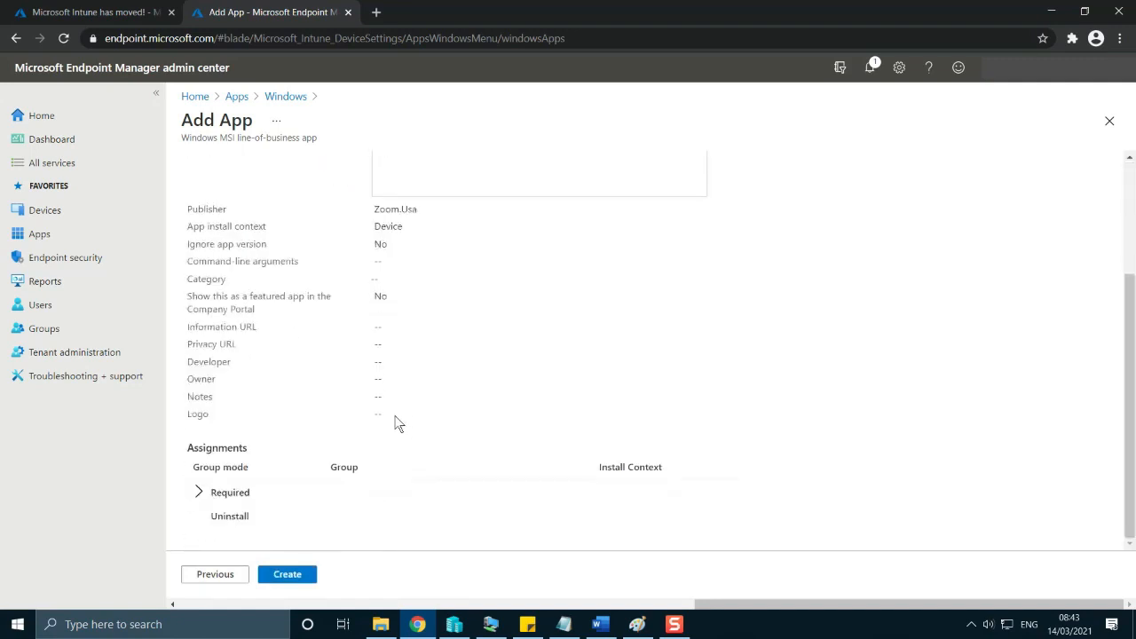
left_click(199, 492)
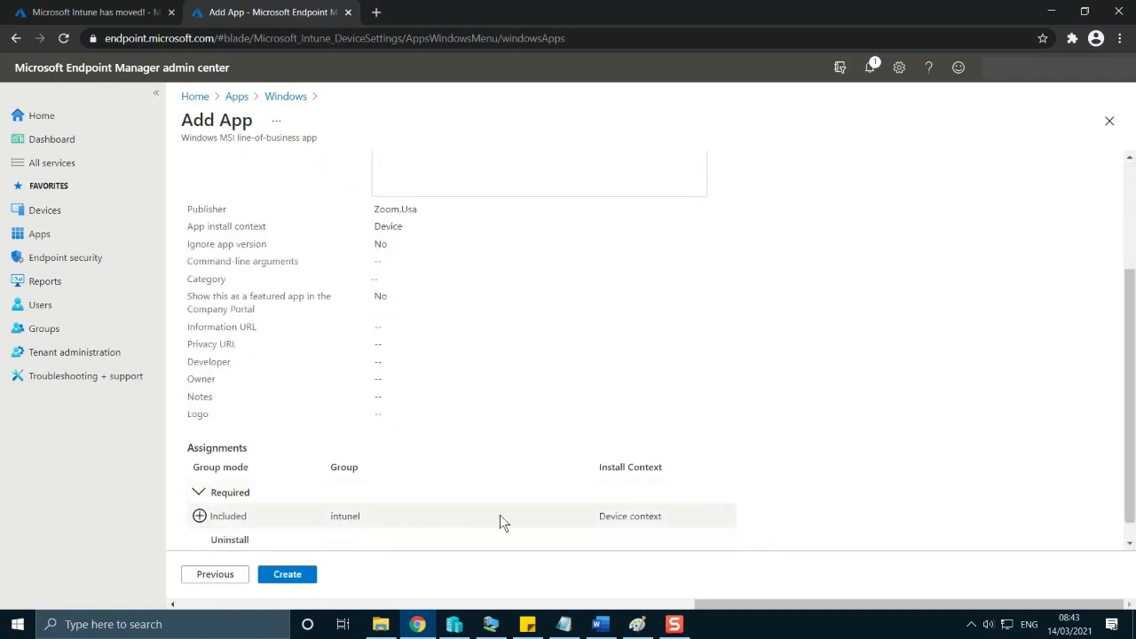
left_click(288, 577)
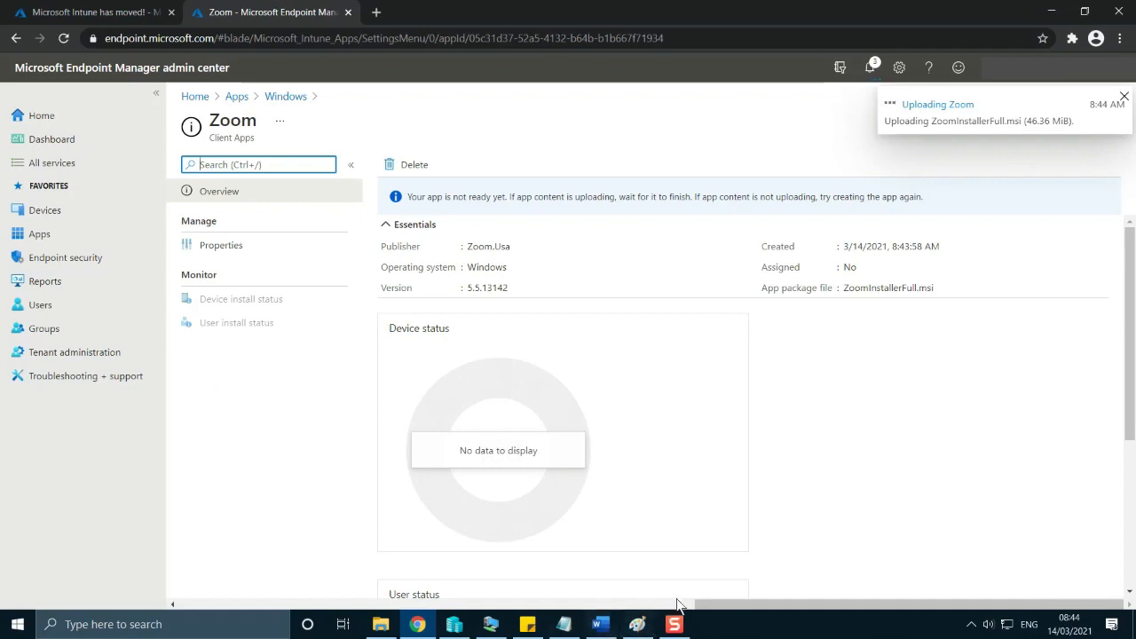
Check the MS Teams item in the Word plan and return to the admin center in the browser.
left_click(601, 627)
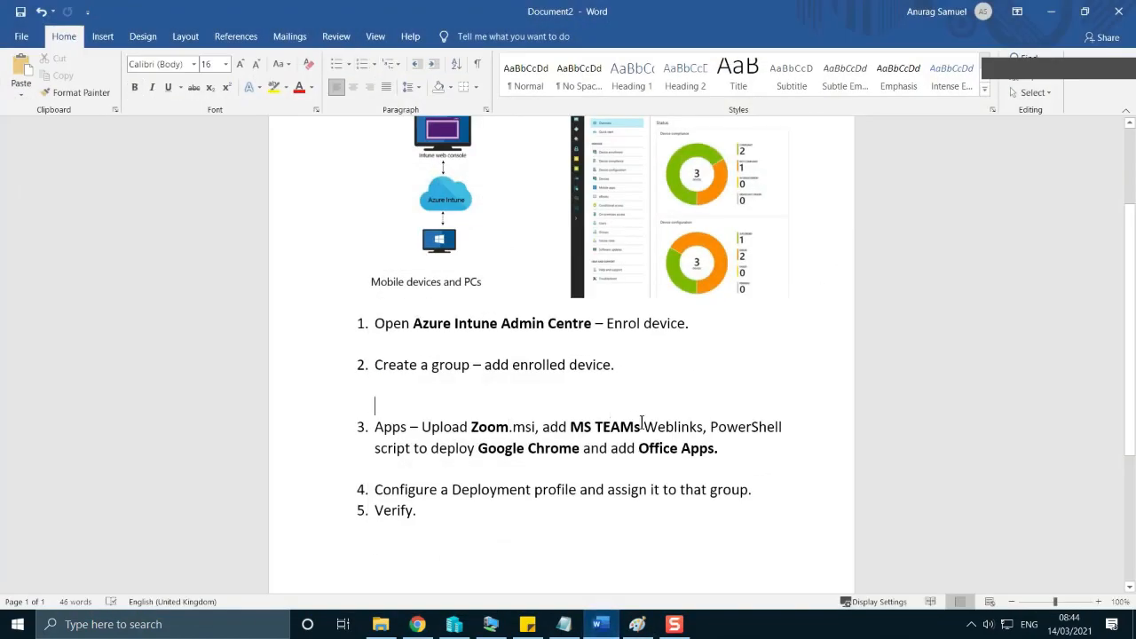
left_click_drag(586, 428, 641, 429)
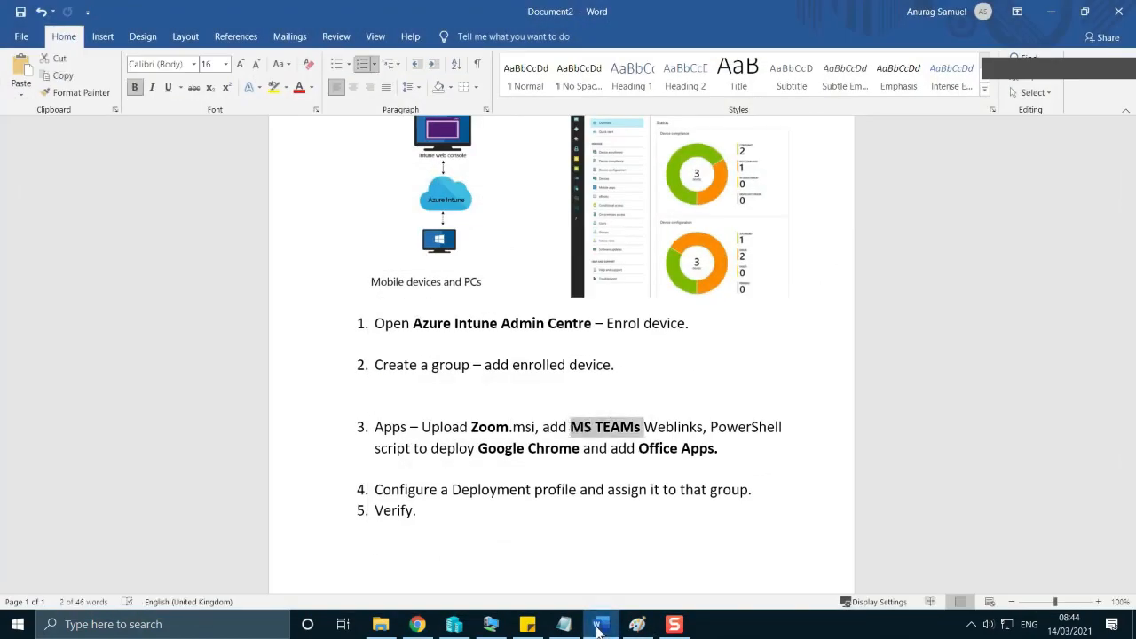
left_click(601, 627)
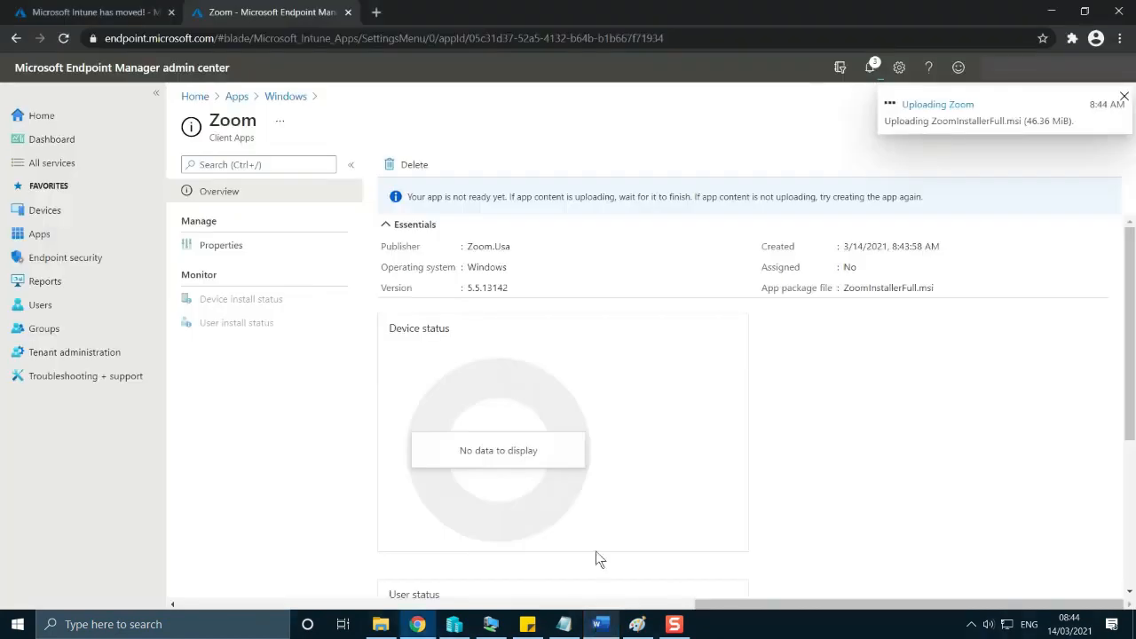
Delete the existing Ms Teams web link from the Windows apps and refresh the list.
left_click(39, 234)
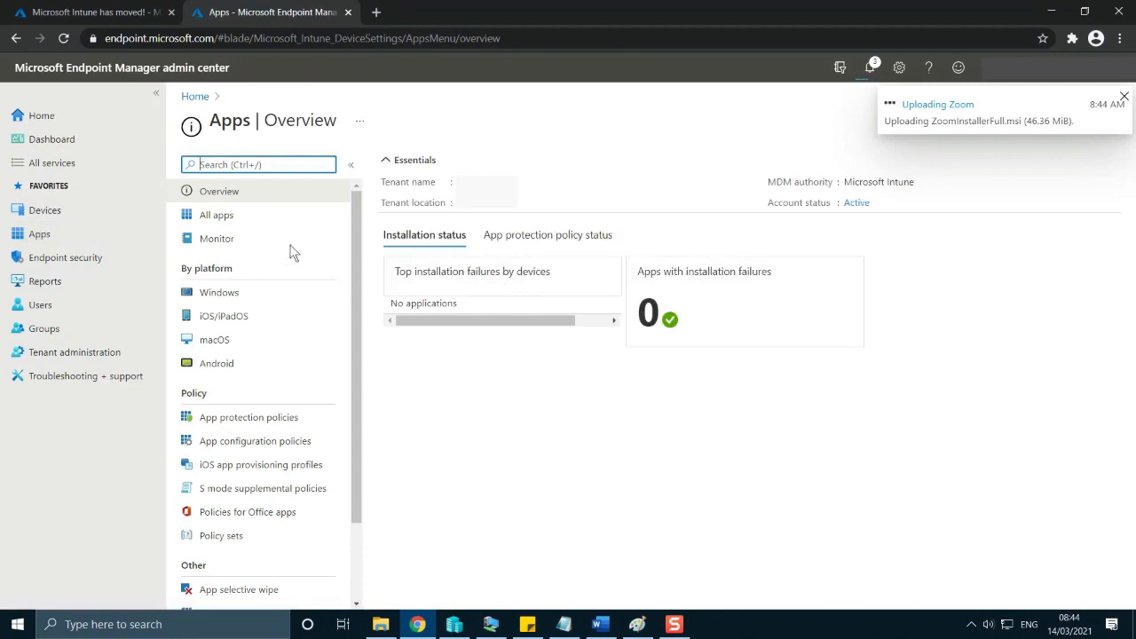
left_click(236, 292)
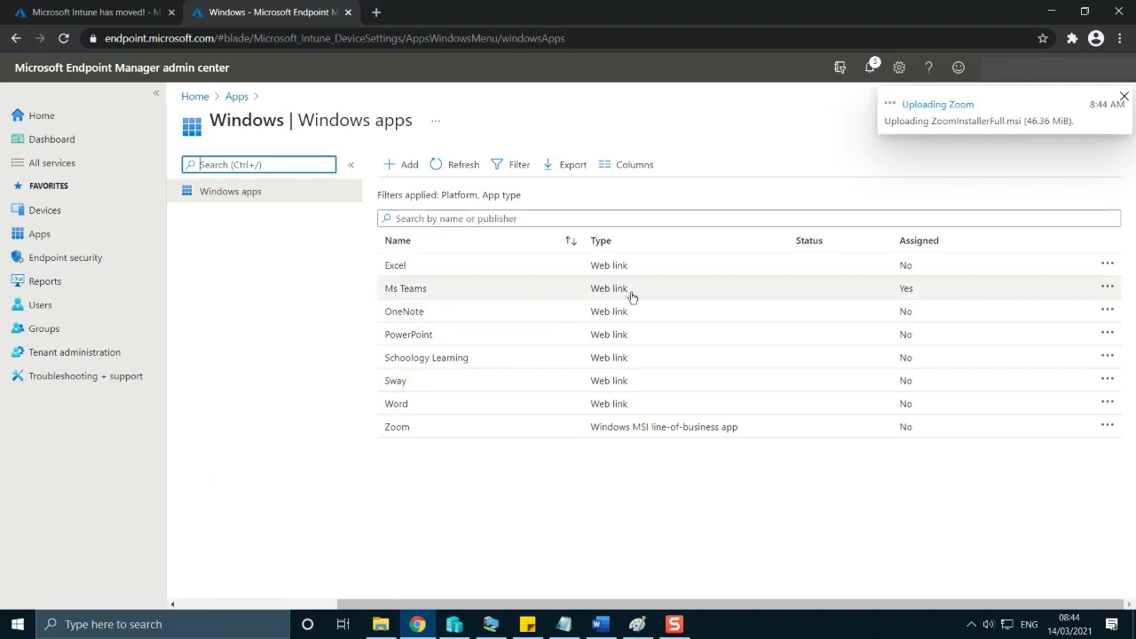
left_click(1108, 289)
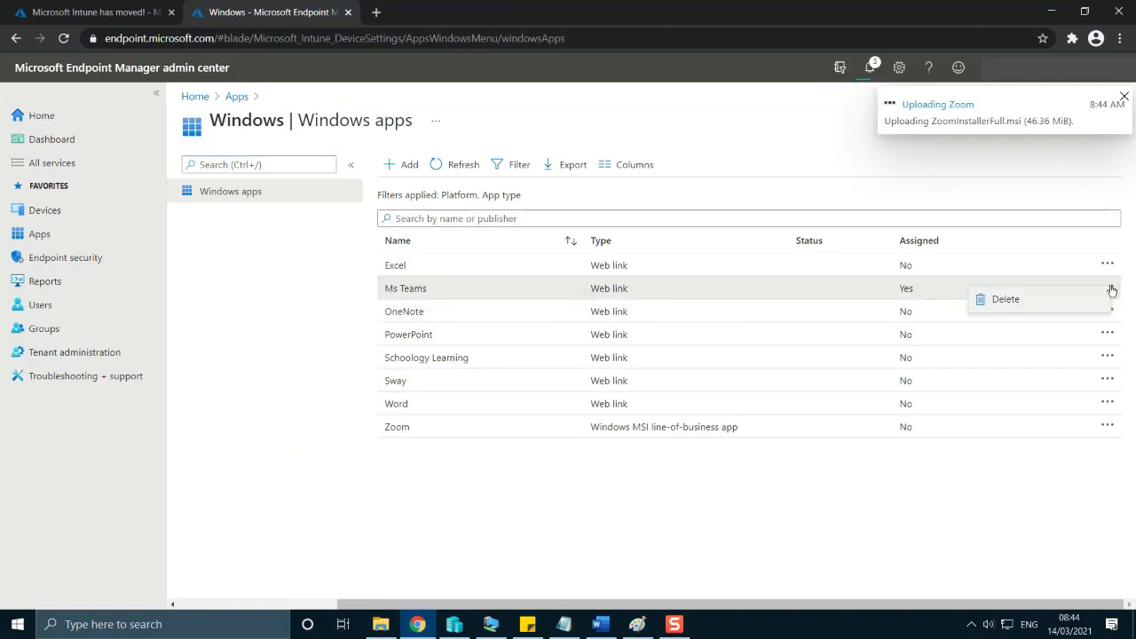
left_click(1087, 301)
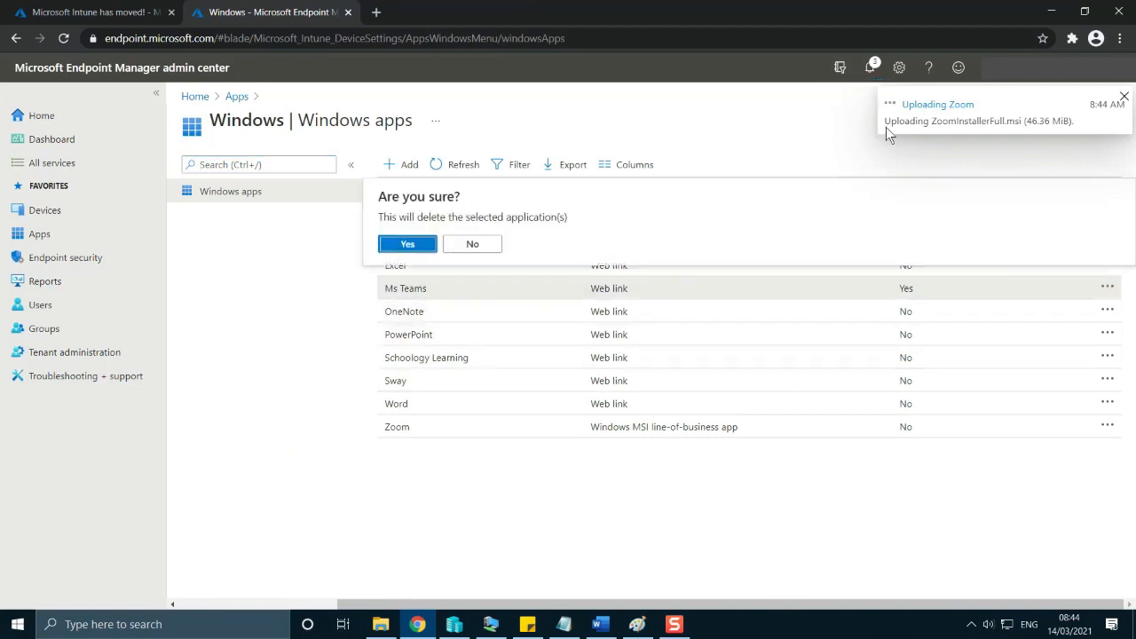
left_click(410, 244)
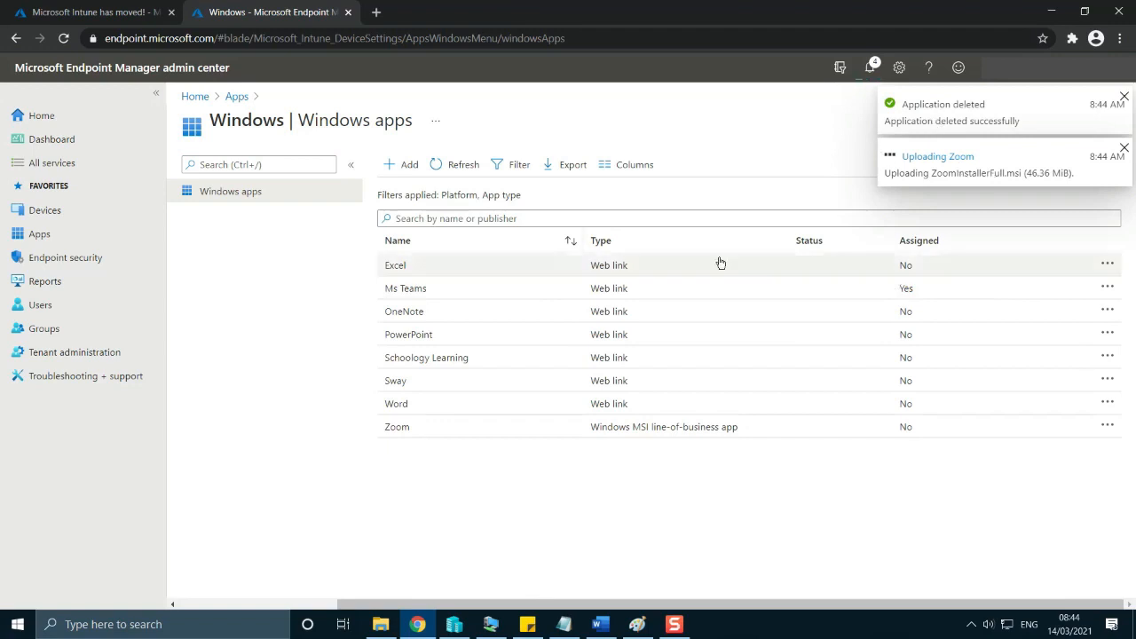
left_click(479, 166)
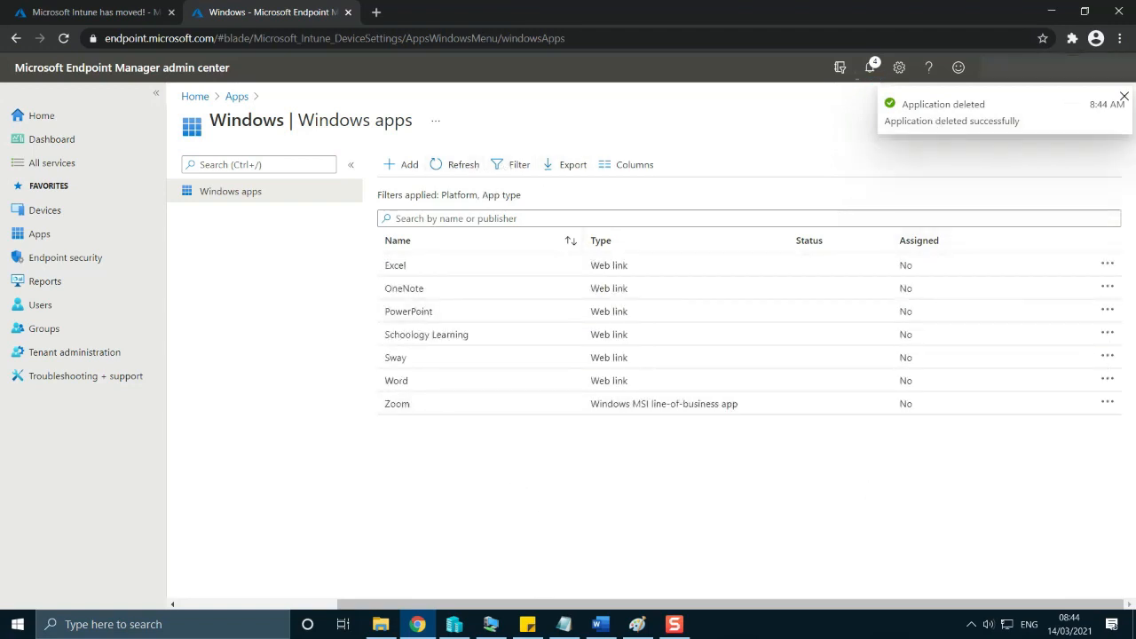
Start adding a new Windows app of the type Web link.
left_click(398, 169)
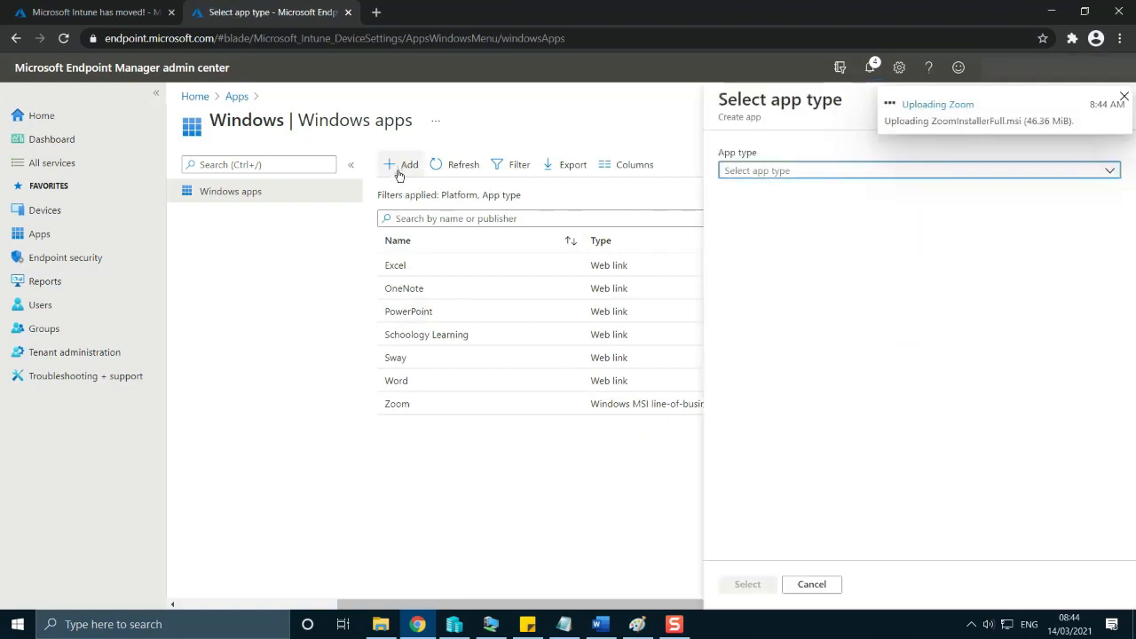
left_click(776, 172)
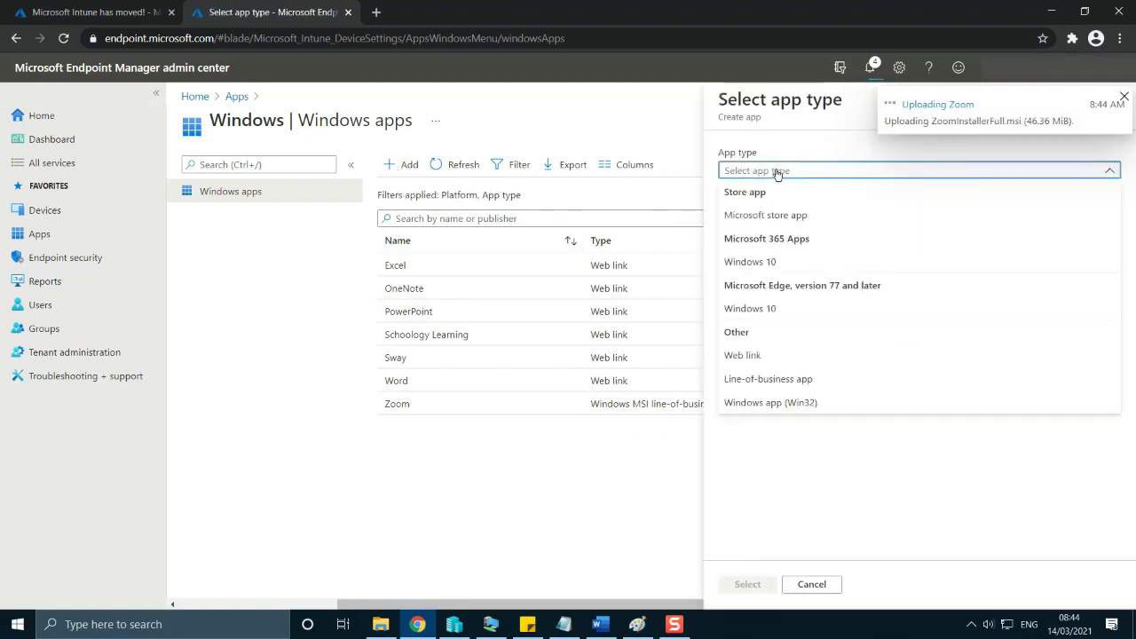
left_click(760, 356)
left_click(748, 588)
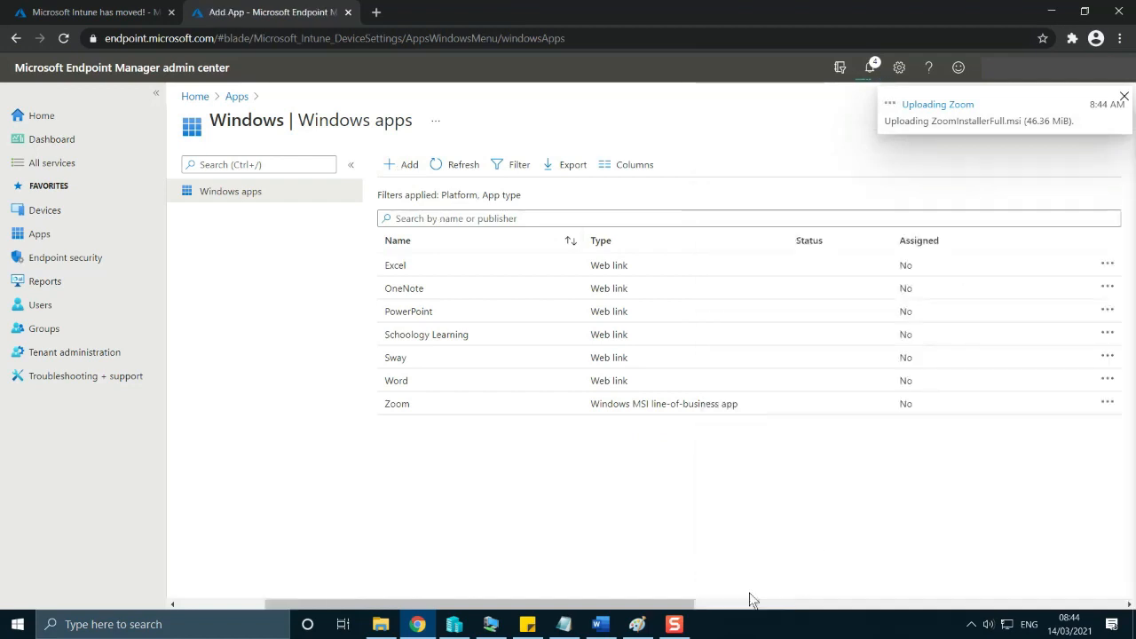
Name the web link MS Teams, describe it as Microsoft Teams and enter Microsoft as its publisher.
left_click(438, 209)
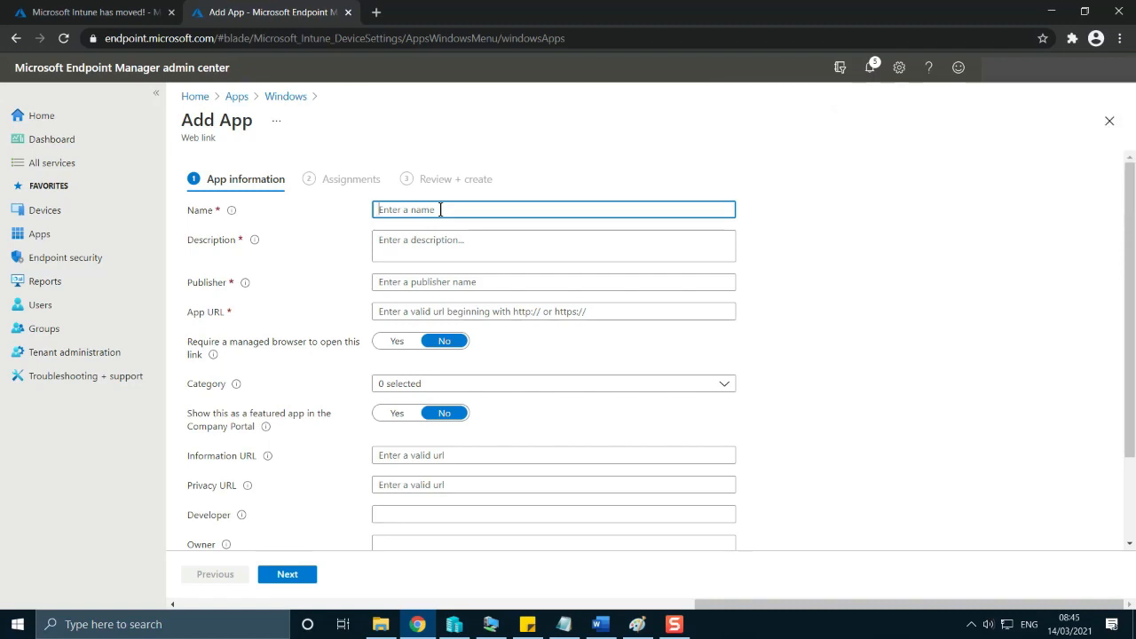
type("MS Teams")
key("Tab")
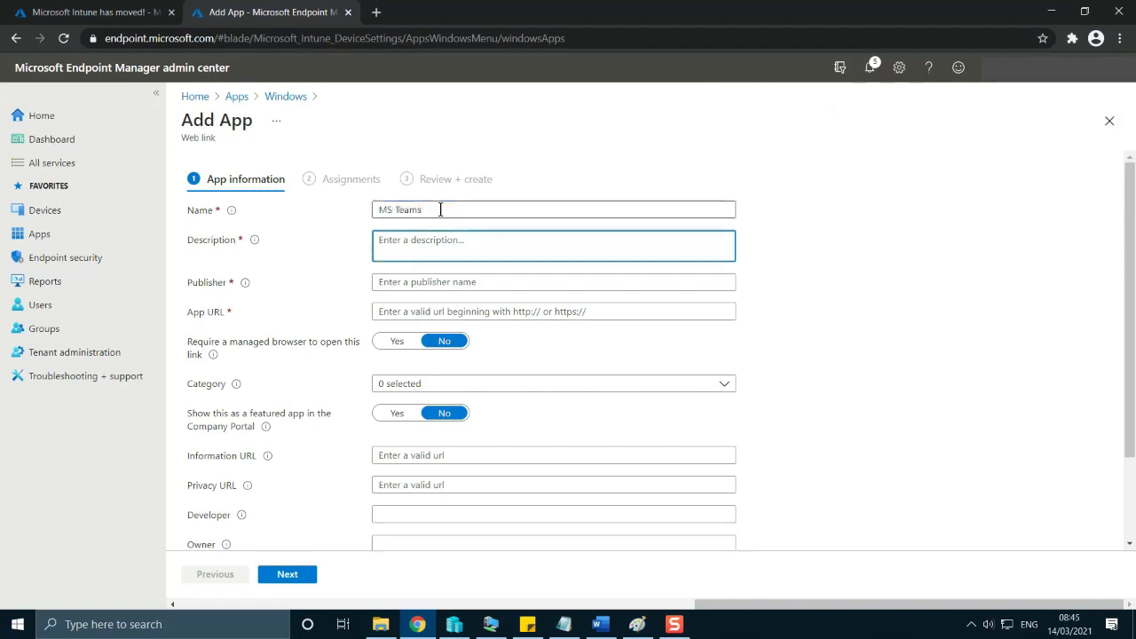
type("Microsoft Teams")
key("Tab")
type("Microsof")
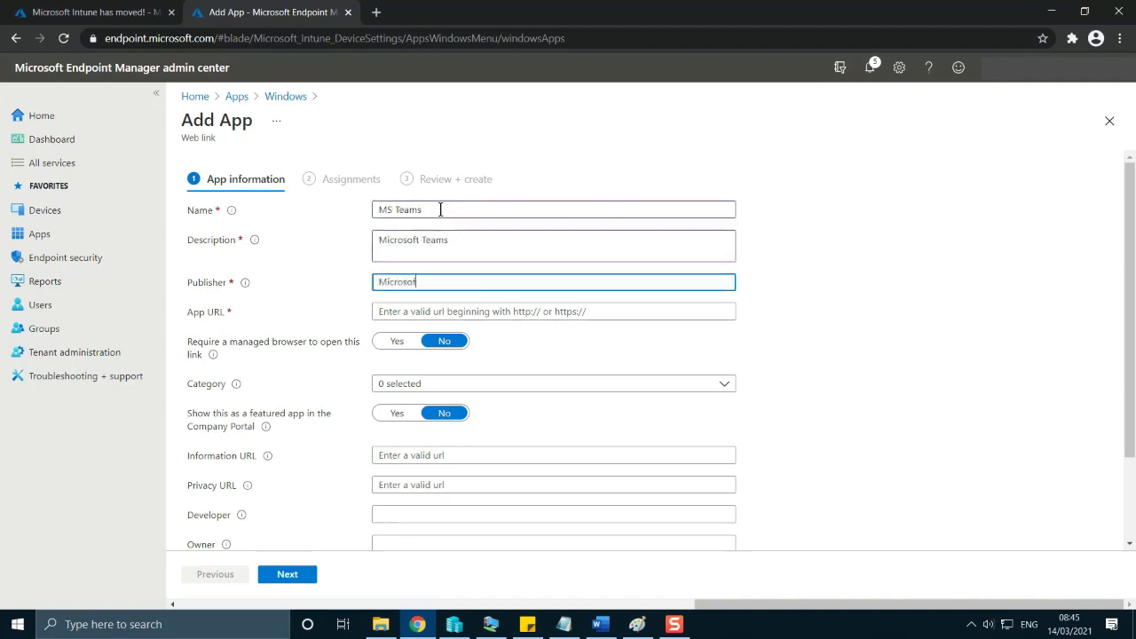
left_click(482, 310)
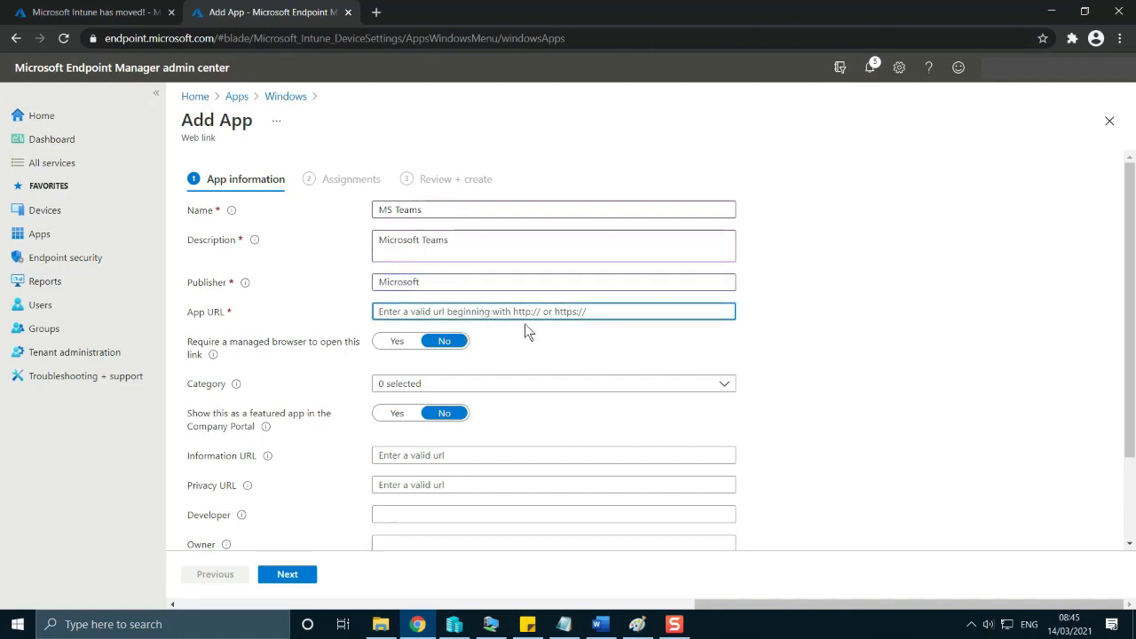
type("http")
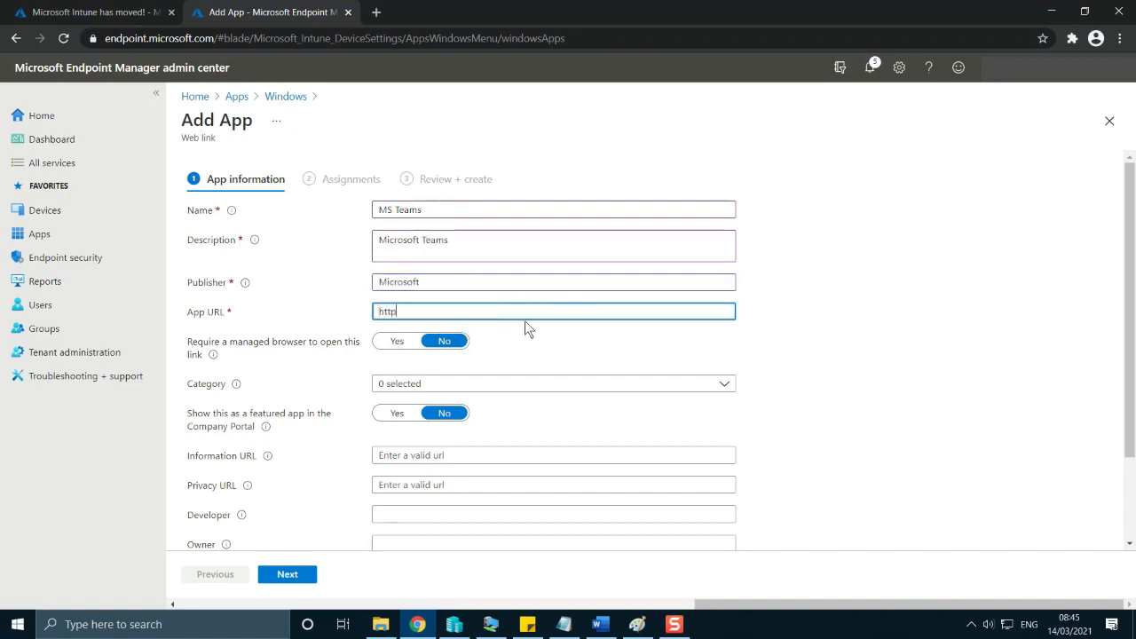
type("s:")
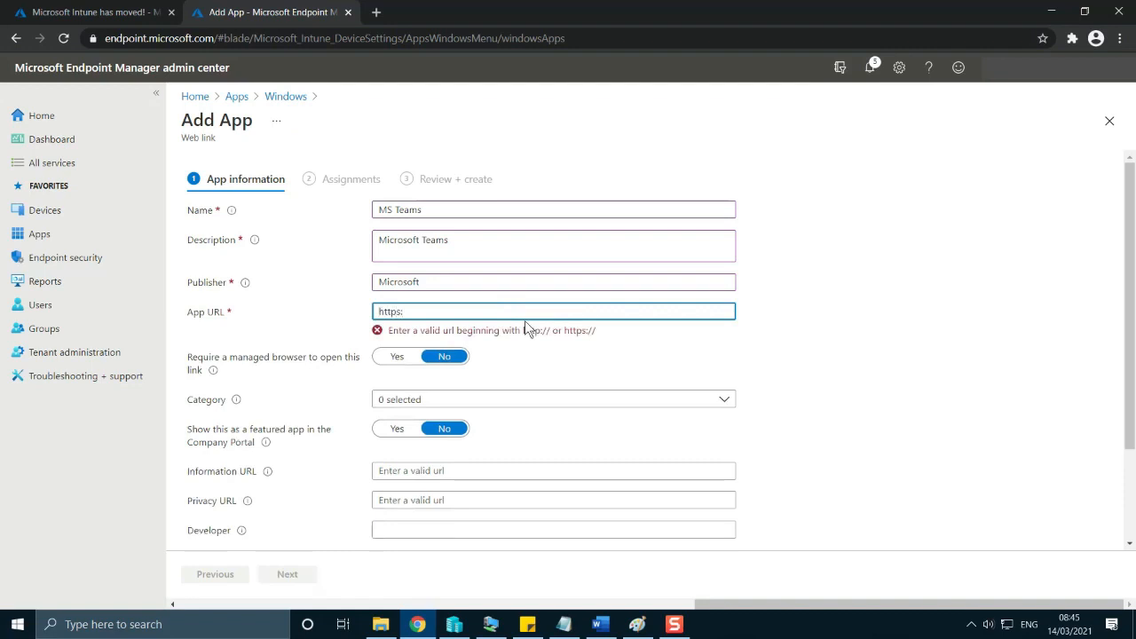
type("//teams.microsoft.com")
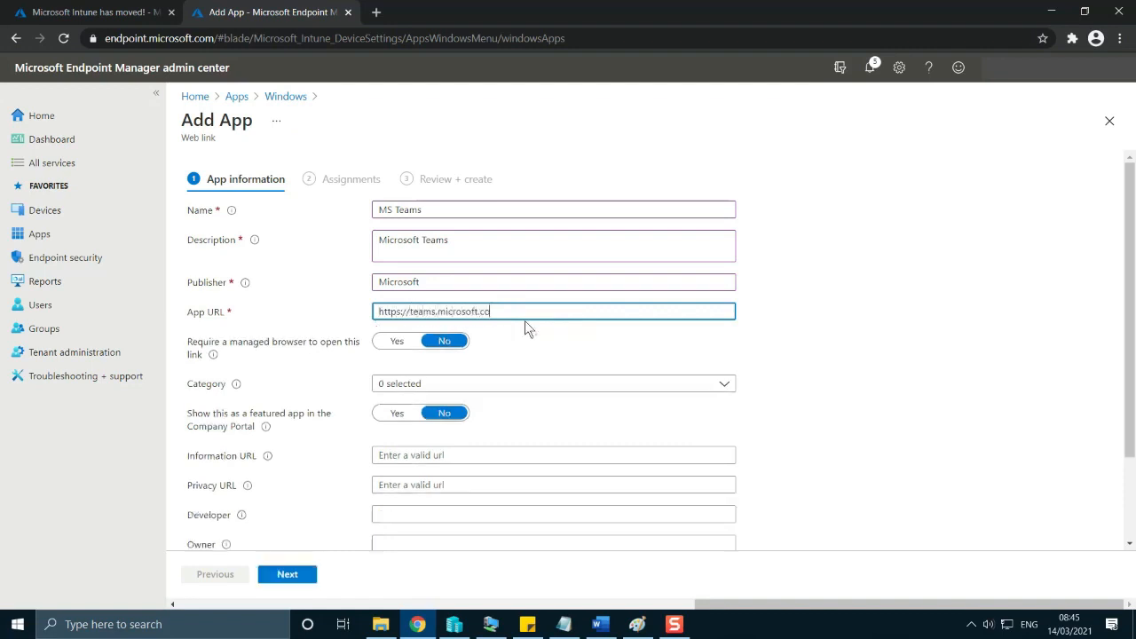
left_click(868, 348)
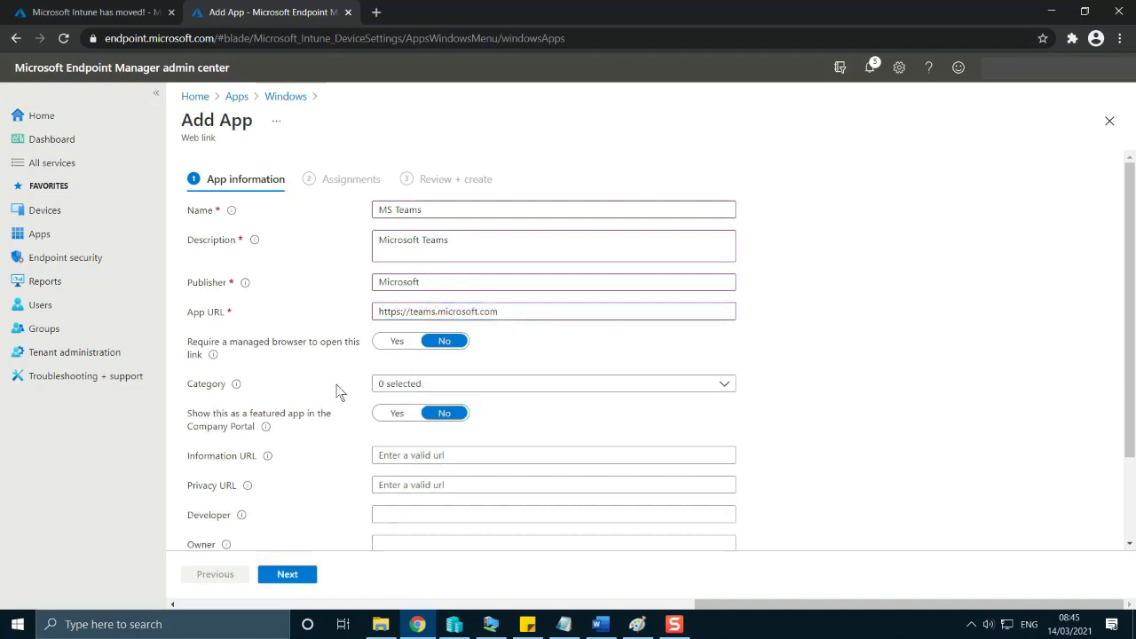
Look through the remaining optional app information fields of the MS Teams web link, down to the logo.
scroll(329, 399, "down", 1)
scroll(329, 405, "down", 1)
scroll(251, 287, "up", 2)
scroll(746, 449, "down", 2)
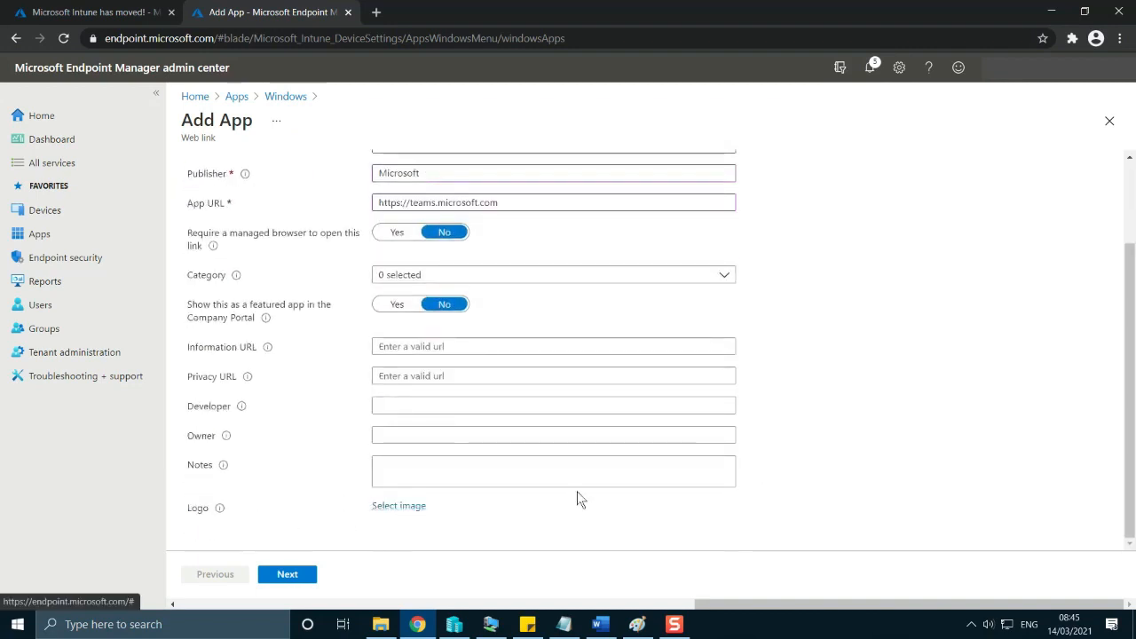
scroll(590, 494, "up", 2)
scroll(586, 510, "down", 2)
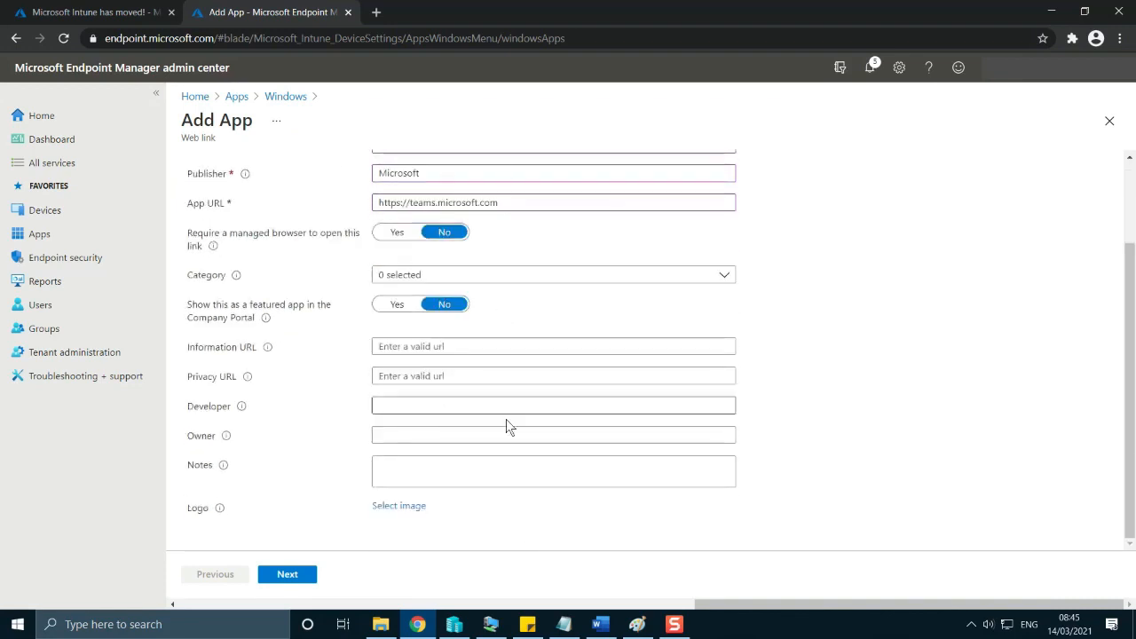
scroll(507, 428, "up", 2)
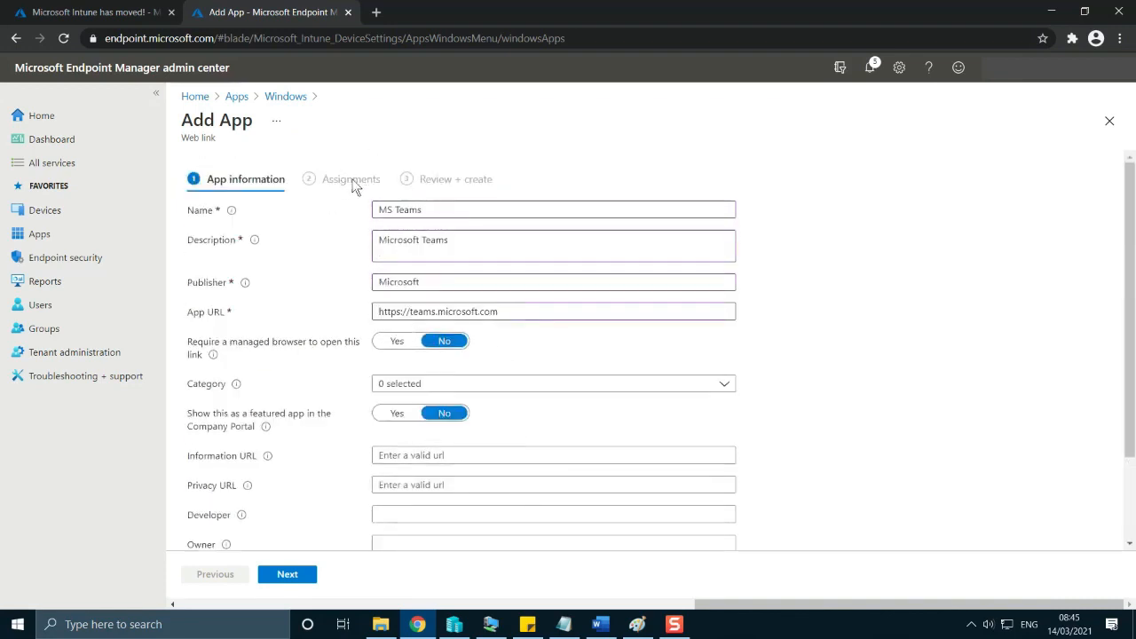
Add the intunel group to the Required assignments of the MS Teams web link.
left_click(293, 574)
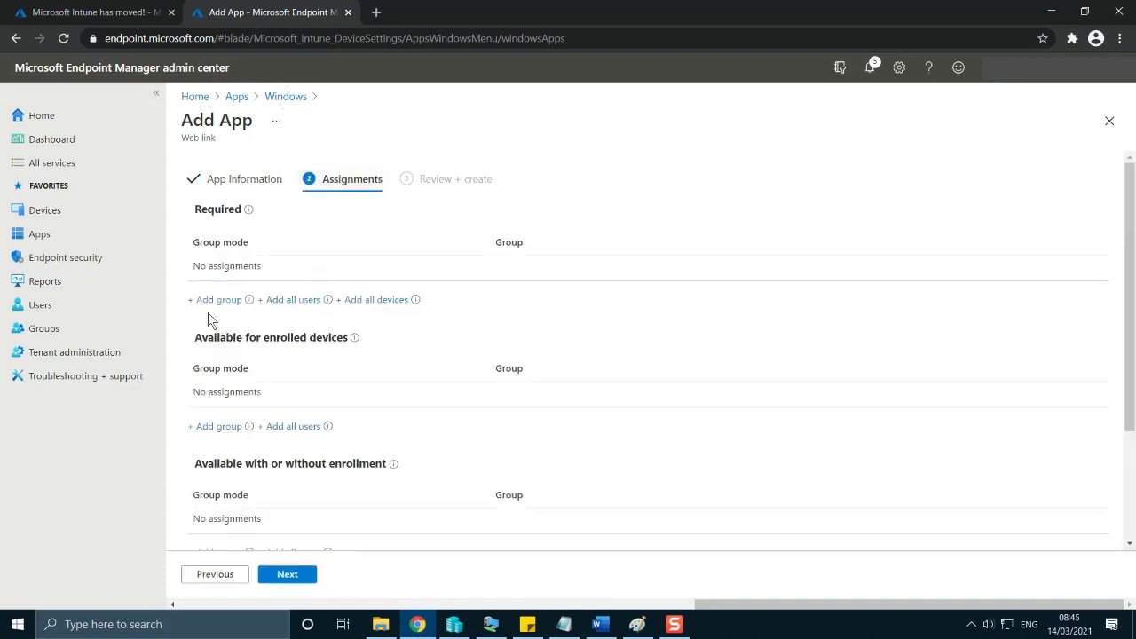
left_click(206, 300)
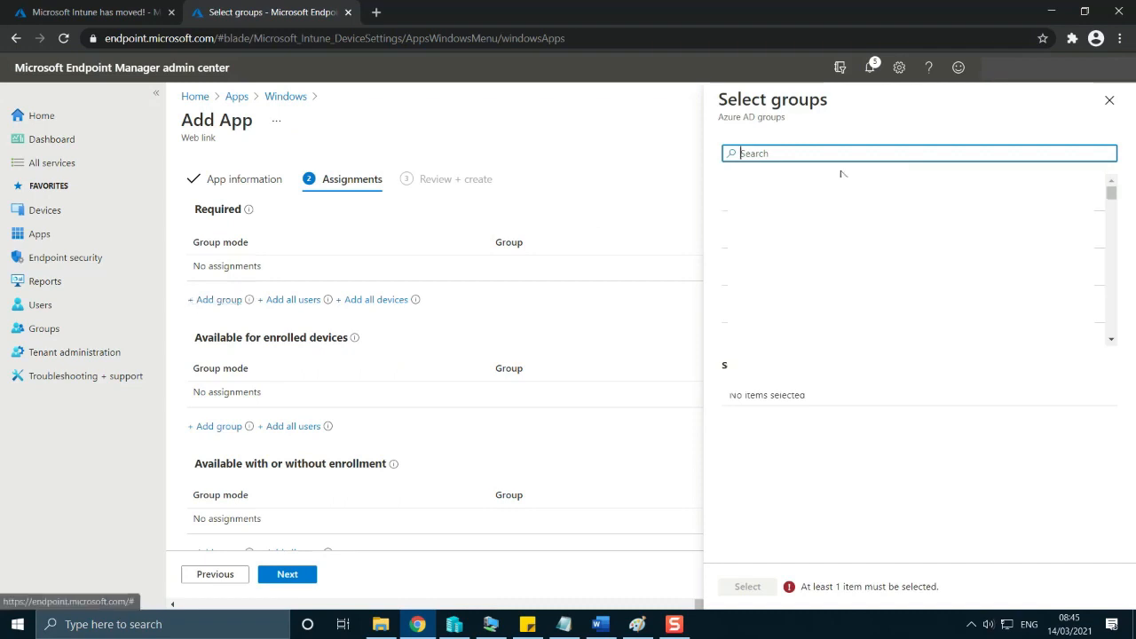
type("intune")
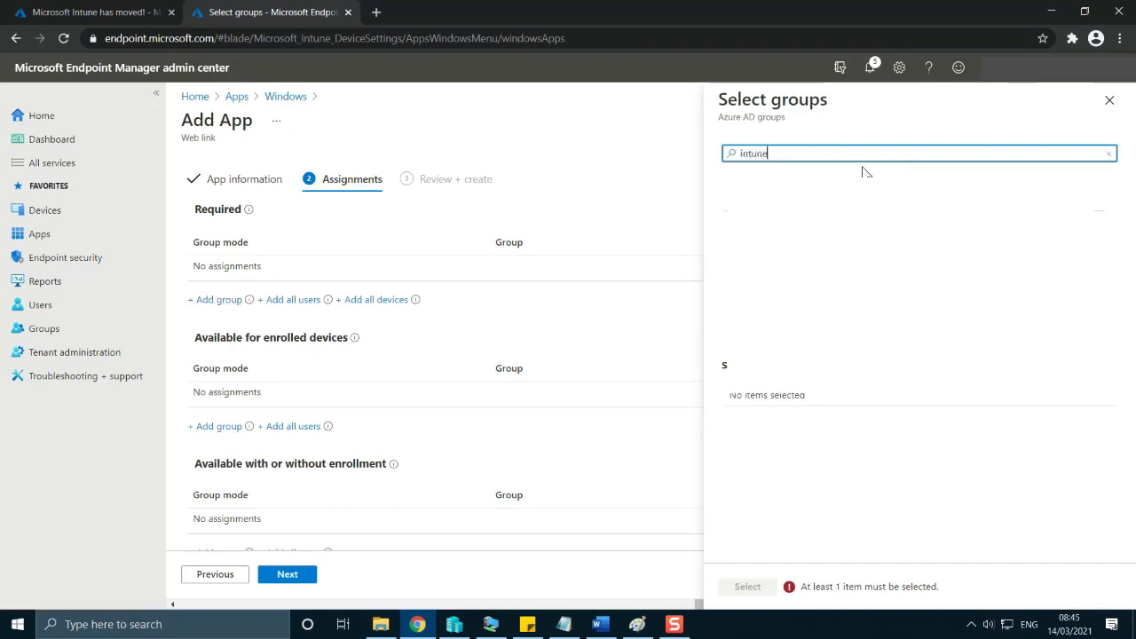
left_click(865, 194)
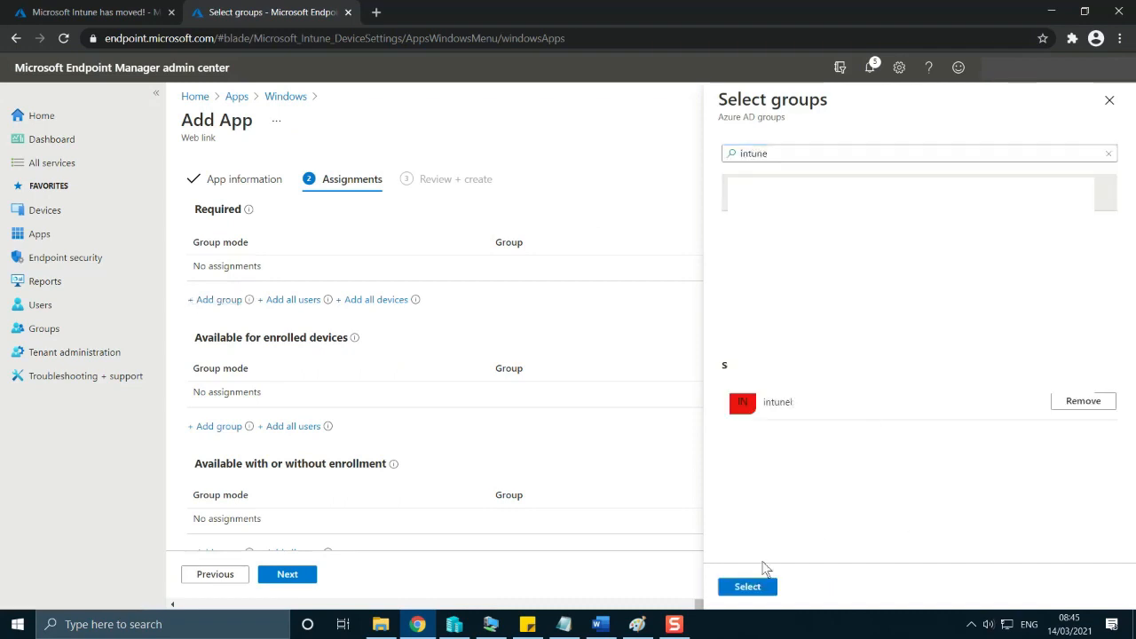
left_click(754, 586)
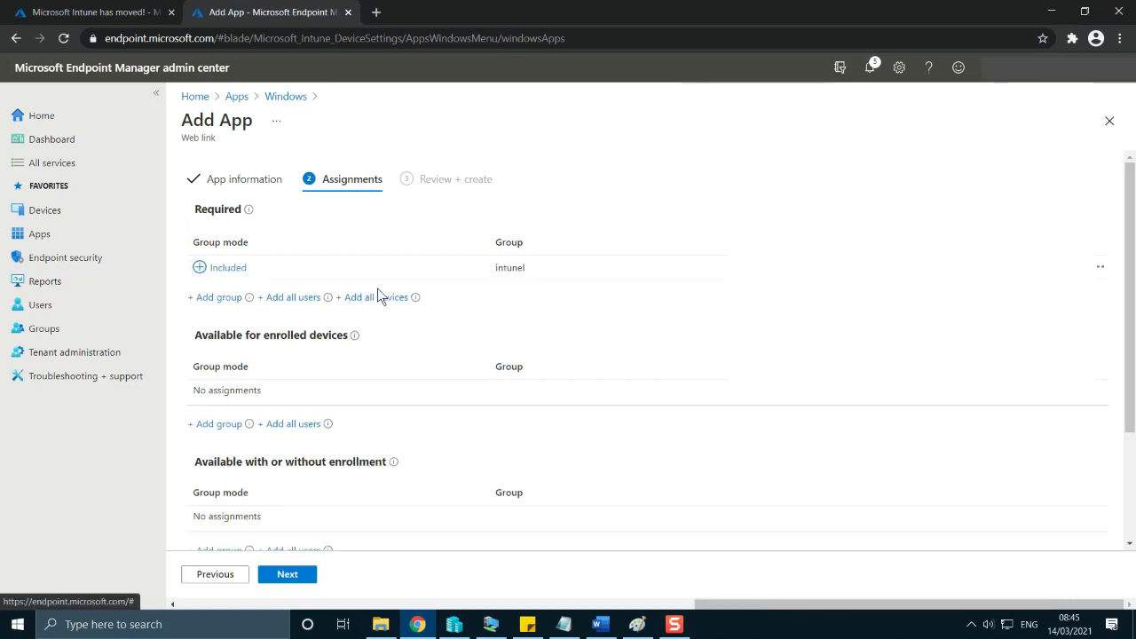
Review the MS Teams web link's summary, including its required group assignment, and create the app.
left_click(287, 574)
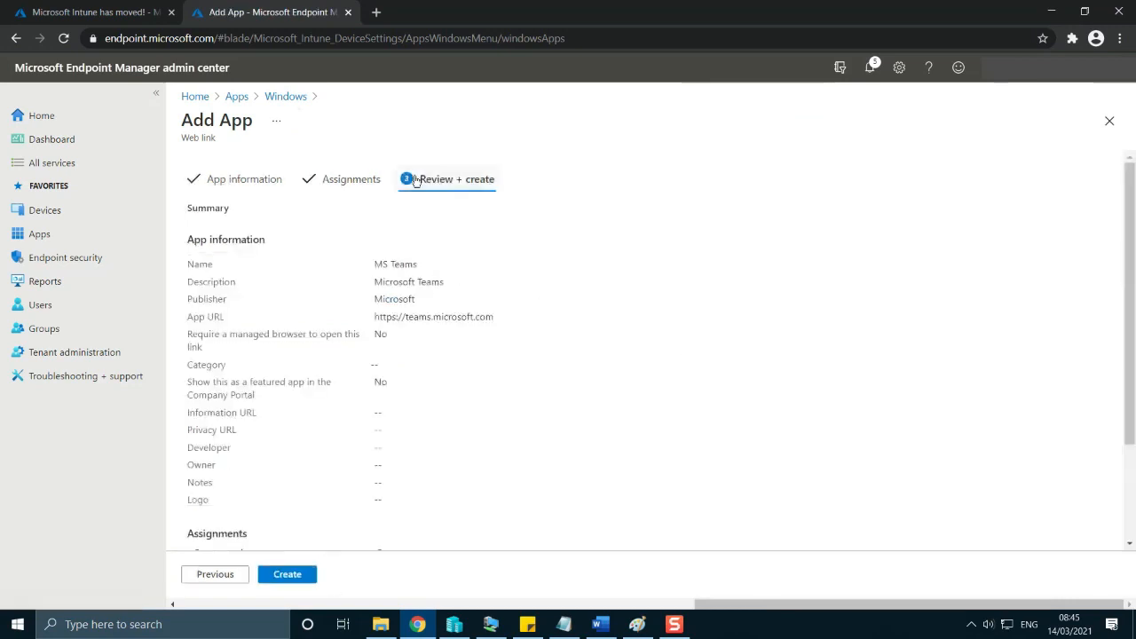
scroll(388, 381, "down", 3)
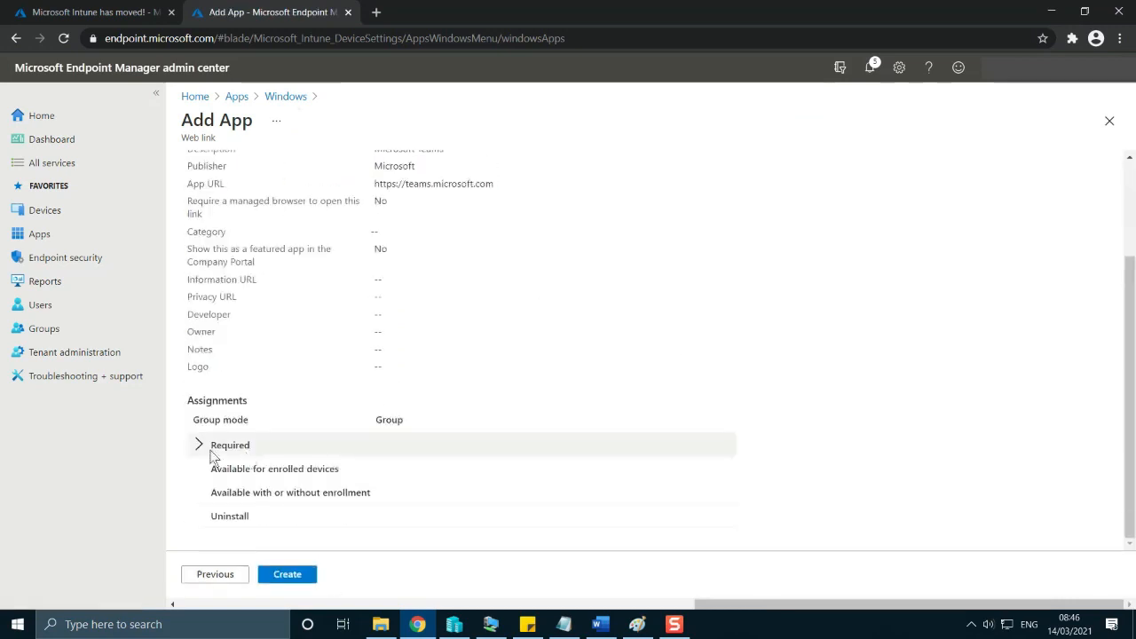
left_click(221, 445)
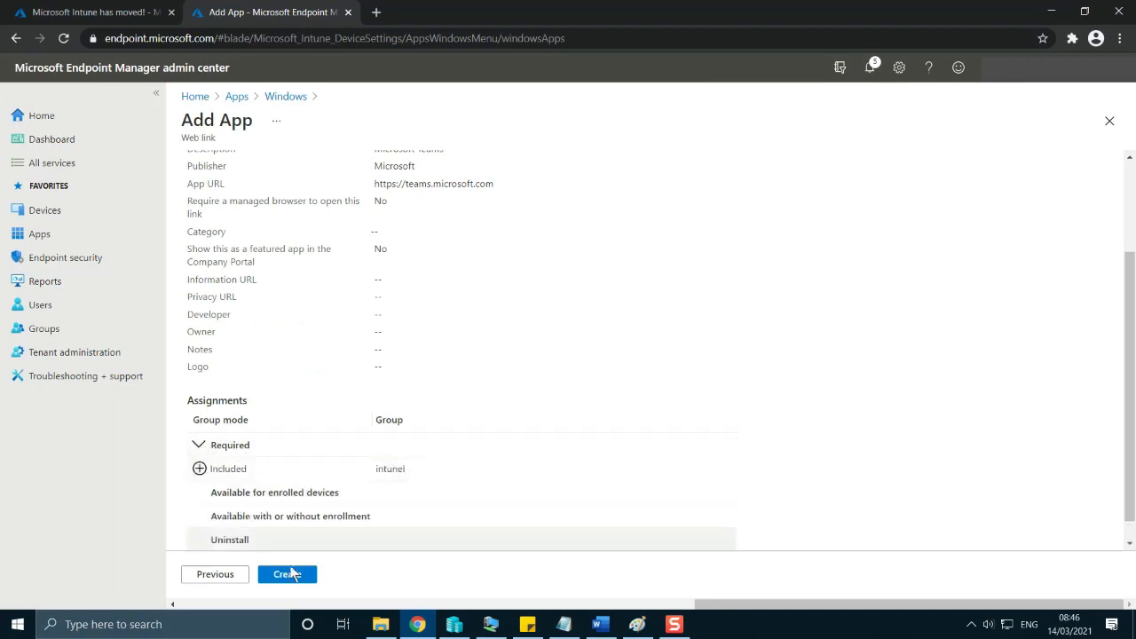
left_click(288, 574)
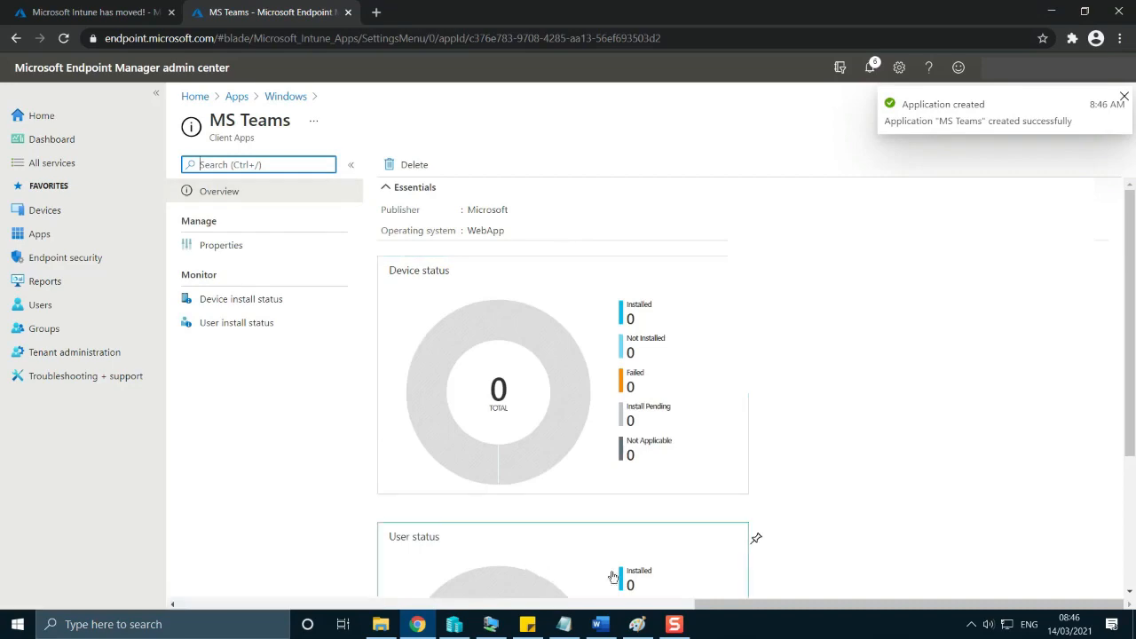
Switch to the Word task list and highlight the item about the PowerShell script to deploy Google Chrome.
left_click(601, 625)
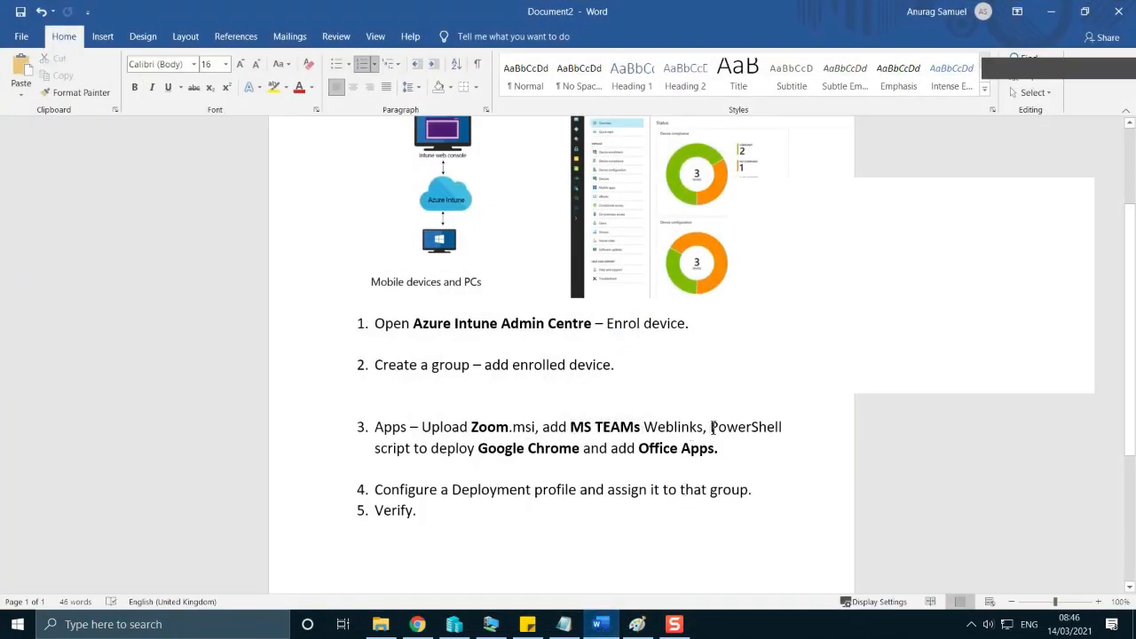
left_click_drag(712, 426, 581, 450)
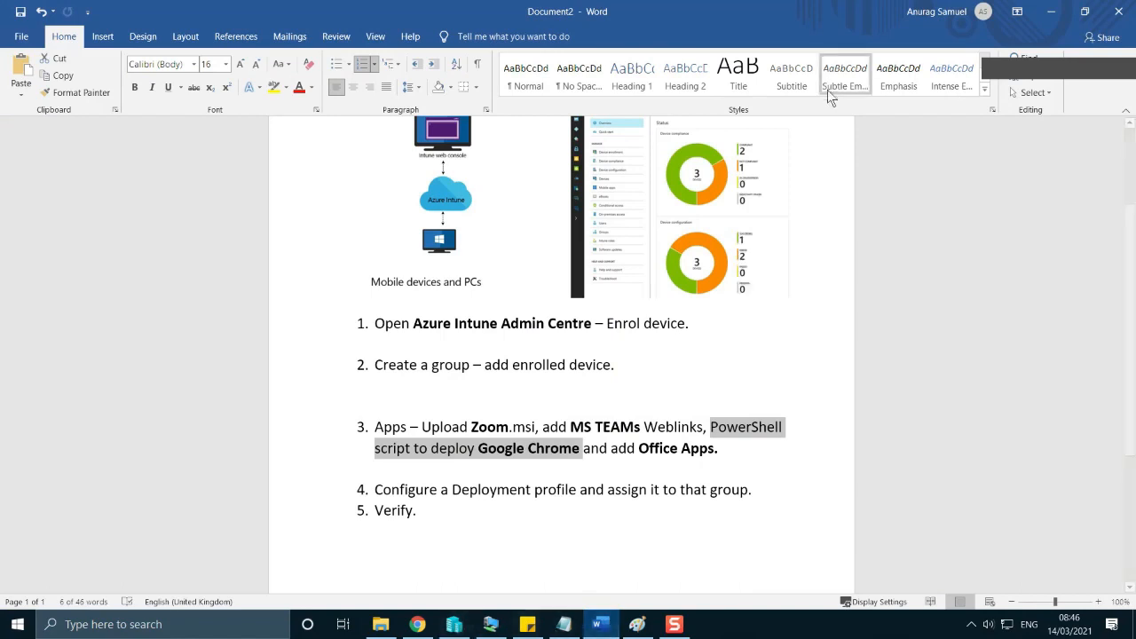
left_click(1051, 11)
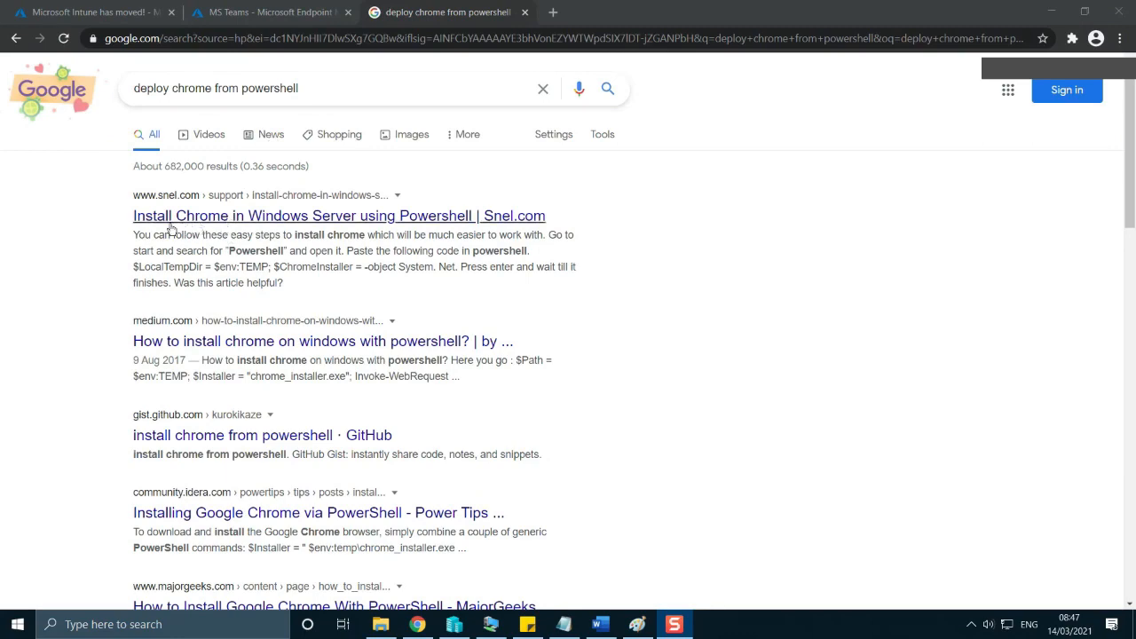
Copy the PowerShell code from the Snel.com article on installing Chrome in Windows Server, then close the article.
left_click(337, 217)
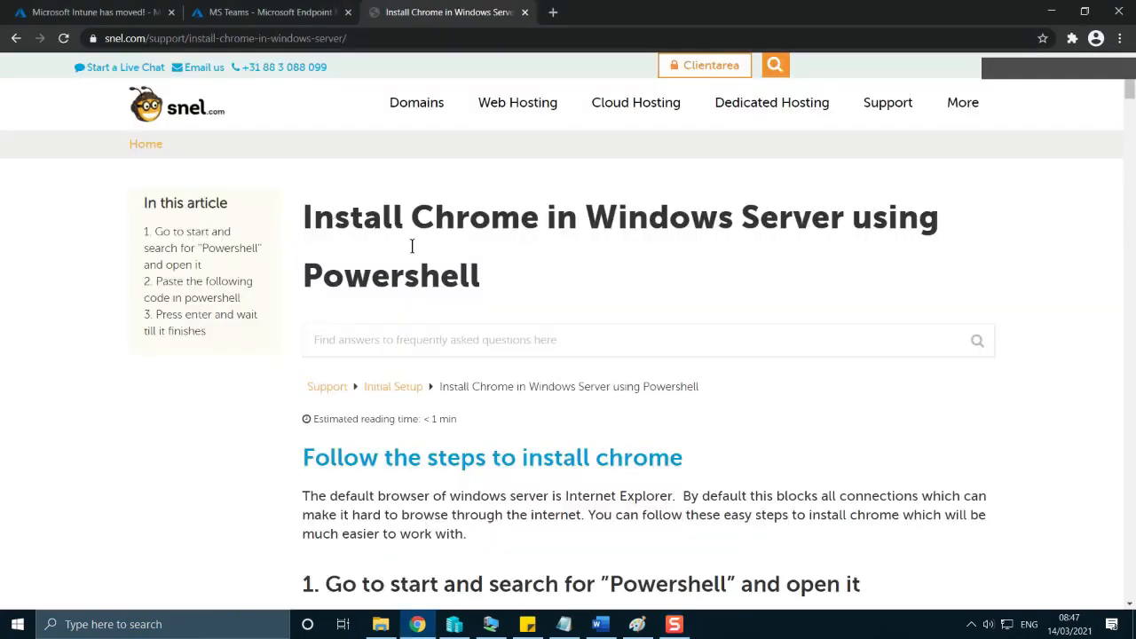
scroll(546, 387, "down", 1)
scroll(547, 388, "down", 10)
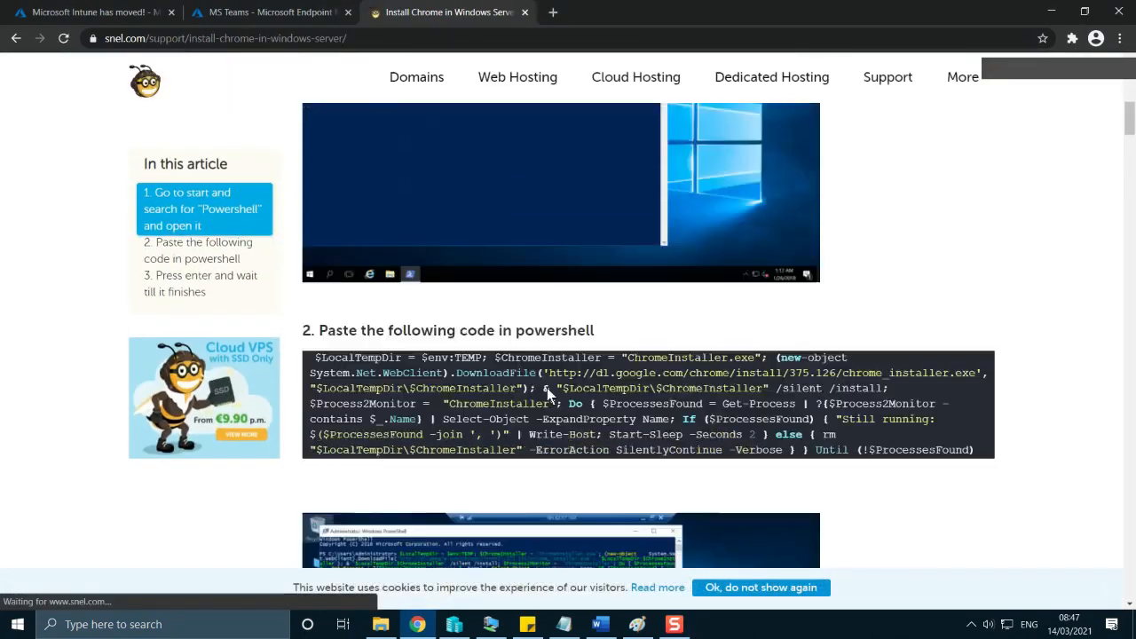
scroll(547, 388, "up", 2)
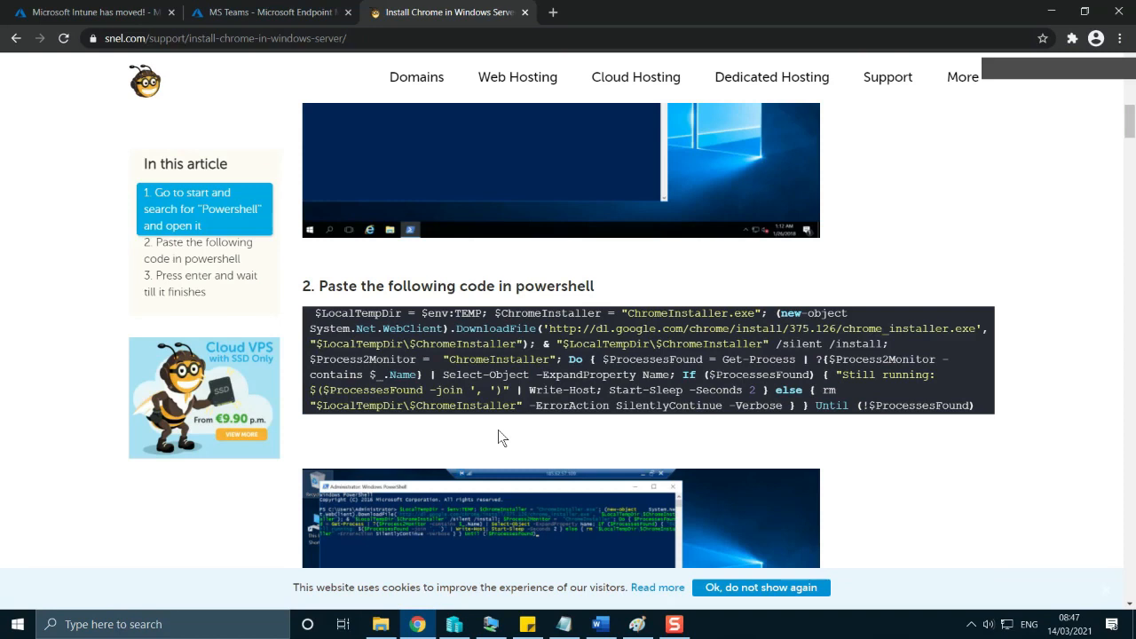
mouse_move(549, 355)
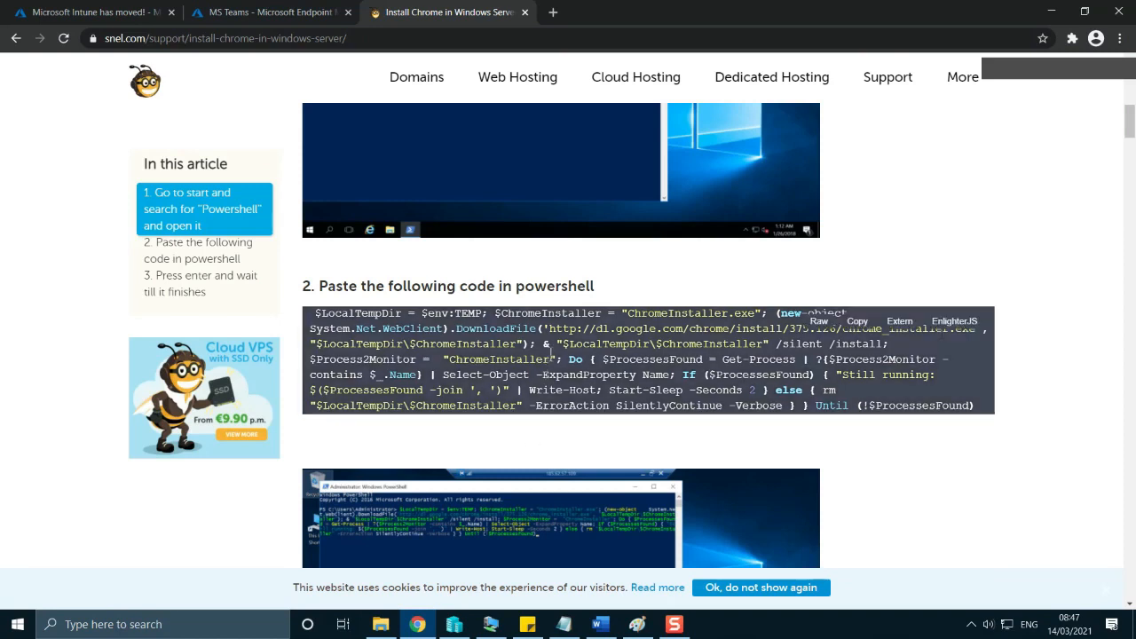
left_click(859, 322)
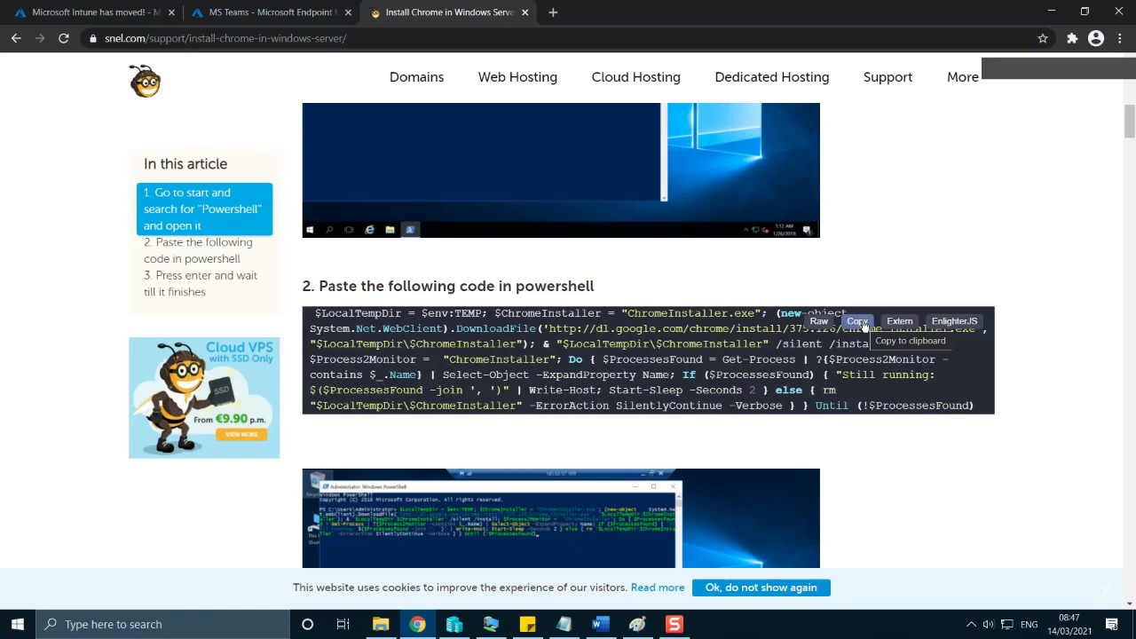
left_click(525, 14)
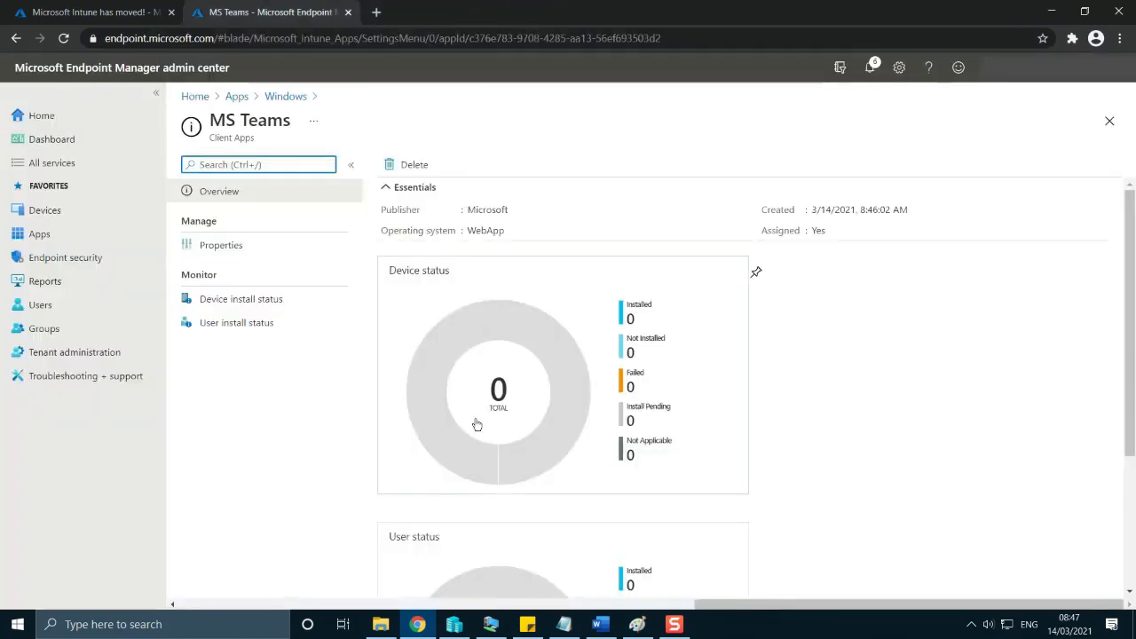
Start adding a Windows 10 PowerShell script under the device scripts.
left_click(39, 214)
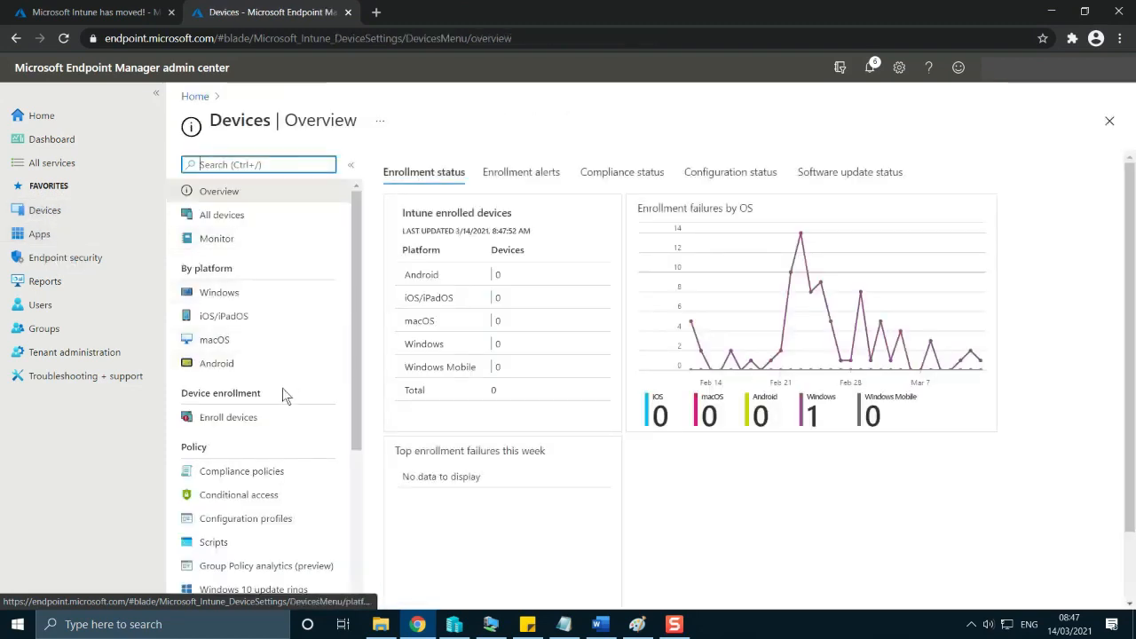
left_click_drag(355, 309, 356, 451)
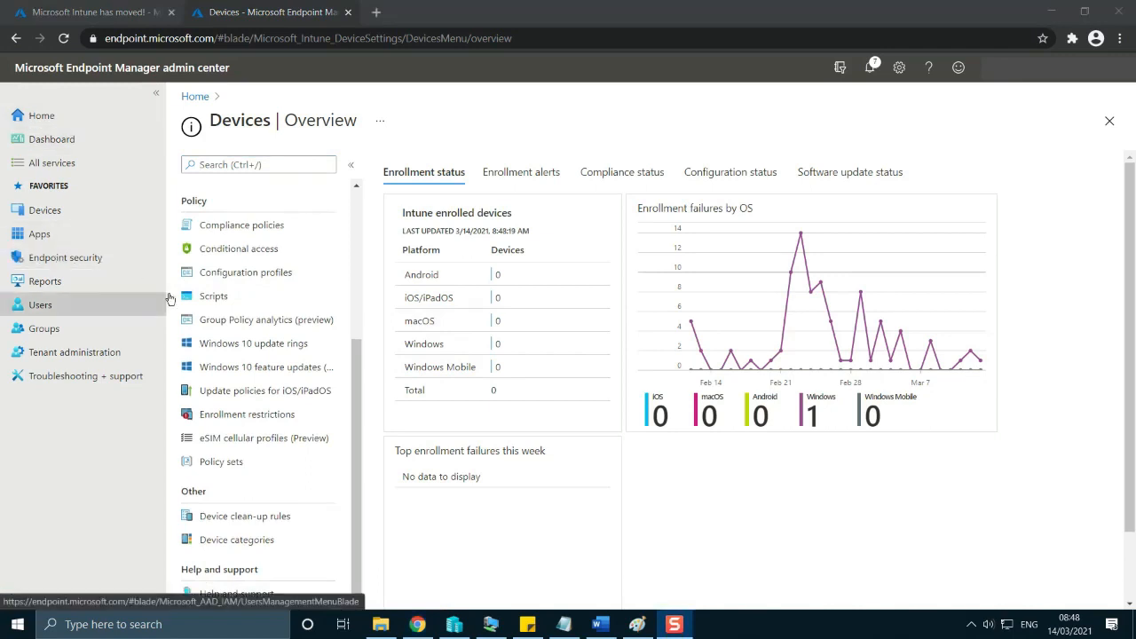
left_click(214, 296)
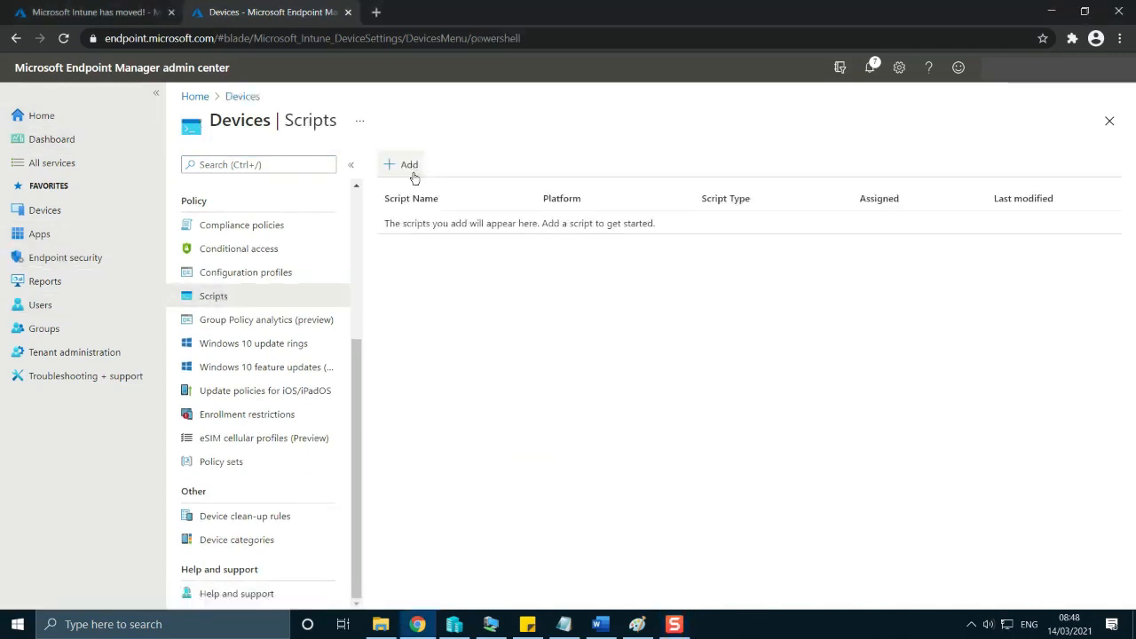
left_click(409, 166)
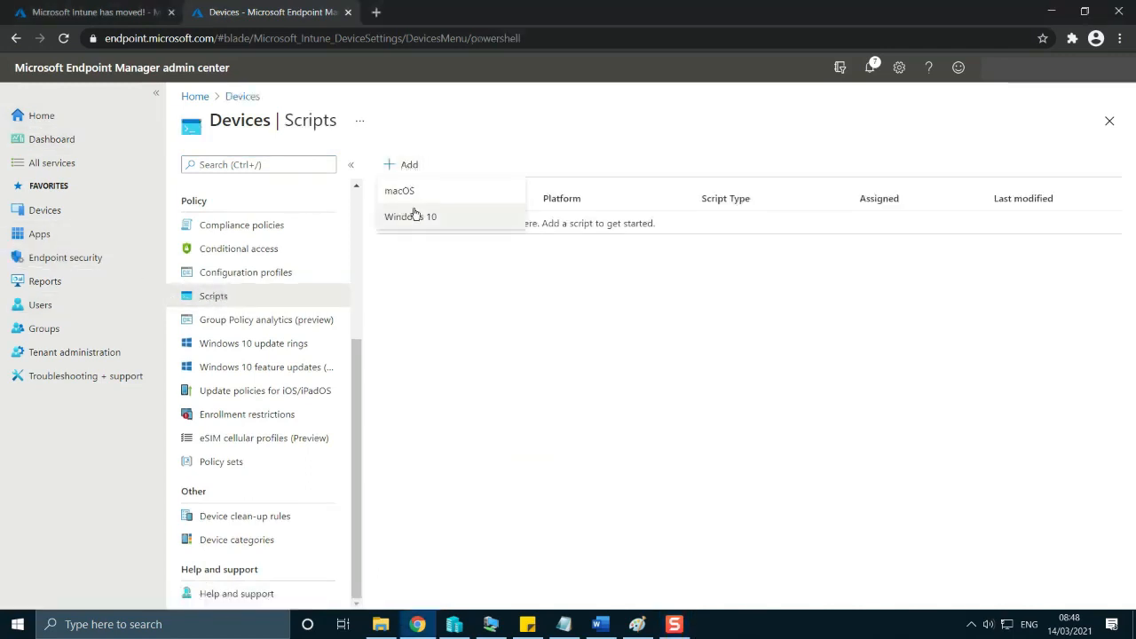
left_click(414, 217)
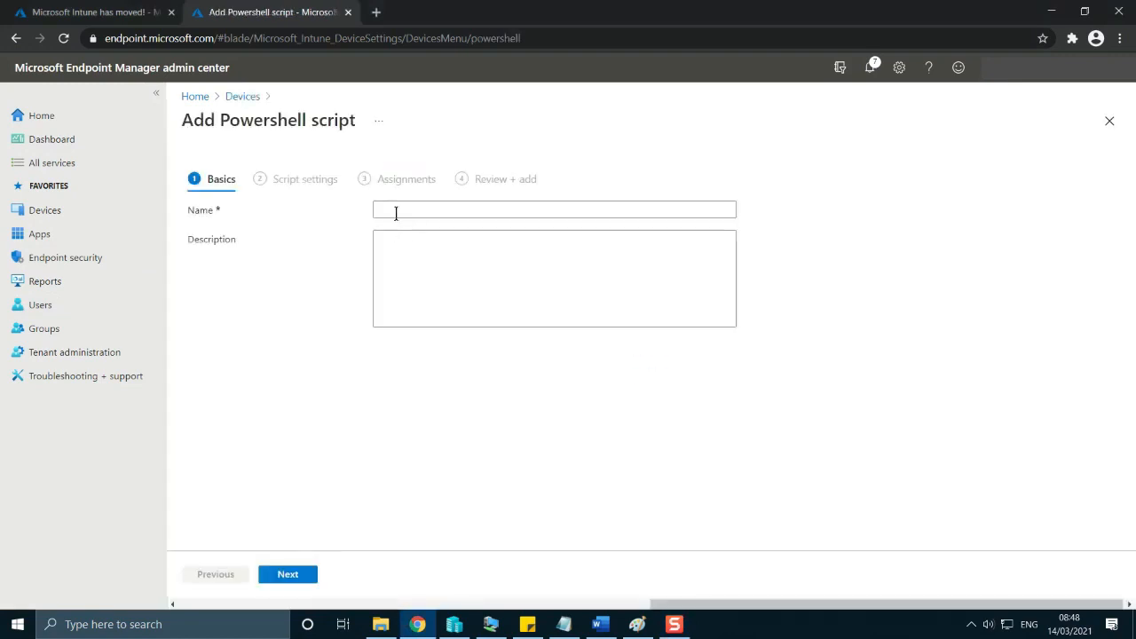
Name the PowerShell script Deploying Chrome Browser, leave its description empty and continue to the script settings.
left_click(396, 212)
type("Deploygin")
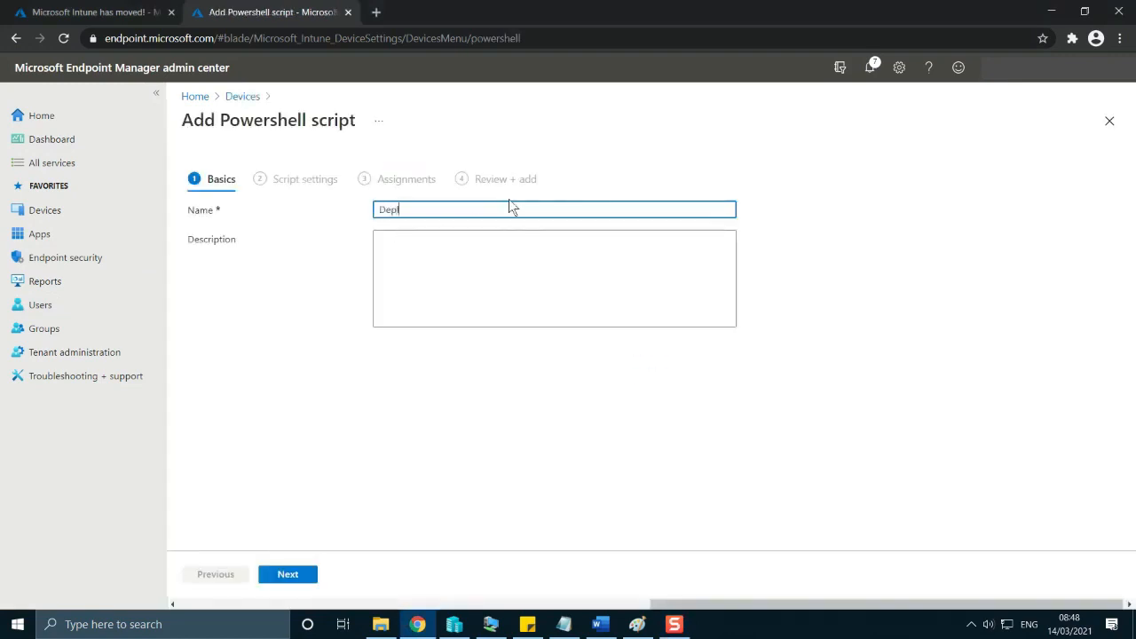
key("BackSpace")
key("BackSpace")
key("BackSpace")
type("ing Chrome Bro")
left_click(435, 277)
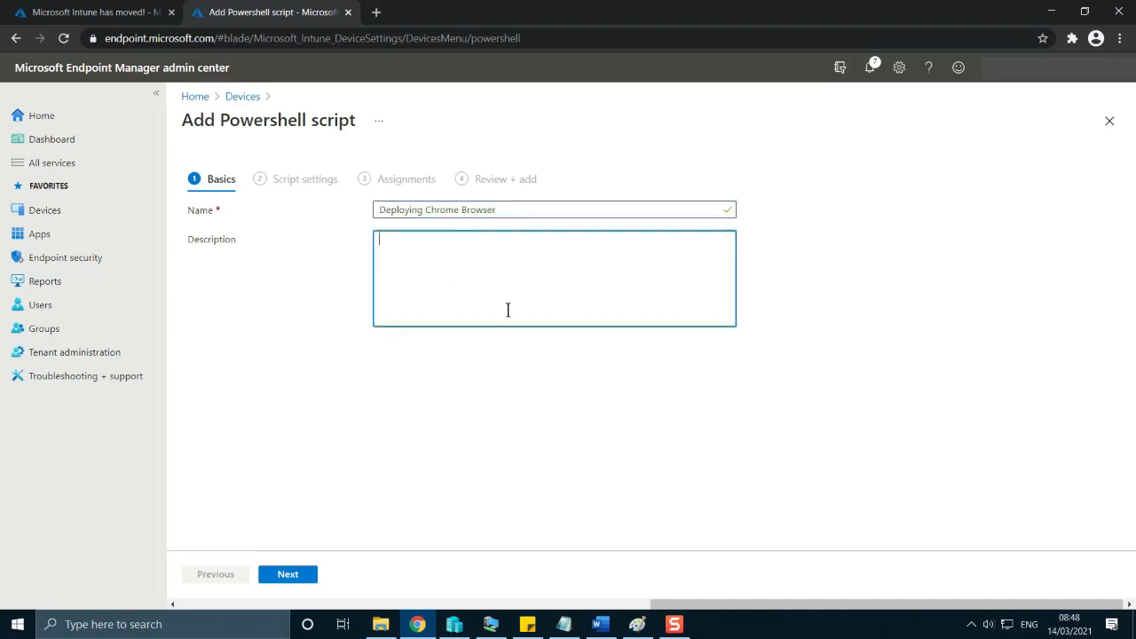
left_click(304, 579)
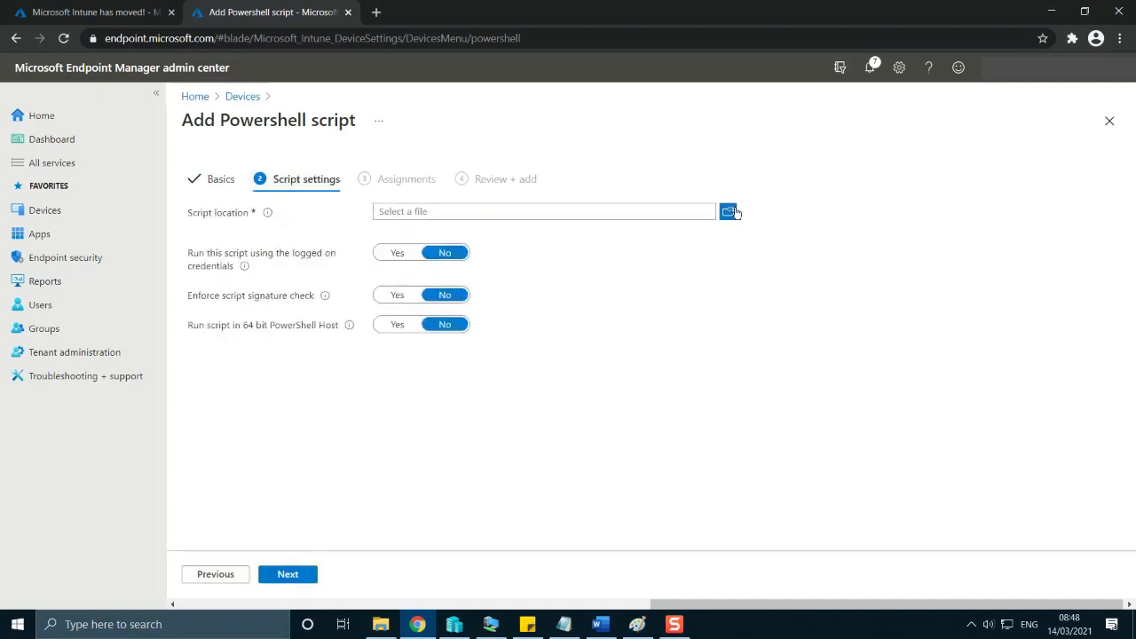
Choose installchrome.ps1 from the Downloads folder as the script file, keep the default run options and continue to the assignments.
left_click(730, 212)
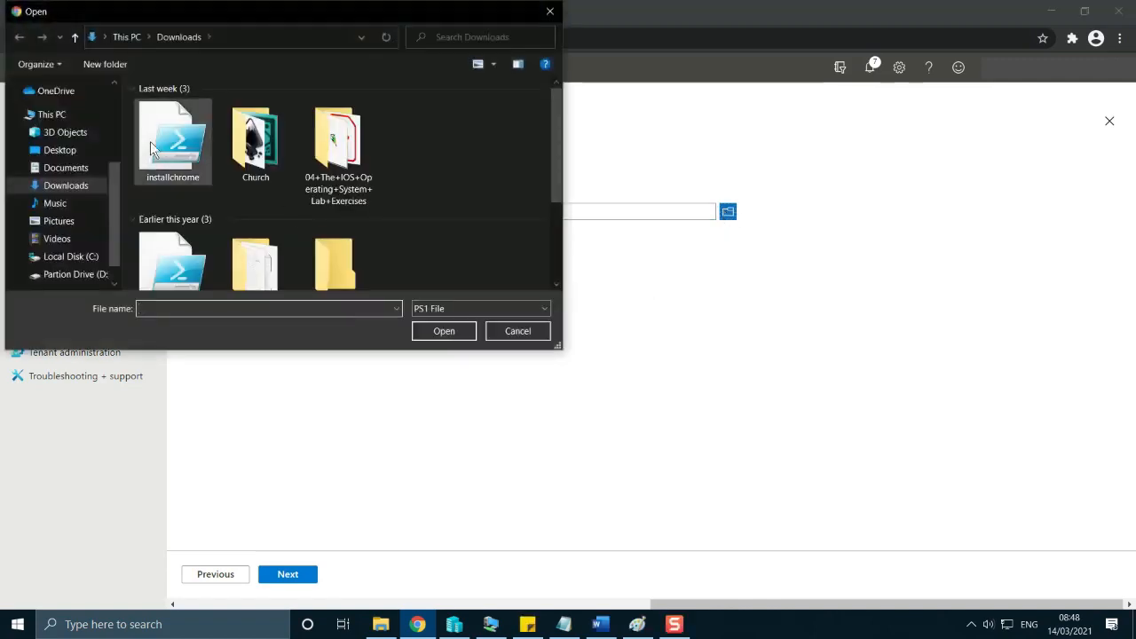
left_click(180, 146)
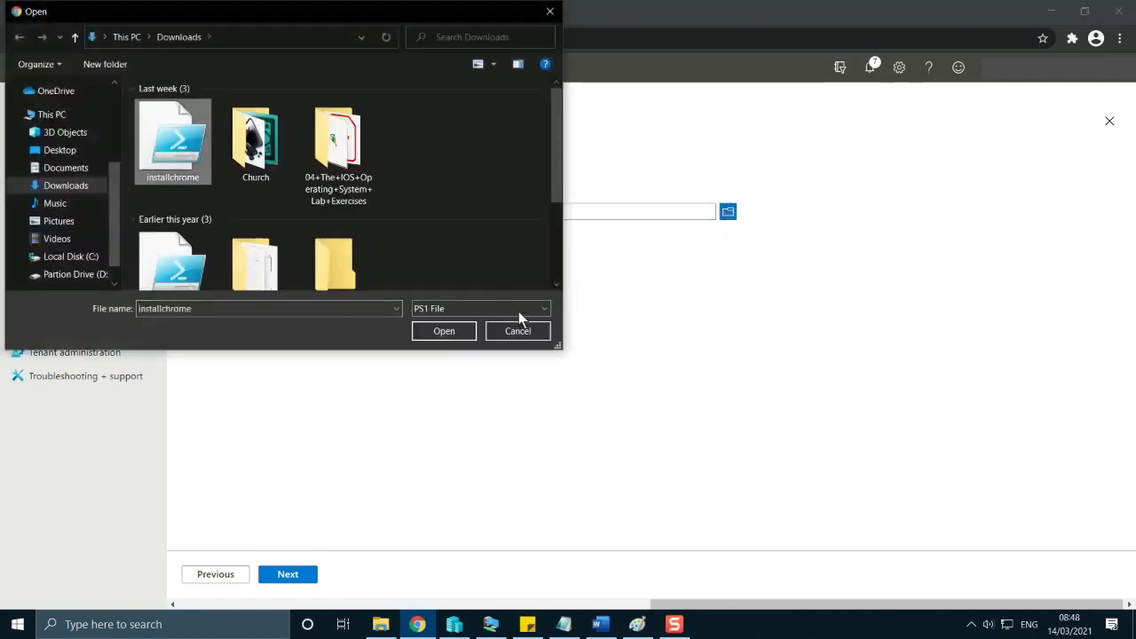
left_click(440, 338)
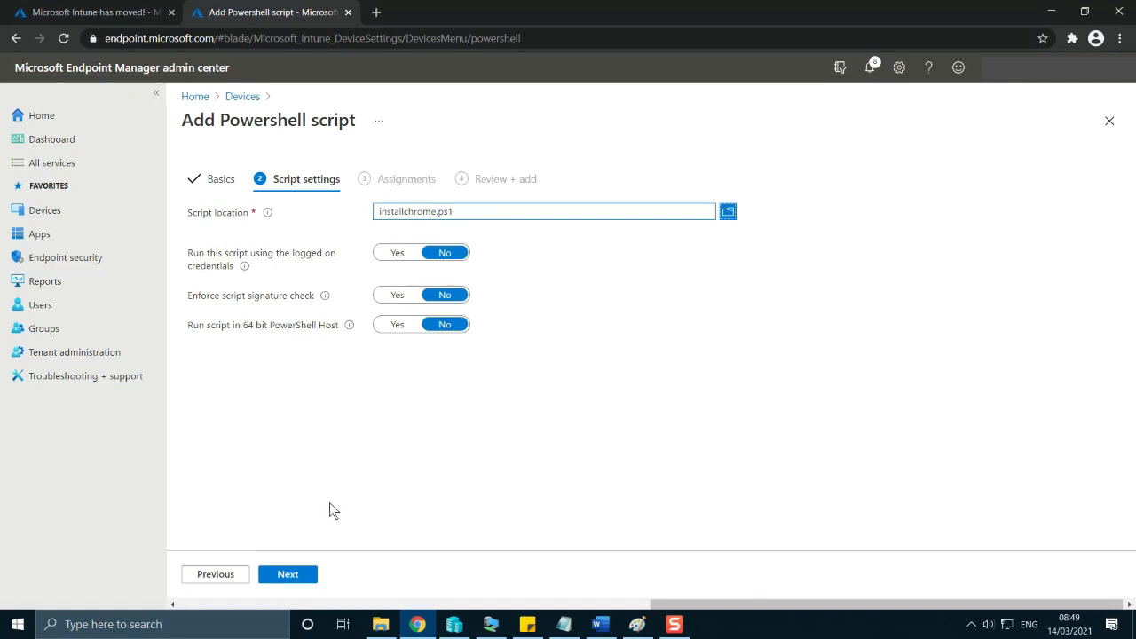
left_click(302, 578)
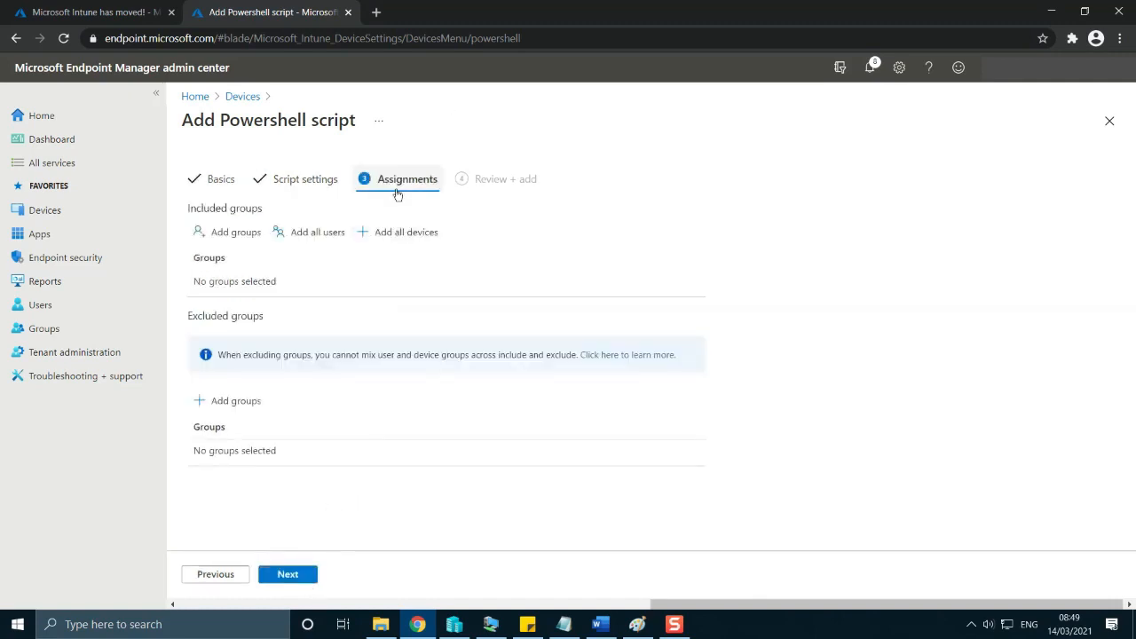
Include the intunel group in the PowerShell script's assignments and proceed to the review summary.
left_click(223, 232)
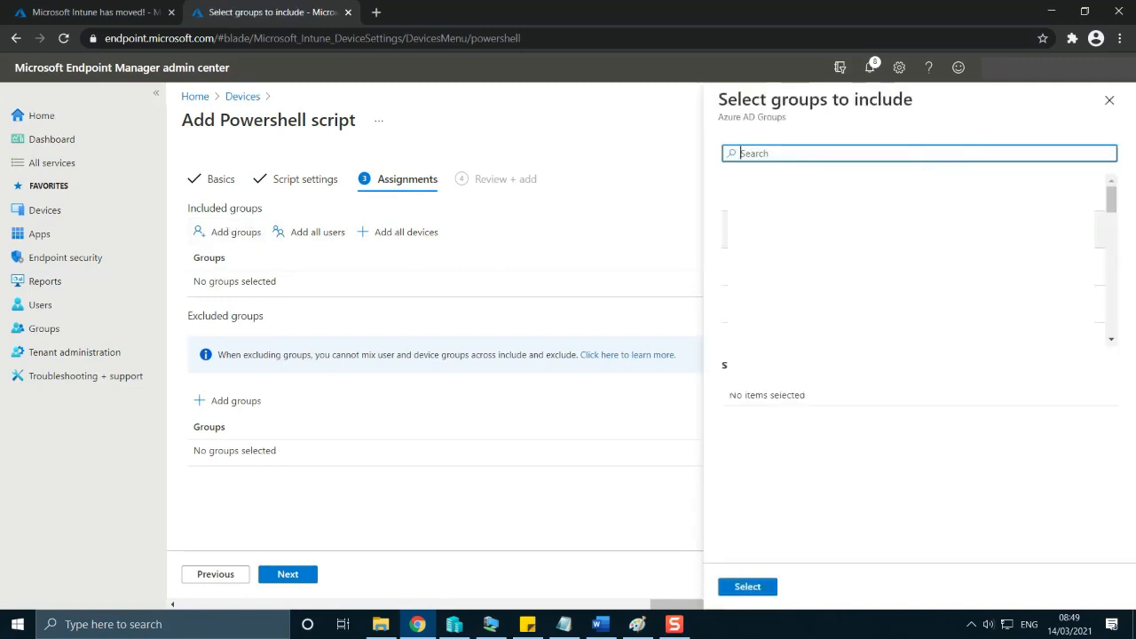
type("intune")
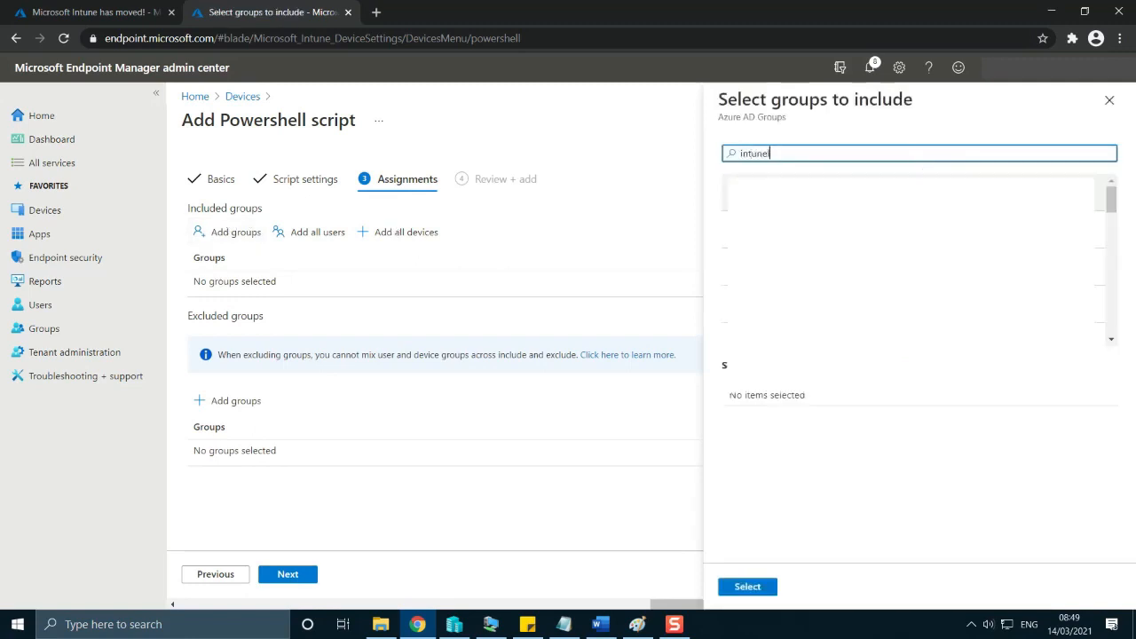
left_click(767, 193)
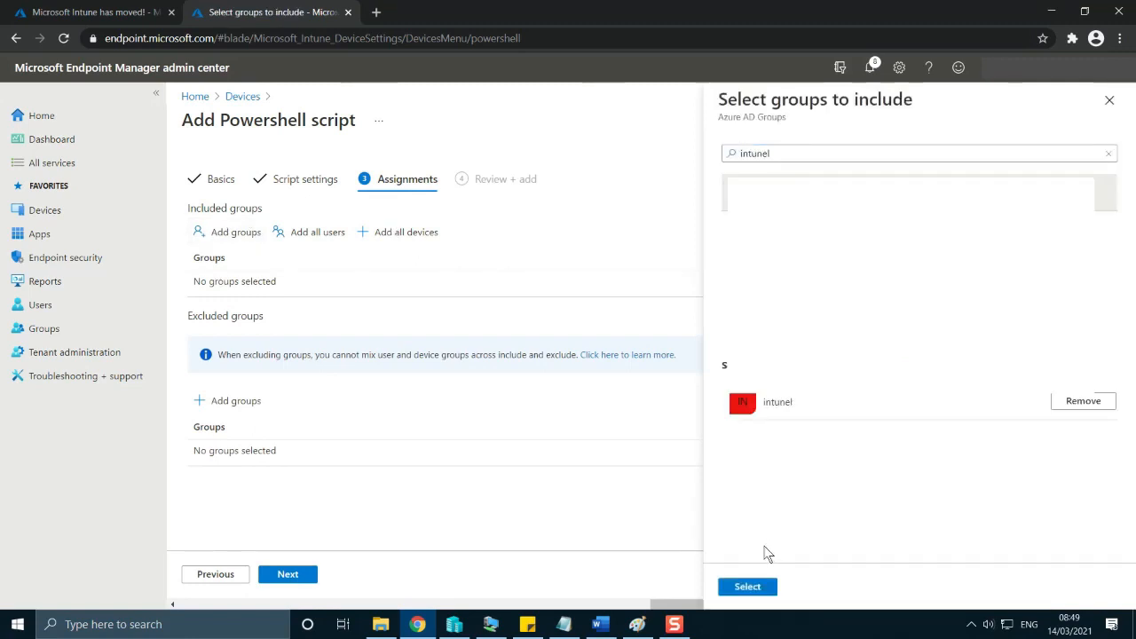
left_click(755, 587)
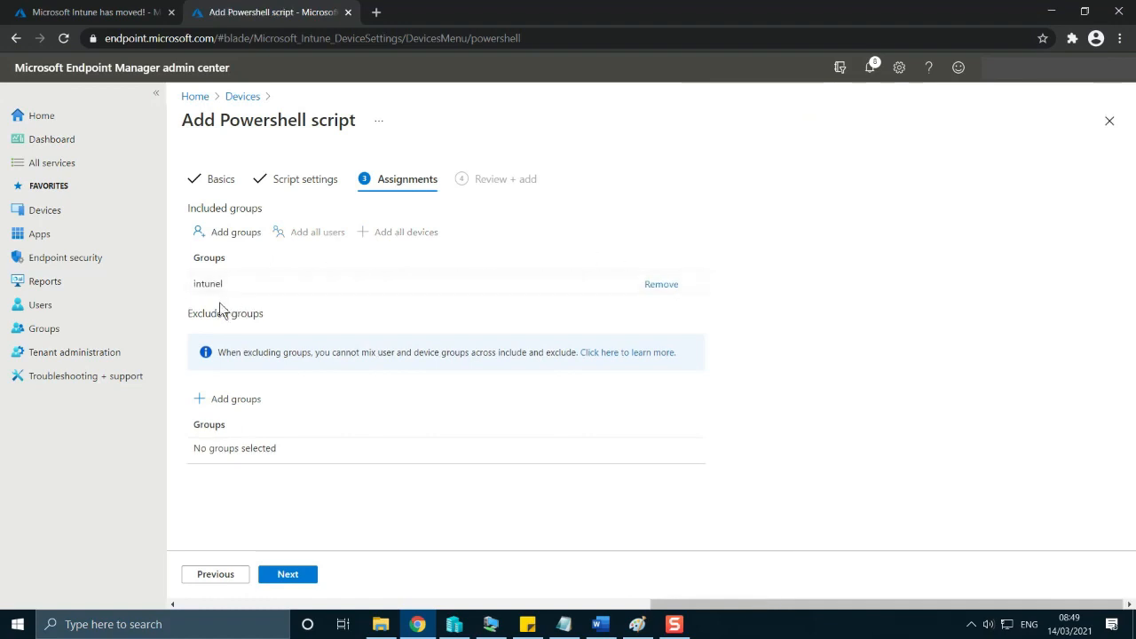
left_click(305, 576)
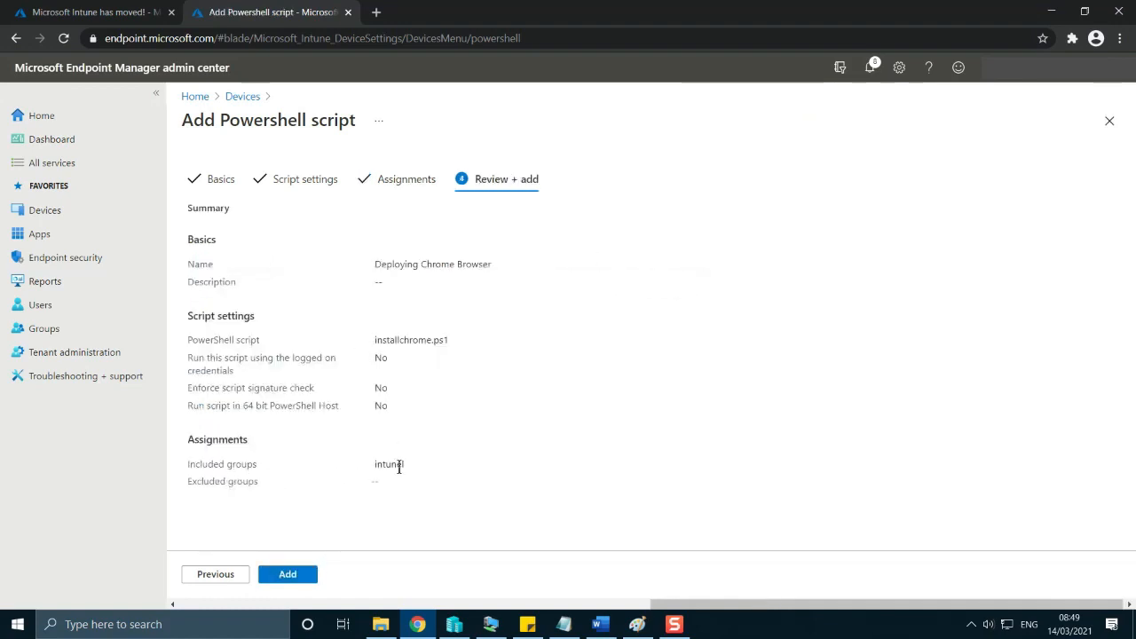
Check the assigned group in the review summary and add the Deploying Chrome Browser script.
left_click_drag(432, 467, 178, 463)
left_click(575, 490)
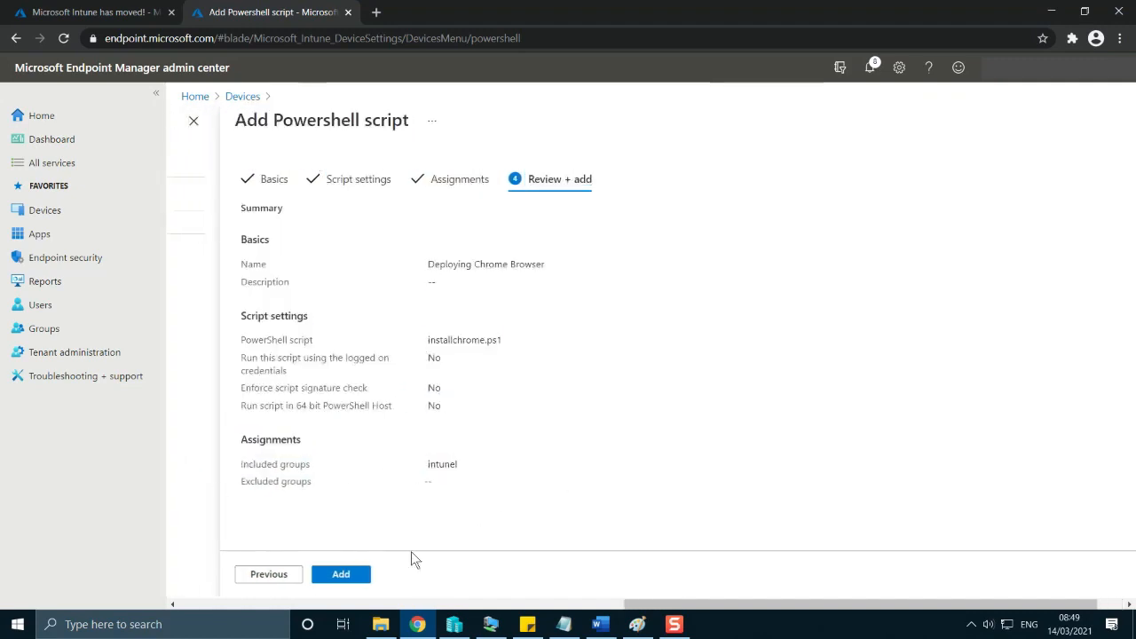
left_click(359, 574)
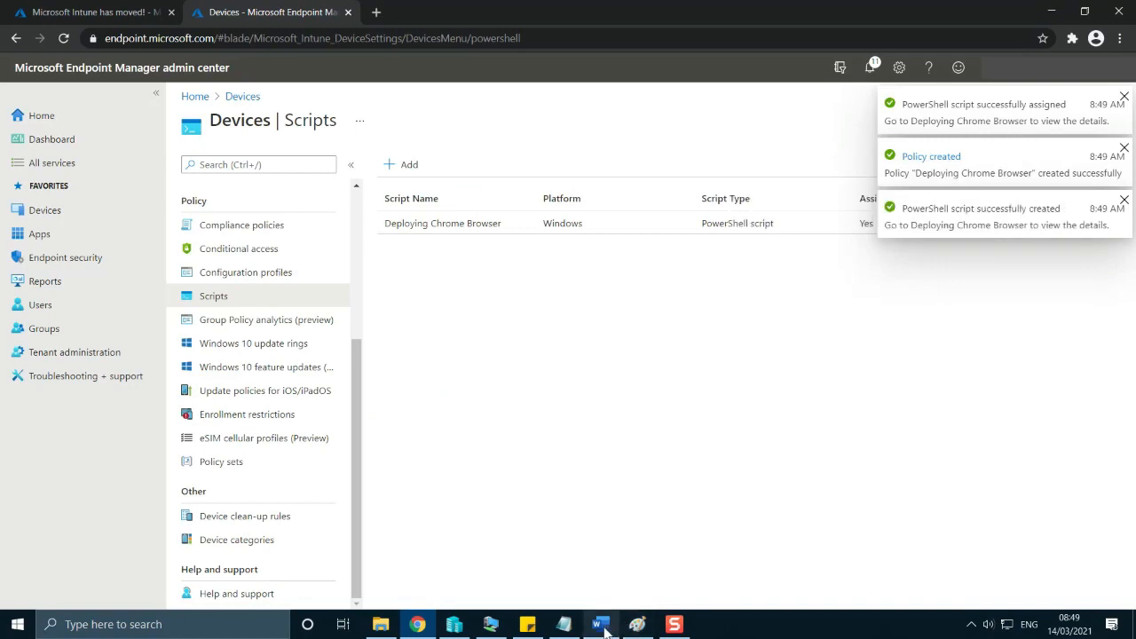
Switch to the Word plan, highlight Office Apps in item 3 and return to the Endpoint Manager admin center.
left_click(577, 559)
left_click(676, 462)
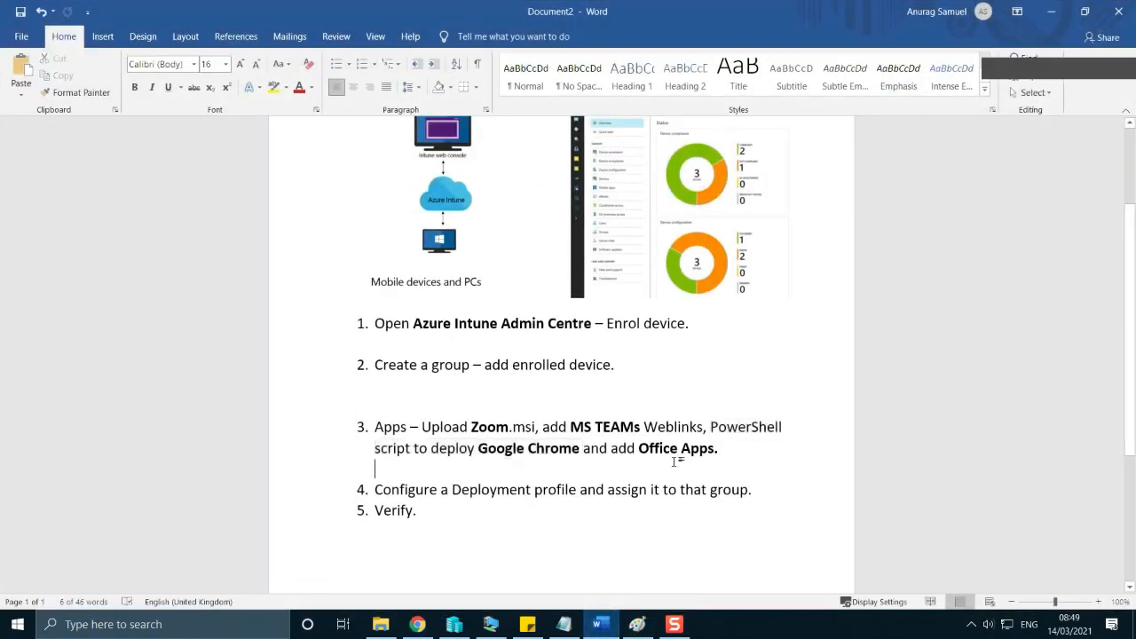
left_click_drag(717, 449, 639, 449)
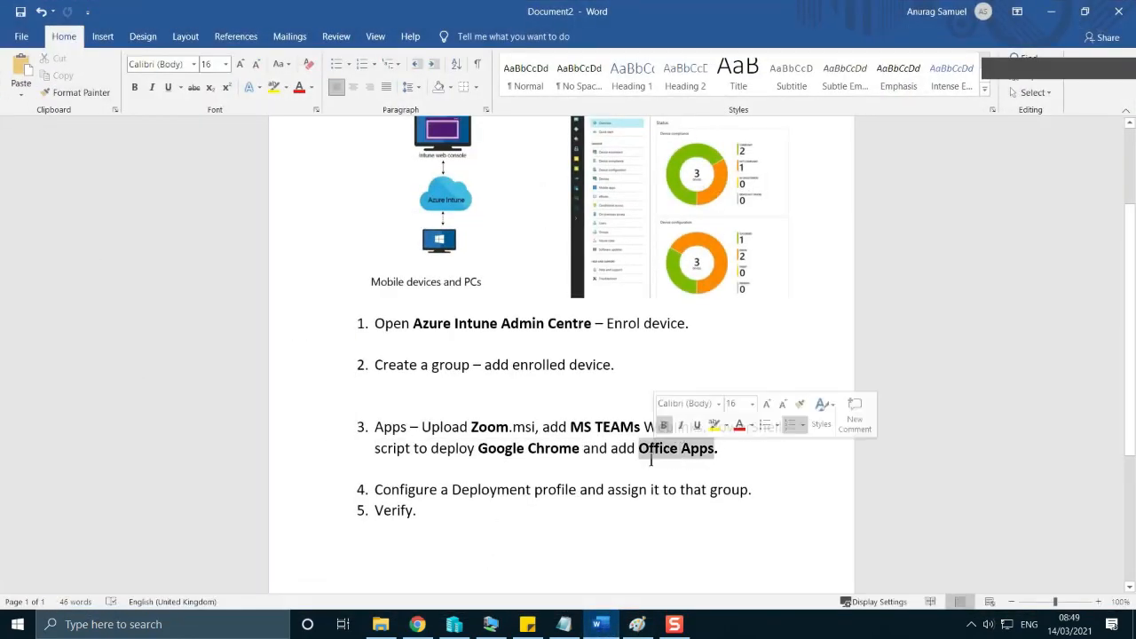
left_click(1051, 12)
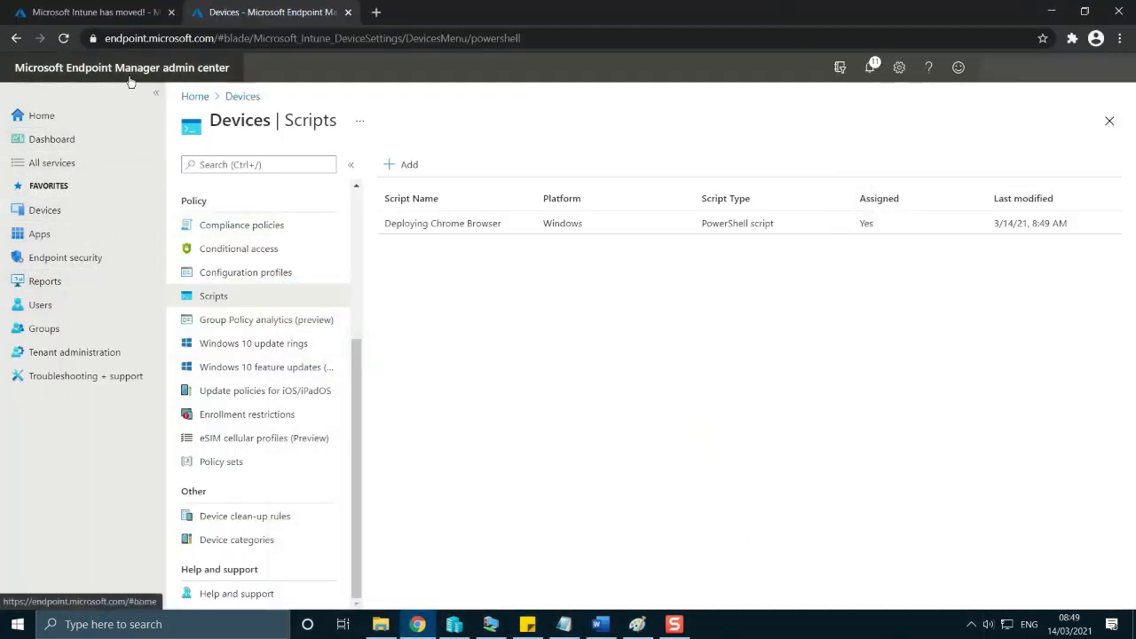
Open the list of Windows apps in the Apps section.
left_click(39, 236)
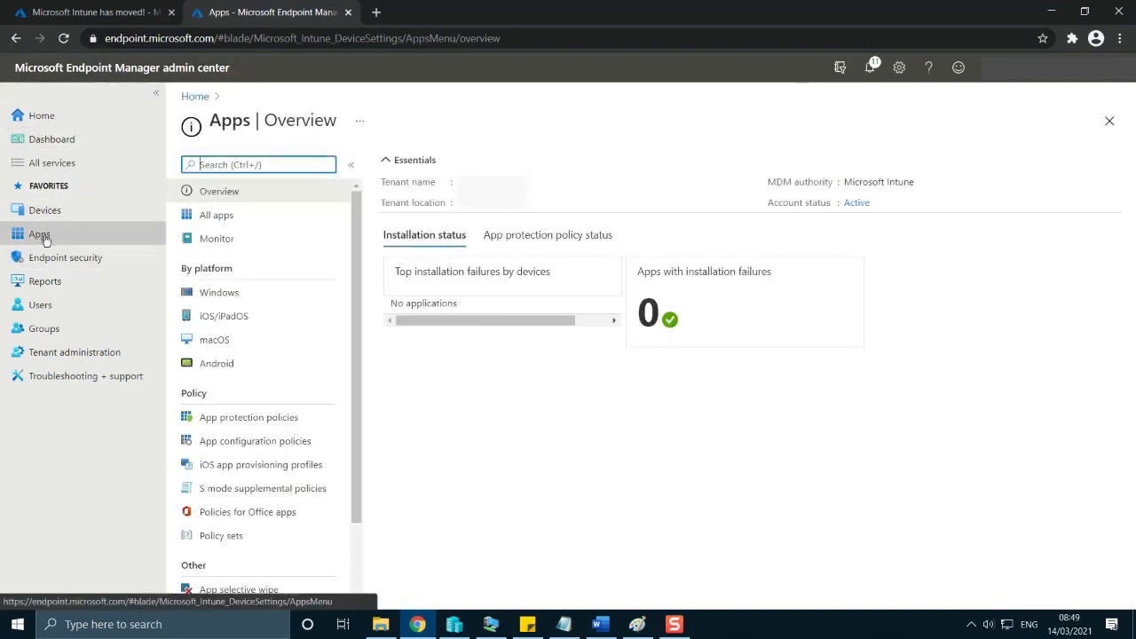
left_click(255, 294)
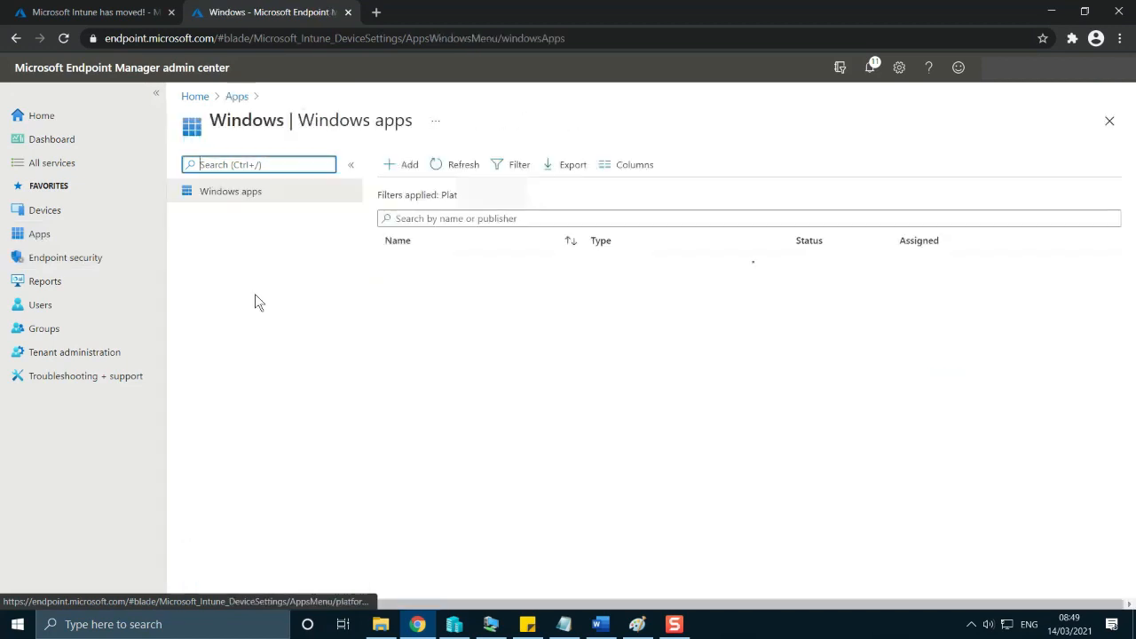
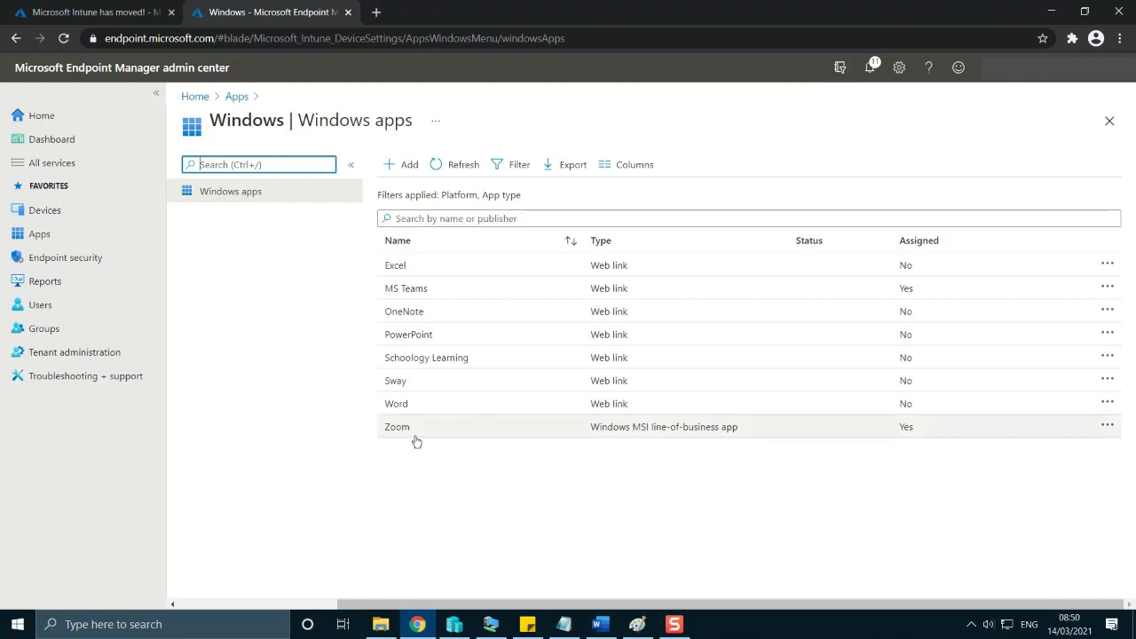
Start adding a new app of the Microsoft 365 Apps type for Windows 10.
left_click(398, 164)
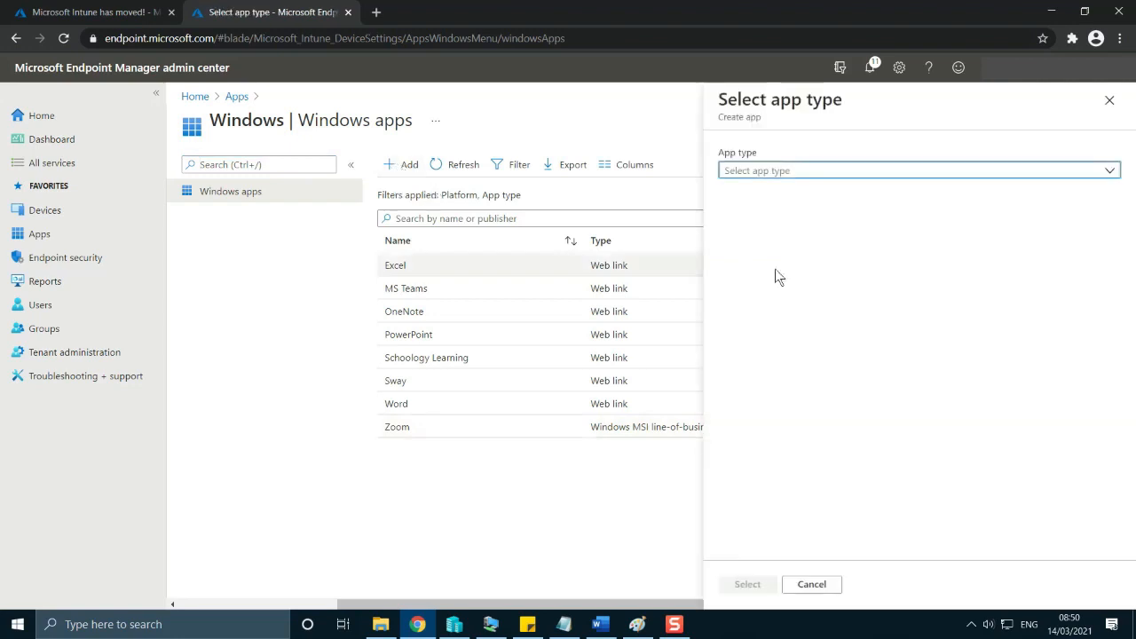
left_click(1109, 171)
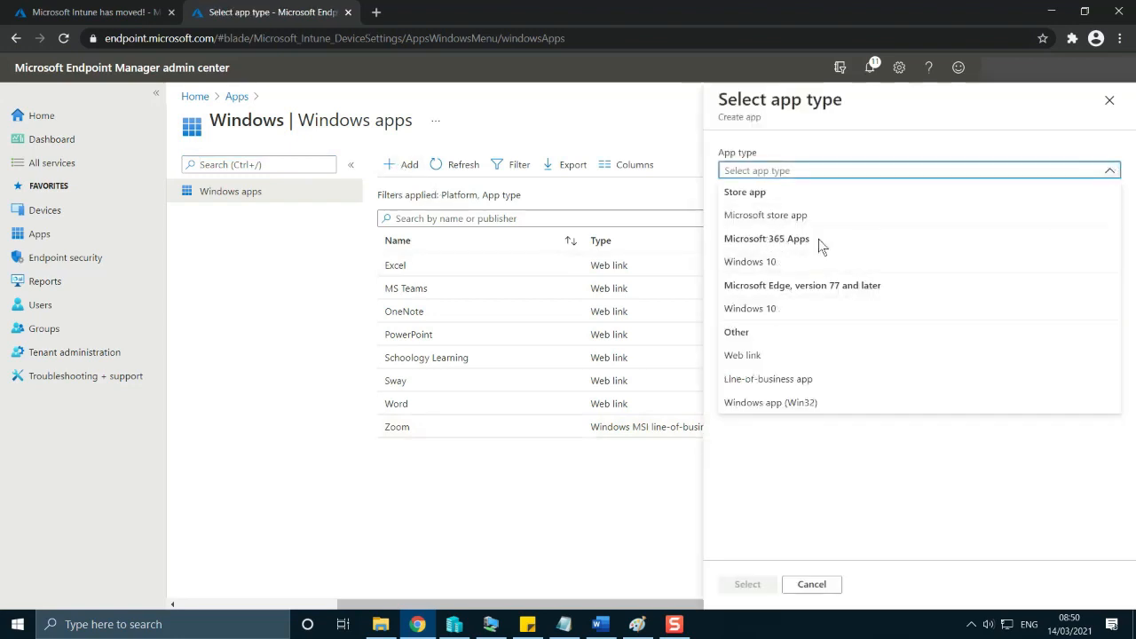
left_click(767, 263)
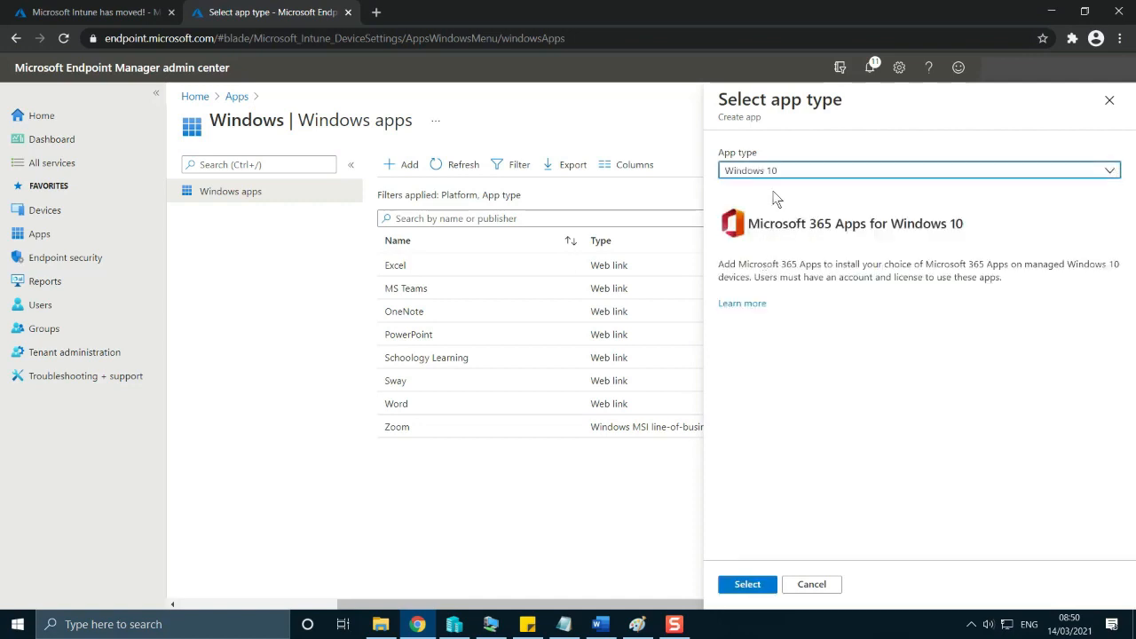
left_click(748, 584)
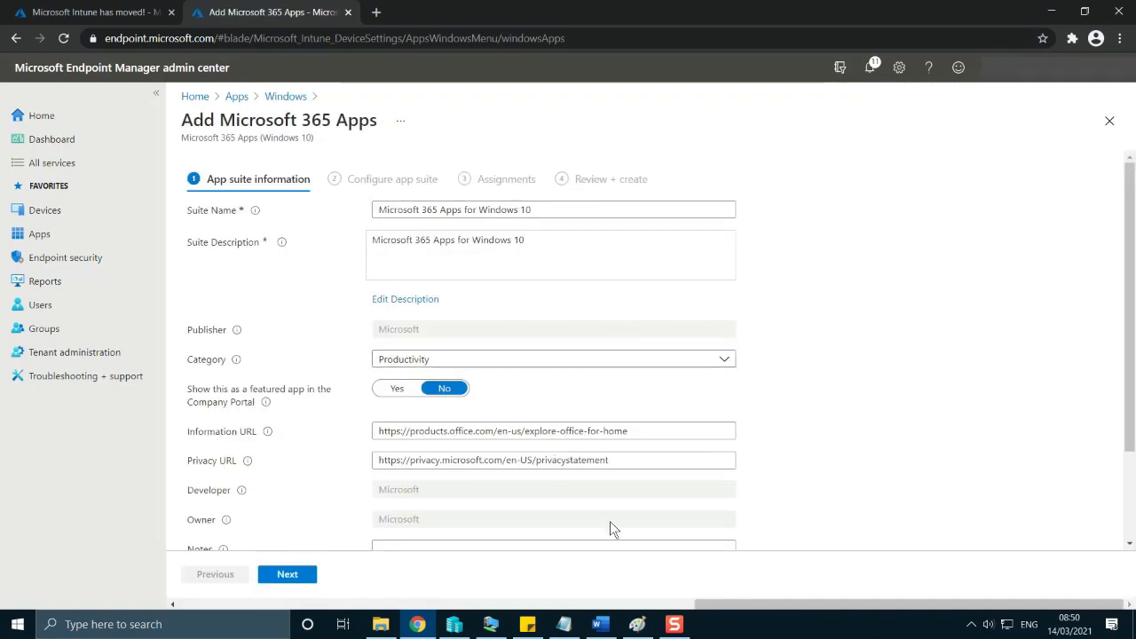
Look through the default suite information, keep it and proceed to the app suite configuration.
scroll(610, 524, "down", 3)
scroll(610, 527, "up", 3)
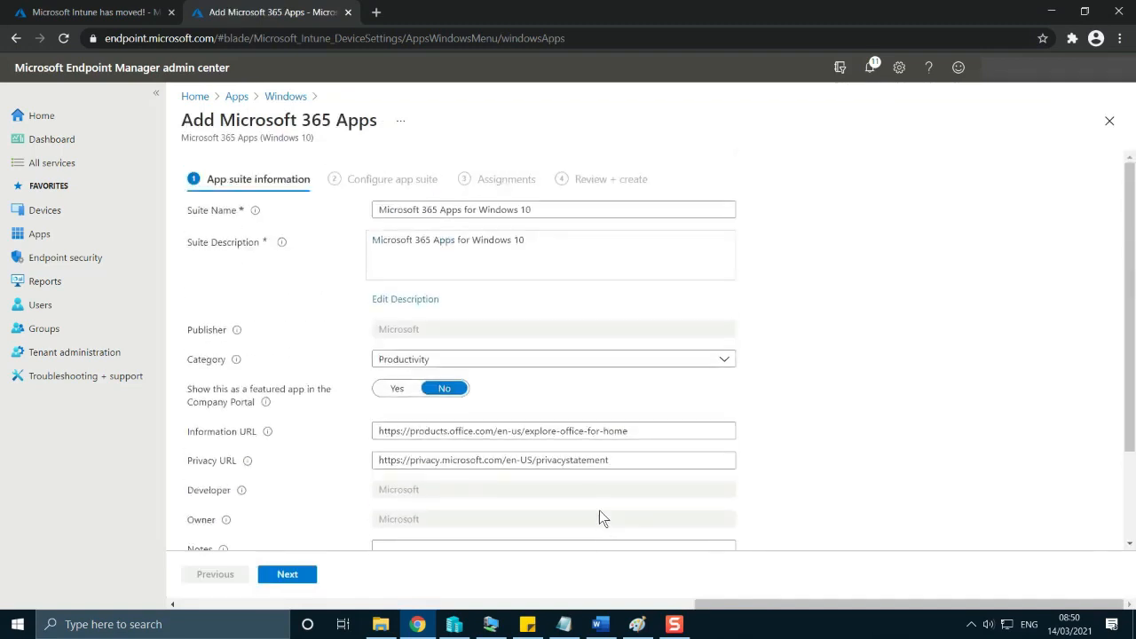
scroll(600, 518, "down", 3)
left_click(288, 575)
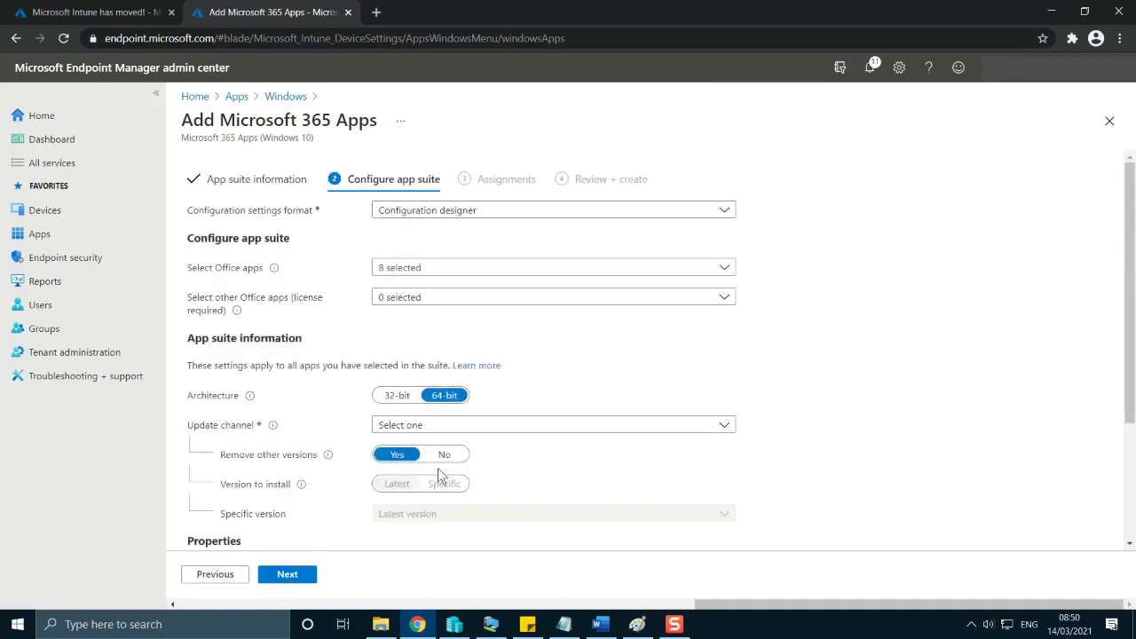
Examine the app suite settings and the Architecture explanation, and choose English (en-us) as the Office language to install.
scroll(435, 435, "down", 2)
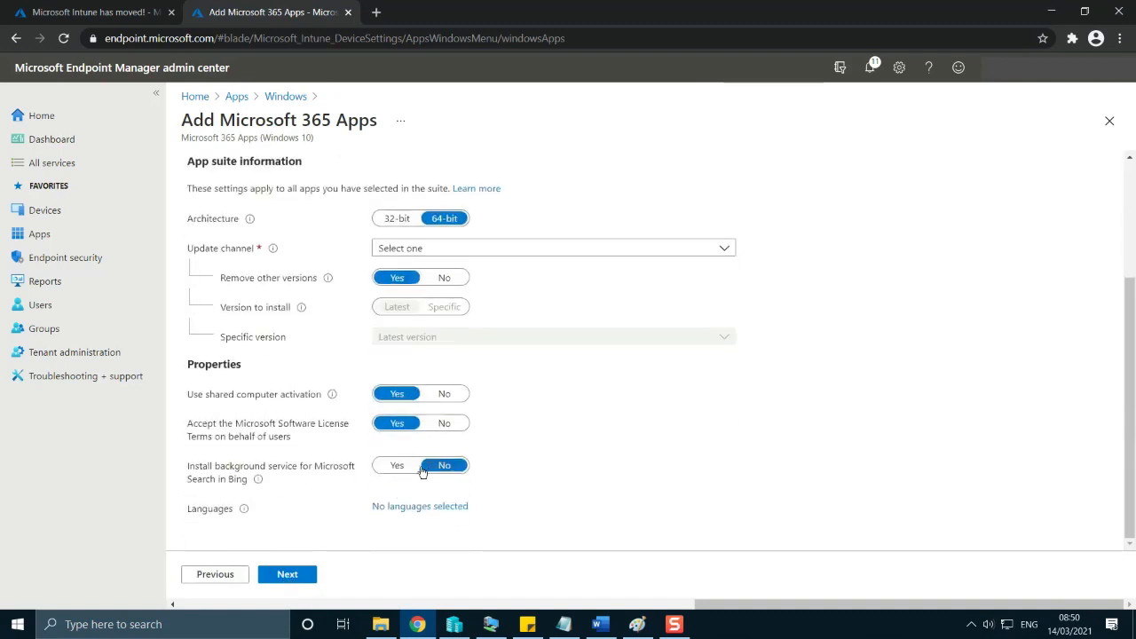
scroll(382, 418, "up", 2)
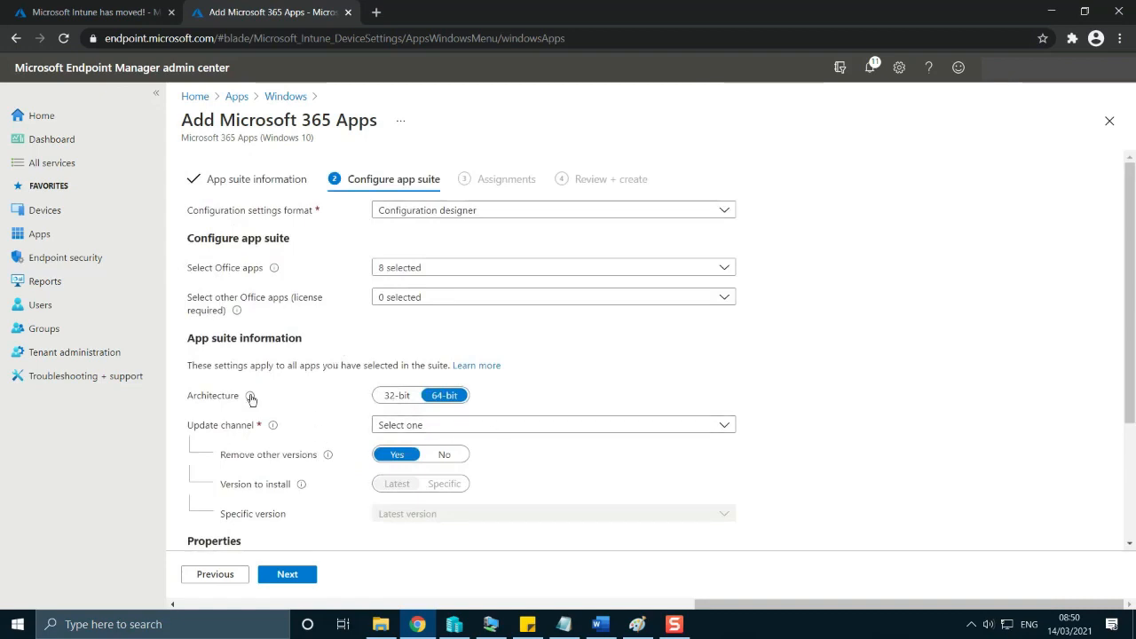
mouse_move(252, 399)
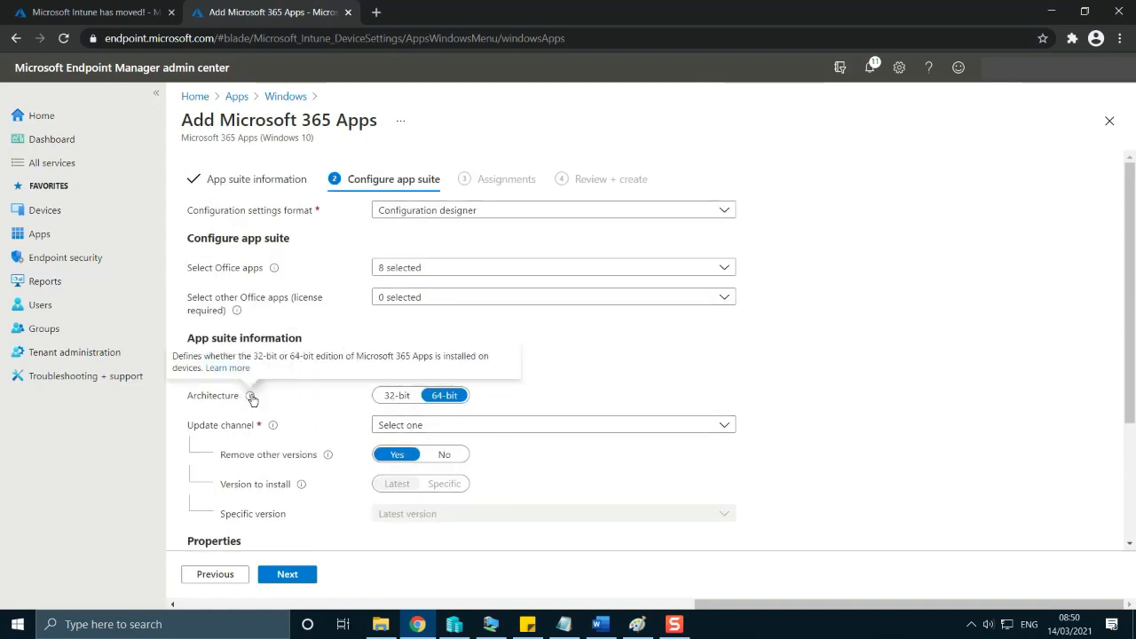
scroll(815, 452, "down", 1)
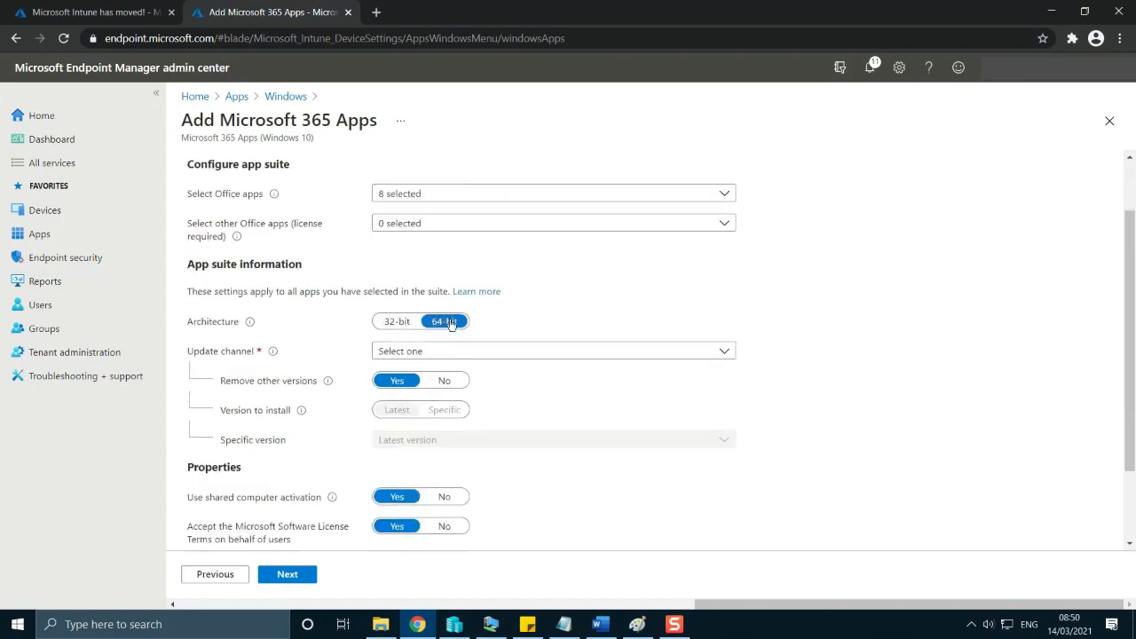
scroll(579, 477, "down", 2)
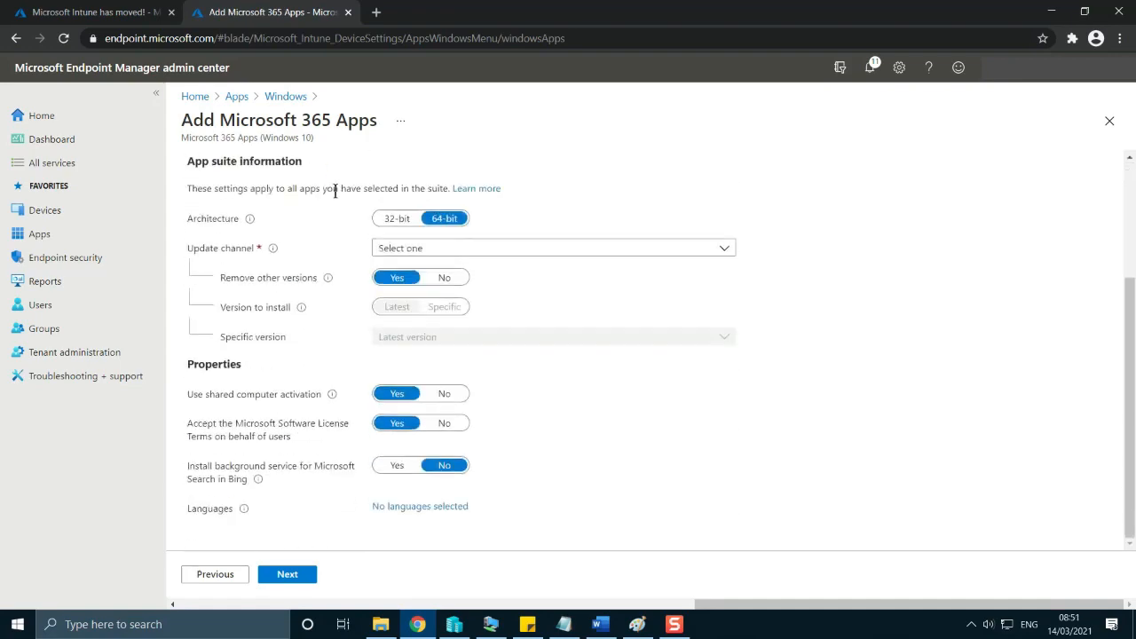
scroll(345, 411, "up", 2)
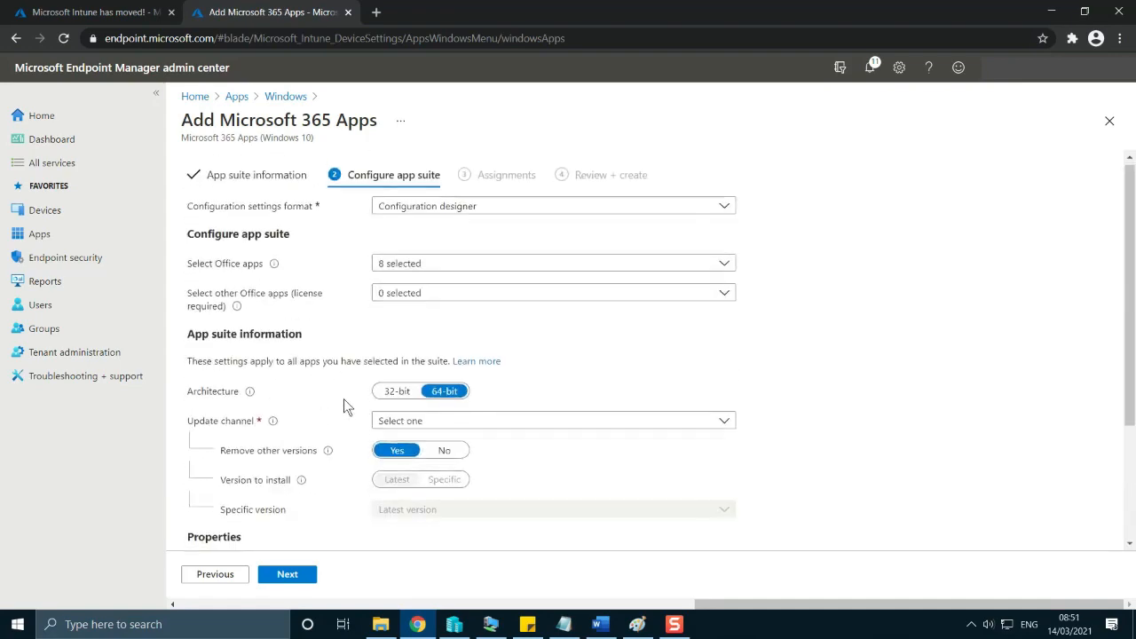
scroll(344, 401, "down", 2)
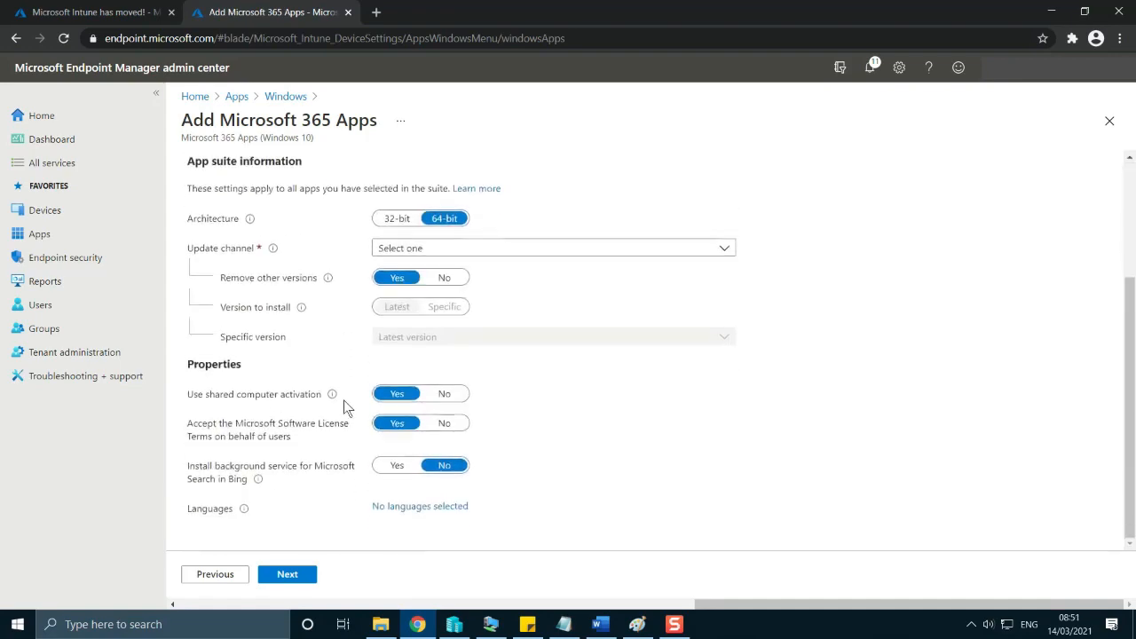
left_click(403, 510)
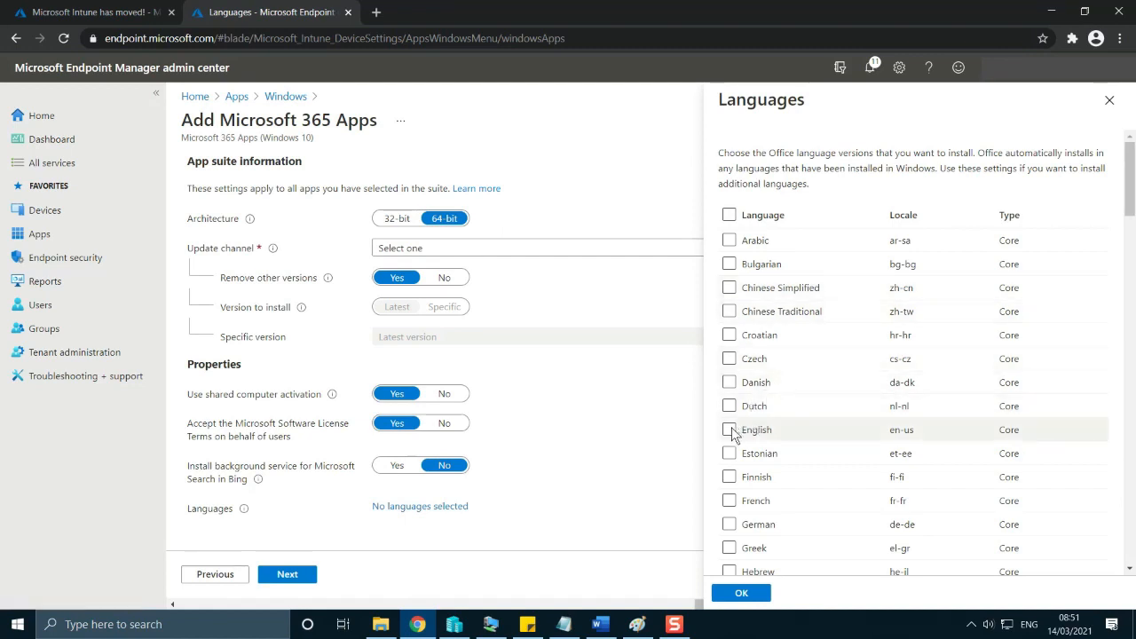
left_click(729, 431)
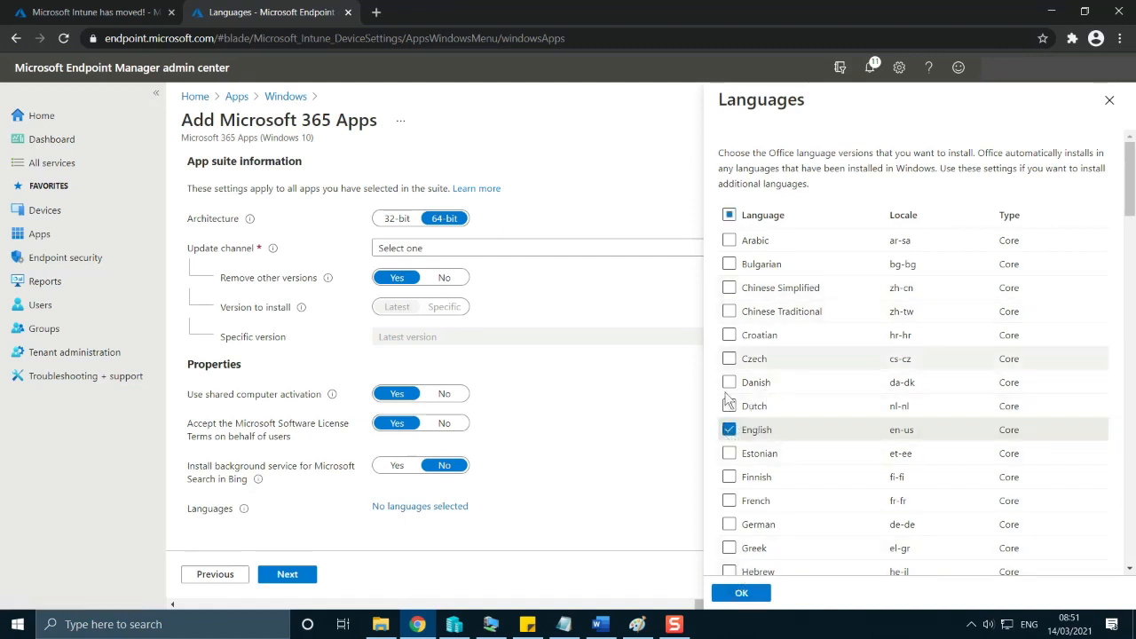
left_click(741, 595)
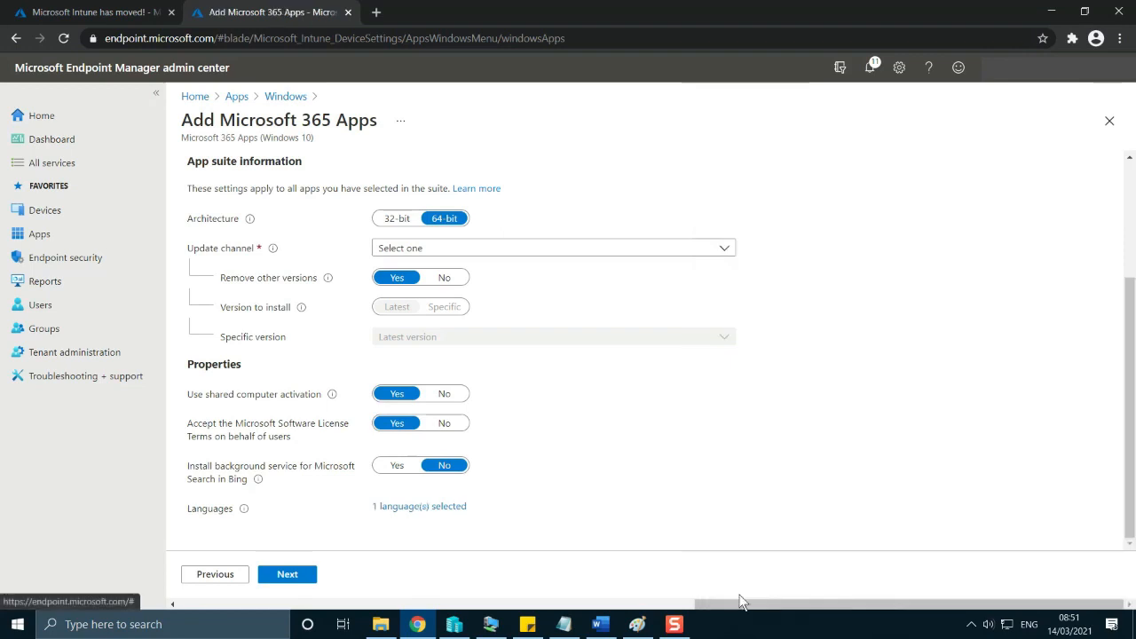
Set the app suite's update channel to Current Channel and proceed to the assignments.
scroll(532, 488, "up", 3)
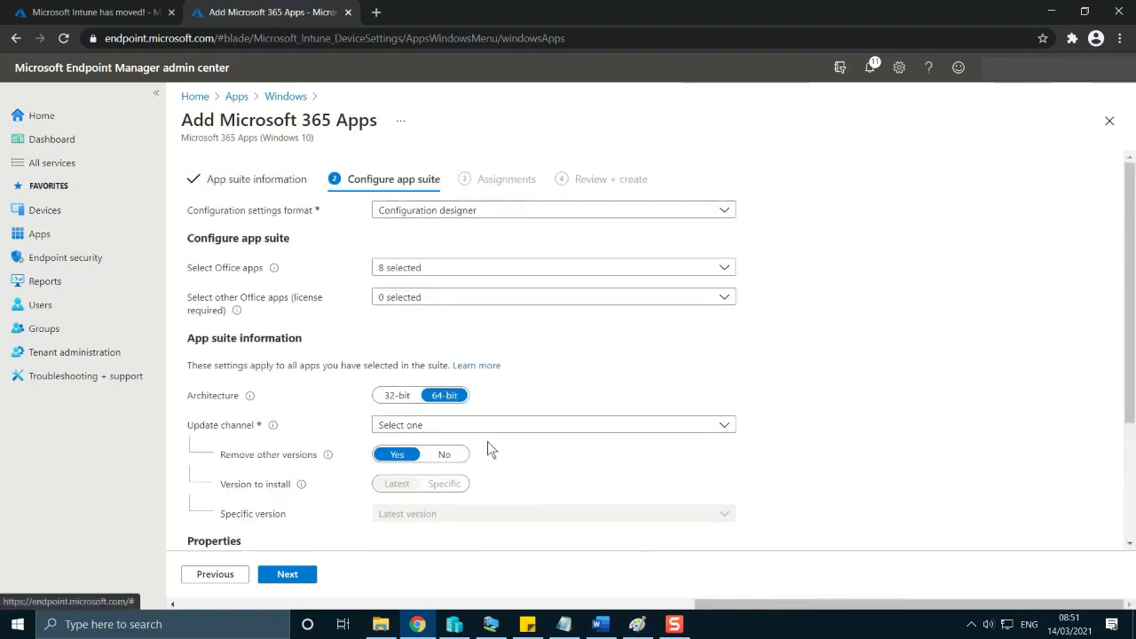
scroll(487, 443, "down", 2)
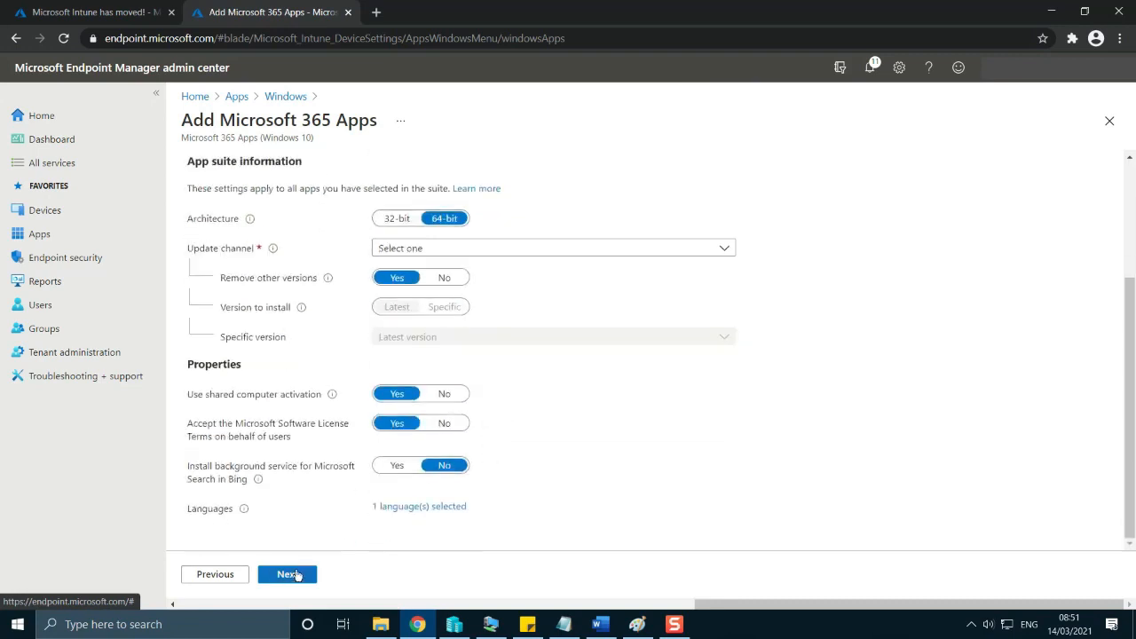
left_click(292, 574)
left_click(474, 247)
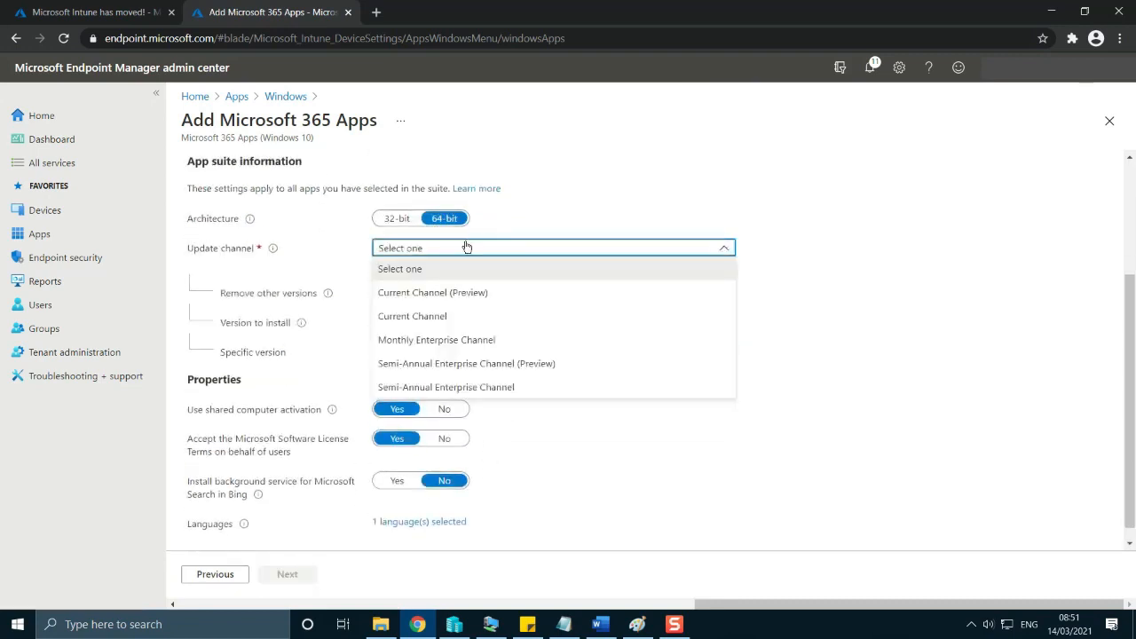
left_click(447, 320)
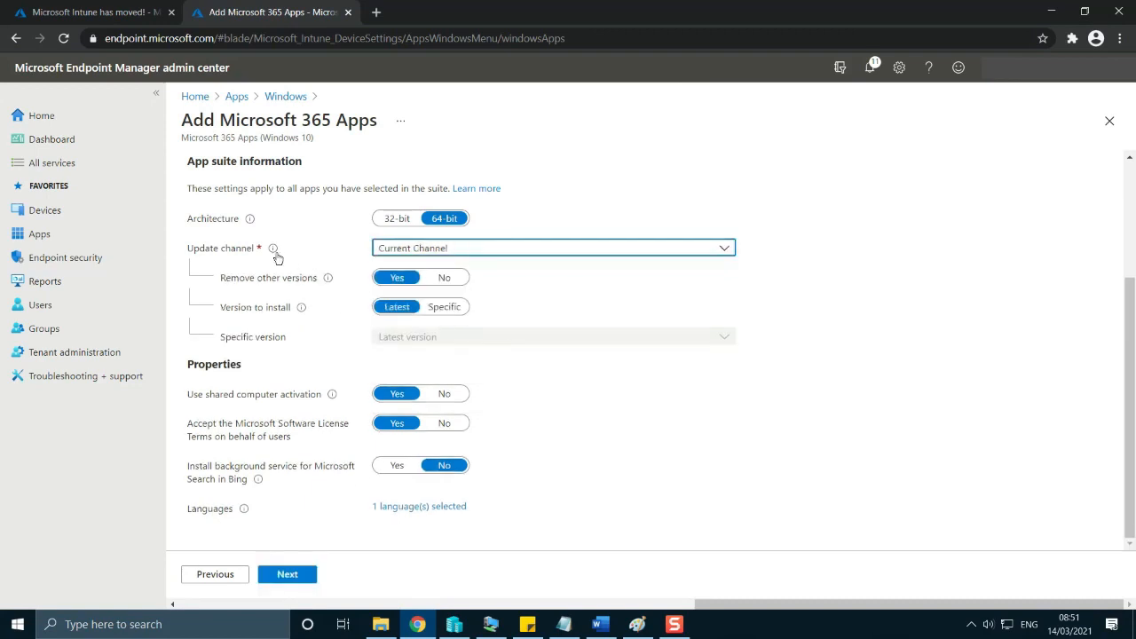
mouse_move(276, 258)
left_click(288, 575)
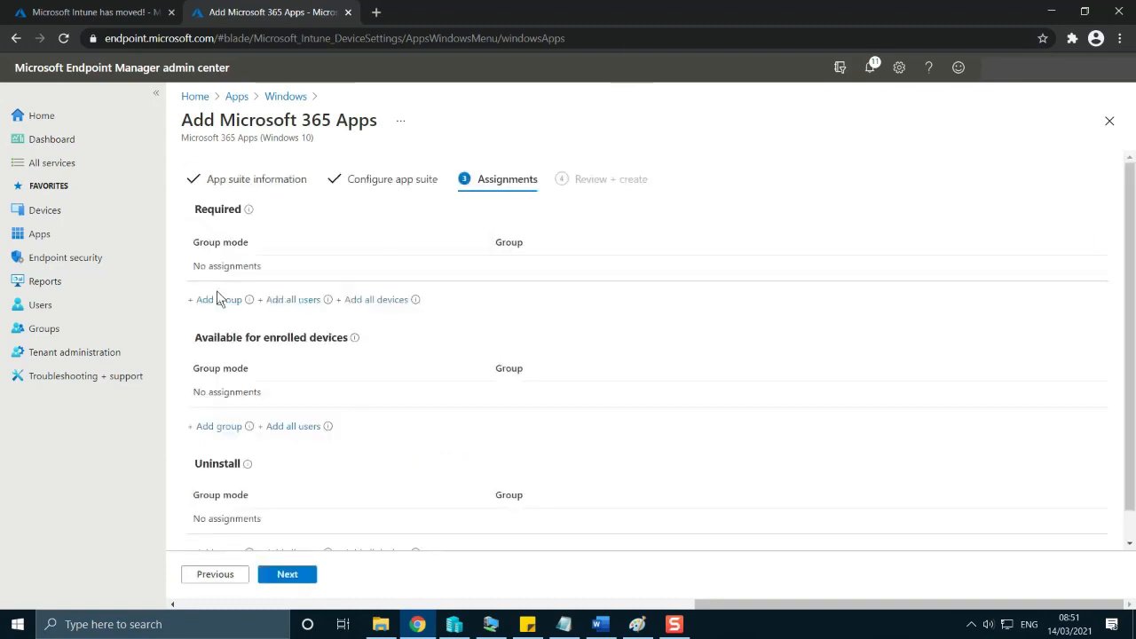
Include the intunel group in the app suite's Required assignments and proceed to the review summary.
left_click(213, 301)
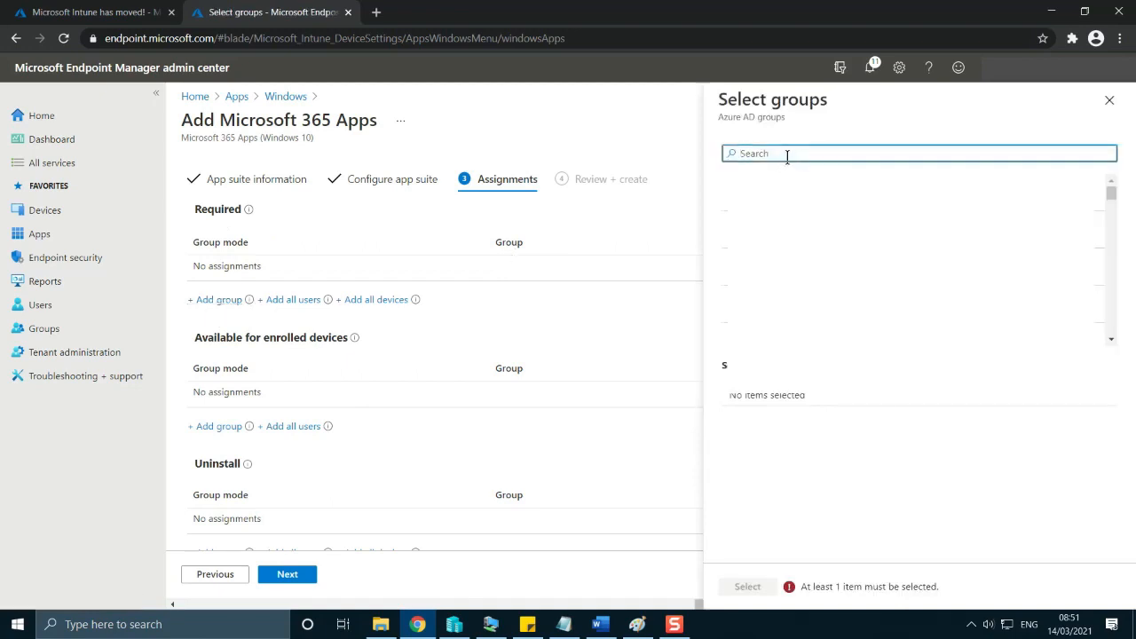
type("intune")
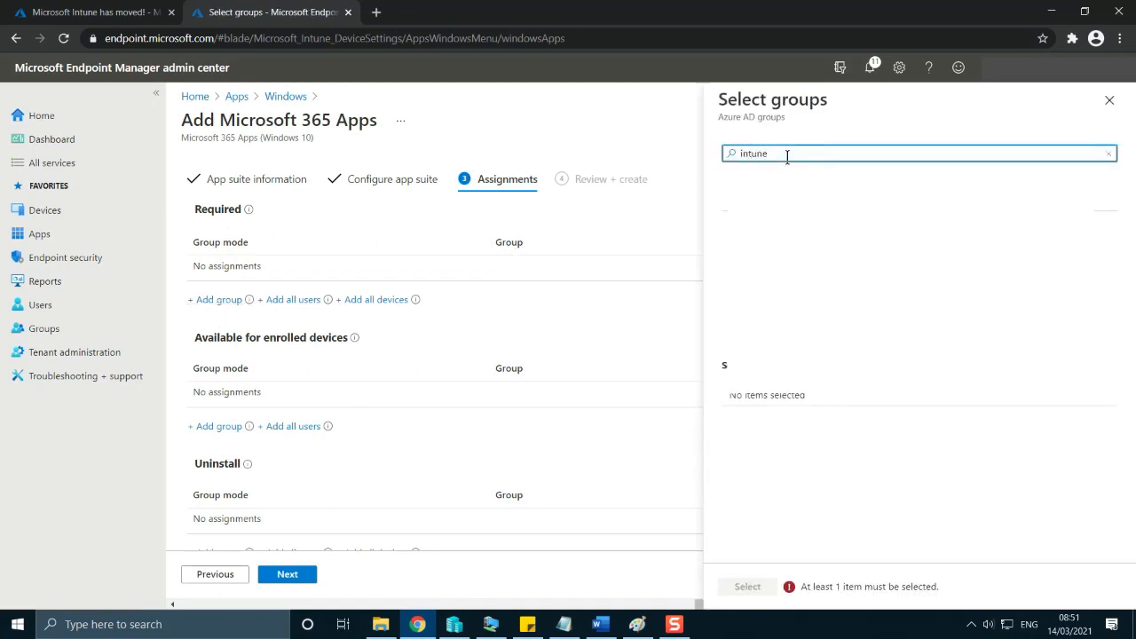
left_click(782, 193)
left_click(766, 588)
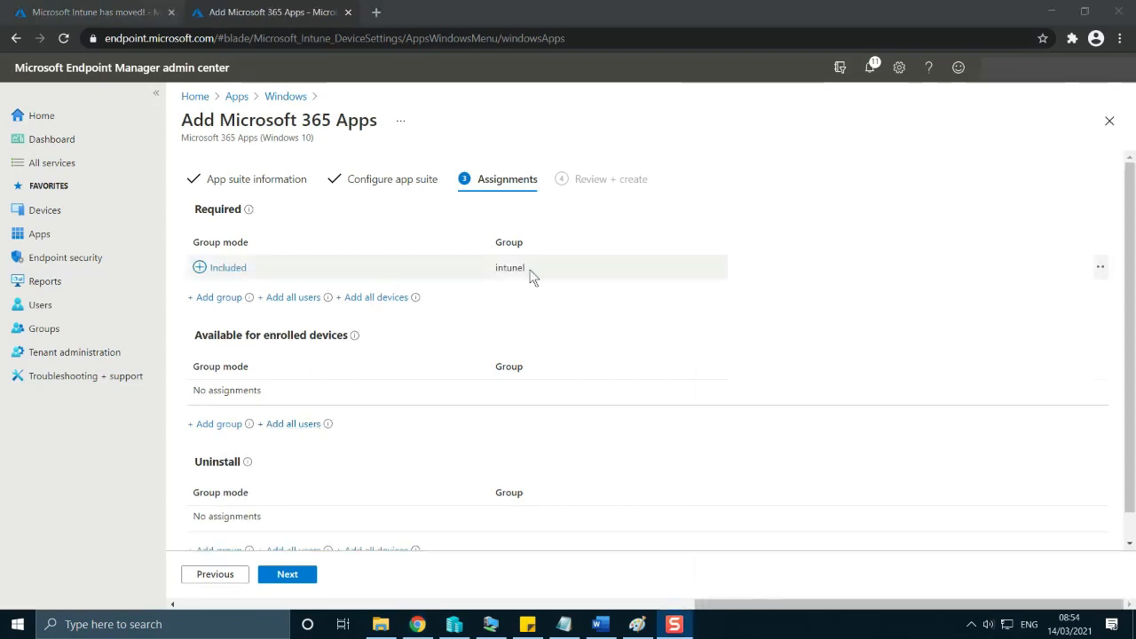
left_click(285, 583)
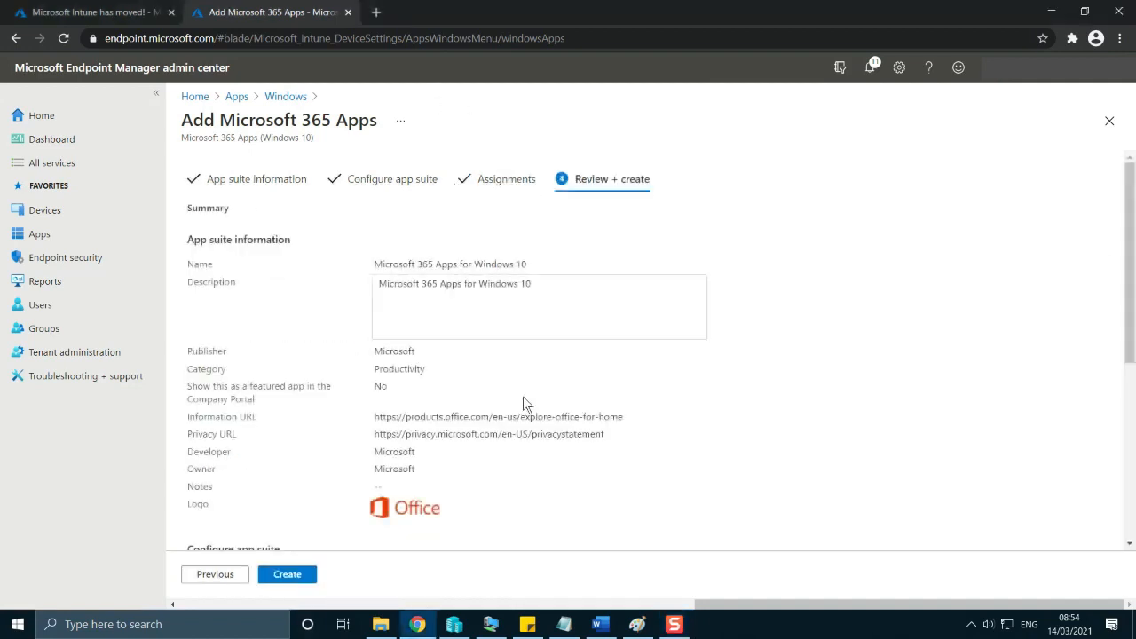
Check the Required assignment in the review summary and create the Microsoft 365 Apps for Windows 10 app.
scroll(484, 349, "down", 4)
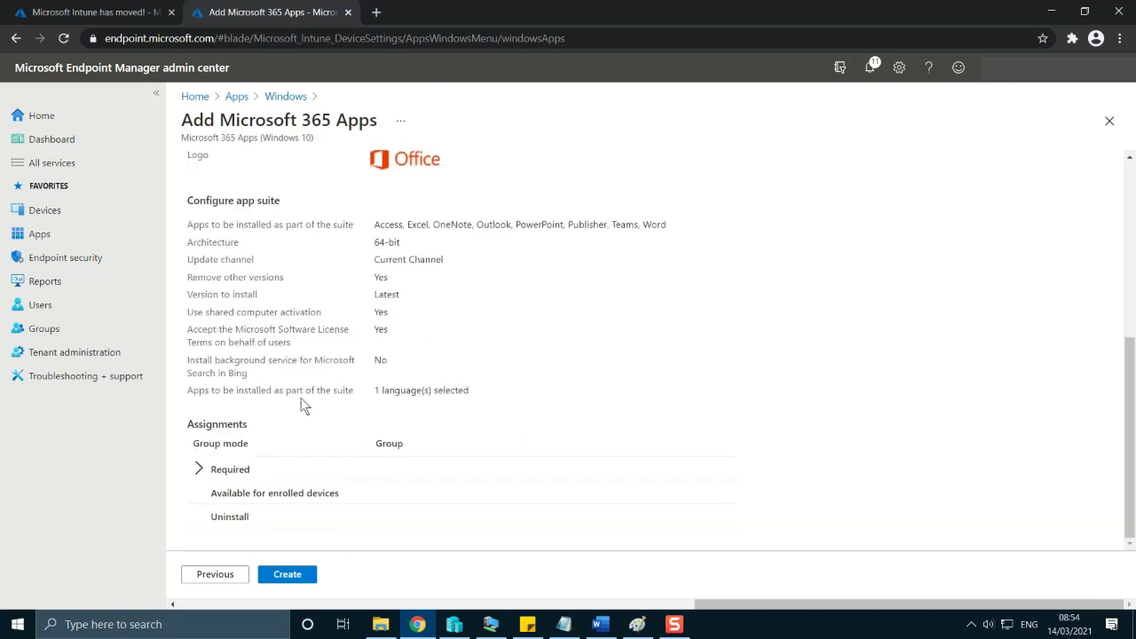
left_click(198, 469)
scroll(404, 400, "down", 1)
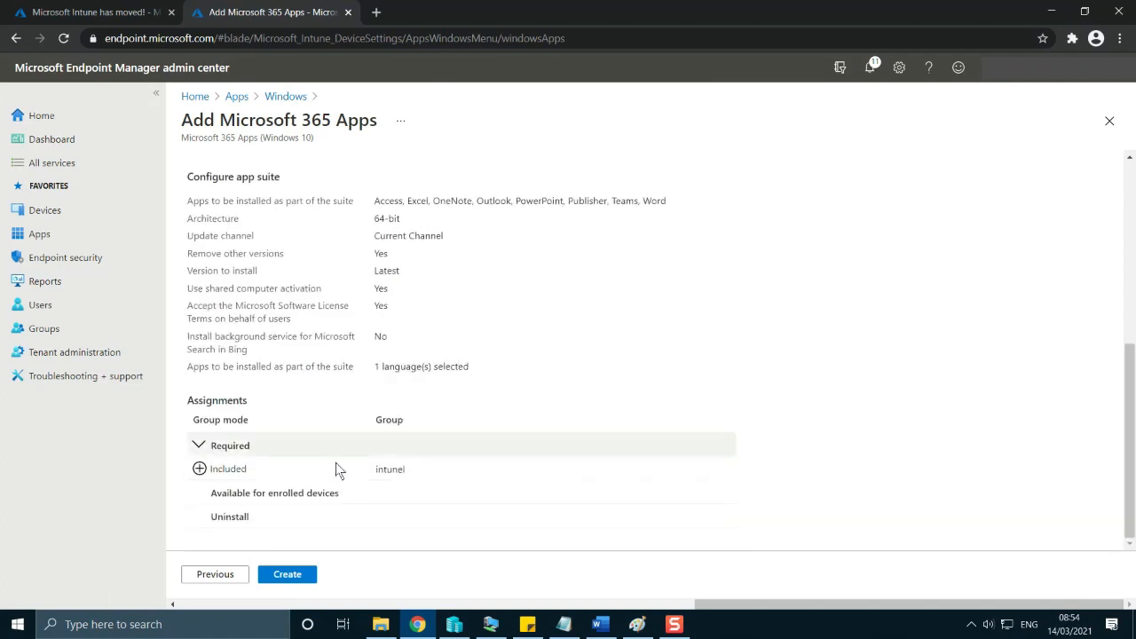
left_click(285, 575)
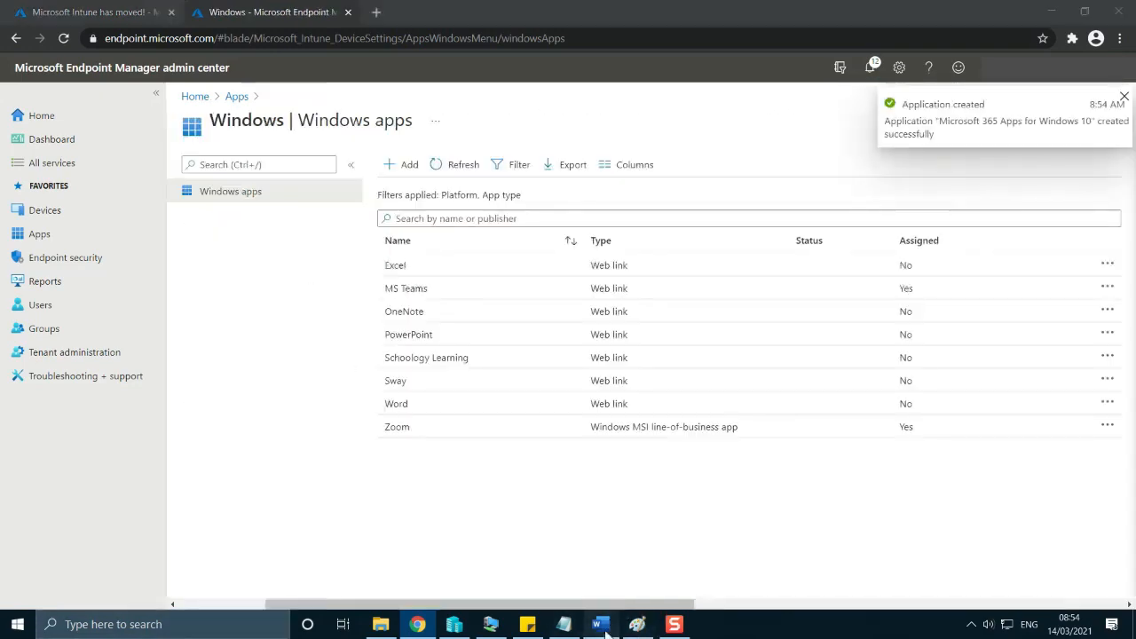
Switch to the Word plan, highlight item 4 about the Deployment profile and return to the Endpoint Manager admin center.
left_click(600, 624)
left_click(500, 496)
scroll(509, 505, "down", 3)
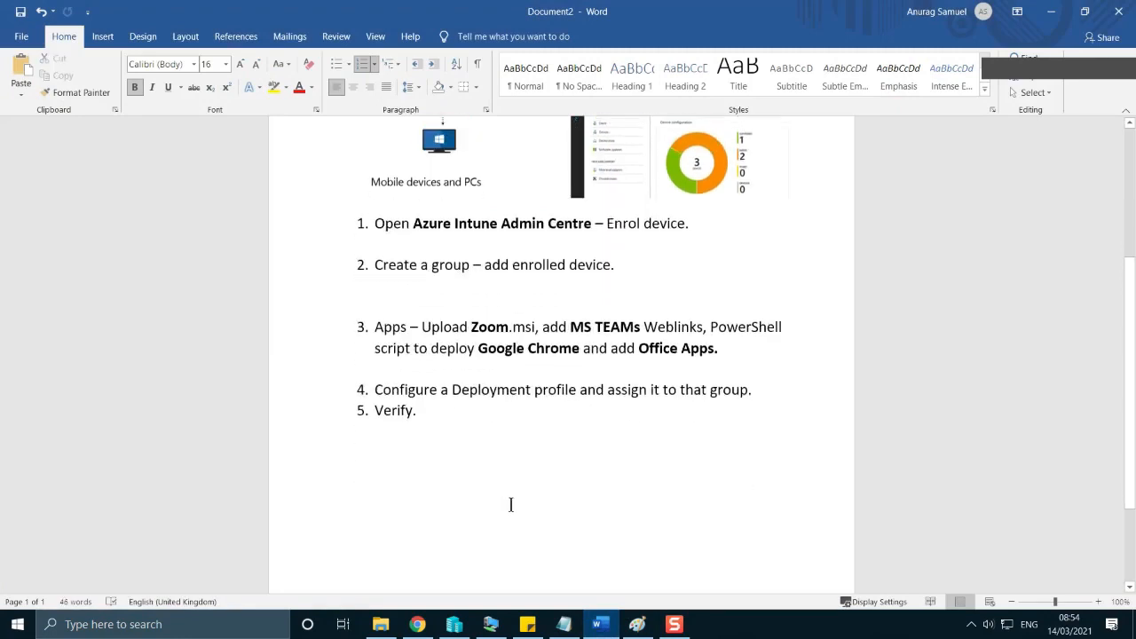
left_click(753, 384)
left_click_drag(753, 384, 373, 383)
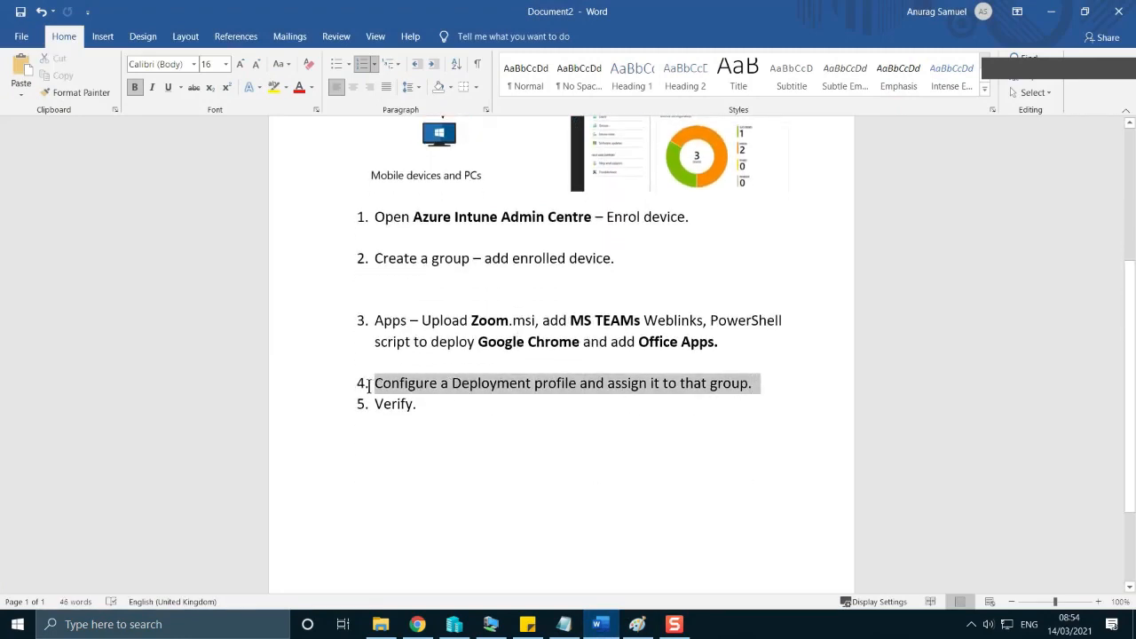
left_click(691, 411)
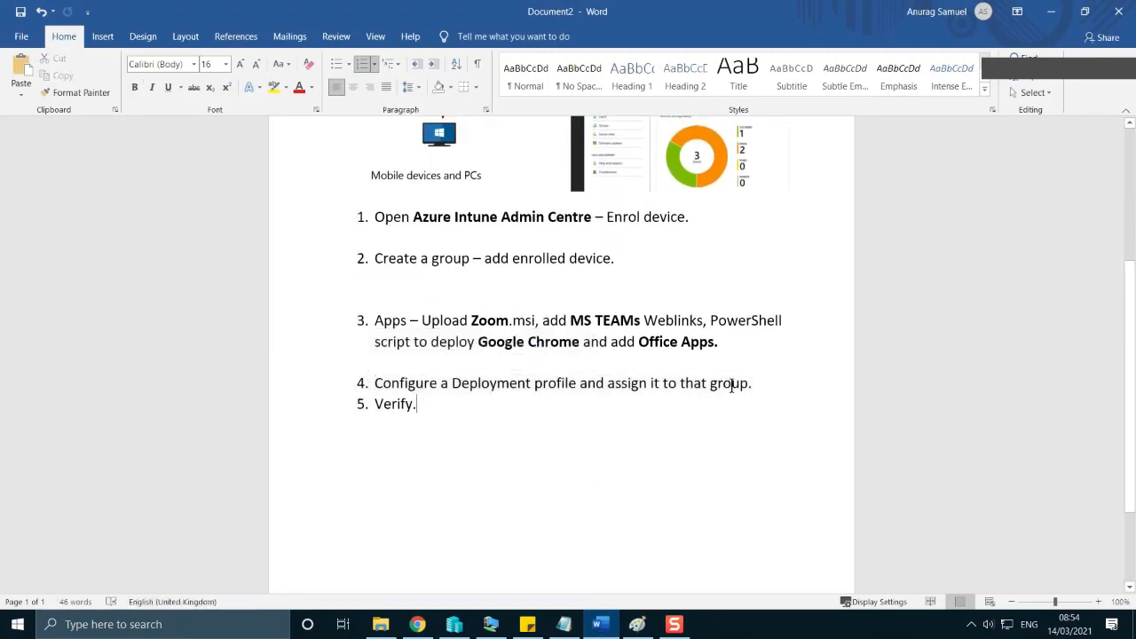
left_click(1049, 13)
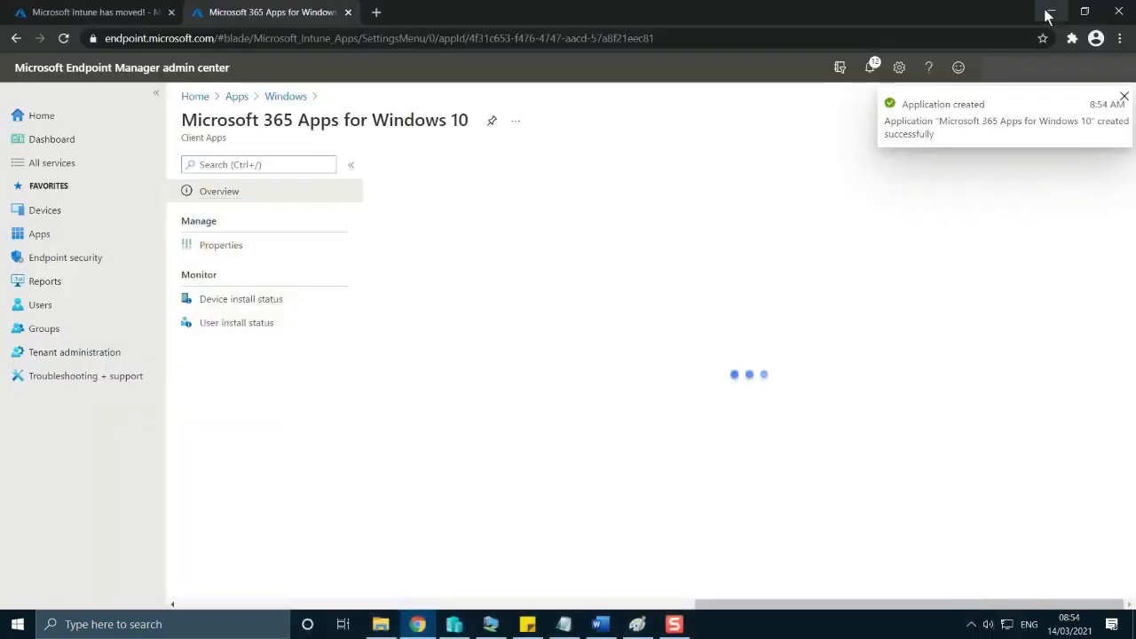
Open the list of Windows Autopilot devices under device enrollment.
left_click(73, 211)
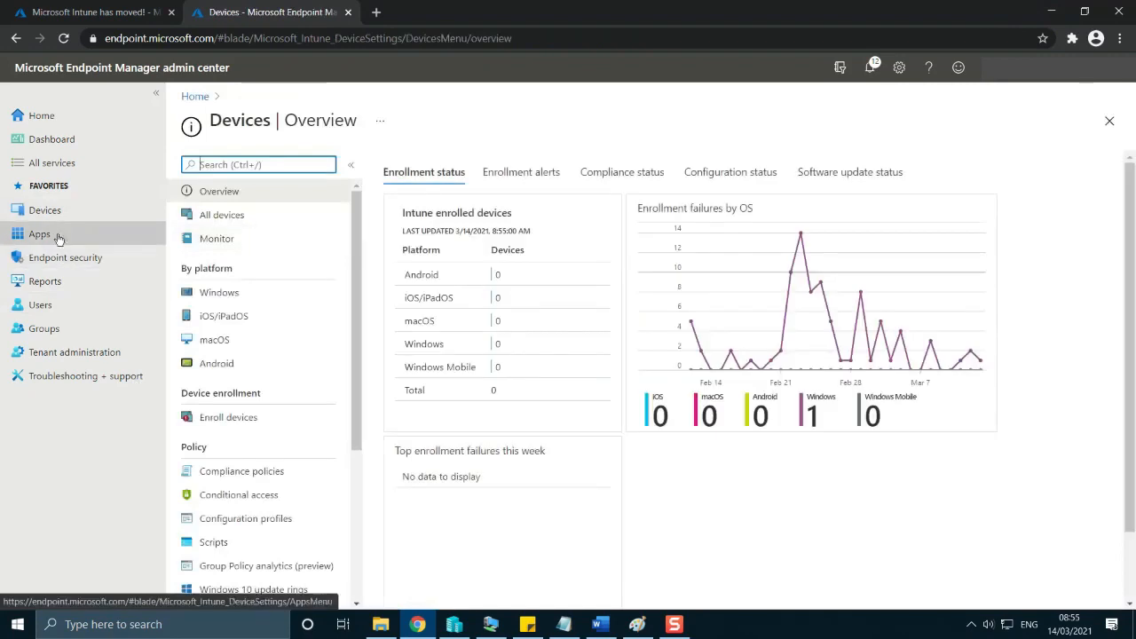
left_click(233, 417)
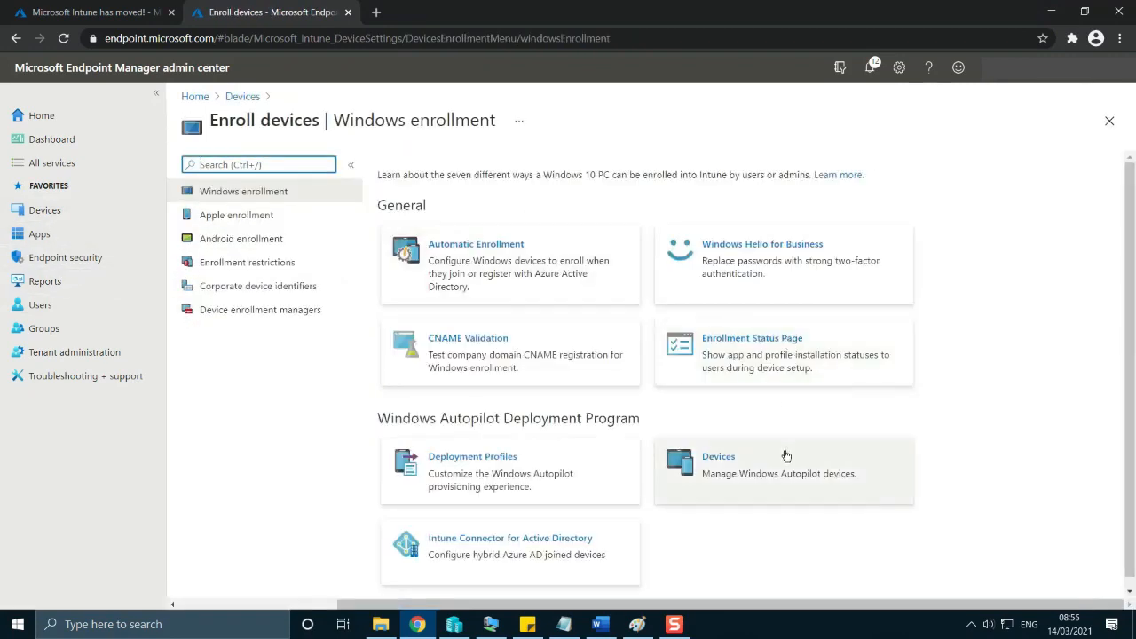
left_click(785, 475)
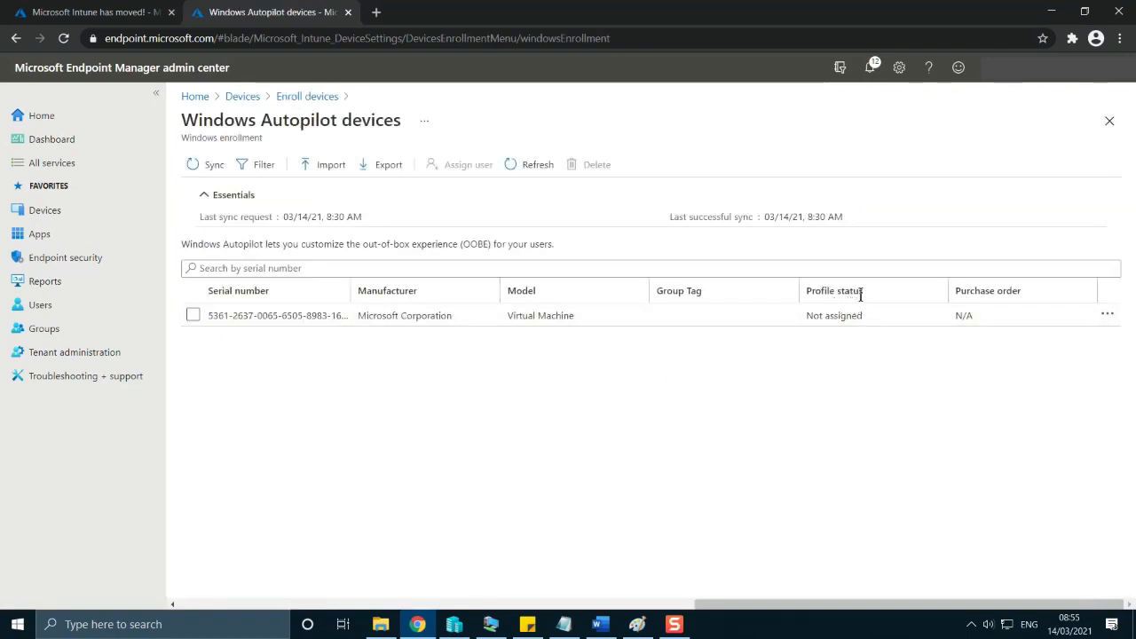
Check the virtual machine's profile status and start a new Windows PC profile under the Windows Autopilot deployment profiles.
left_click_drag(863, 293, 806, 294)
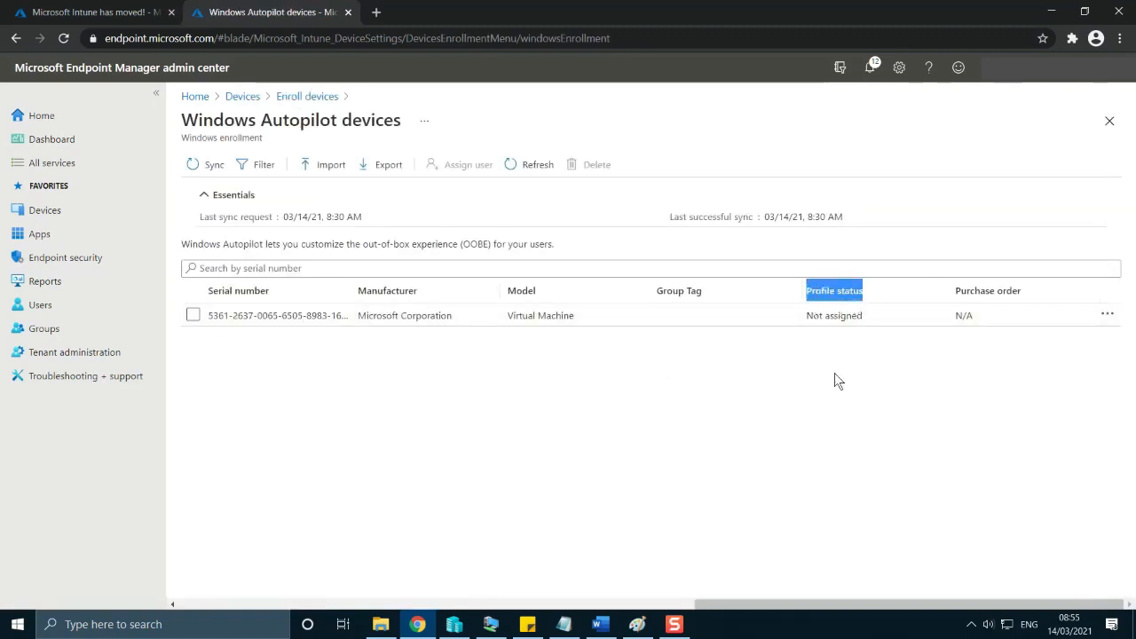
left_click(839, 435)
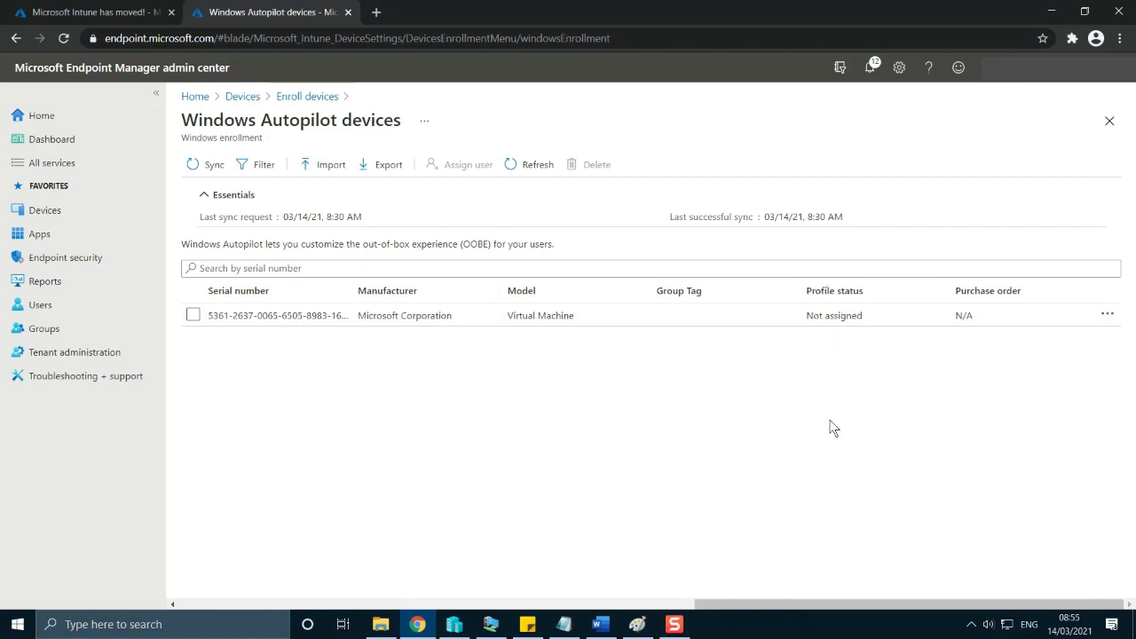
left_click(41, 211)
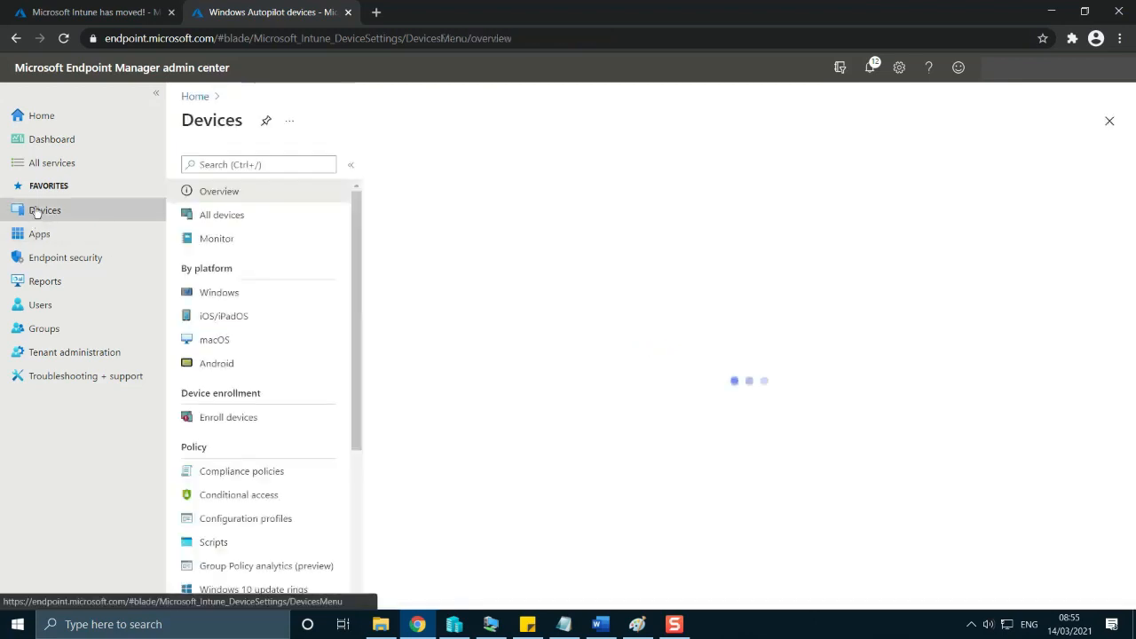
left_click(234, 418)
left_click(480, 484)
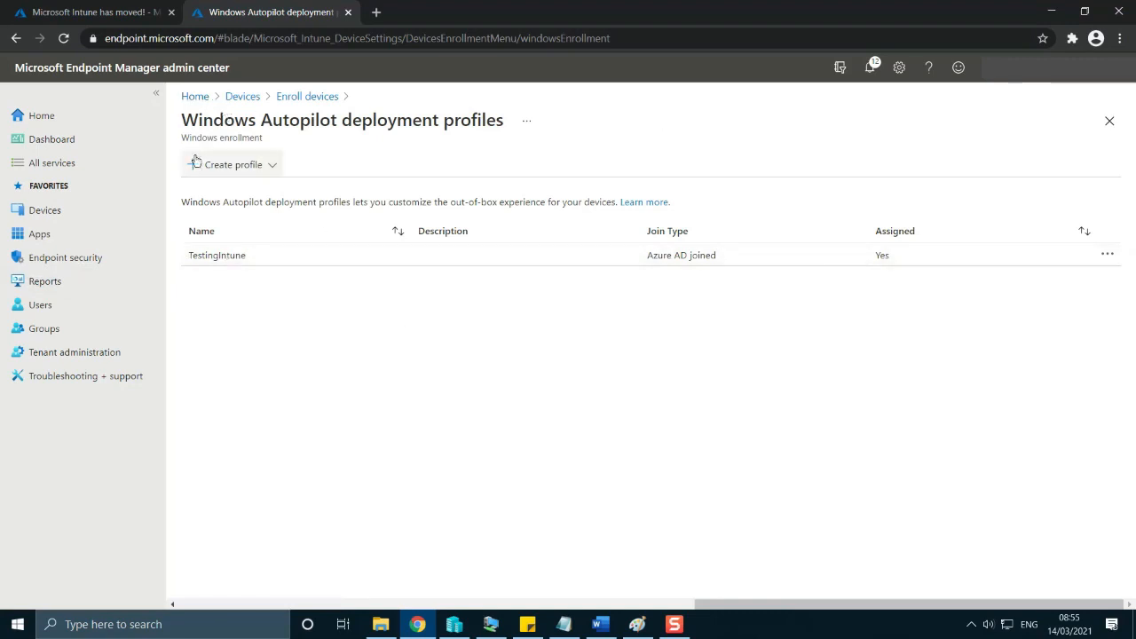
left_click(227, 165)
left_click(238, 192)
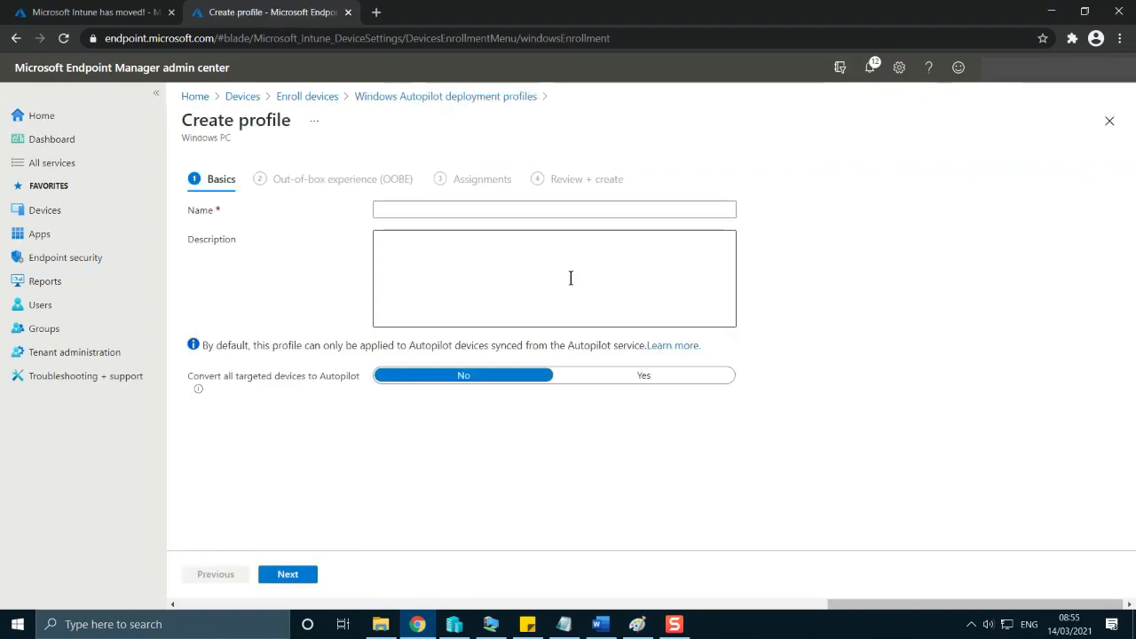
Name the deployment profile forintunel, leave its description empty and proceed to the out-of-box experience settings.
left_click(511, 204)
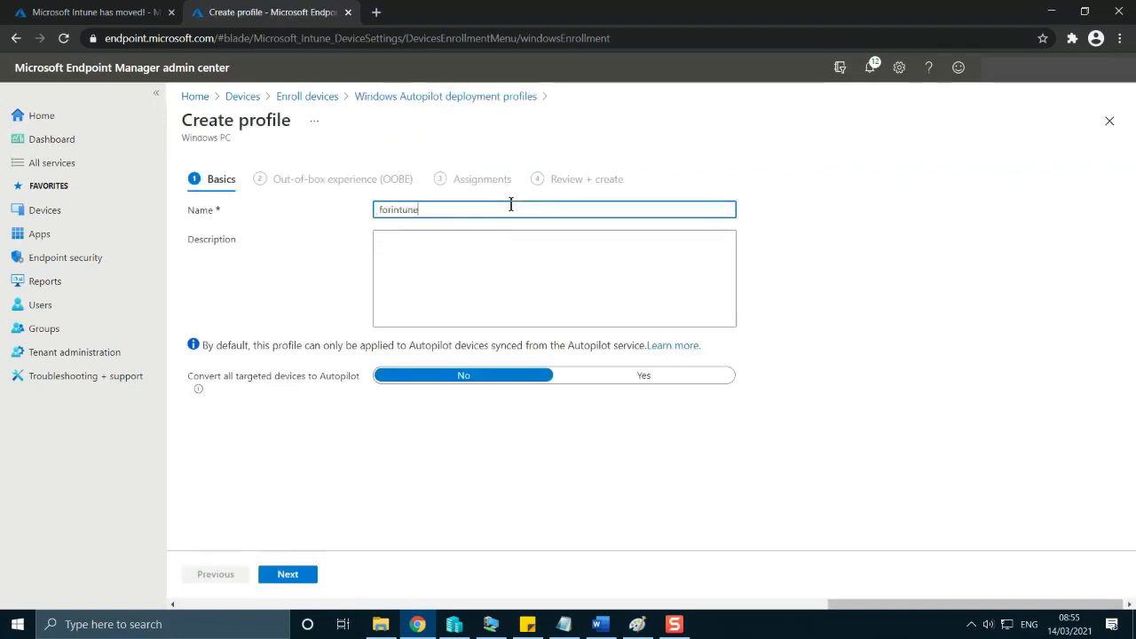
left_click(447, 296)
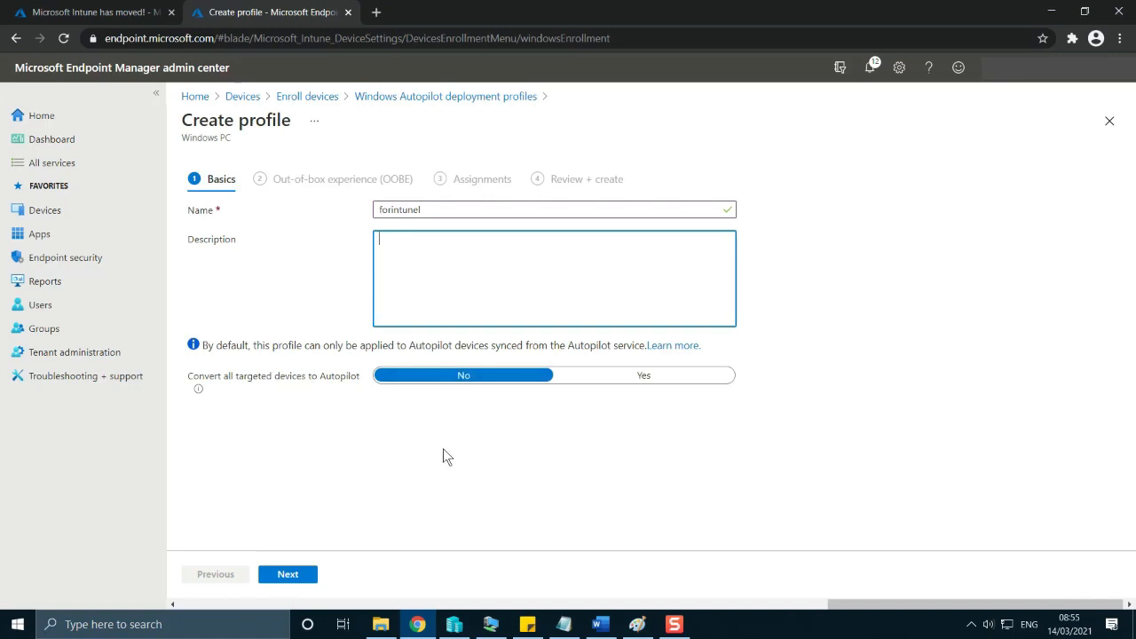
left_click(286, 575)
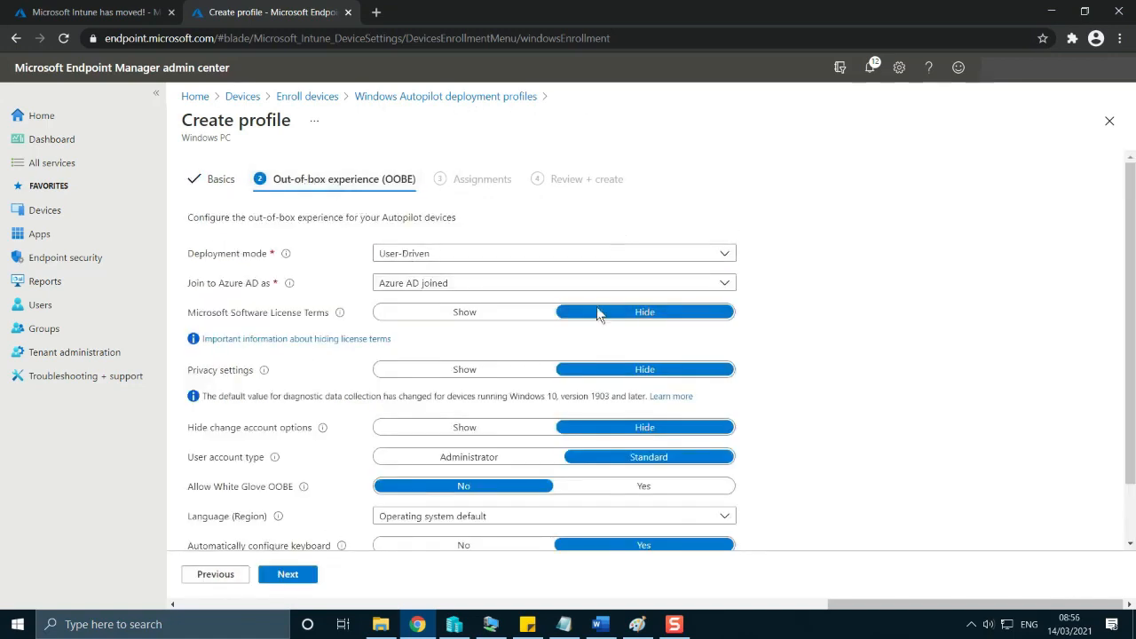
Review the out-of-box experience settings, keep the default User-Driven, Azure AD joined configuration and proceed to the assignments.
scroll(300, 426, "down", 1)
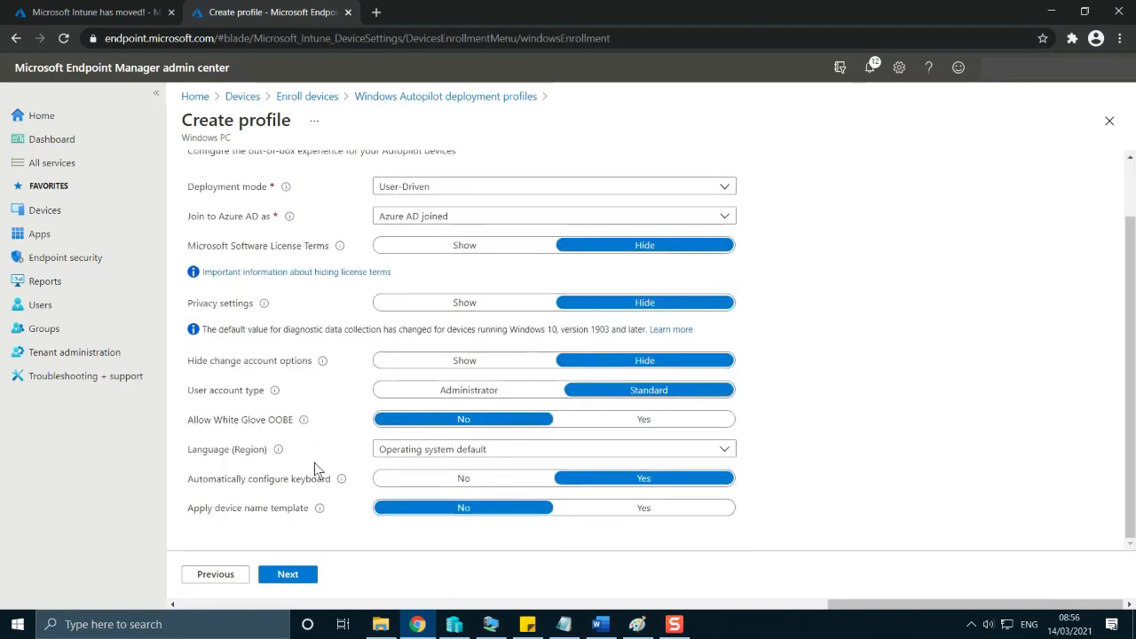
scroll(315, 462, "up", 1)
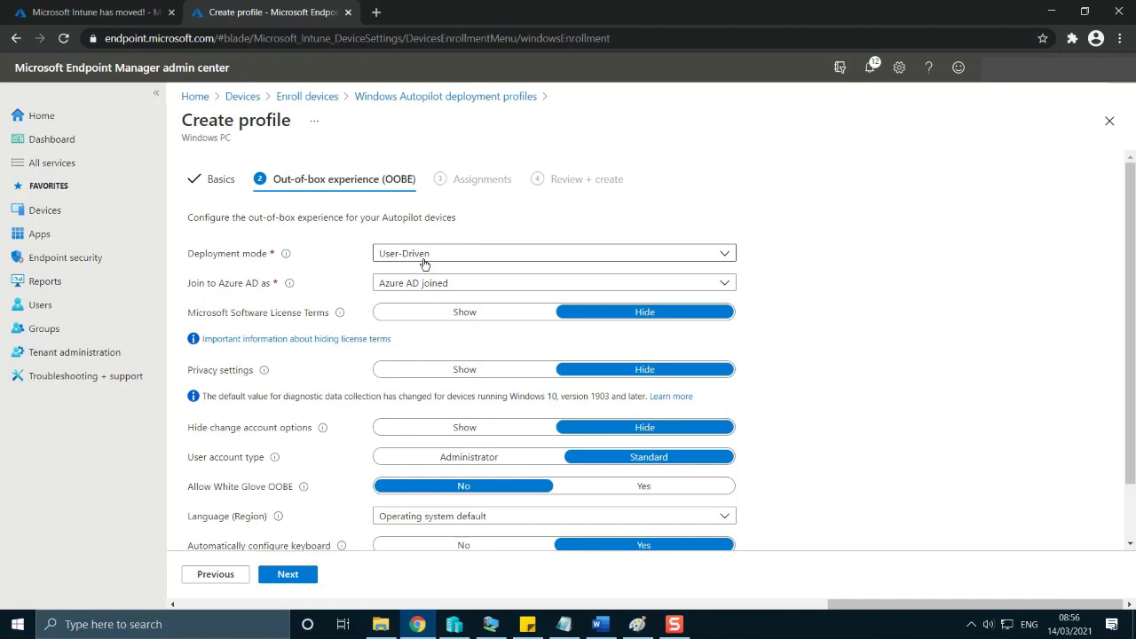
scroll(875, 414, "down", 2)
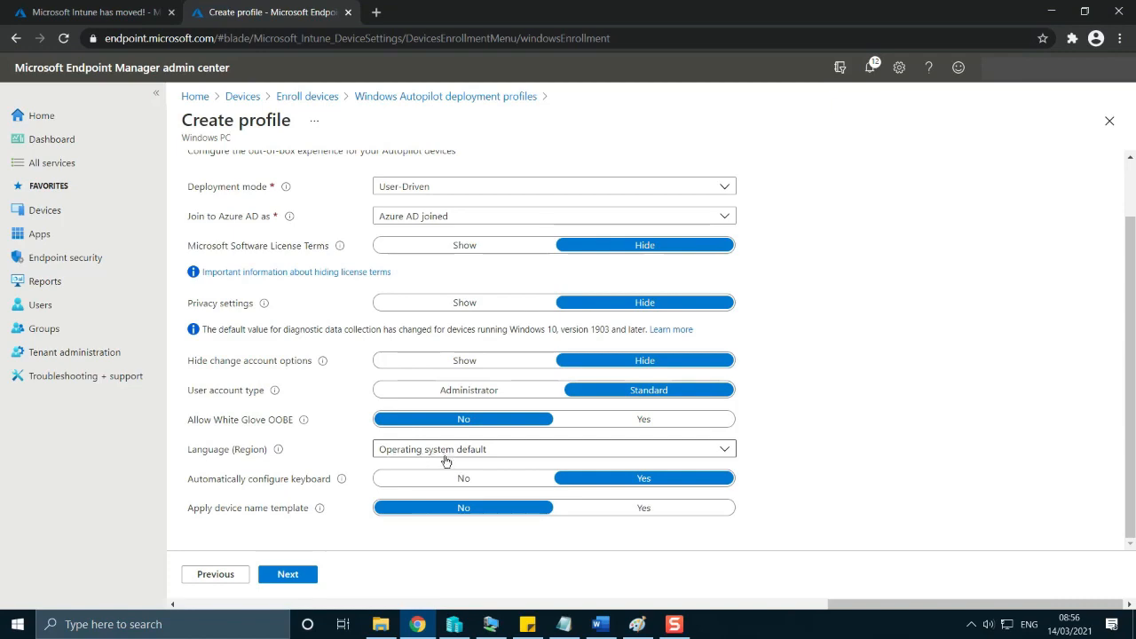
scroll(833, 449, "up", 2)
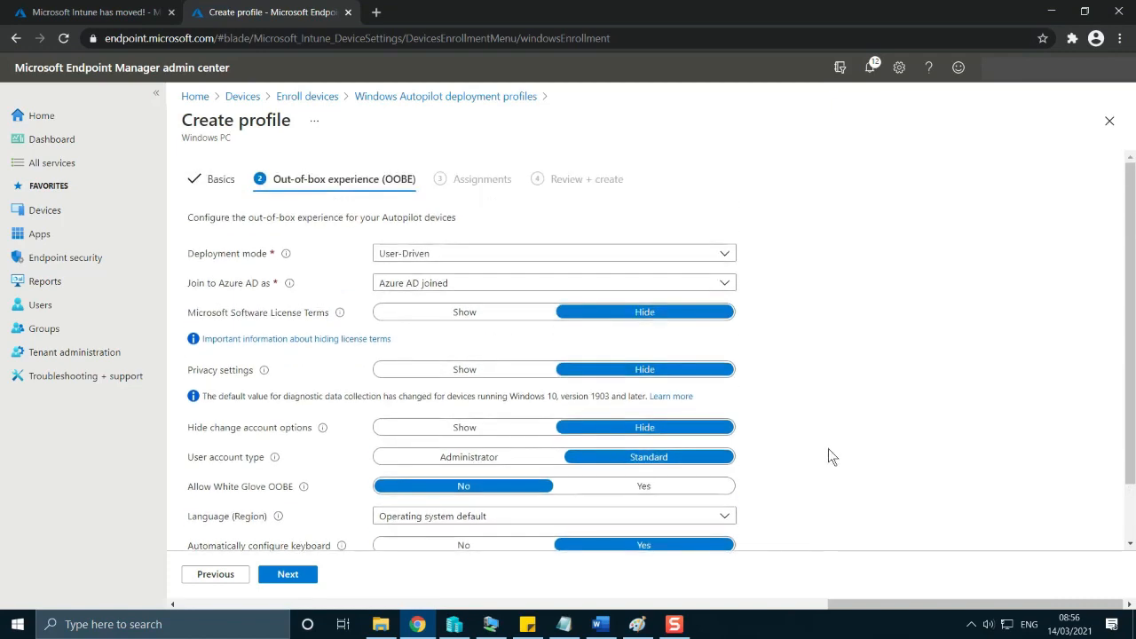
scroll(809, 434, "down", 2)
scroll(806, 430, "up", 2)
left_click(297, 577)
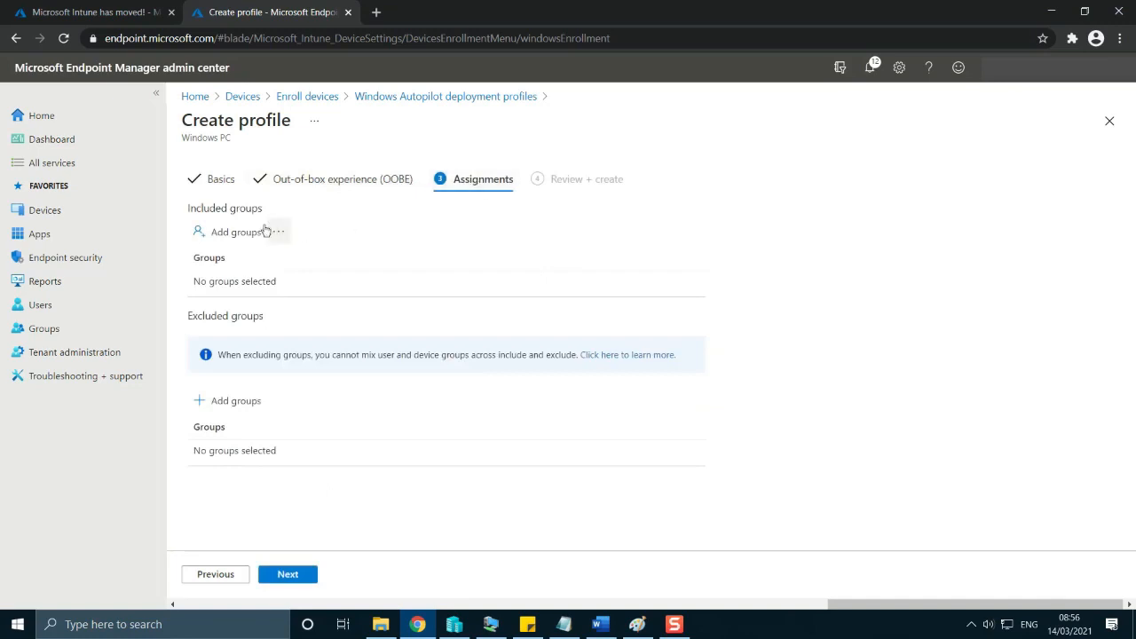
Include the intunel group in the deployment profile's assignments and proceed to the review summary.
left_click(229, 240)
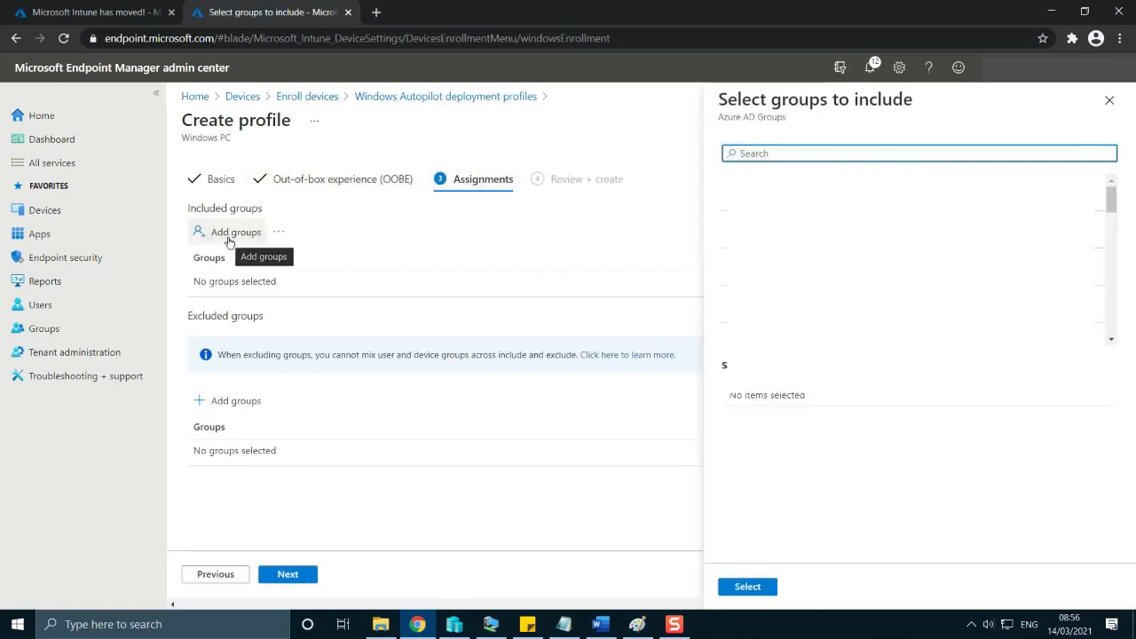
type("intune")
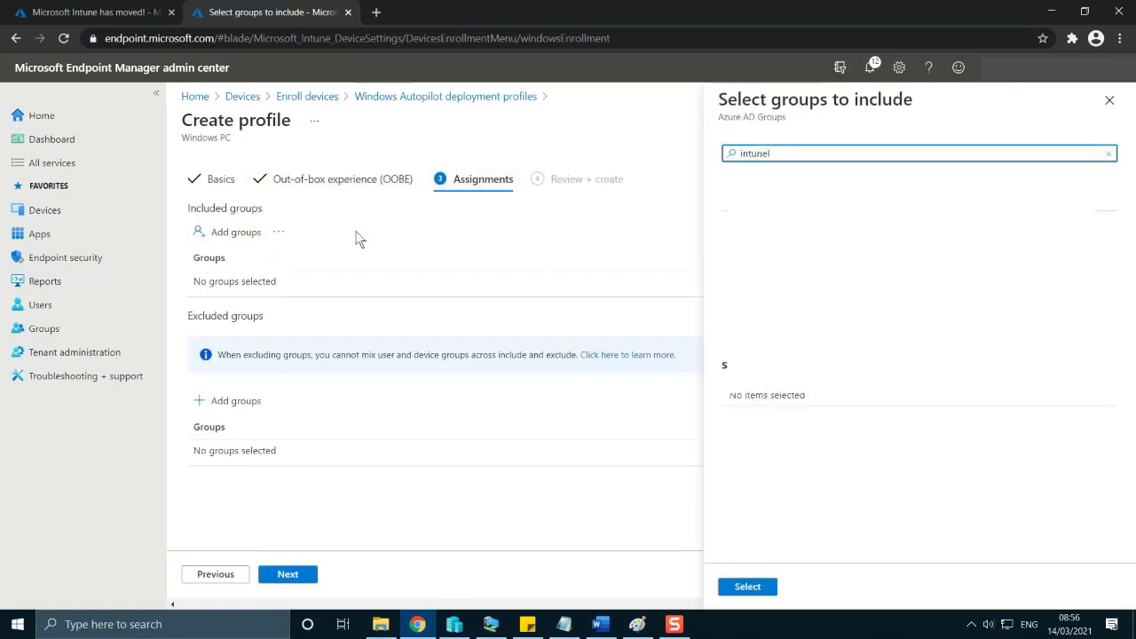
left_click(799, 194)
left_click(764, 588)
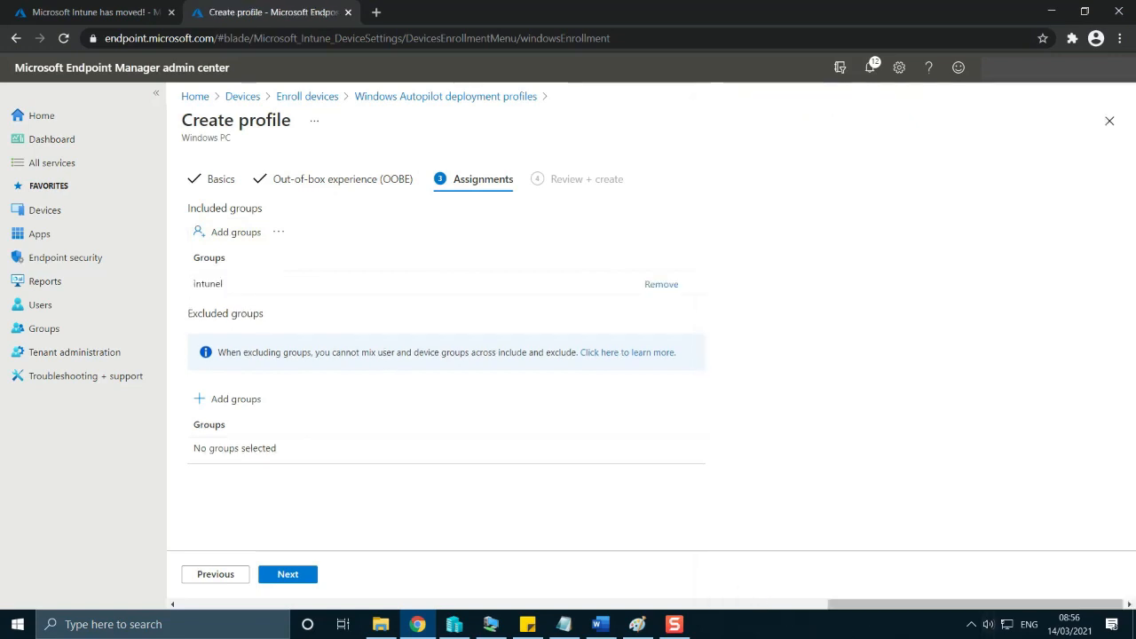
left_click(294, 575)
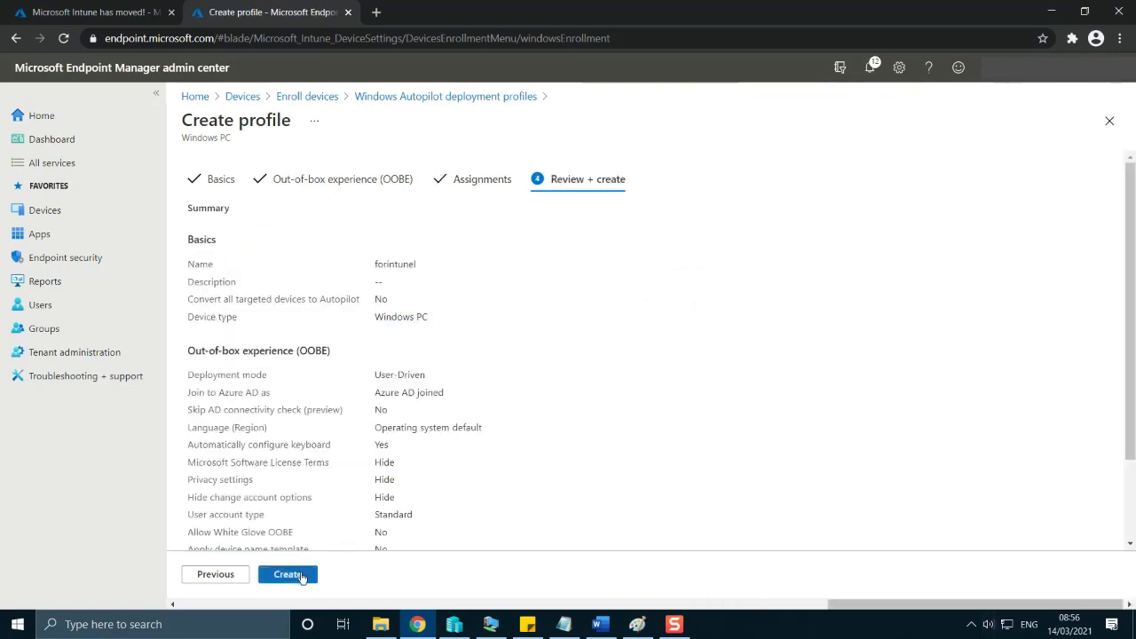
Check the included group in the review summary and create the forintunel deployment profile.
scroll(535, 358, "down", 1)
scroll(535, 358, "down", 1)
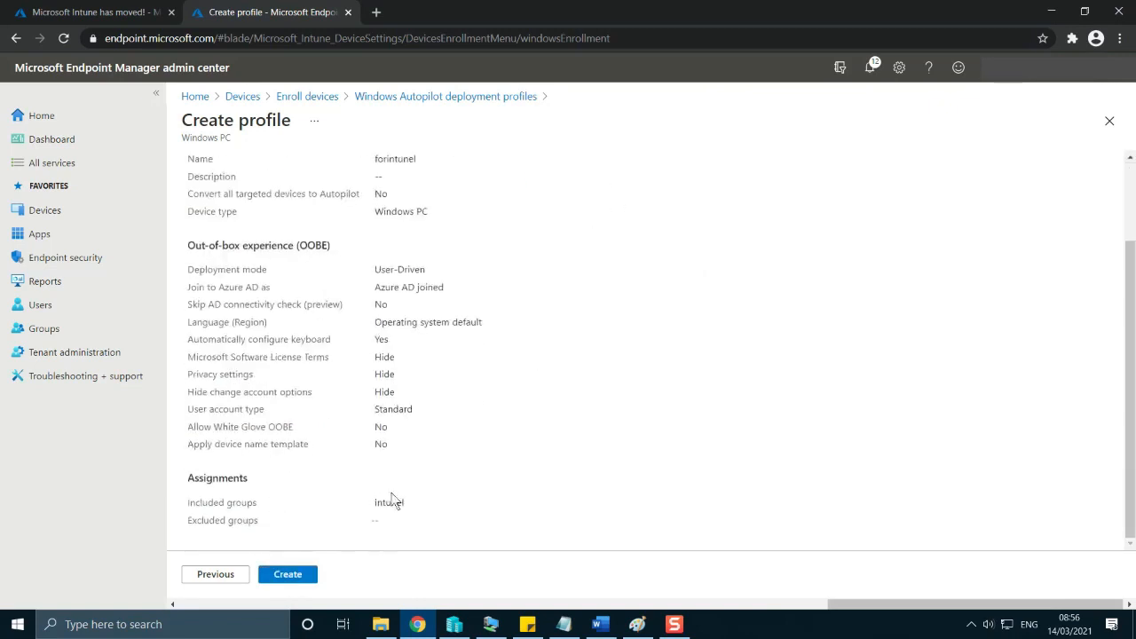
left_click_drag(420, 502, 213, 505)
left_click(288, 575)
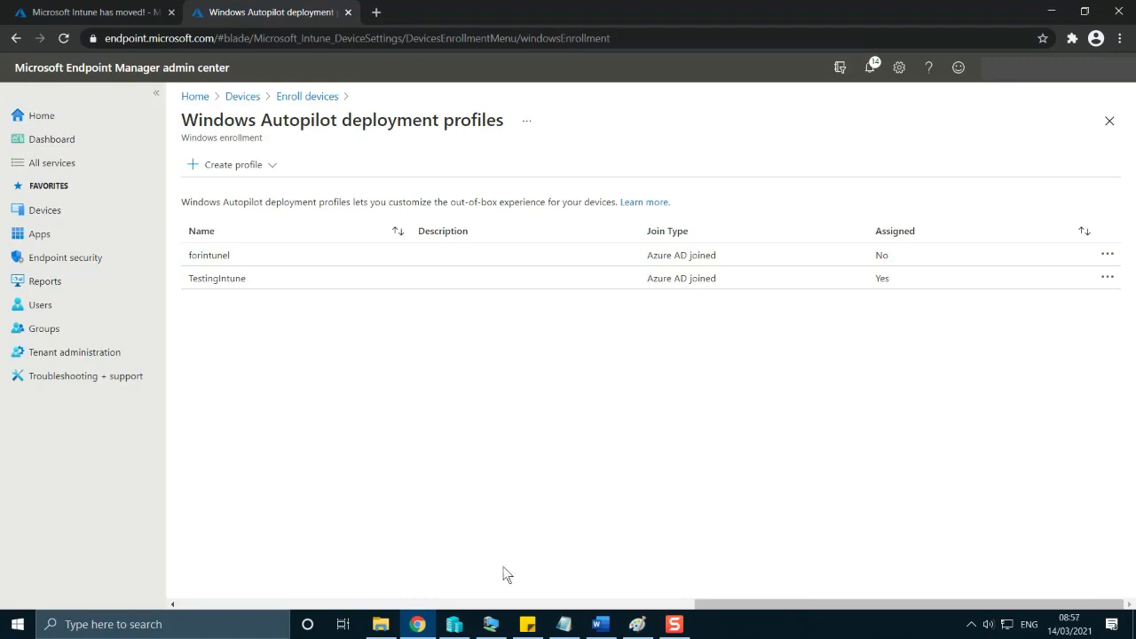
Switch to the March2021 virtual machine, find Reset this PC through Windows search and start the reset wizard.
left_click(491, 624)
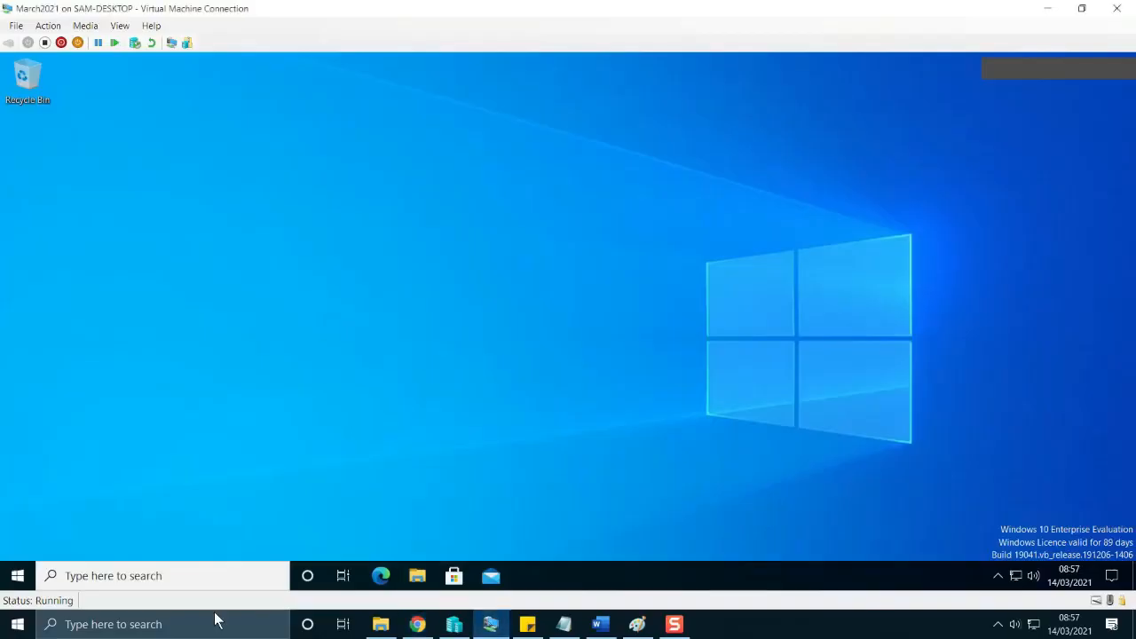
left_click(232, 582)
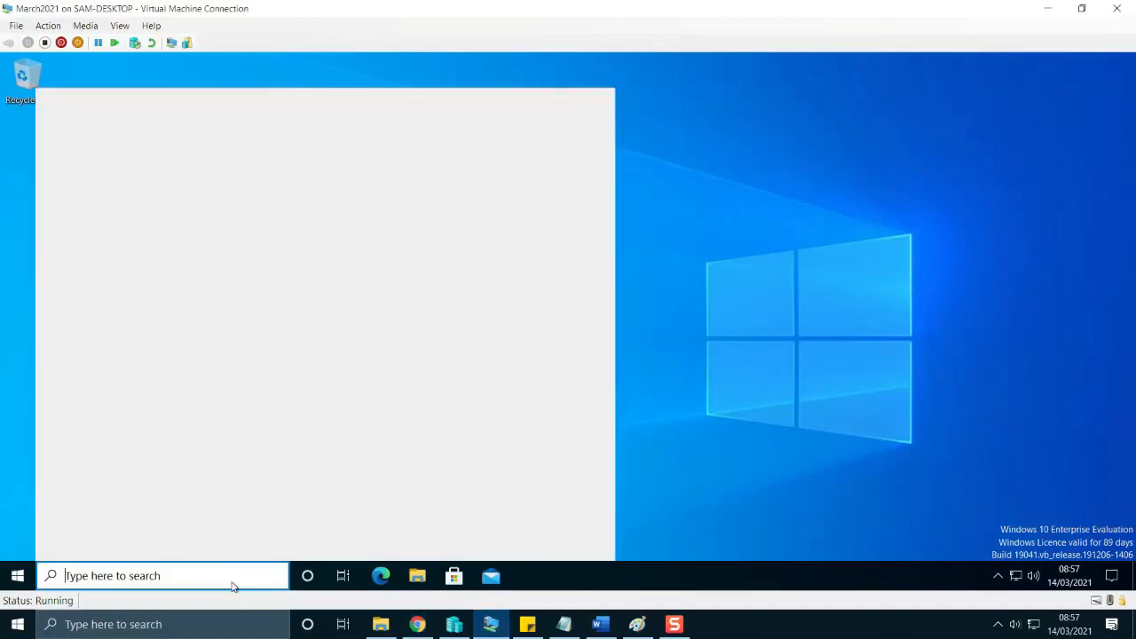
type("reset")
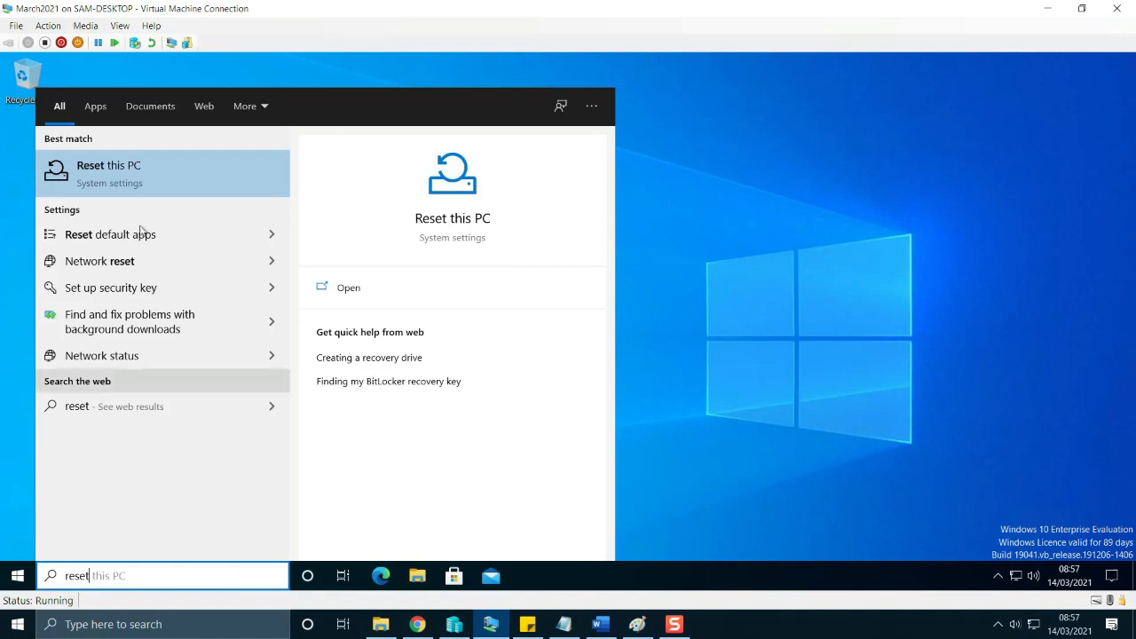
left_click(140, 180)
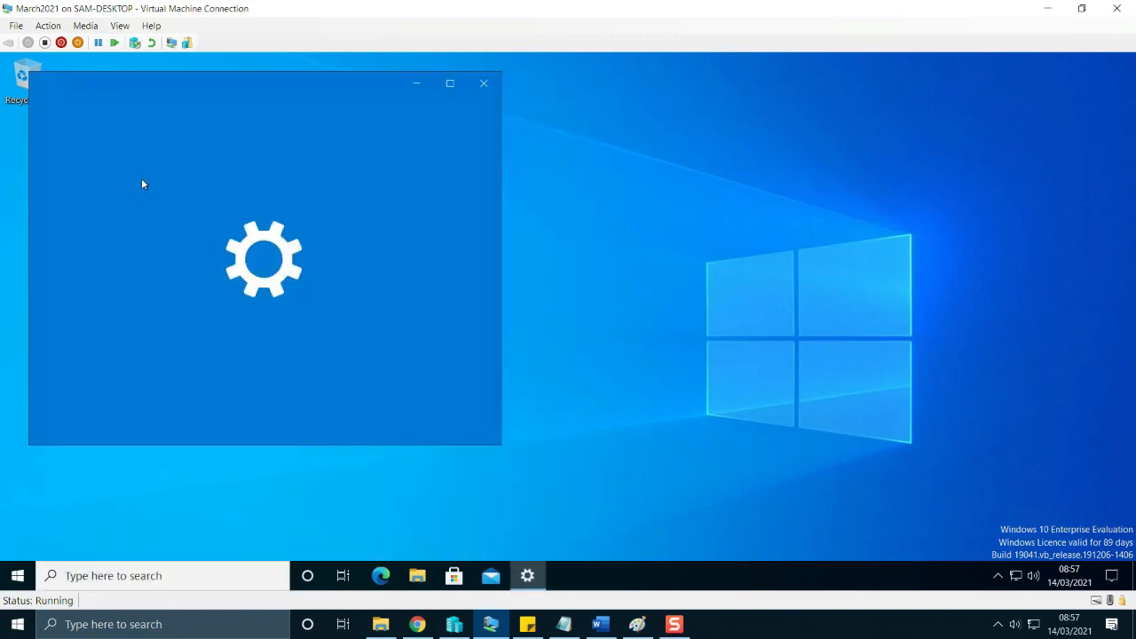
left_click(89, 245)
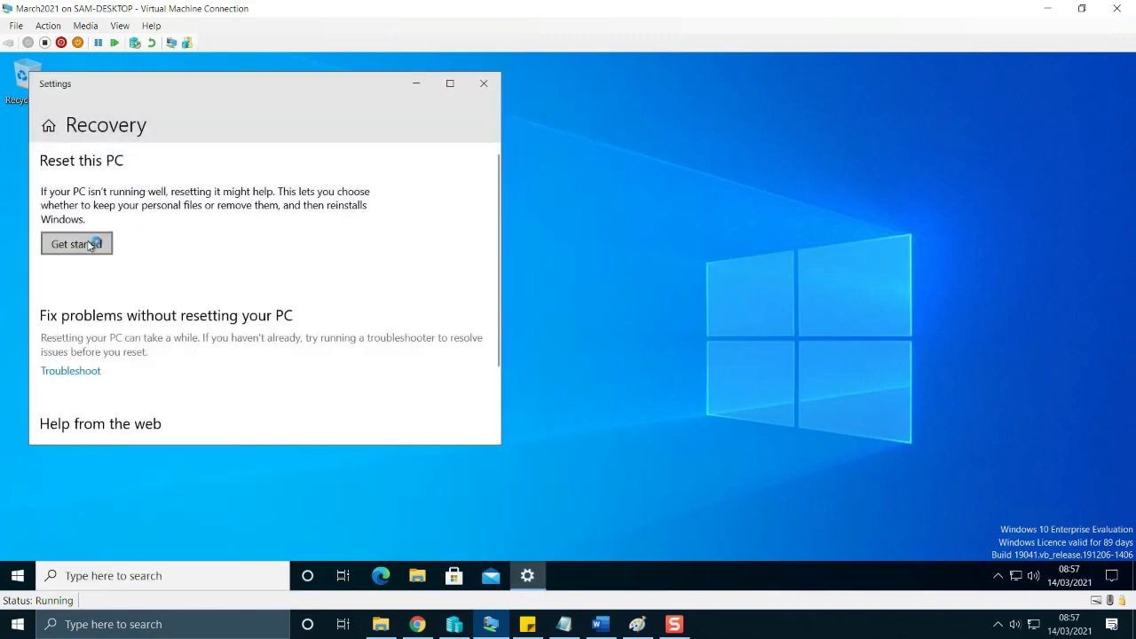
Choose to remove apps and files with a local reinstall, accept the additional settings and reset the virtual machine.
left_click(88, 246)
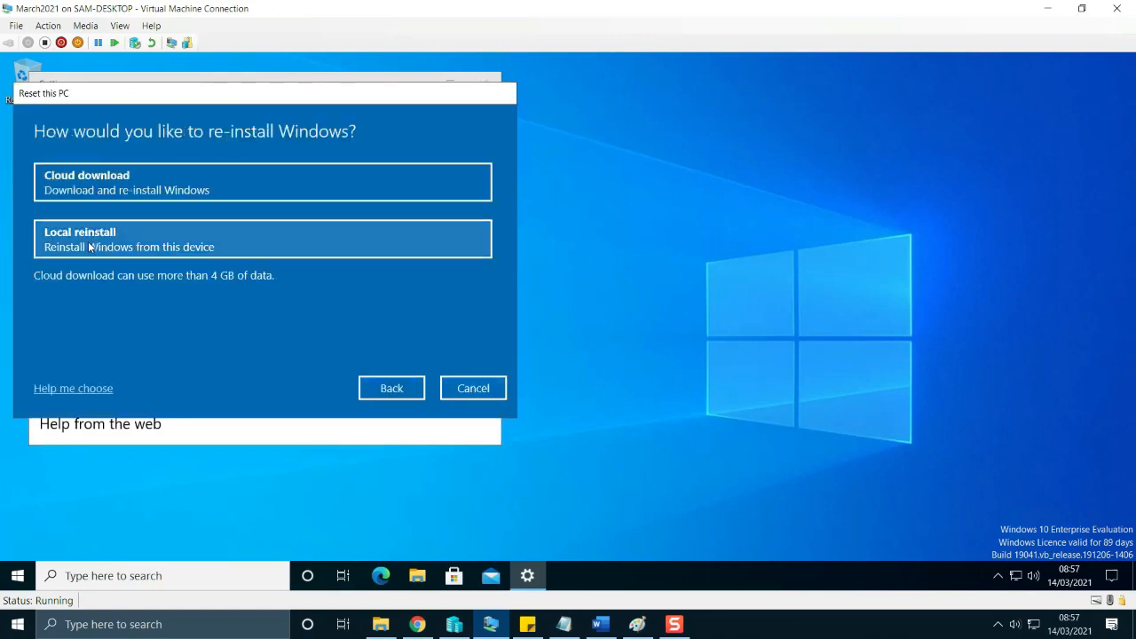
left_click(89, 247)
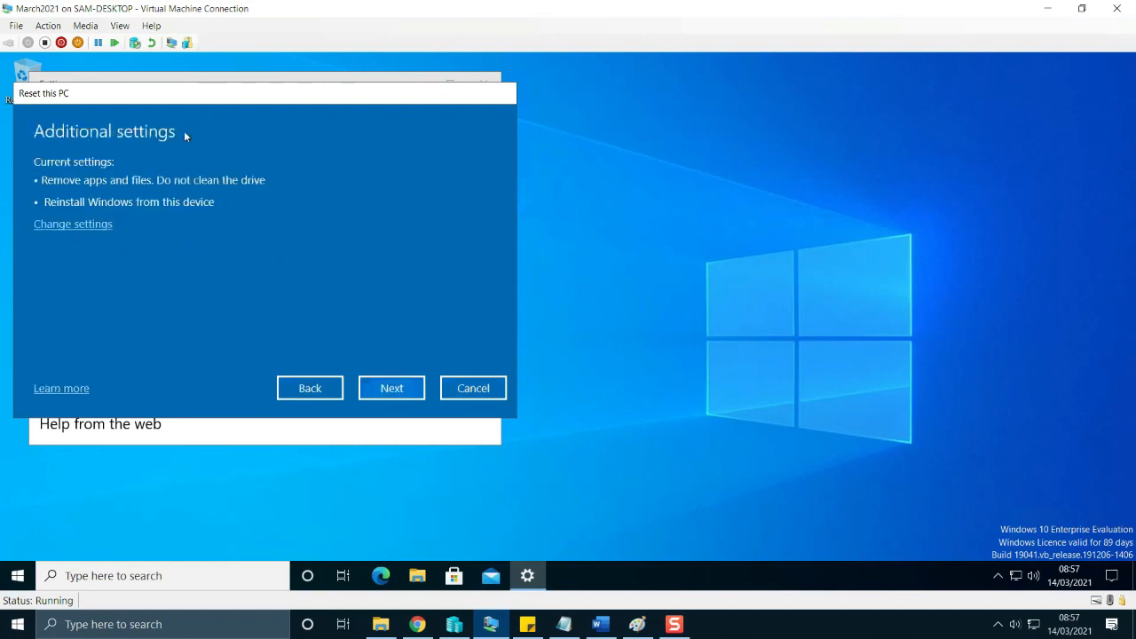
left_click(391, 388)
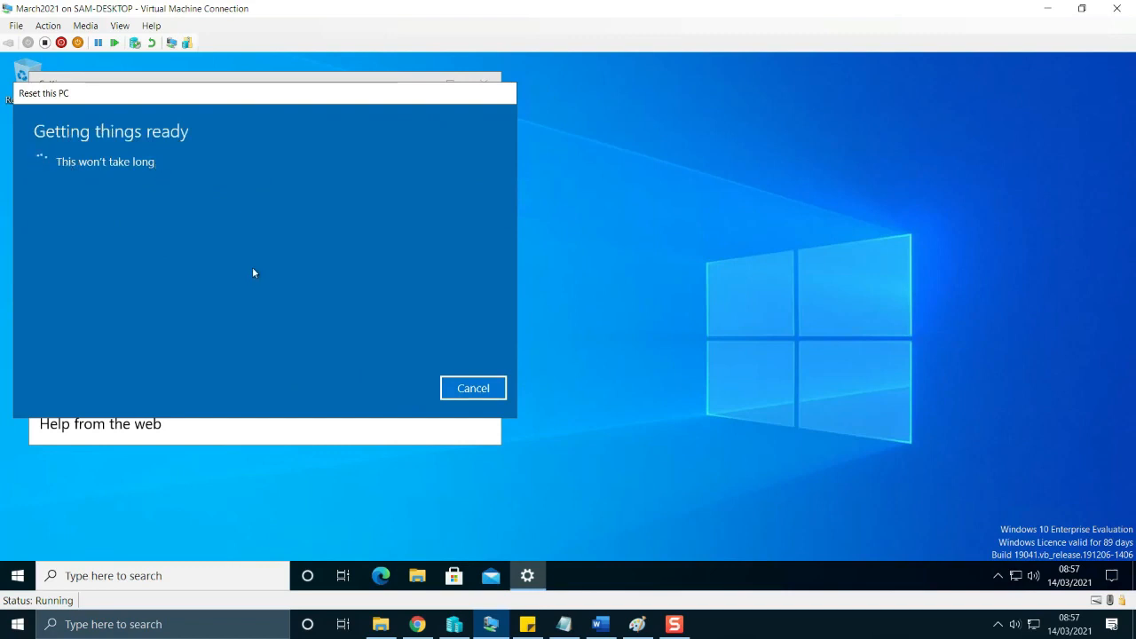
mouse_move(417, 627)
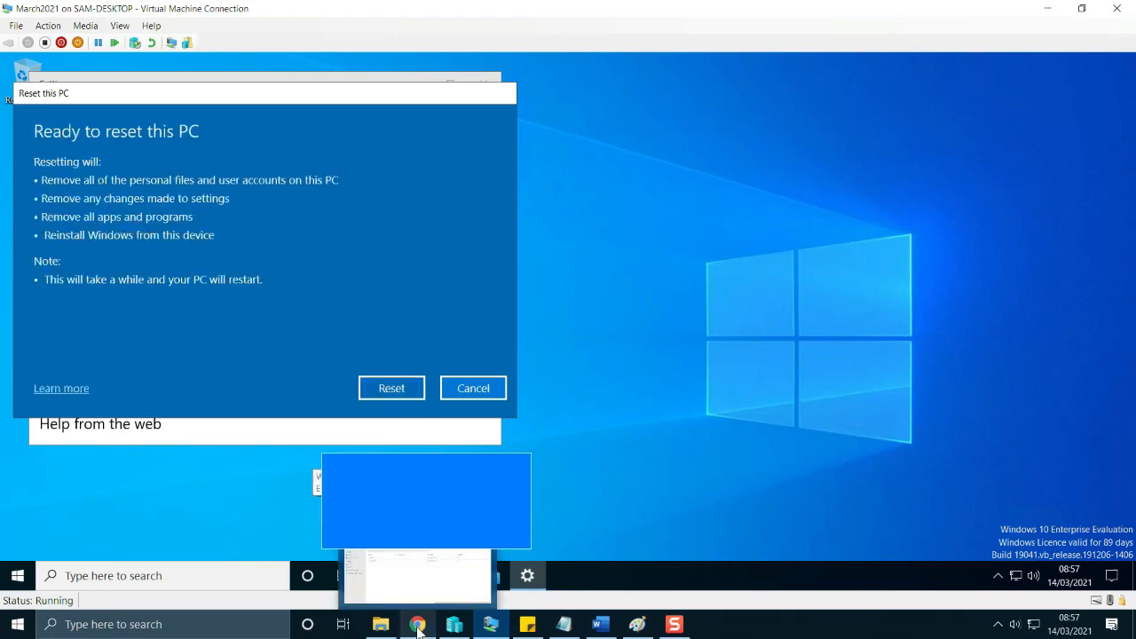
left_click(384, 391)
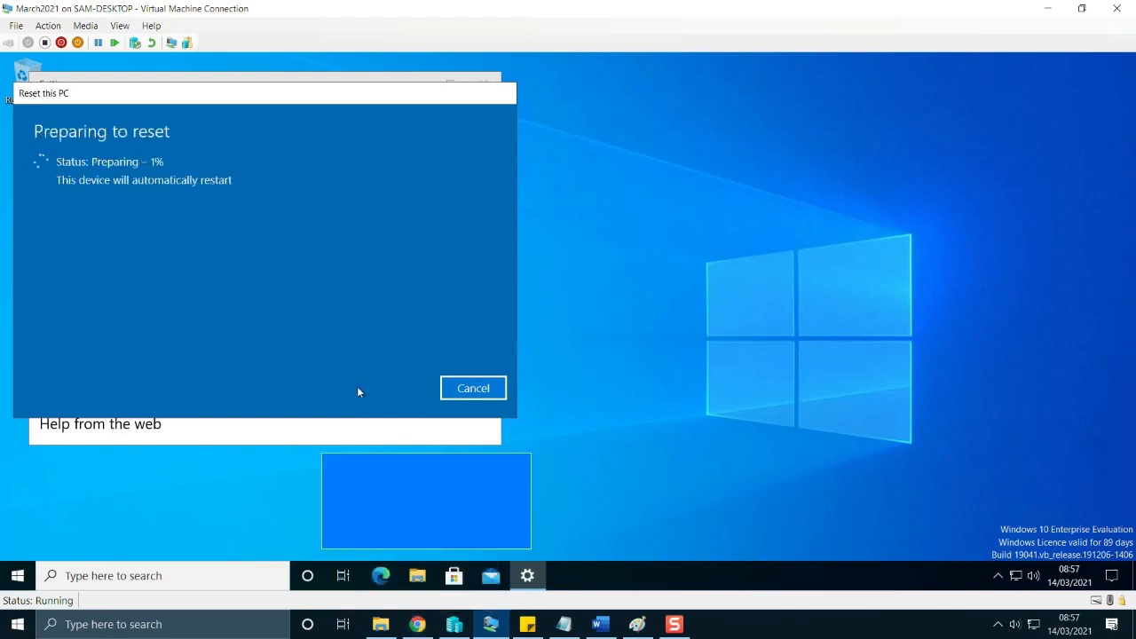
Return to the Endpoint Manager admin center, reload the page and open the Windows Autopilot devices list.
left_click(418, 625)
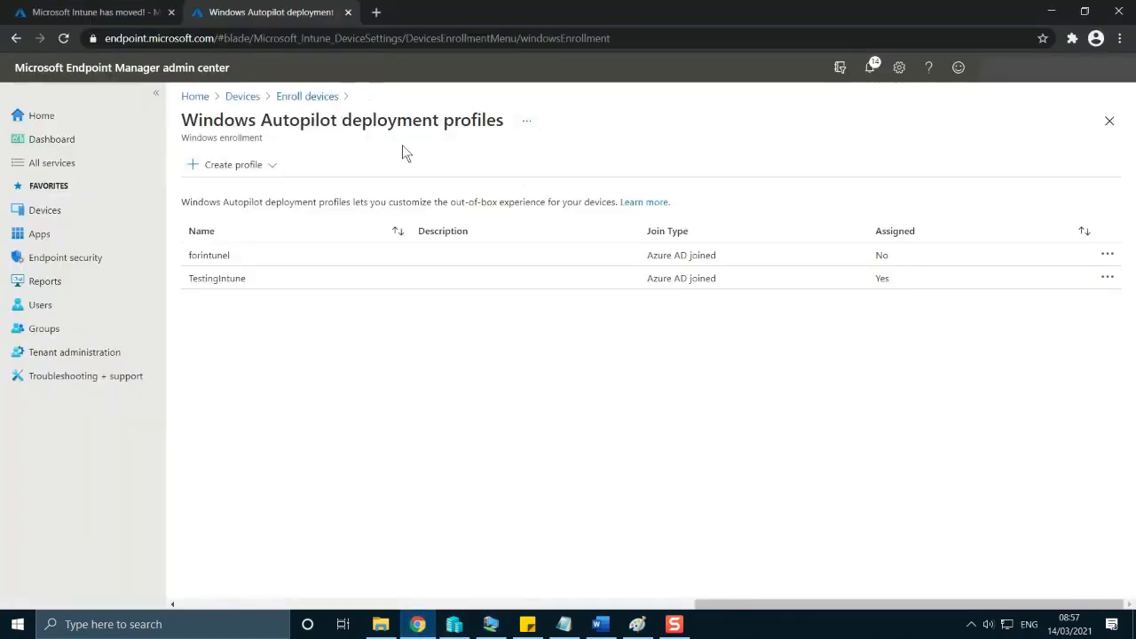
key("F5")
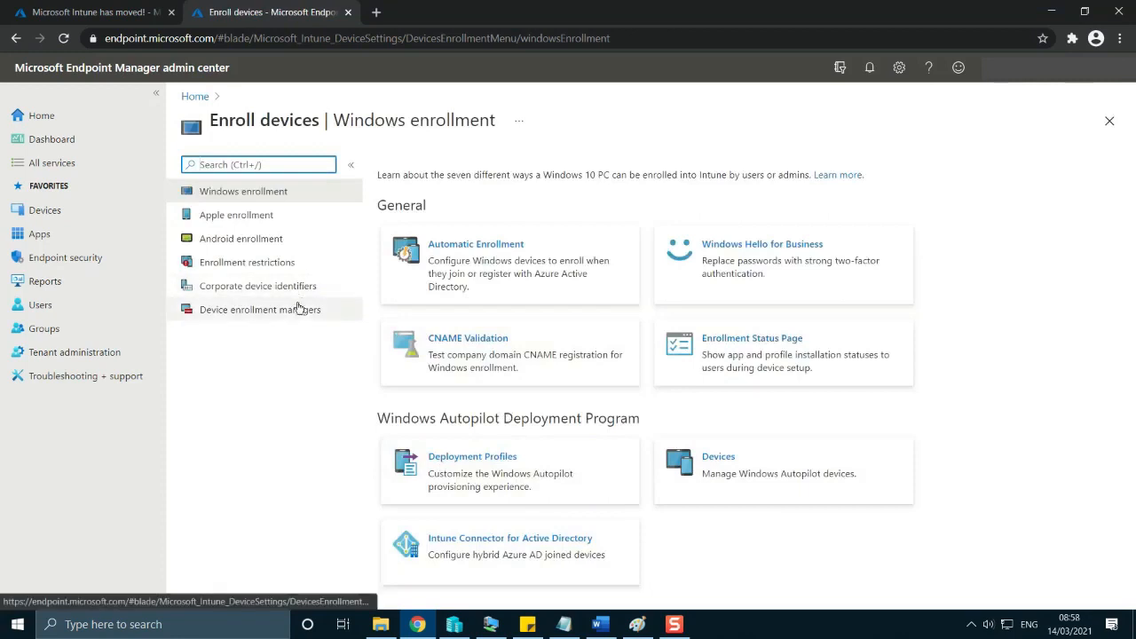
left_click(763, 458)
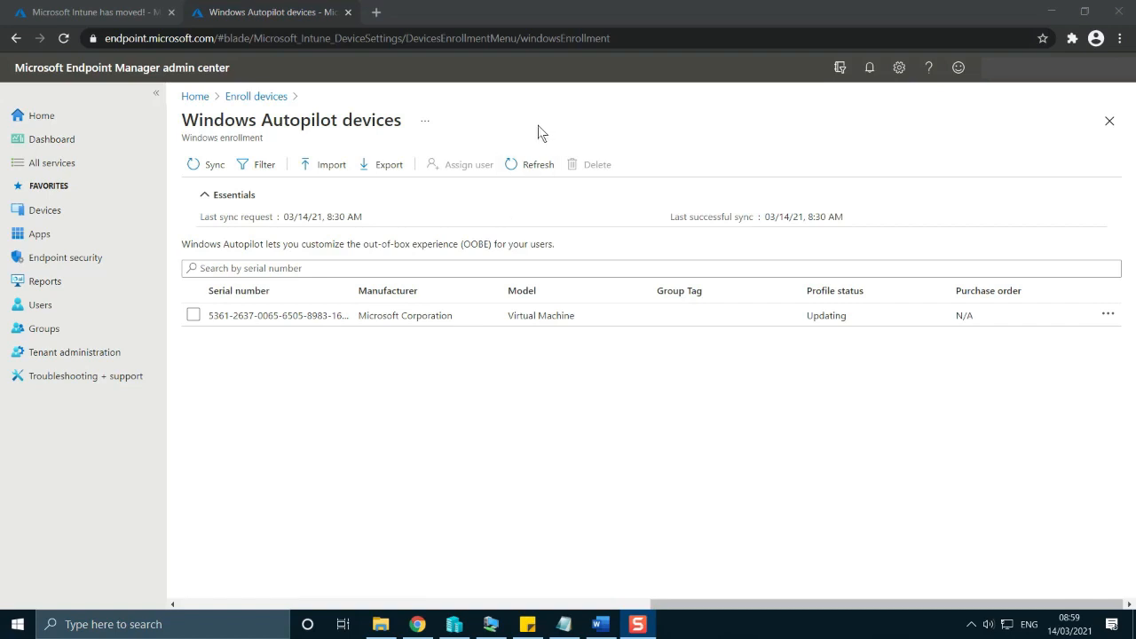
Refresh the Autopilot device list and check the reset progress in the March2021 virtual machine.
left_click(527, 166)
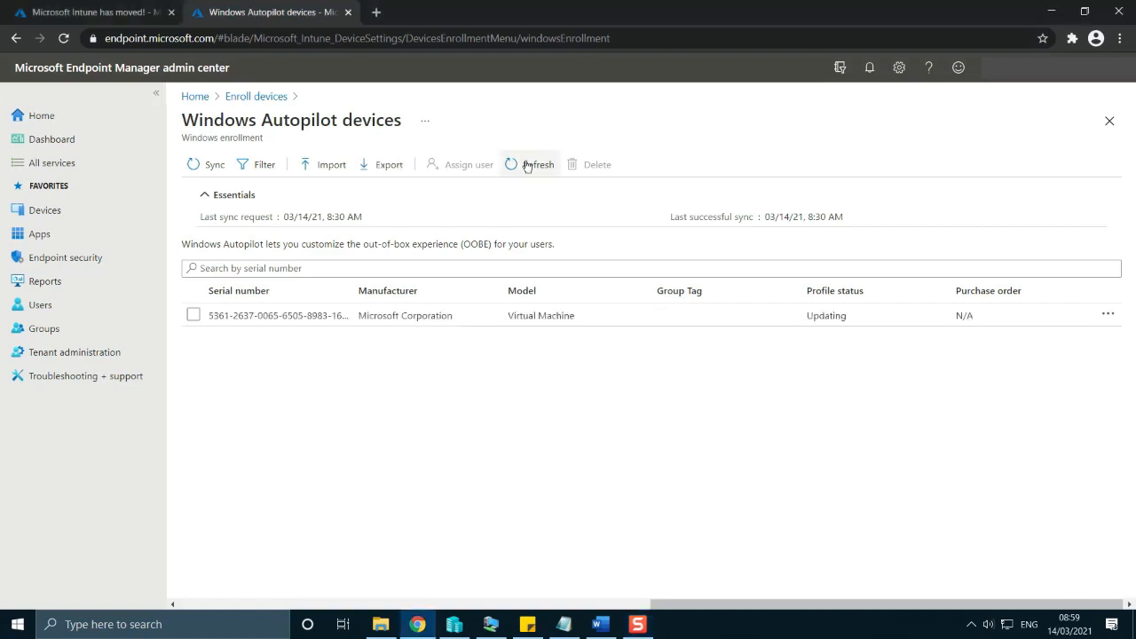
left_click(491, 624)
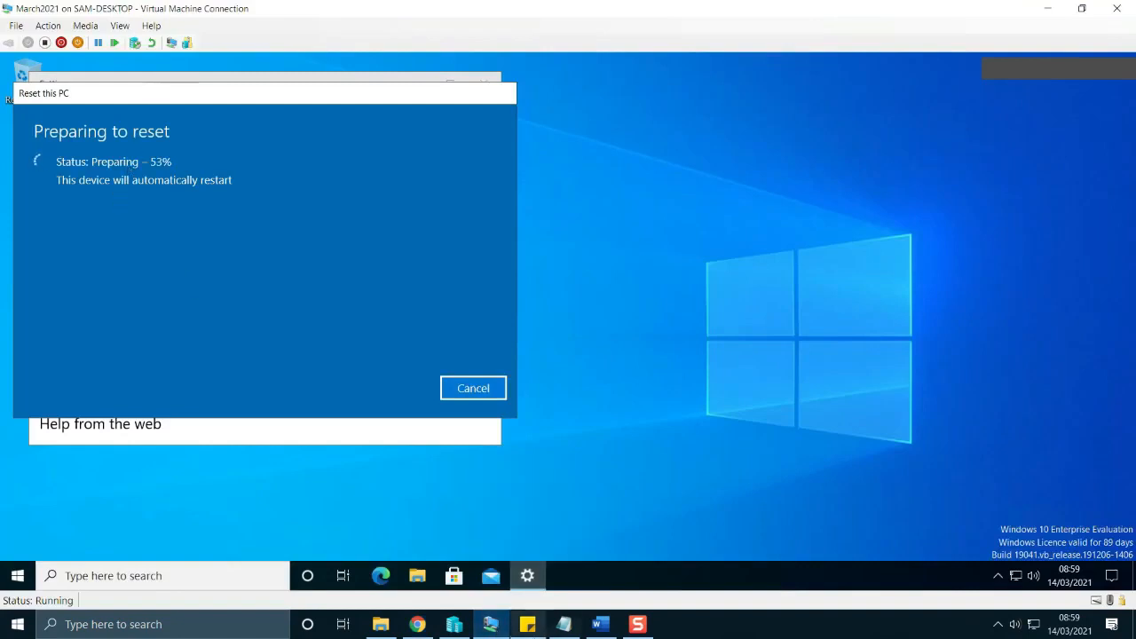
left_click(493, 625)
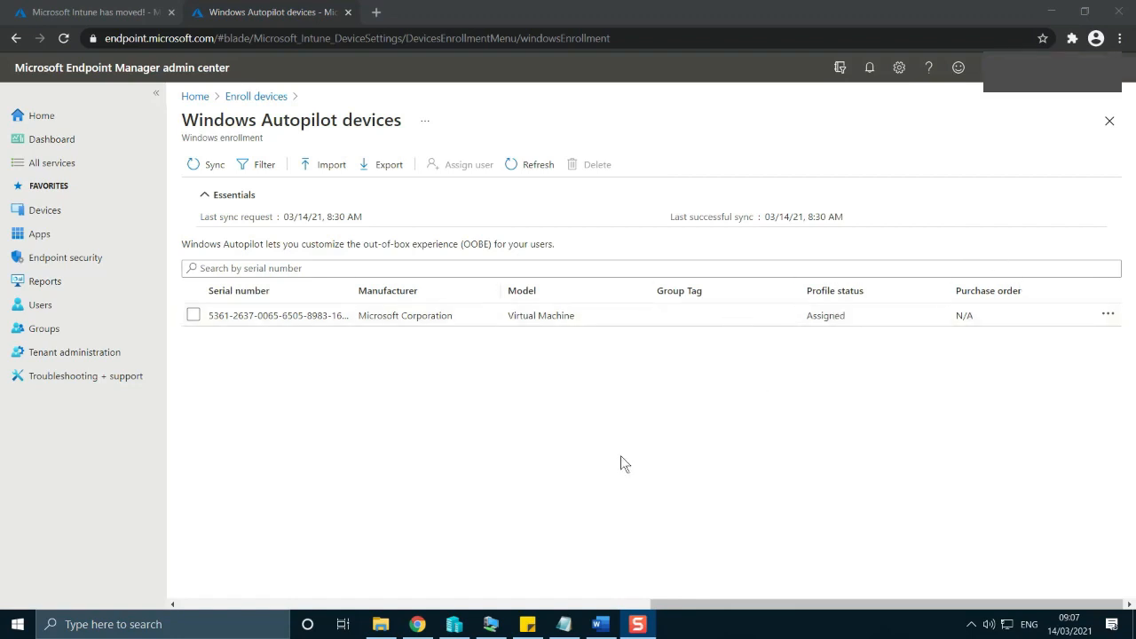
Check the March2021 virtual machine's reset progress, then review the details of the listed device in Windows Autopilot devices and select it.
left_click(491, 625)
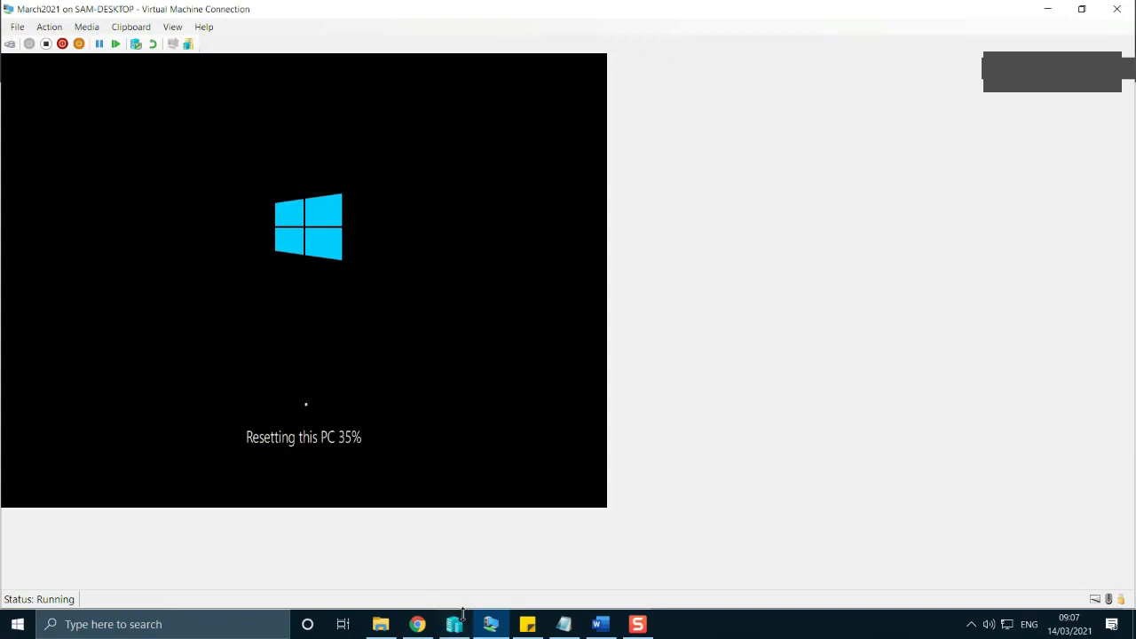
left_click(414, 628)
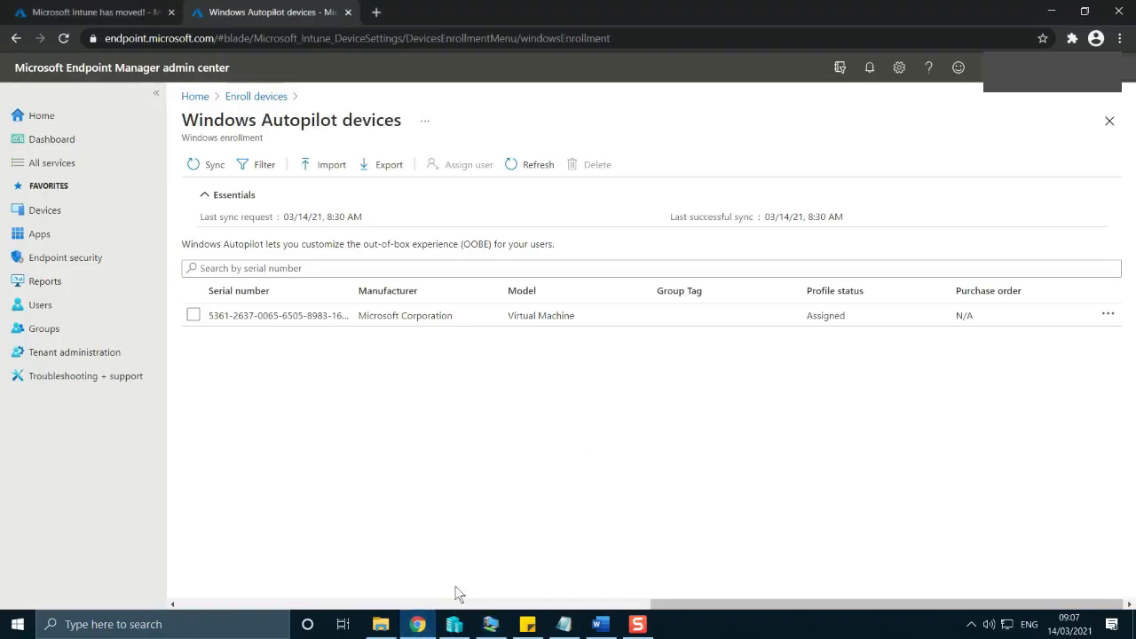
left_click(421, 628)
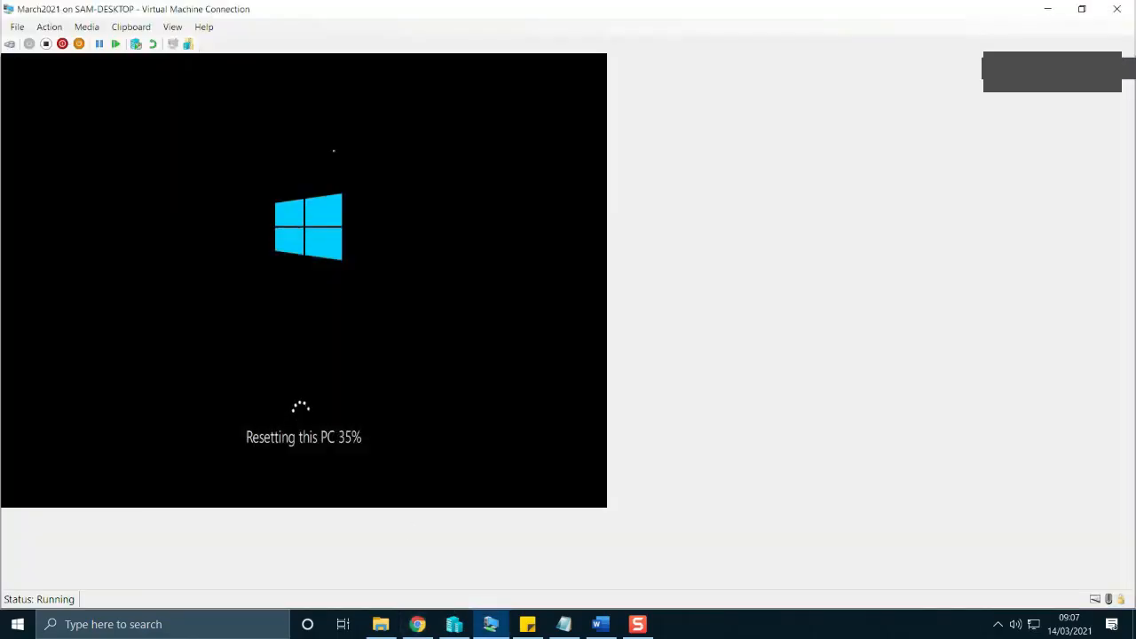
left_click(417, 626)
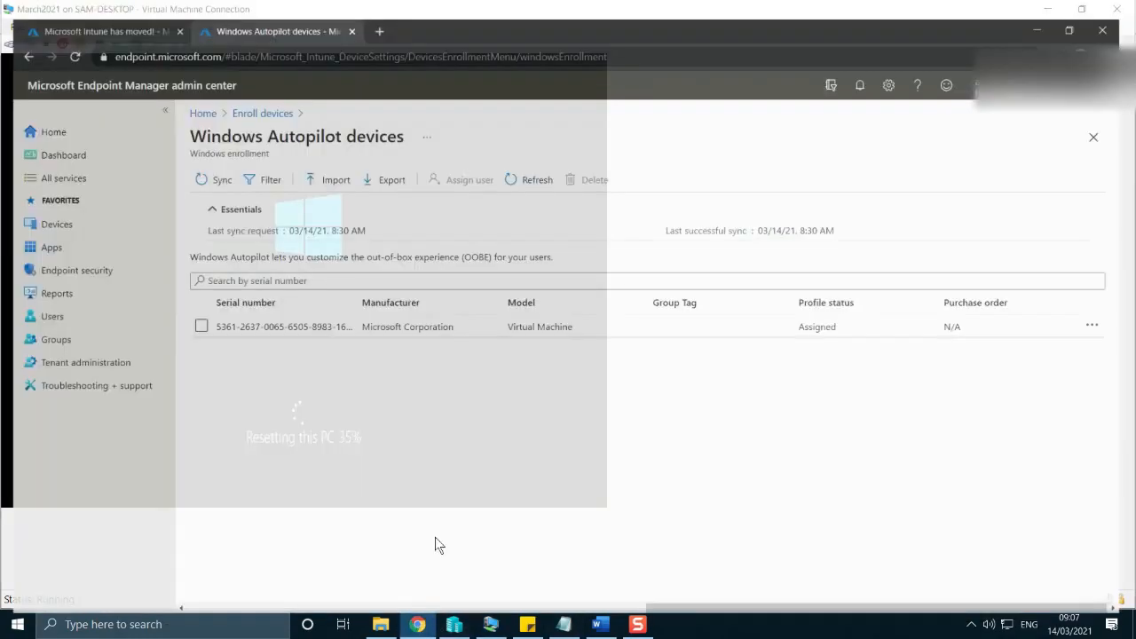
left_click(211, 321)
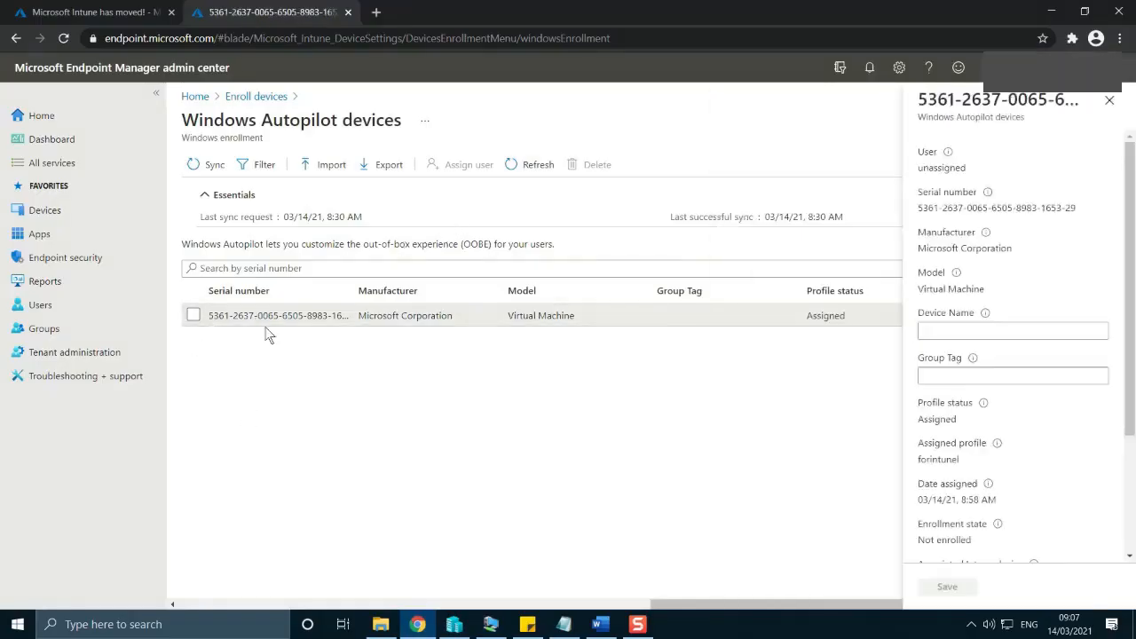
left_click(194, 316)
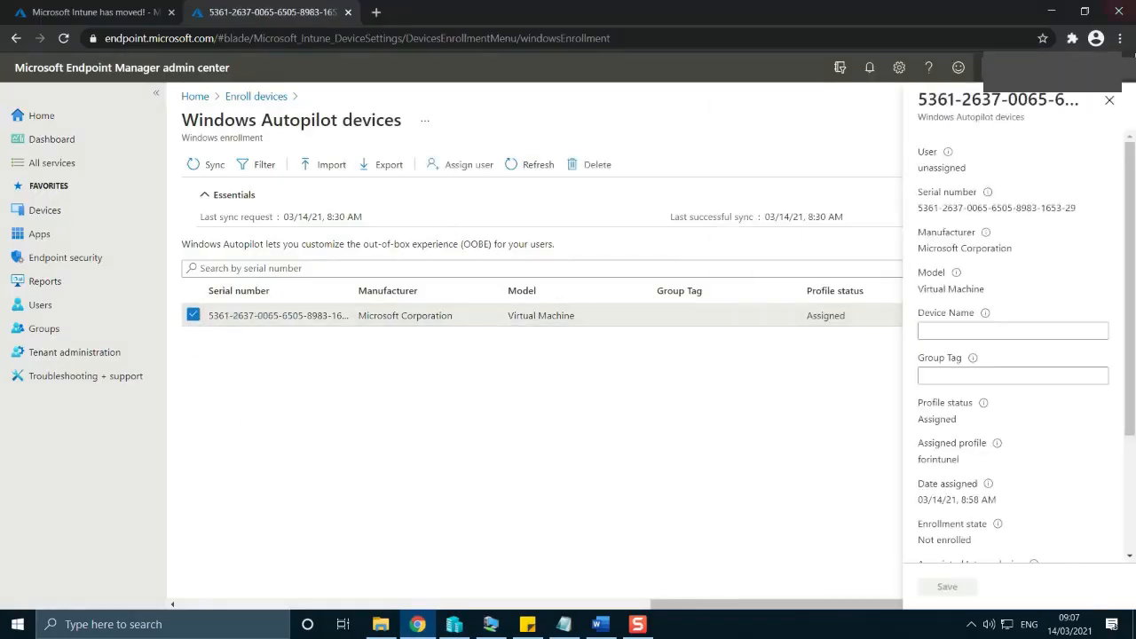
left_click(1108, 103)
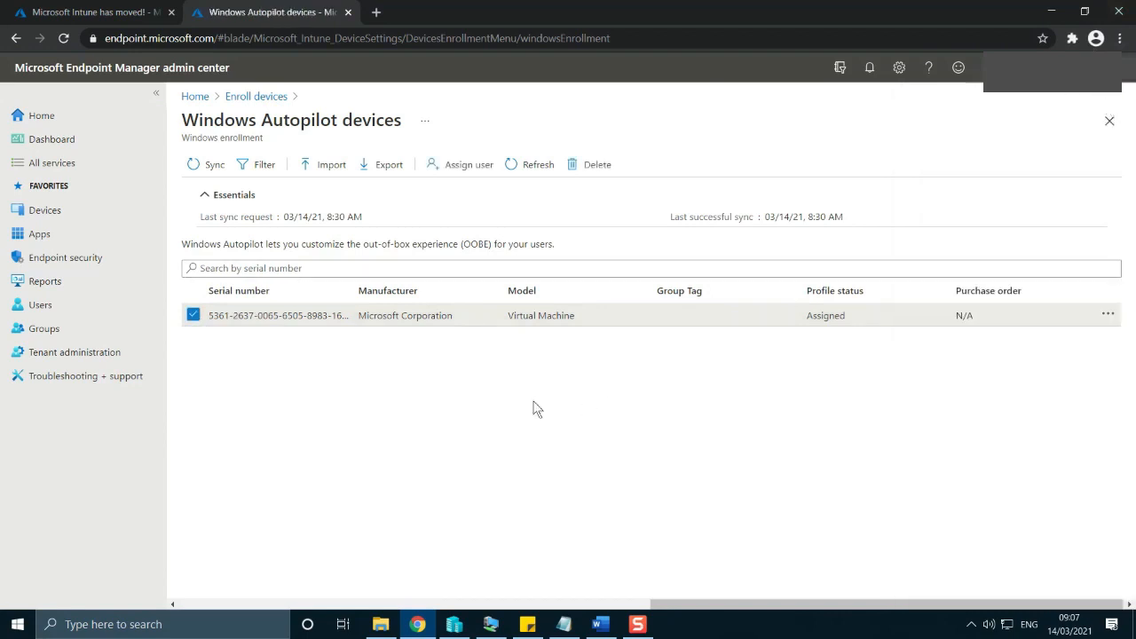
Switch to the March2021 virtual machine and submit the work account's e-mail address on the Windows setup welcome page.
left_click(490, 626)
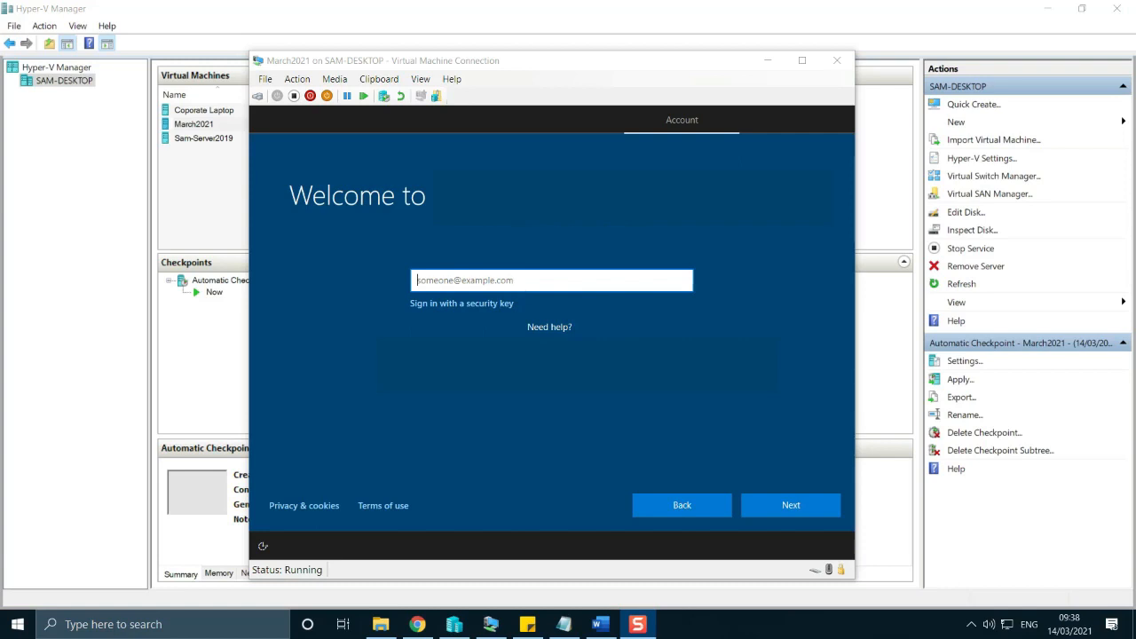
left_click(389, 78)
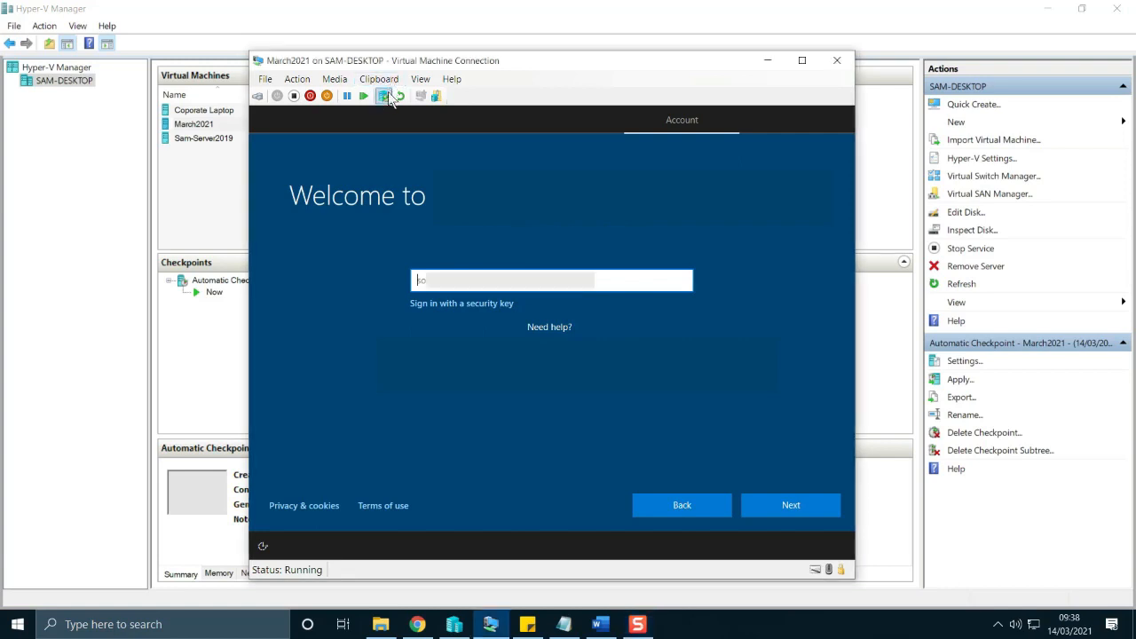
left_click(390, 78)
left_click(401, 92)
left_click(765, 502)
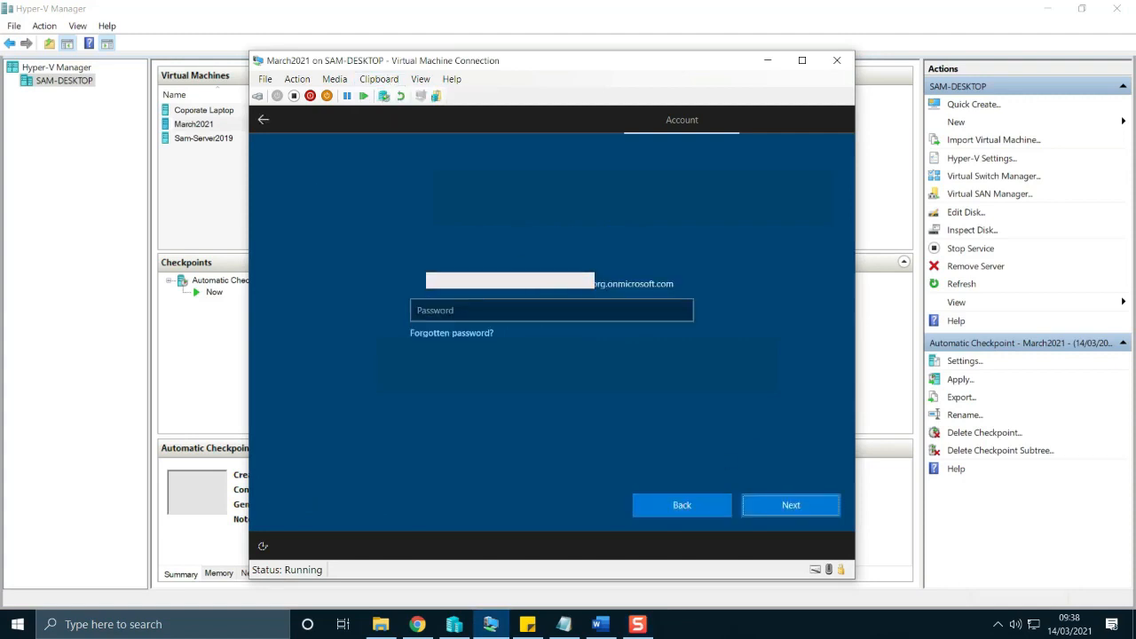
Copy the account password into the virtual machine's setup sign-in page and continue with the setup.
key("alt+Tab")
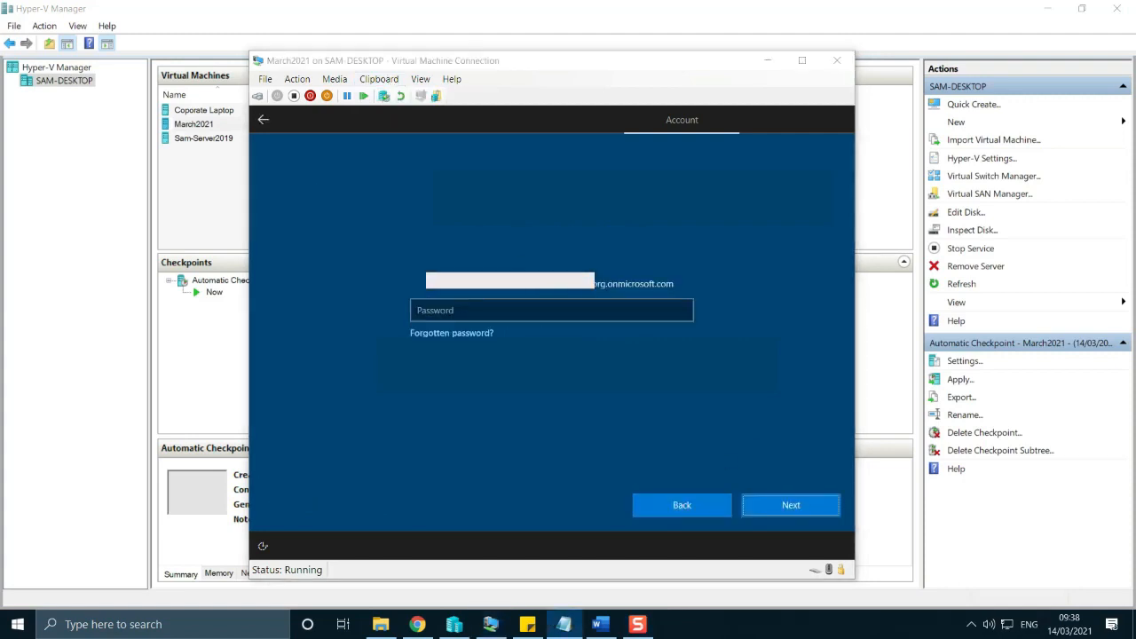
left_click(536, 310)
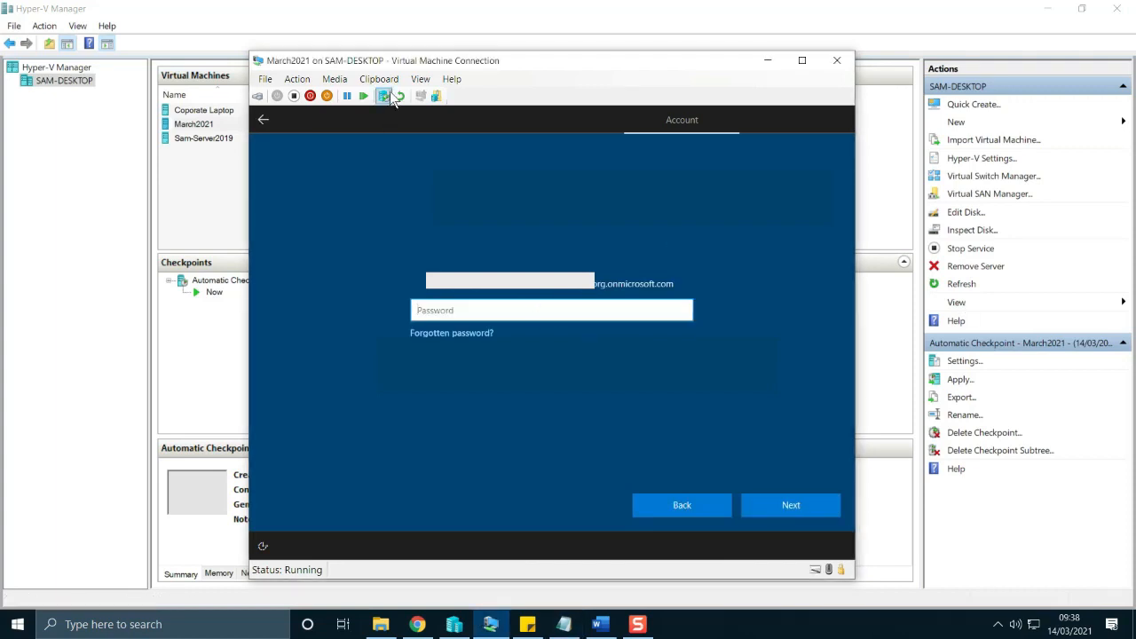
left_click(379, 79)
left_click(390, 93)
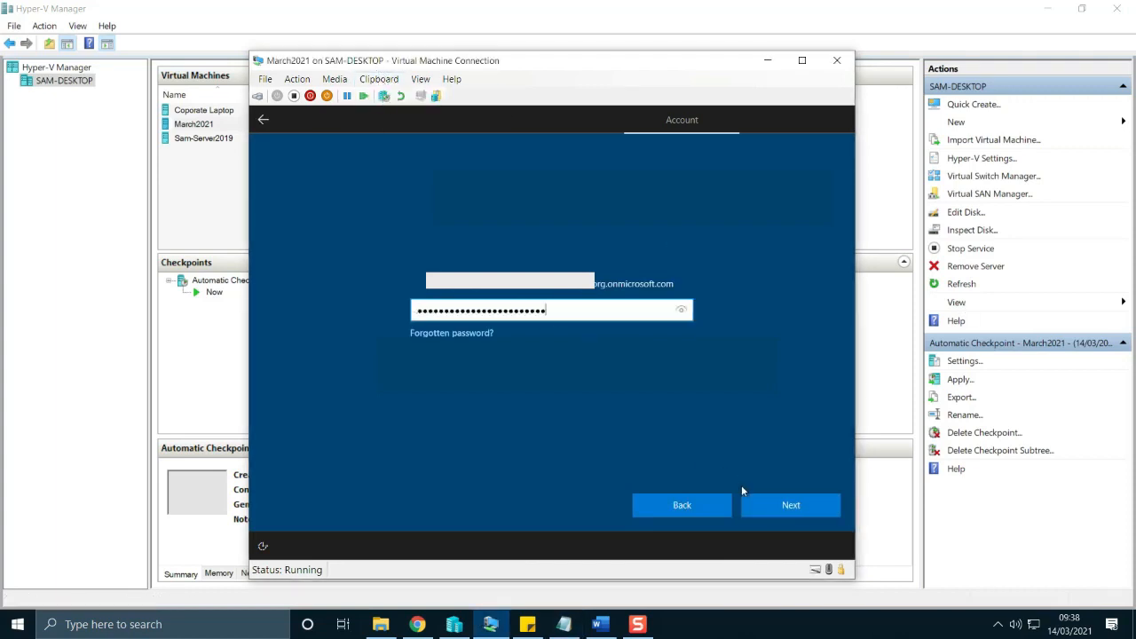
left_click(766, 504)
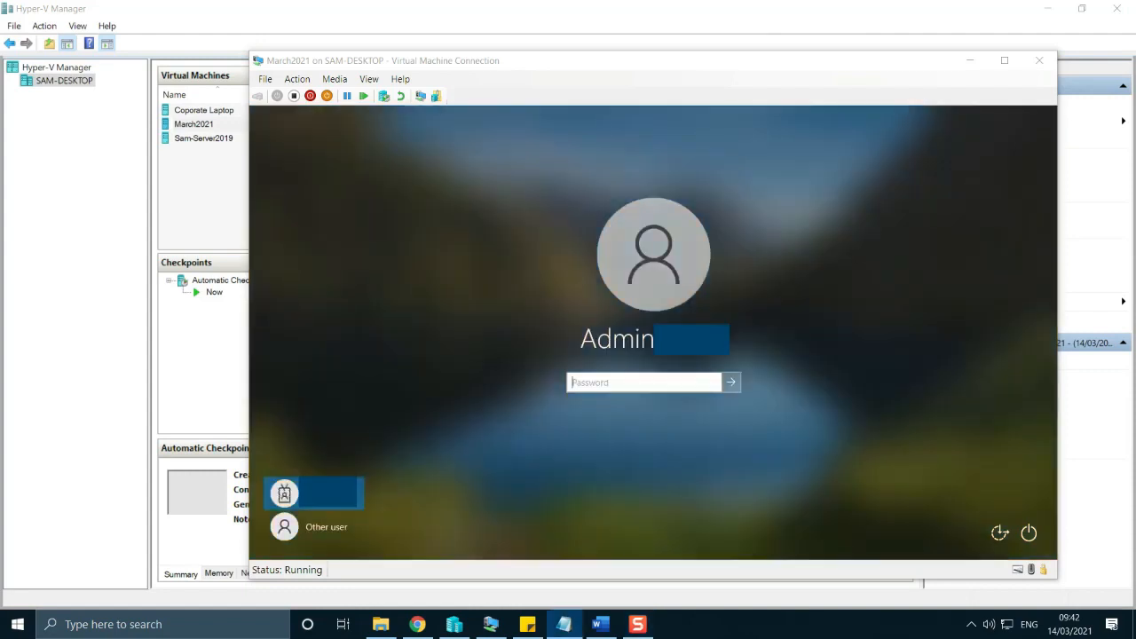
Sign in to the virtual machine's Windows lock screen with the account password and allow the PC to be discoverable on the network.
left_click(678, 384)
type("*****")
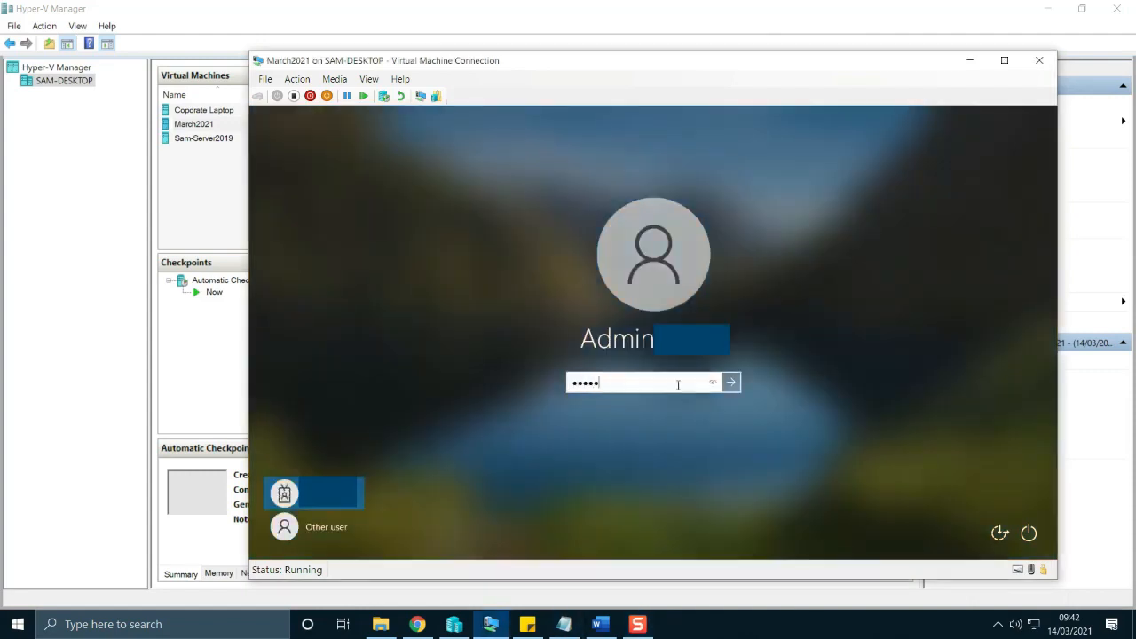
type("******************")
key("Return")
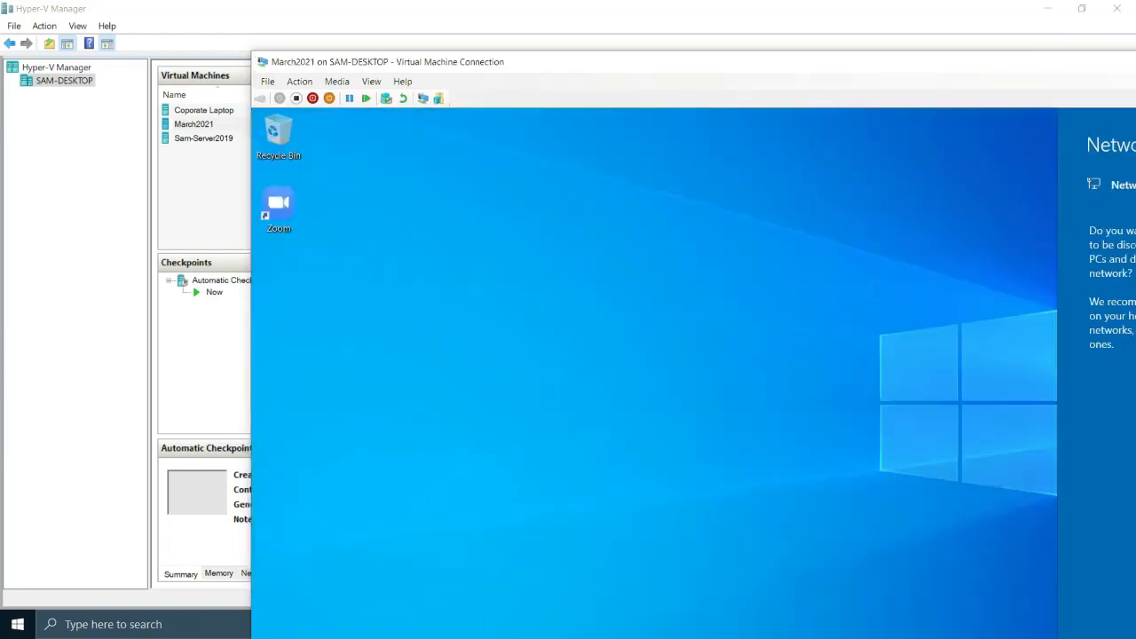
left_click_drag(734, 63, 536, 13)
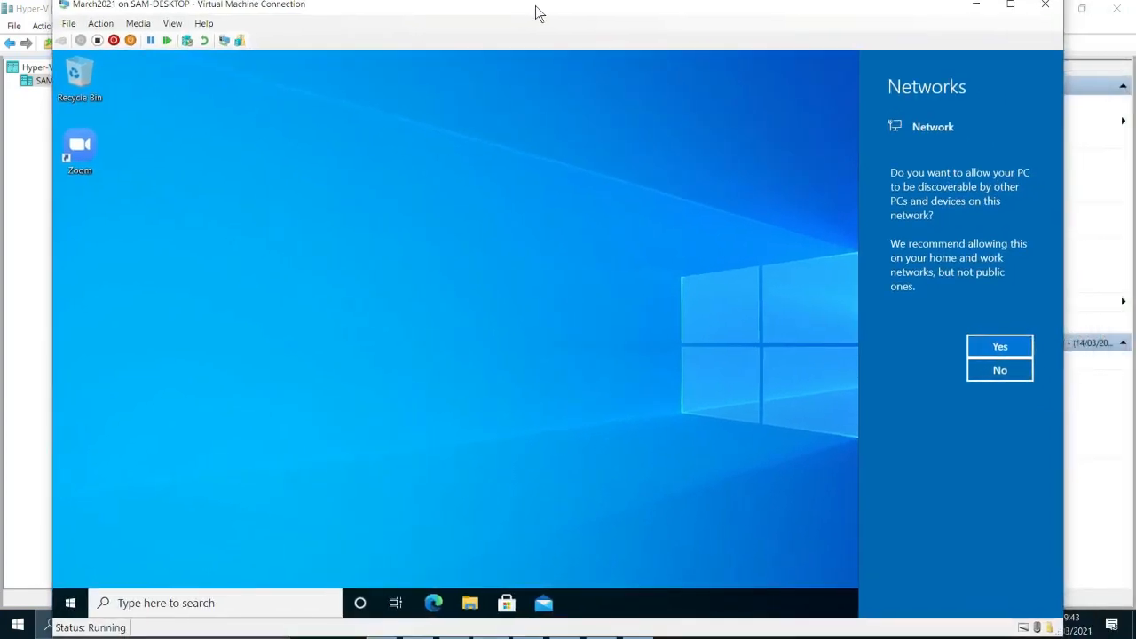
left_click(999, 354)
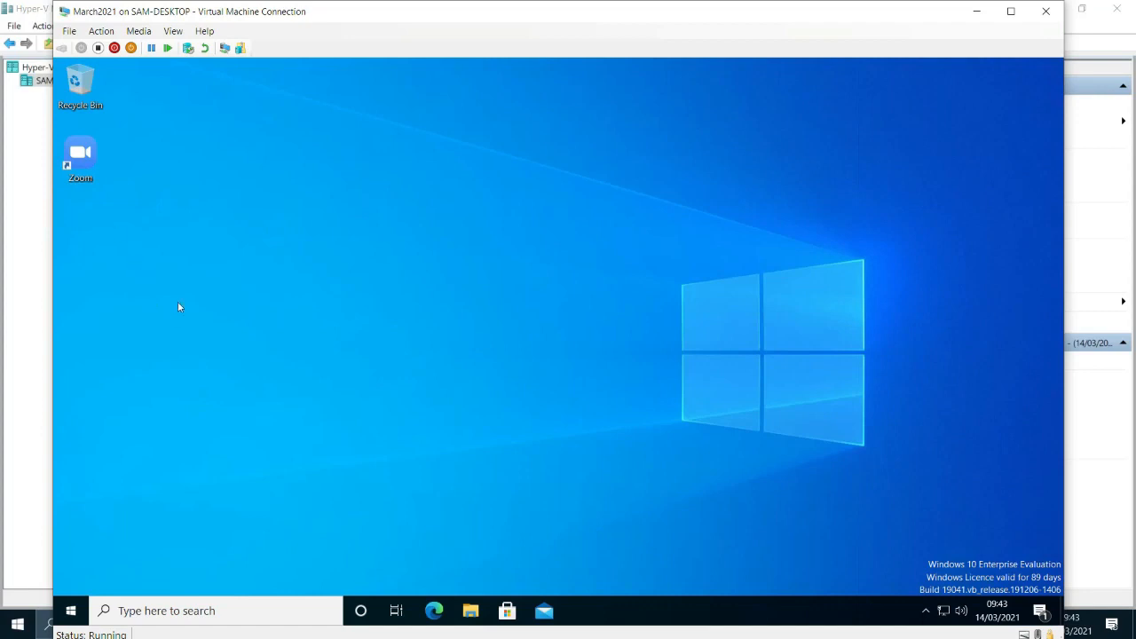
Open Task Manager in the virtual machine, expand it to full details to examine the running processes, and close it.
right_click(638, 612)
left_click(676, 540)
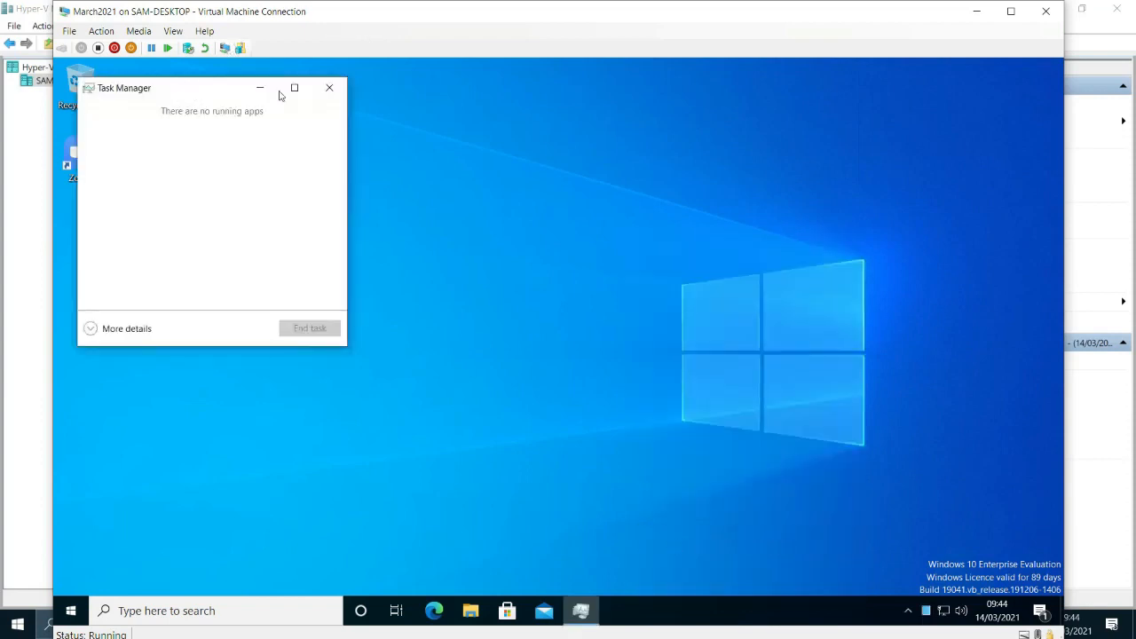
left_click_drag(280, 95, 499, 103)
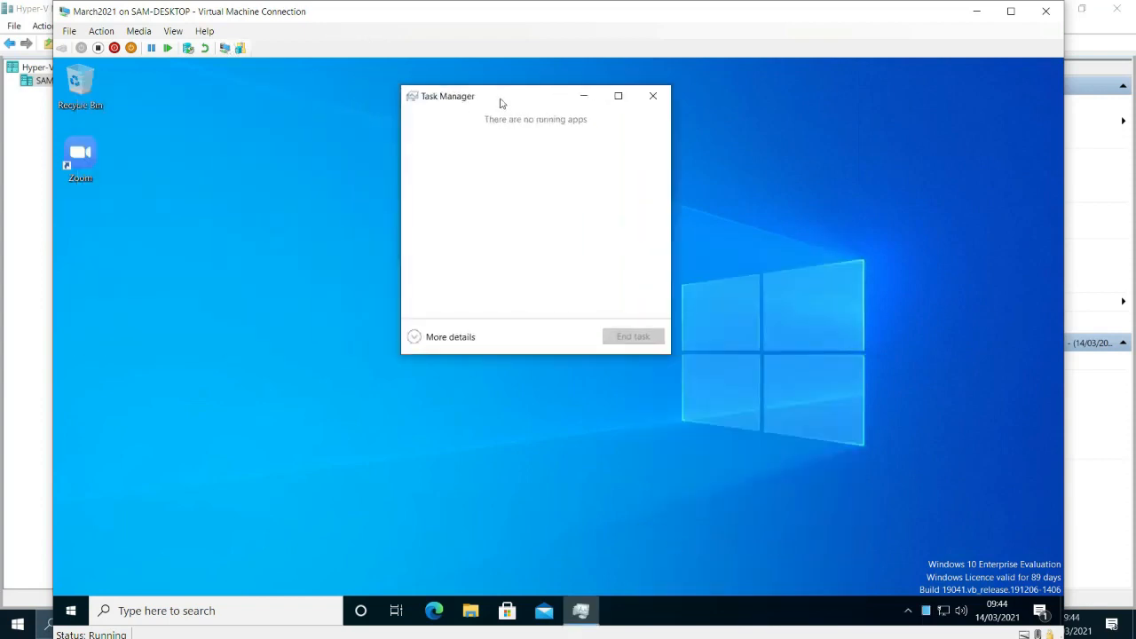
left_click(429, 344)
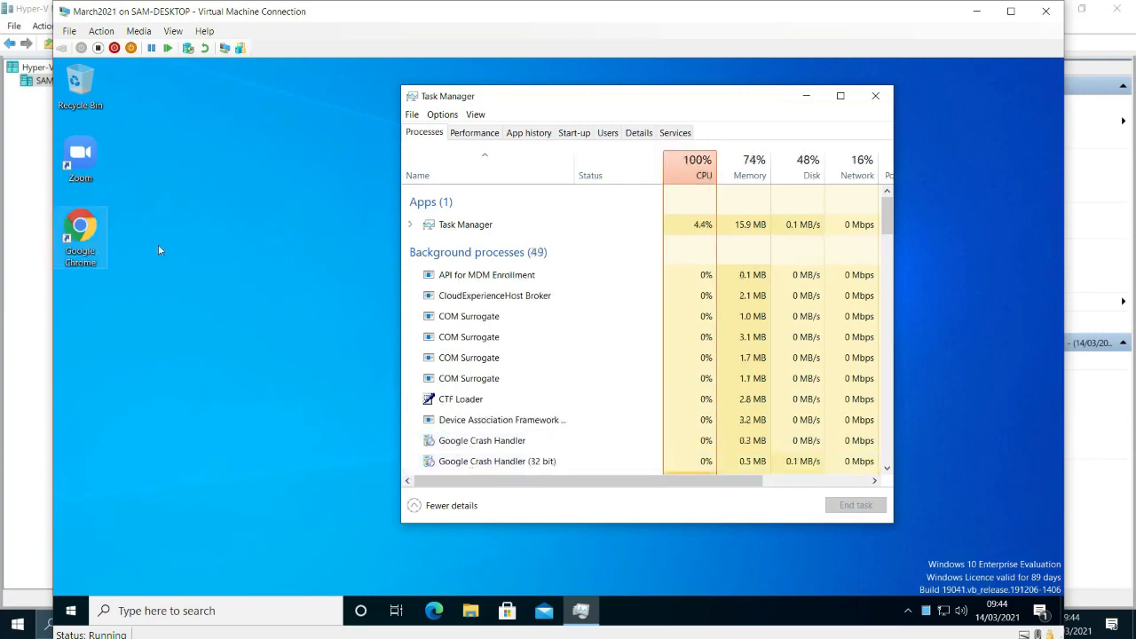
left_click(867, 95)
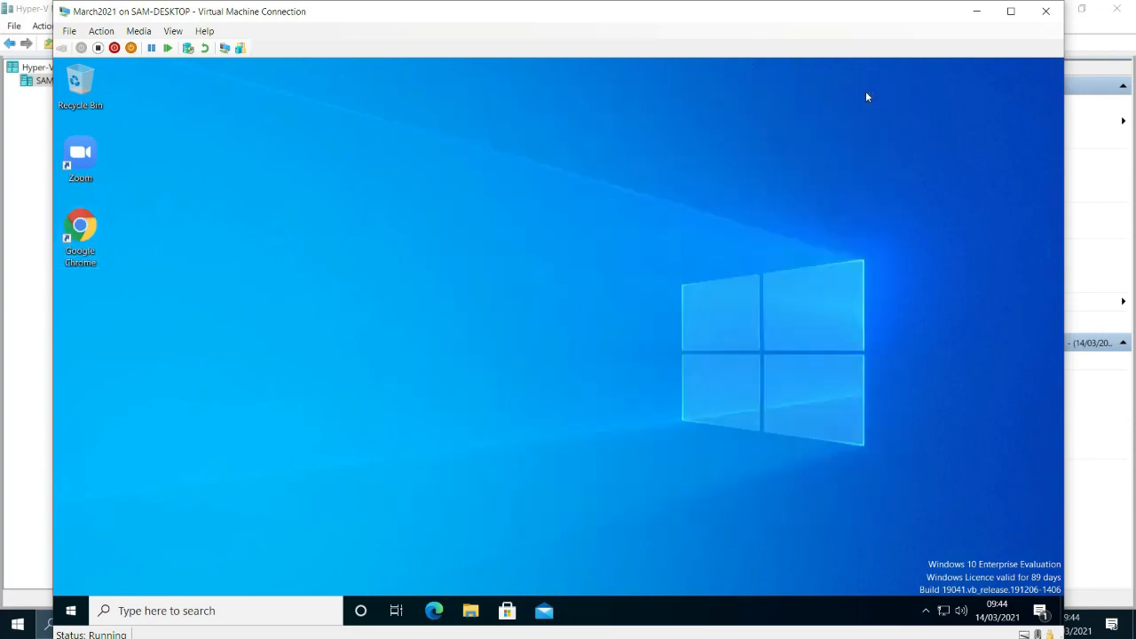
Look through the virtual machine's Start app list for the apps deployed from Intune, then close it.
left_click(73, 610)
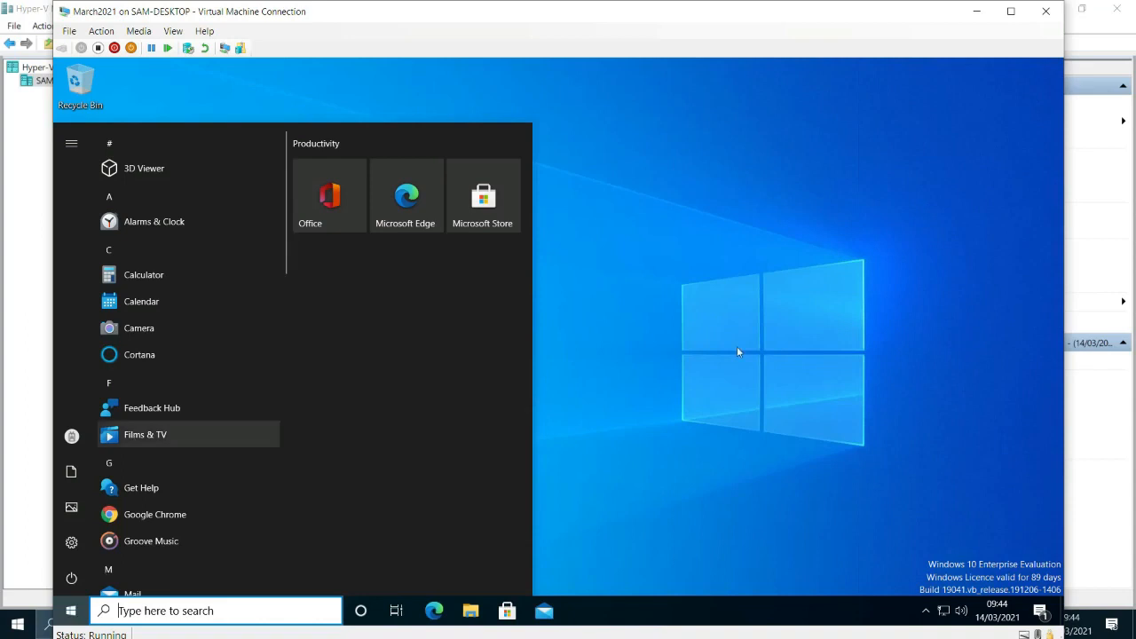
scroll(142, 408, "down", 5)
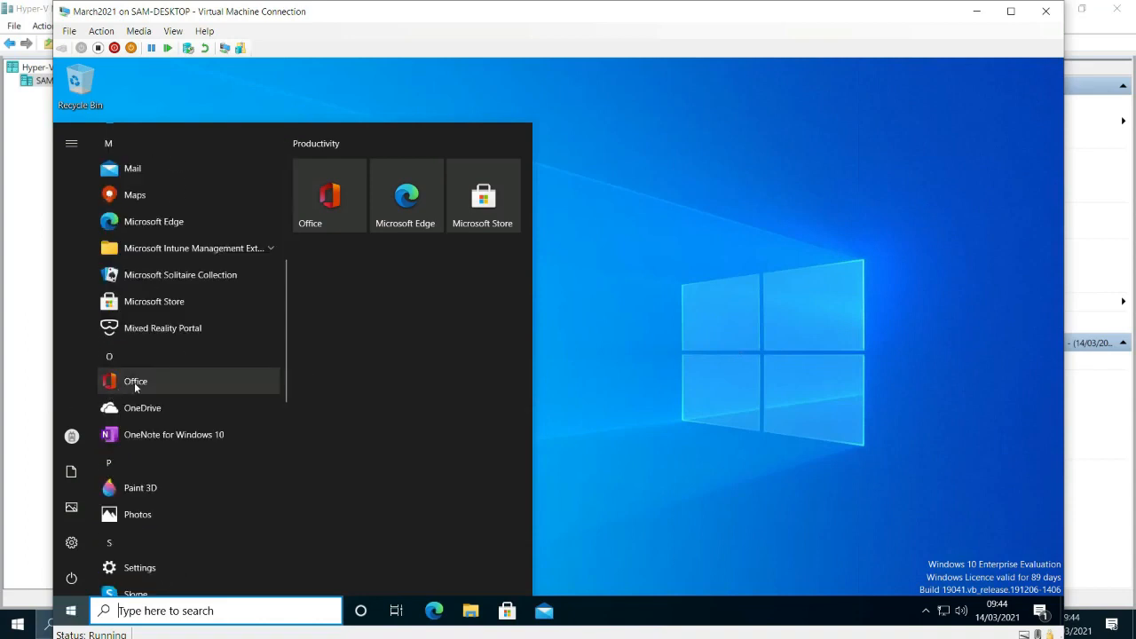
scroll(134, 382, "down", 4)
scroll(178, 472, "down", 3)
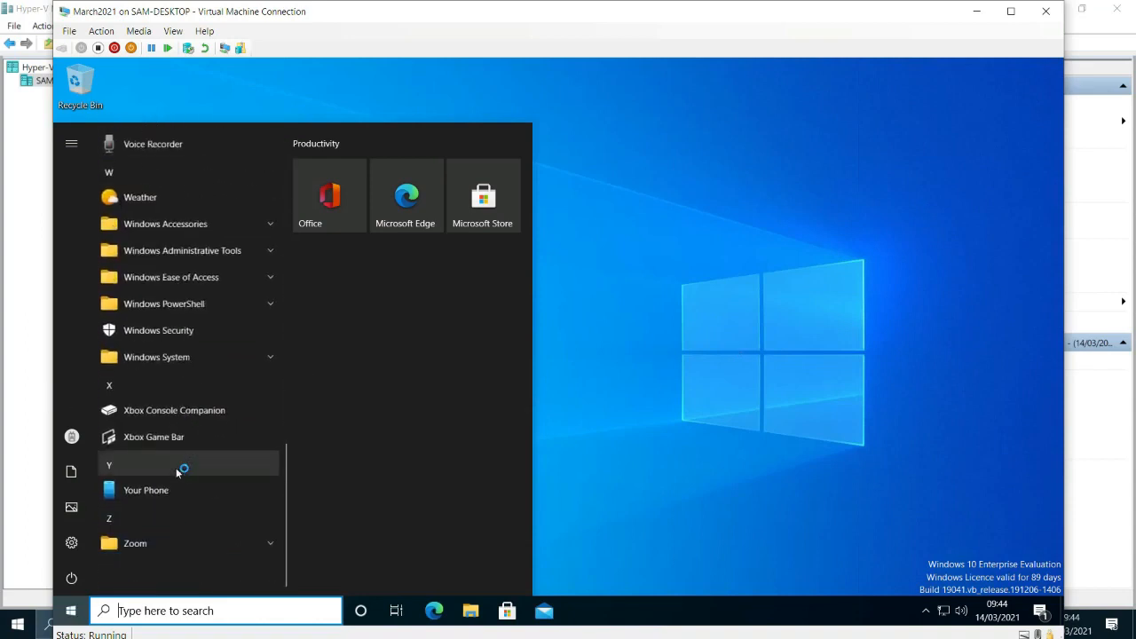
scroll(172, 480, "up", 3)
scroll(172, 481, "up", 3)
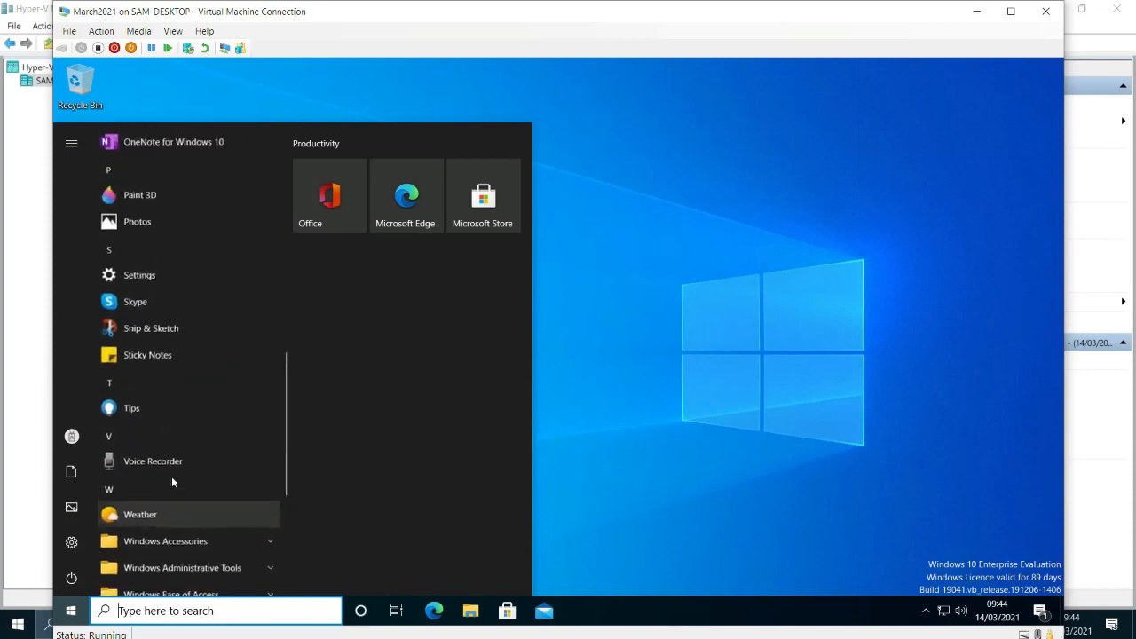
scroll(171, 475, "up", 3)
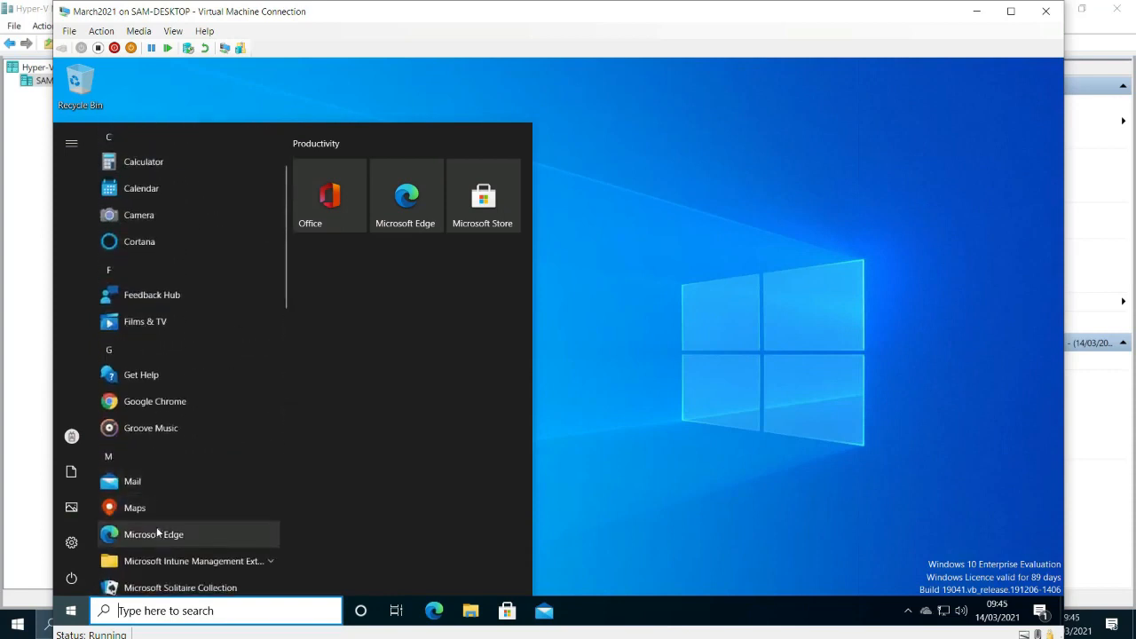
scroll(159, 534, "up", 1)
scroll(155, 530, "down", 4)
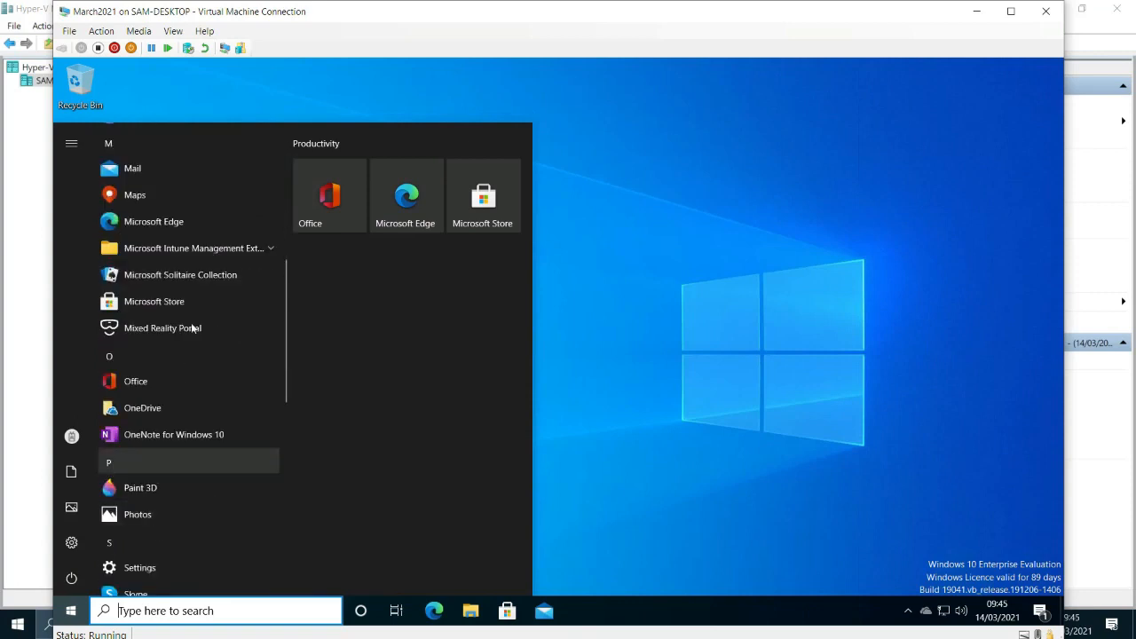
left_click(653, 250)
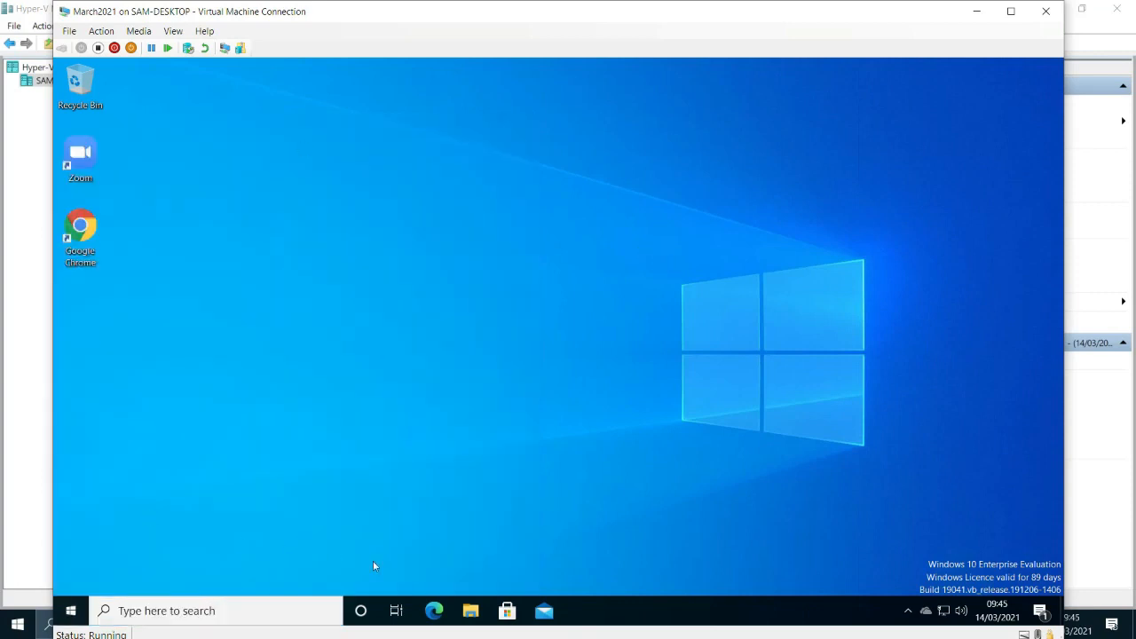
Reopen the Start app list in the virtual machine and check the installed apps once more.
right_click(689, 623)
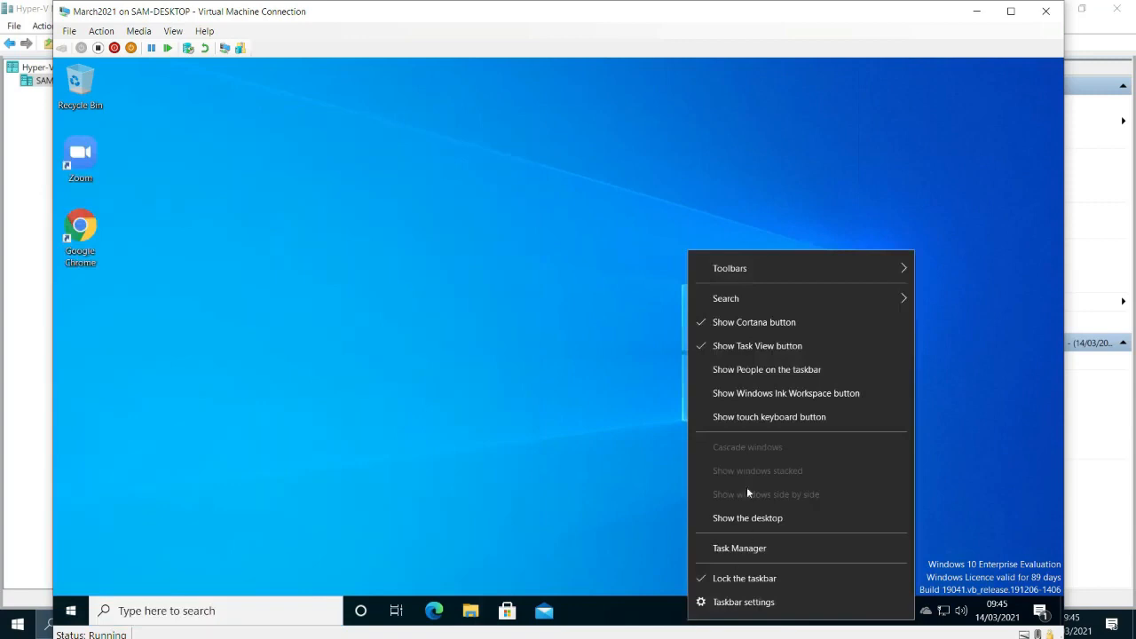
left_click(68, 608)
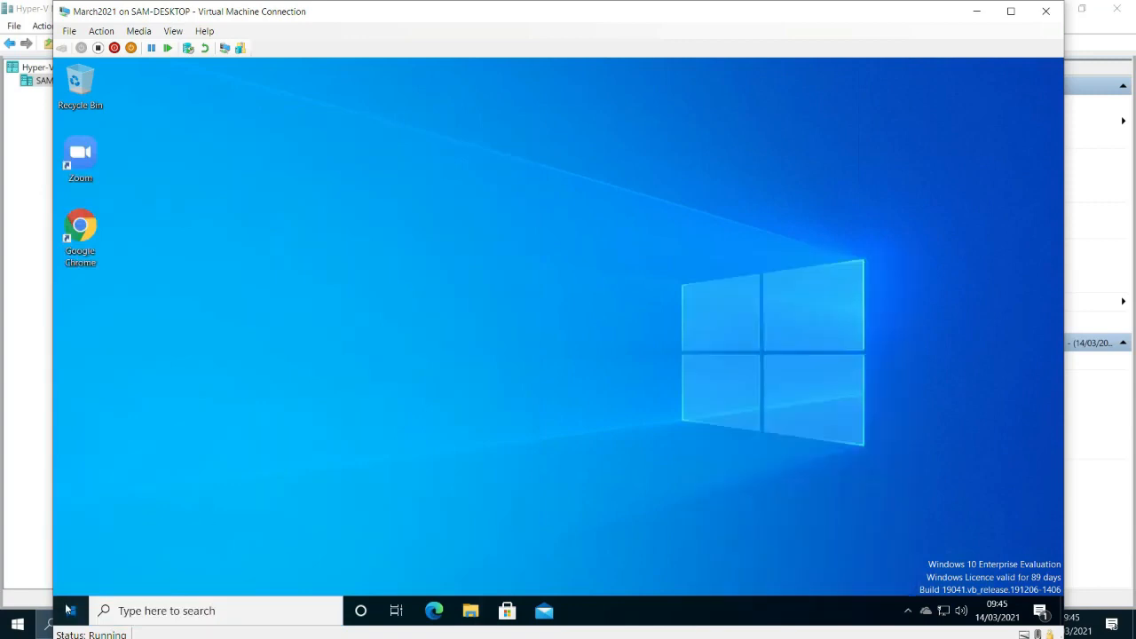
left_click(71, 613)
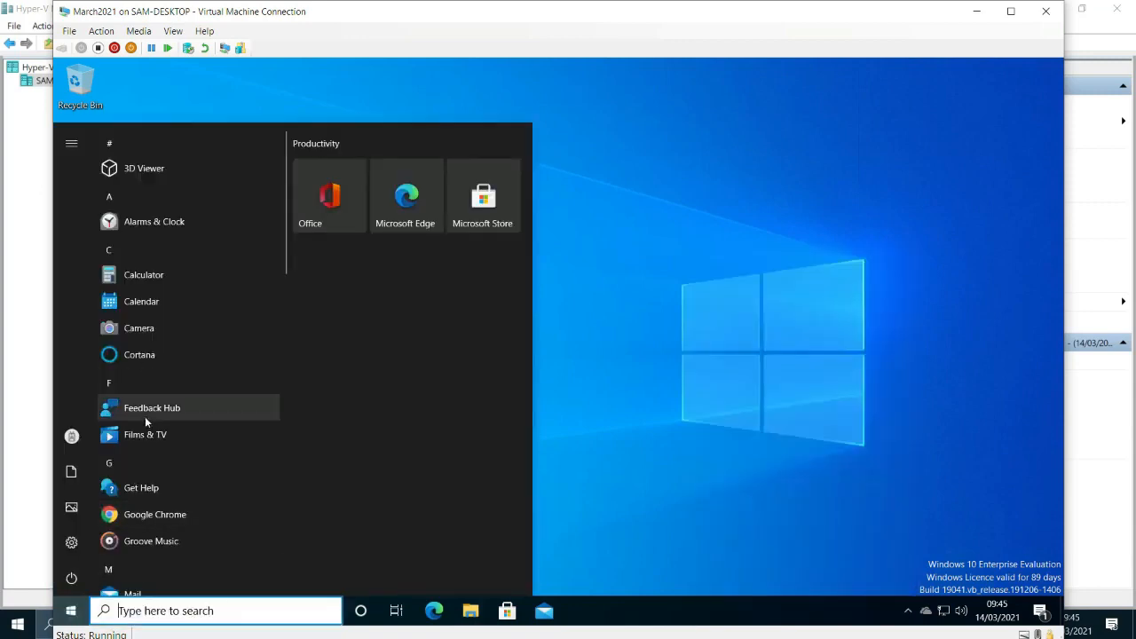
scroll(145, 417, "down", 2)
scroll(145, 417, "down", 4)
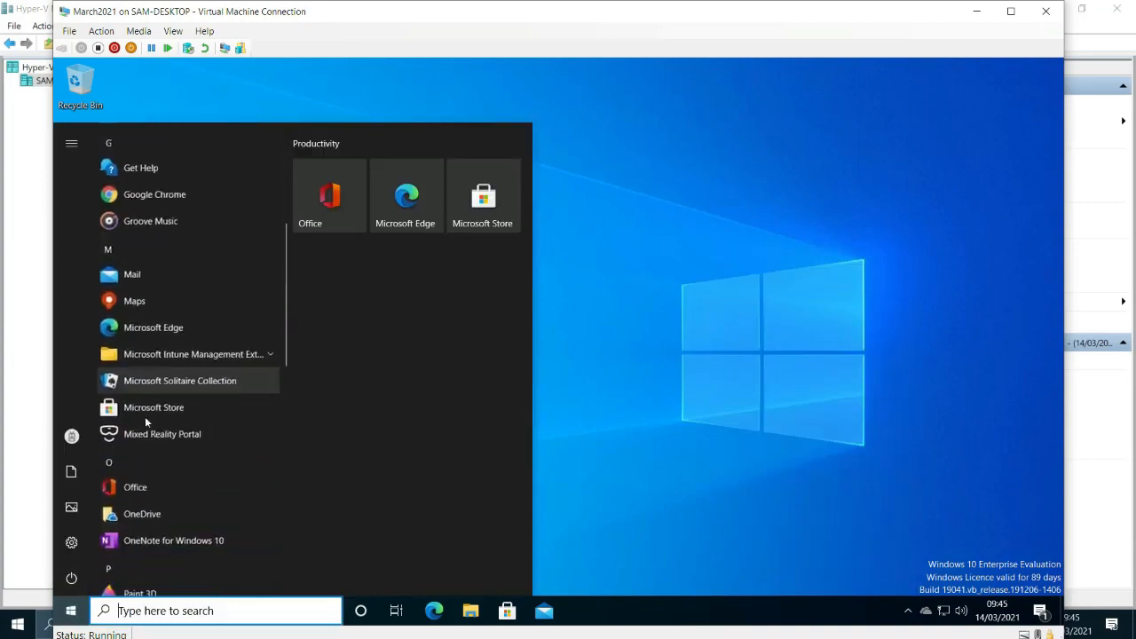
scroll(161, 440, "down", 7)
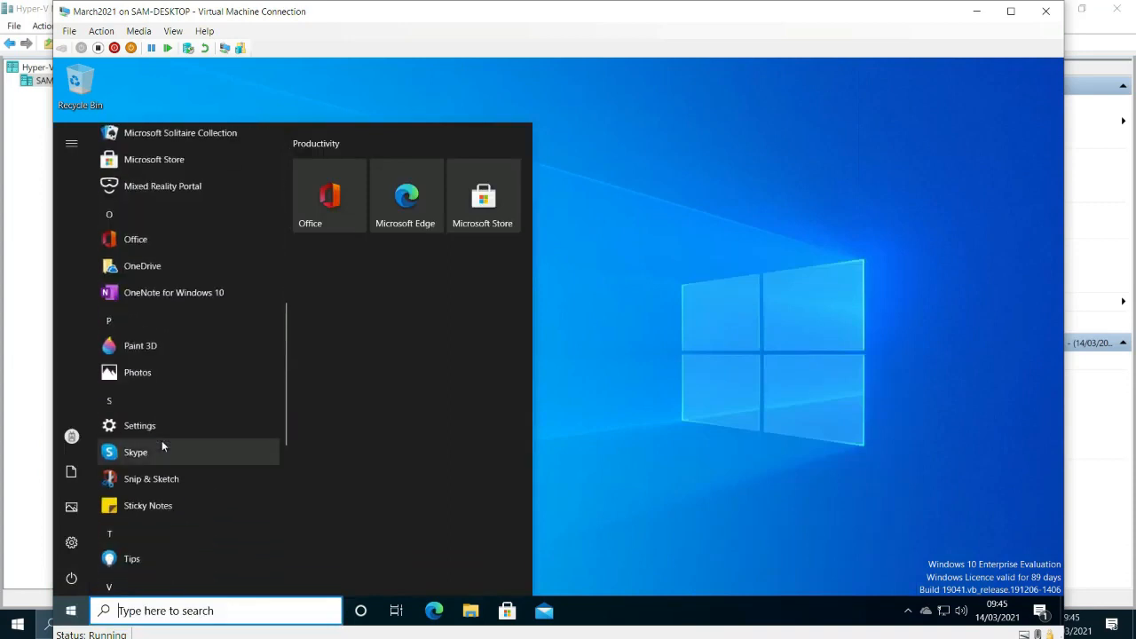
scroll(162, 440, "down", 2)
scroll(155, 463, "up", 15)
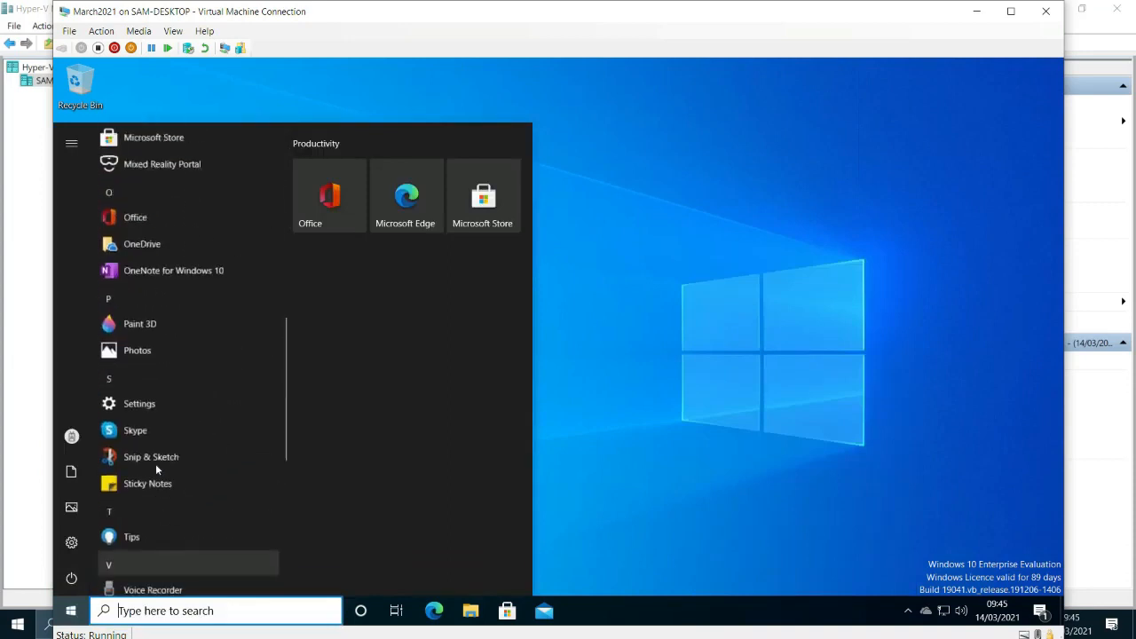
Look further down the virtual machine's Start app list for the deployed MS Teams link and remaining apps.
scroll(155, 463, "down", 5)
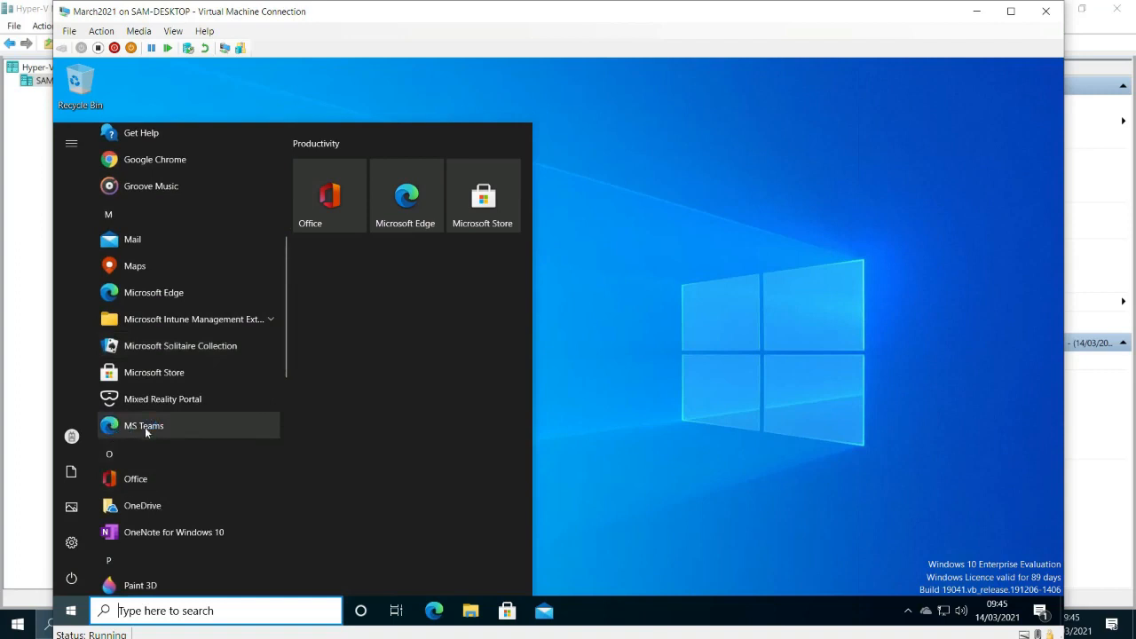
scroll(145, 427, "down", 1)
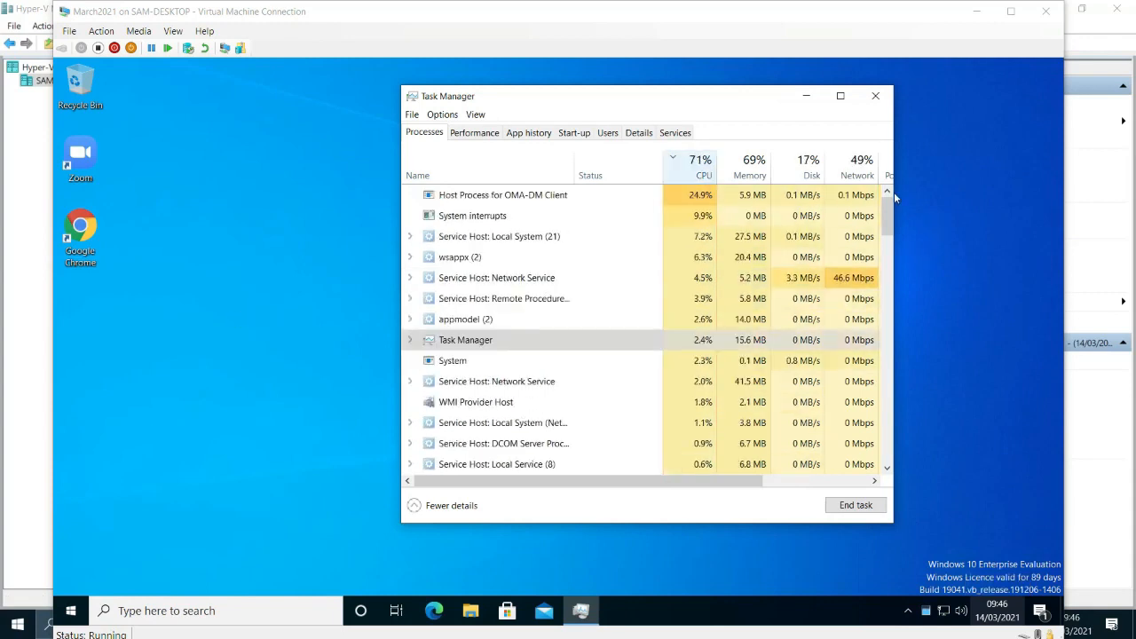
Sort Task Manager's processes by ascending CPU usage and select the Microsoft Office Click-to-Run process to check on the Office installation.
left_click(892, 215)
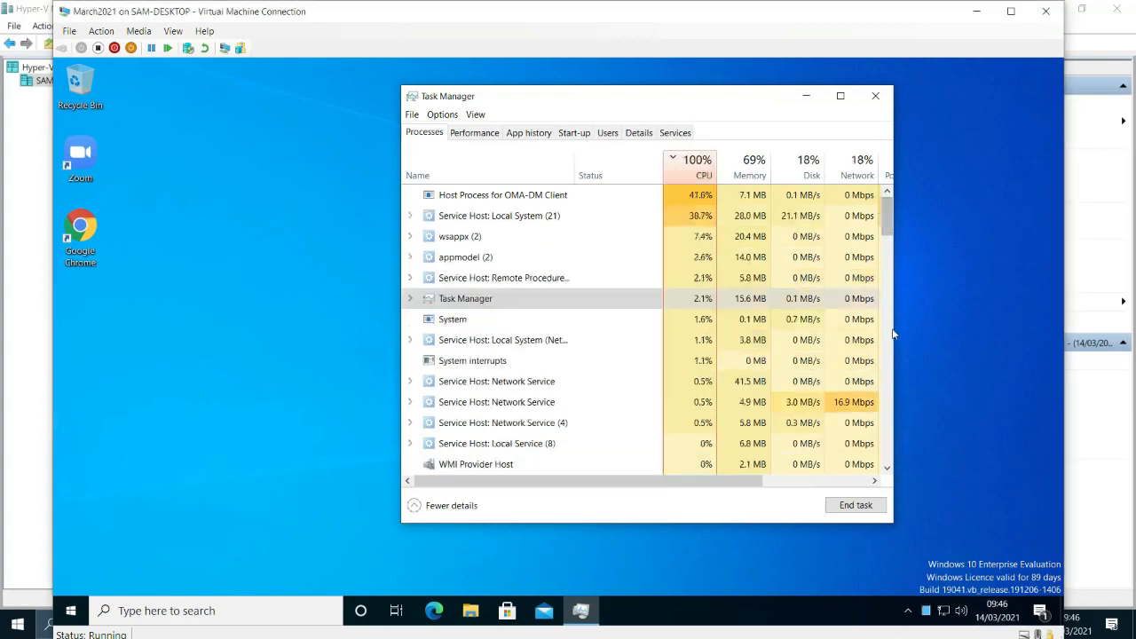
left_click(692, 177)
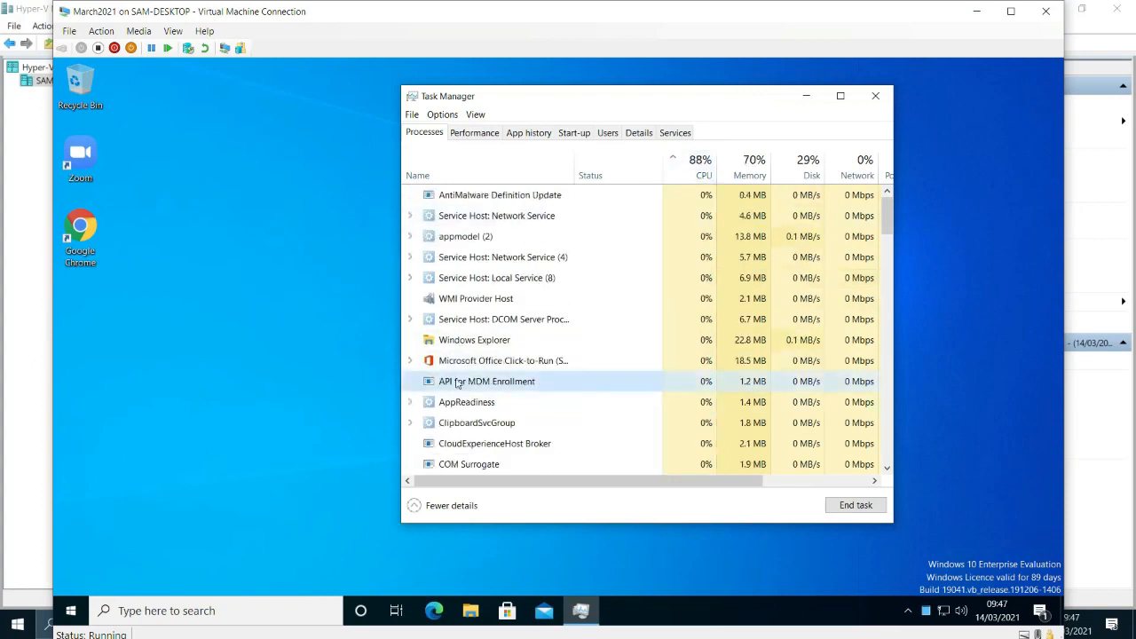
left_click(447, 363)
left_click(410, 362)
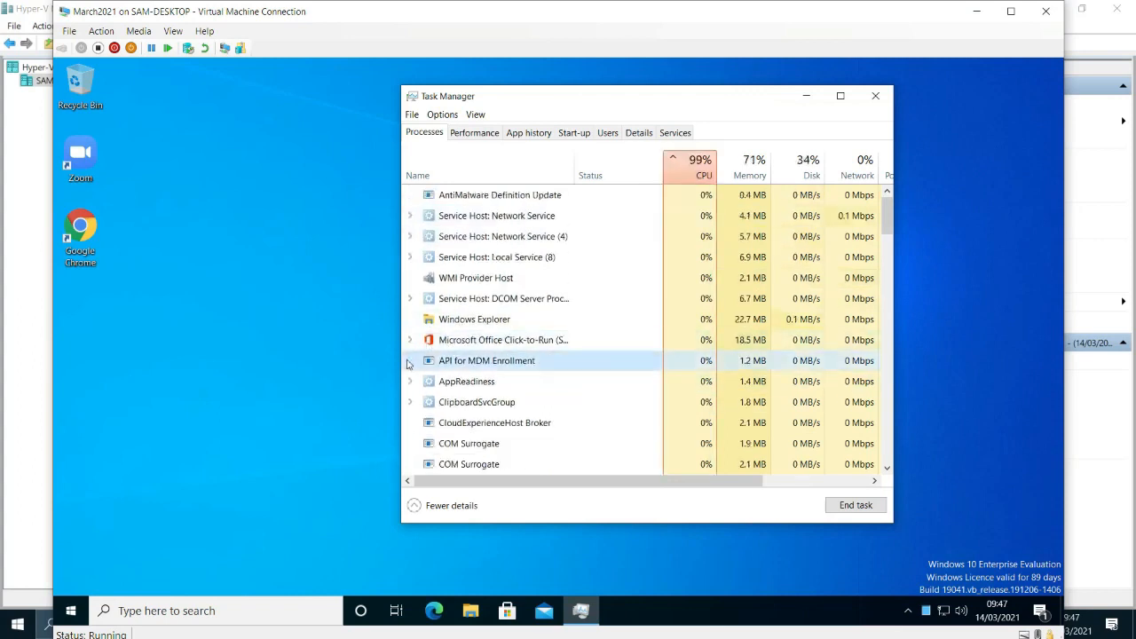
left_click(471, 342)
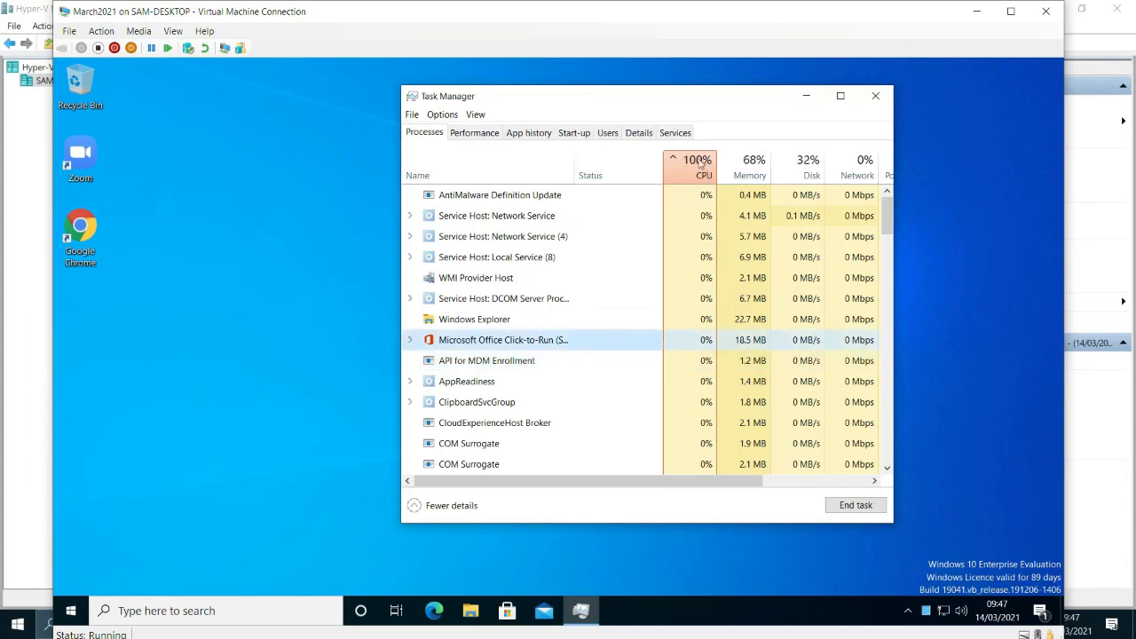
Search the virtual machine's full Start app list through to Zoom for the Office apps, with Task Manager left open.
left_click(79, 611)
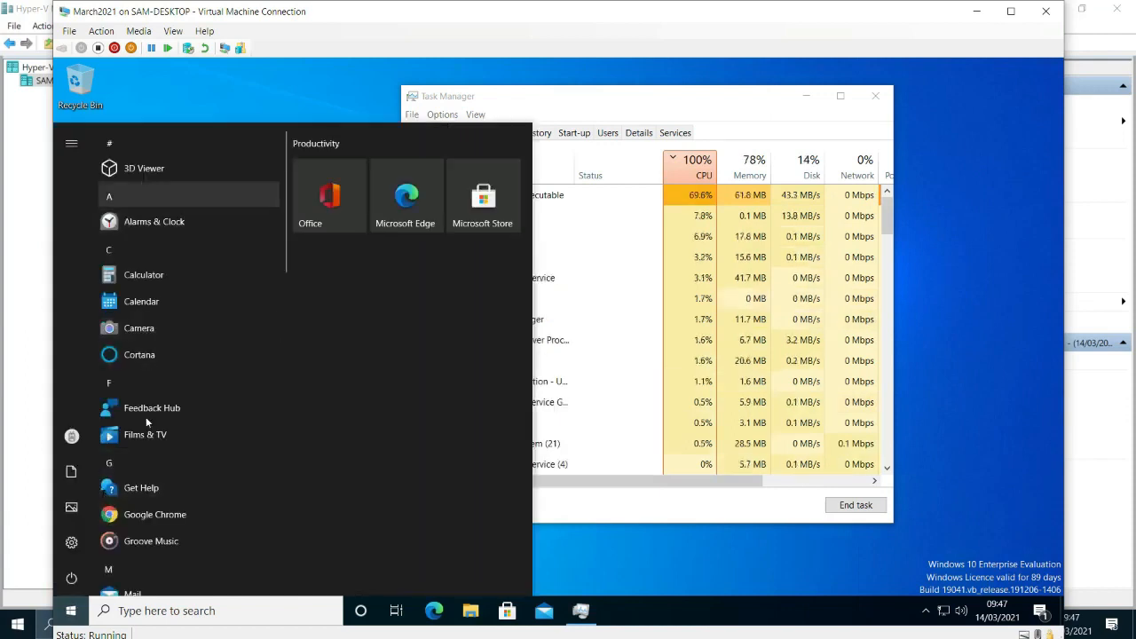
scroll(145, 463, "down", 5)
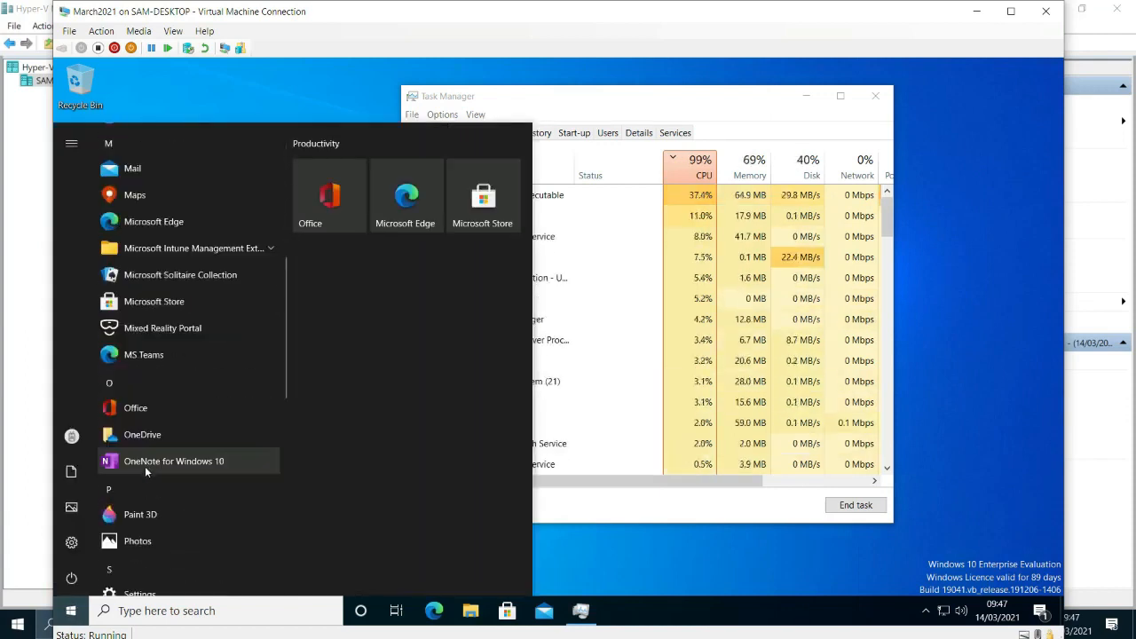
scroll(144, 466, "down", 4)
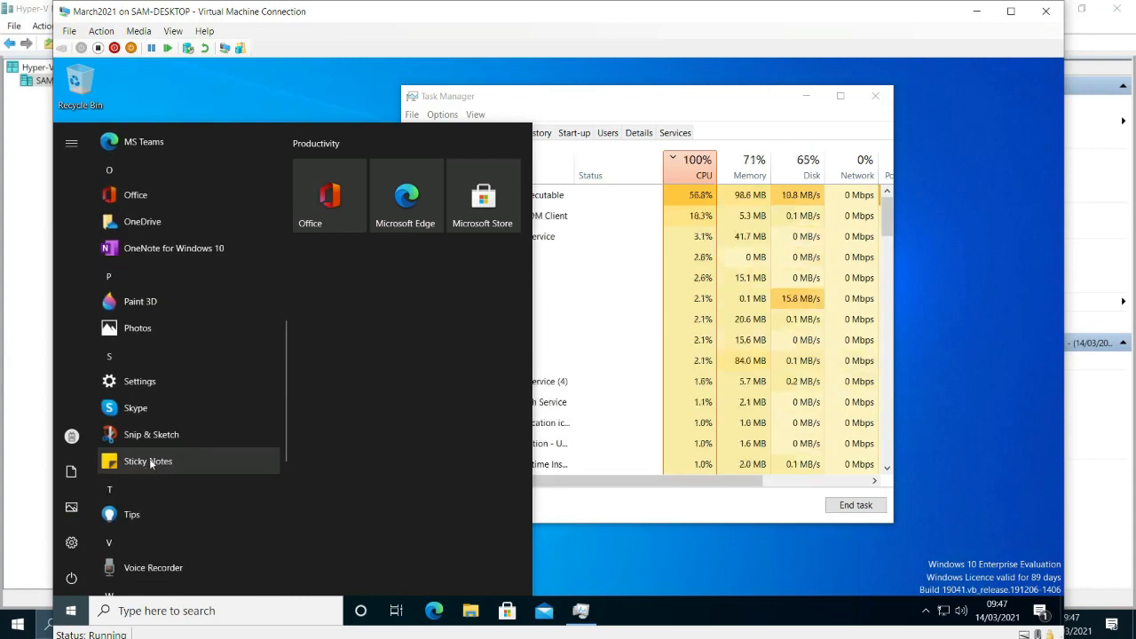
scroll(148, 462, "down", 5)
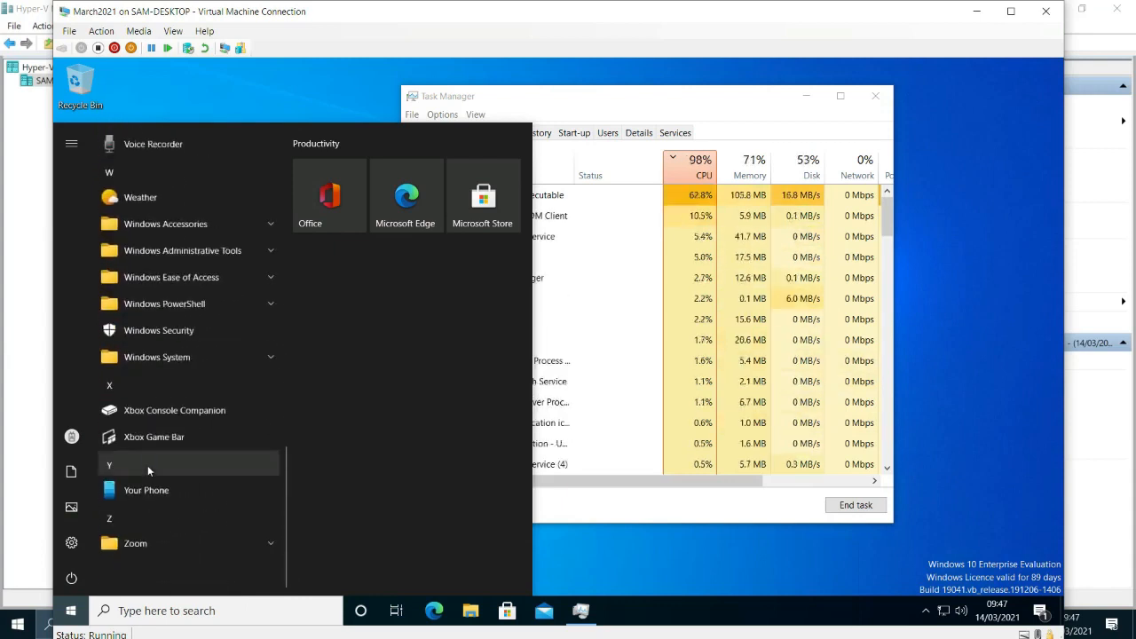
scroll(146, 475, "up", 7)
scroll(147, 480, "up", 5)
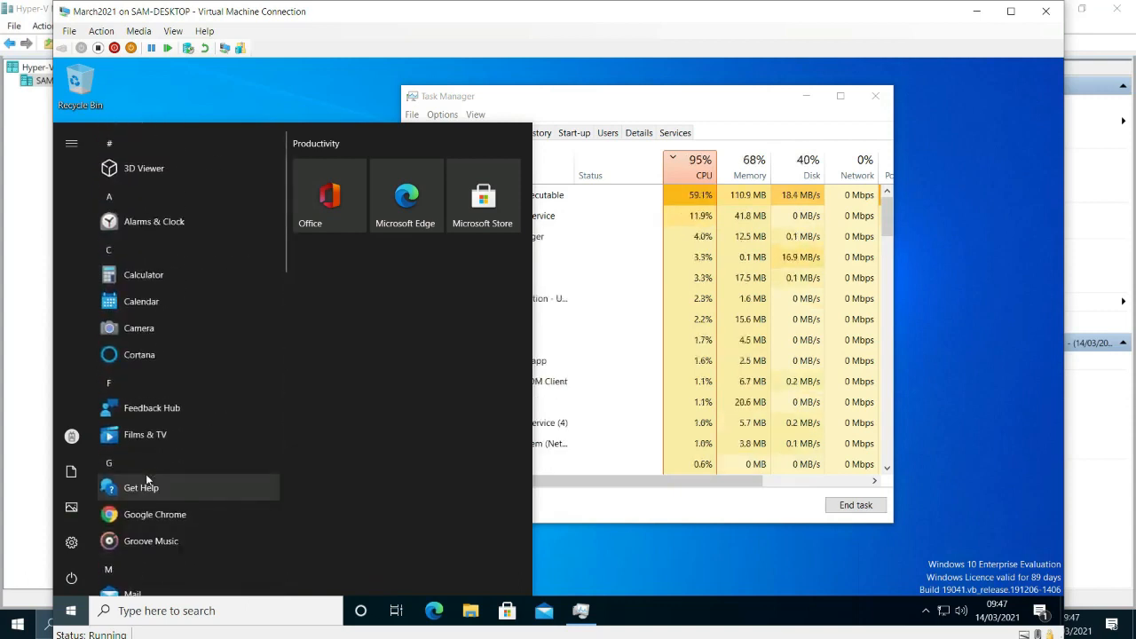
scroll(146, 480, "down", 3)
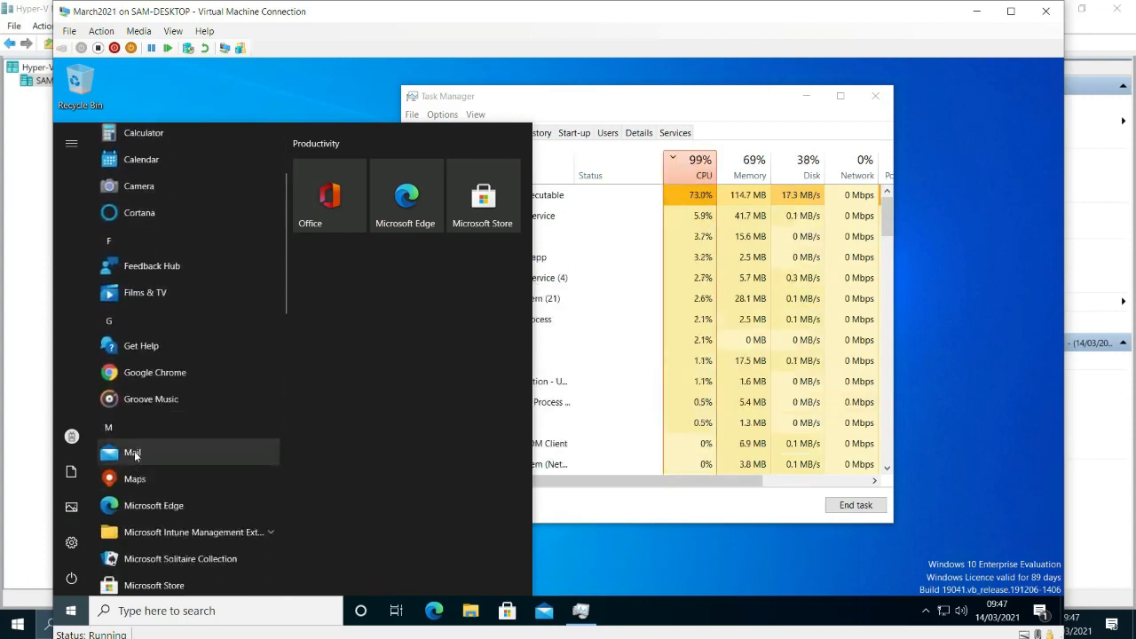
scroll(134, 455, "down", 3)
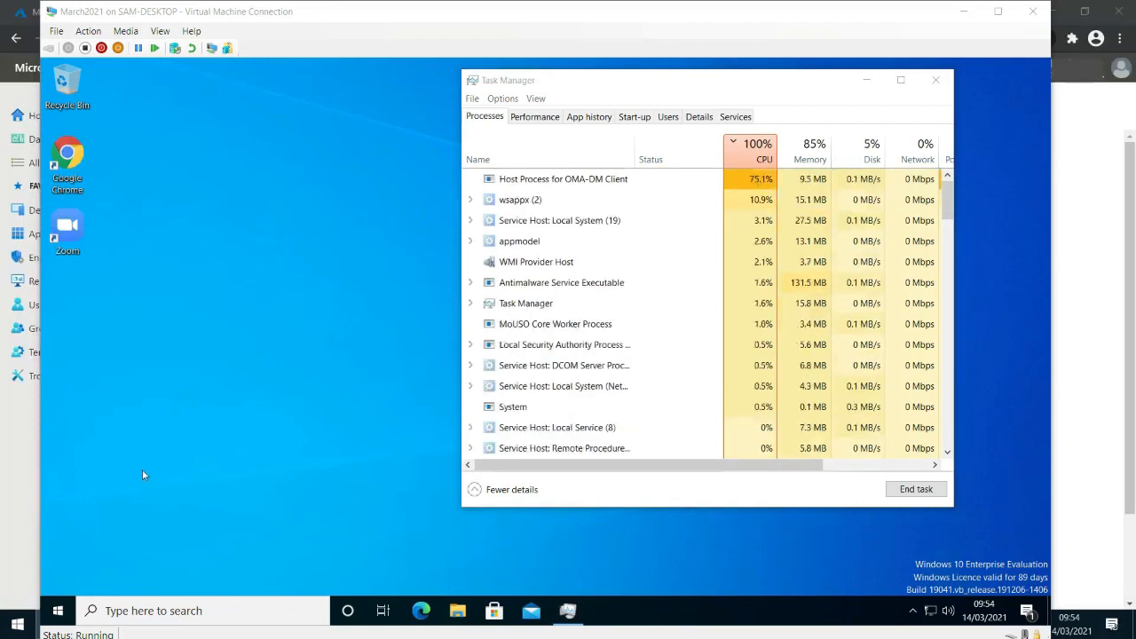
Recheck the Start app list for newly added Office apps, covering the entries from Access to Outlook.
left_click(58, 610)
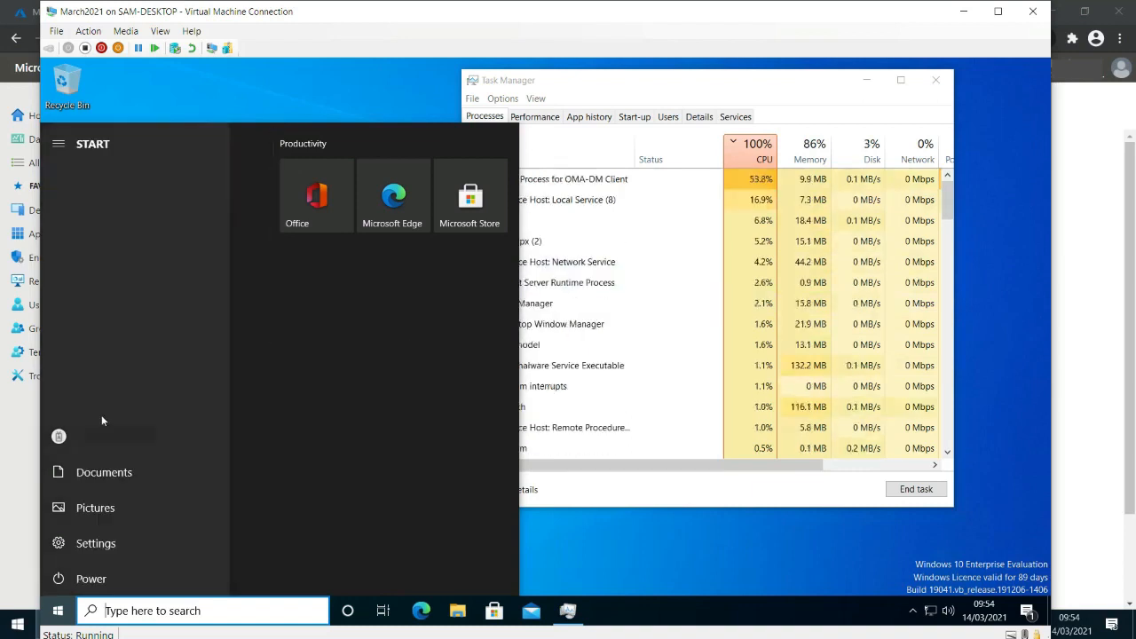
scroll(133, 542, "down", 4)
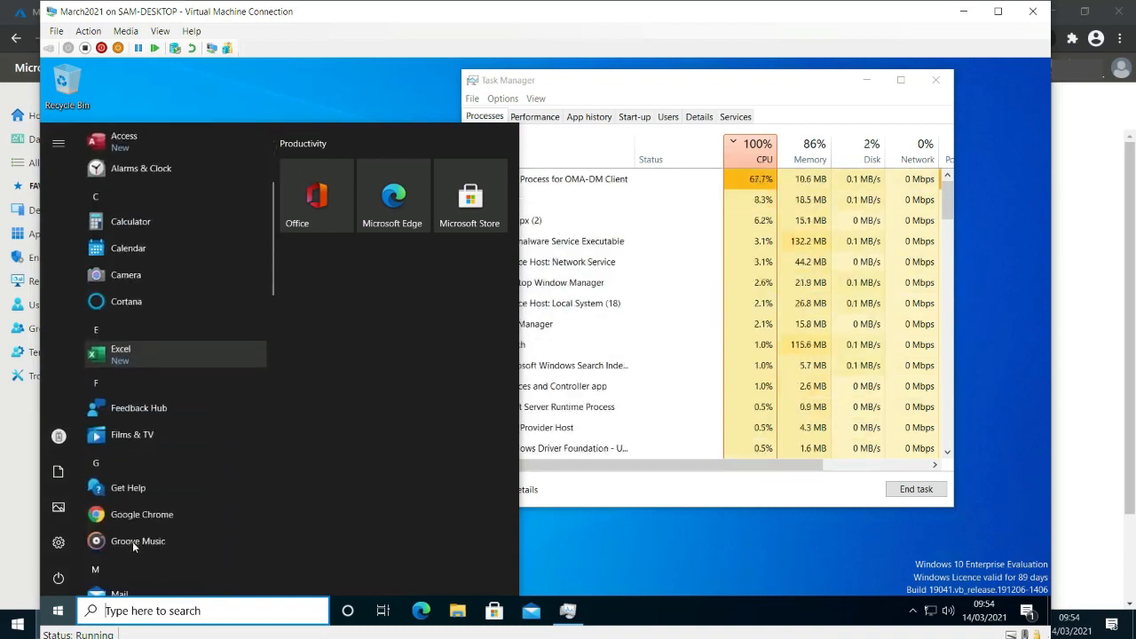
scroll(128, 537, "down", 1)
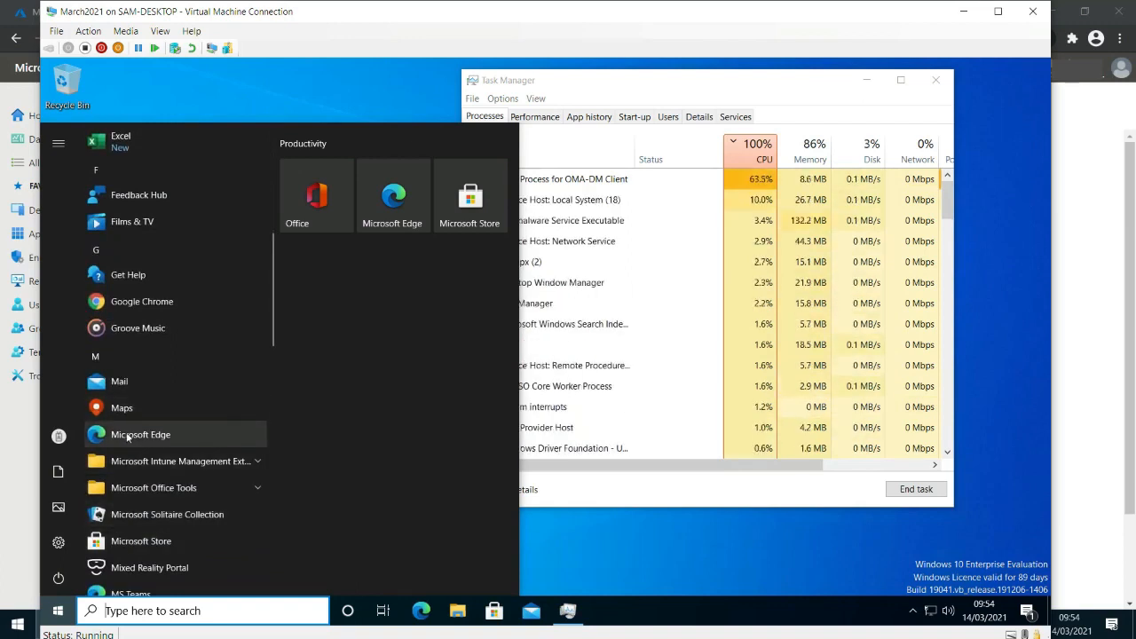
scroll(126, 432, "down", 3)
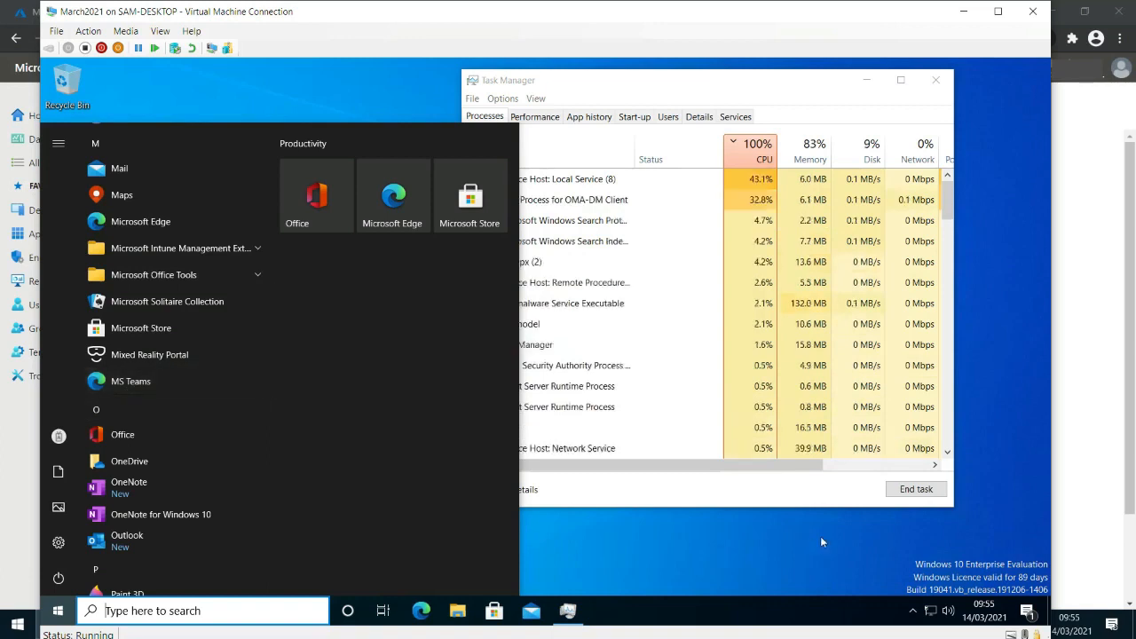
Launch the MS Teams link from the Start app list in Google Chrome to test it, then close the browser window.
left_click(133, 383)
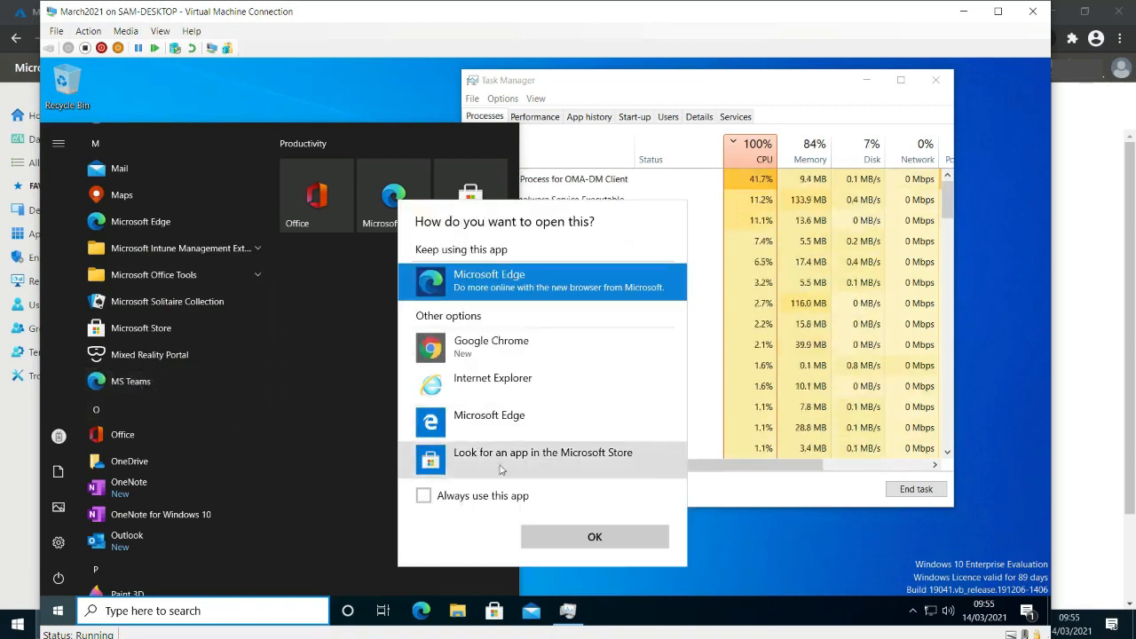
left_click(490, 346)
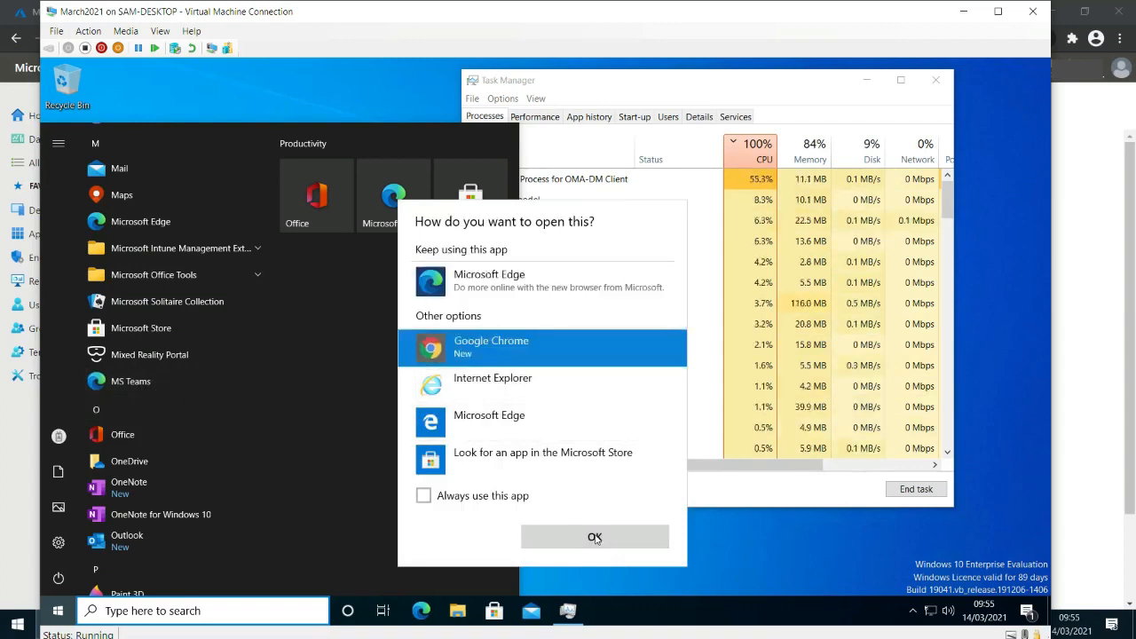
left_click(595, 536)
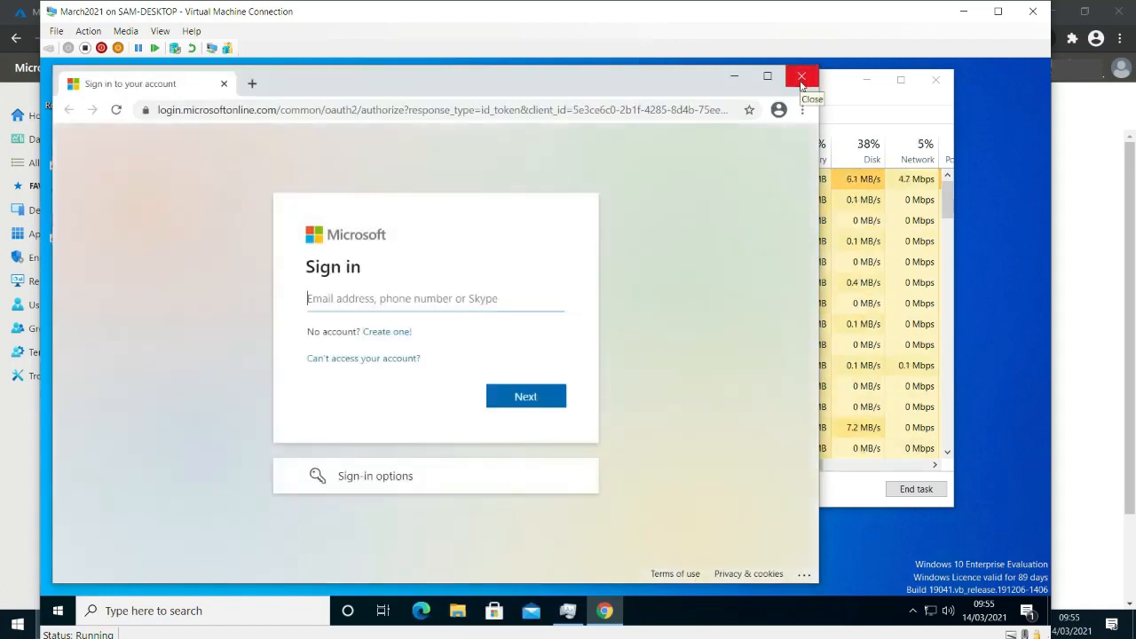
left_click(802, 78)
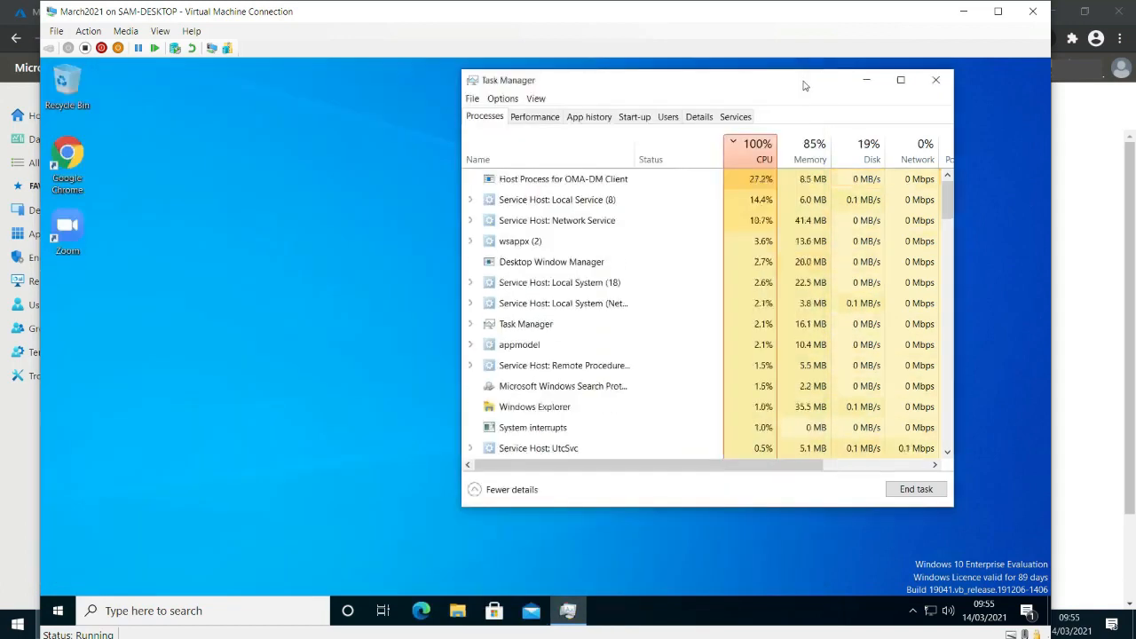